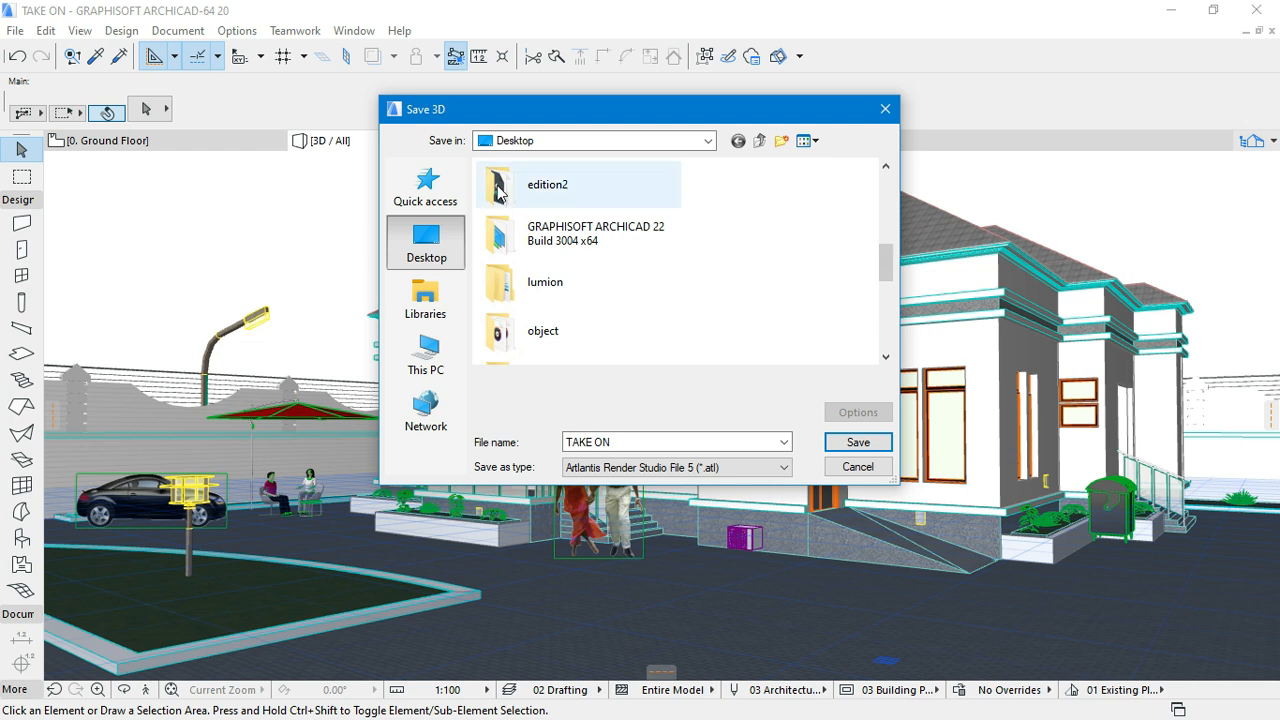
Export the 3D view as the Artlantis Render Studio 5 file TAKE ON into the Desktop's lumion folder, and switch to Artlantis Studio
double_click(550, 285)
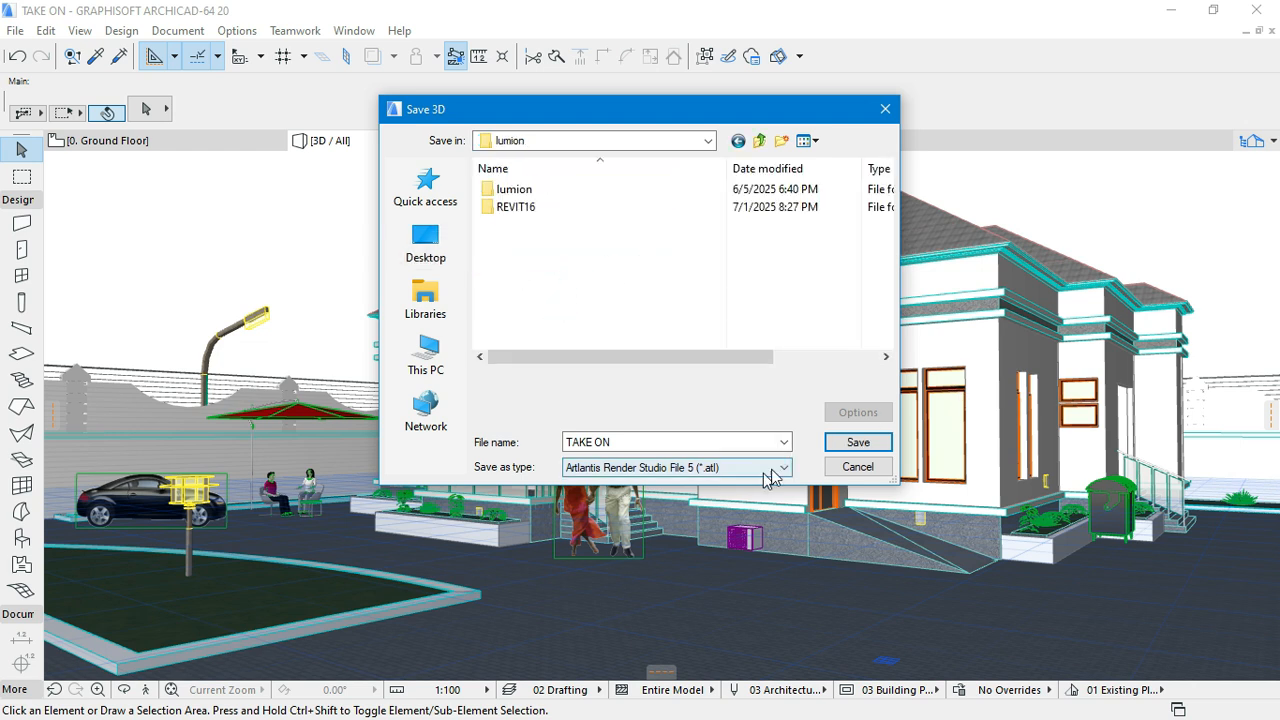
click(857, 444)
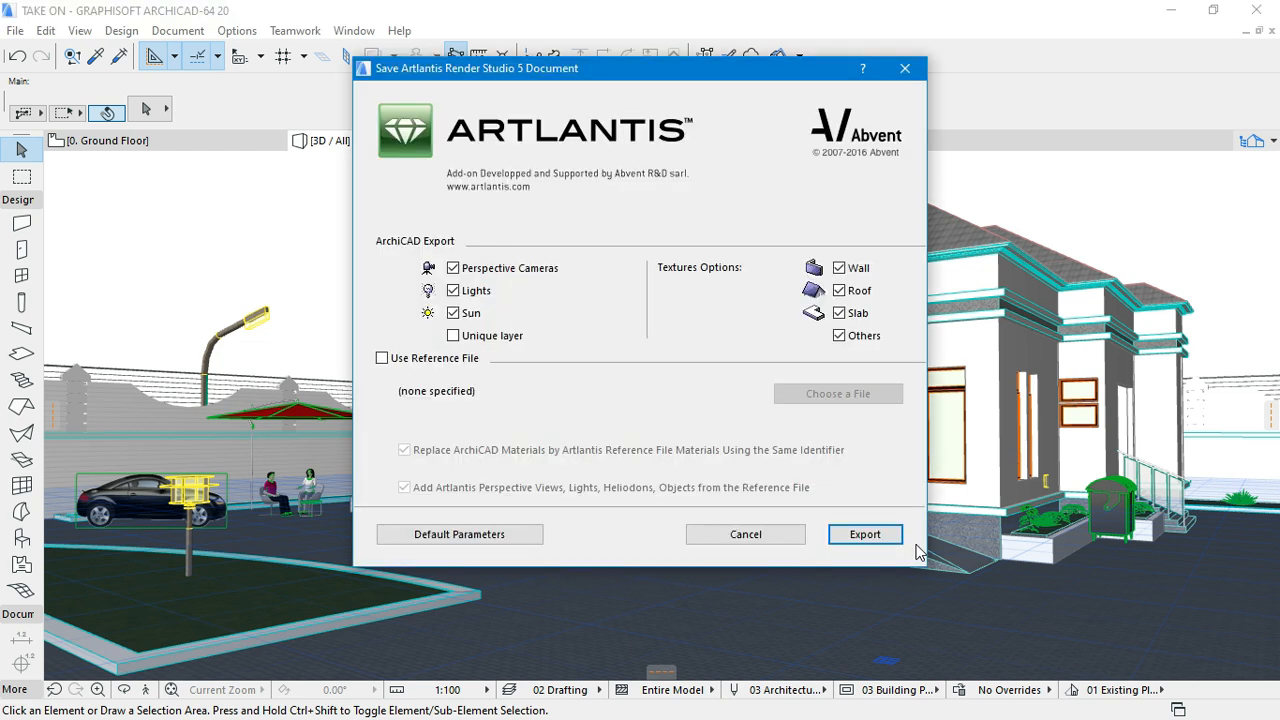
click(868, 532)
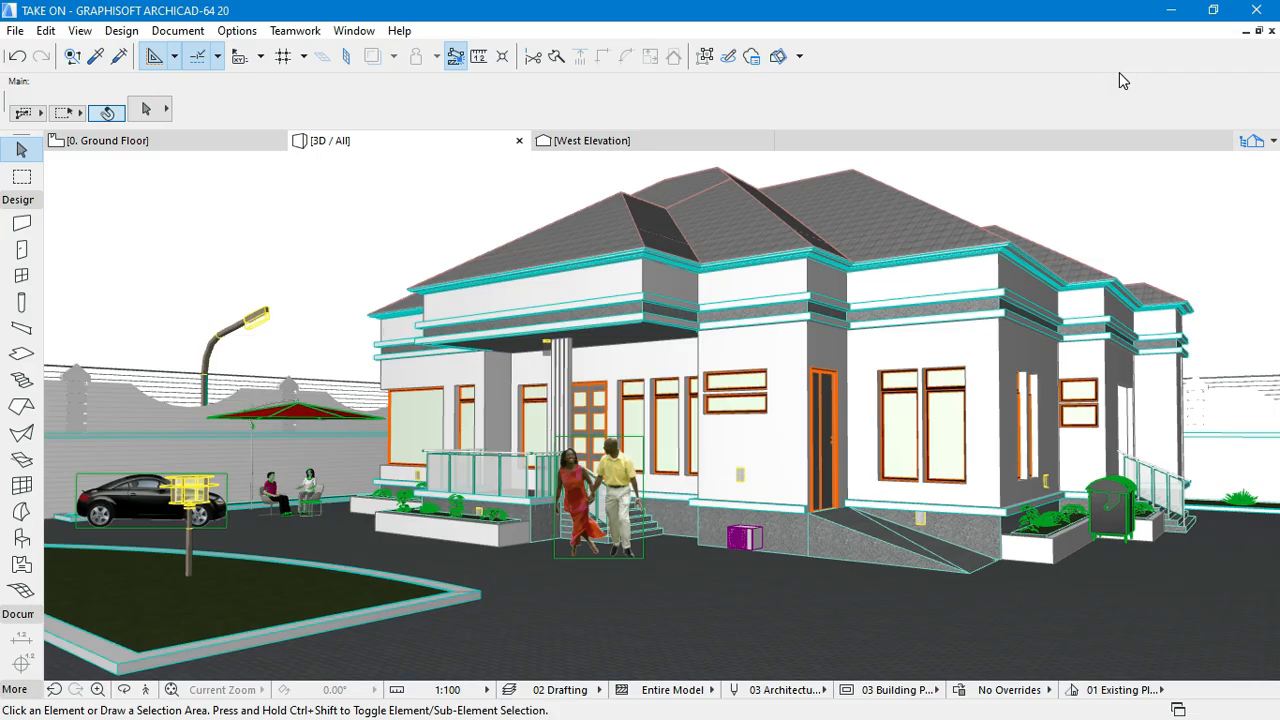
click(1170, 10)
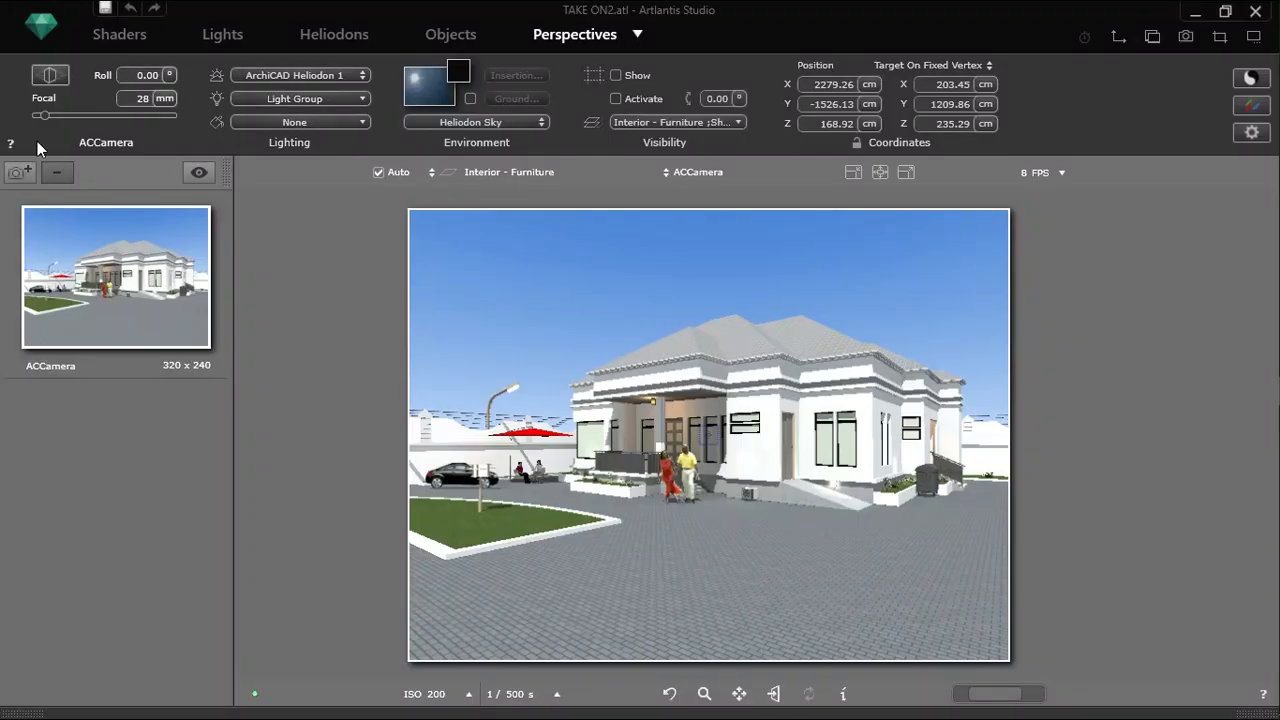
Set the camera to two-point perspective with a 32 mm focal length and add the view as a new perspective
click(48, 82)
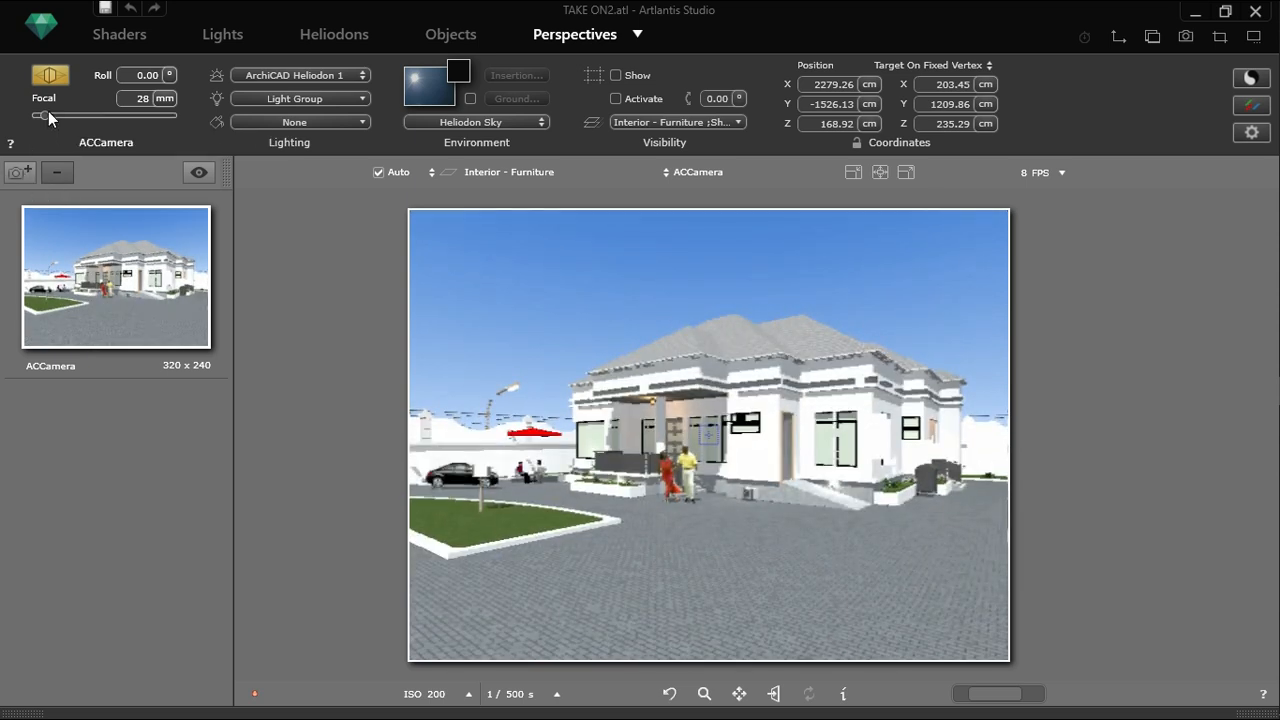
drag(46, 113, 47, 114)
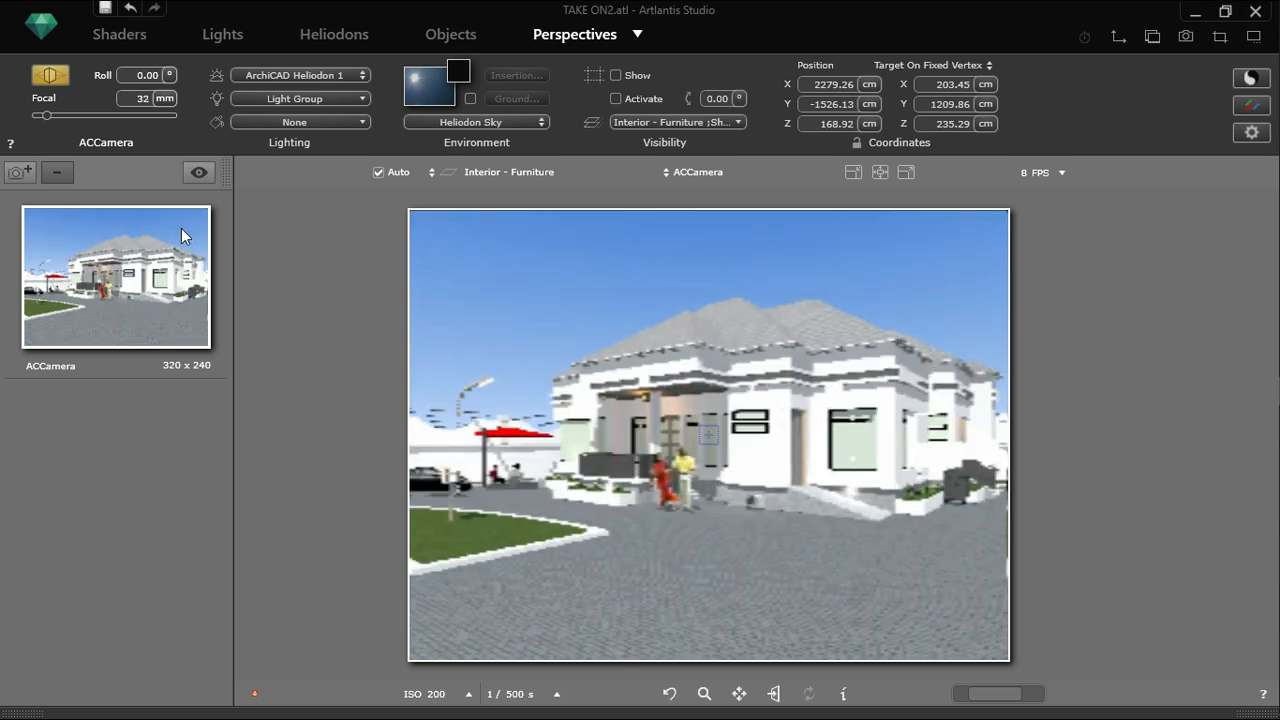
click(16, 180)
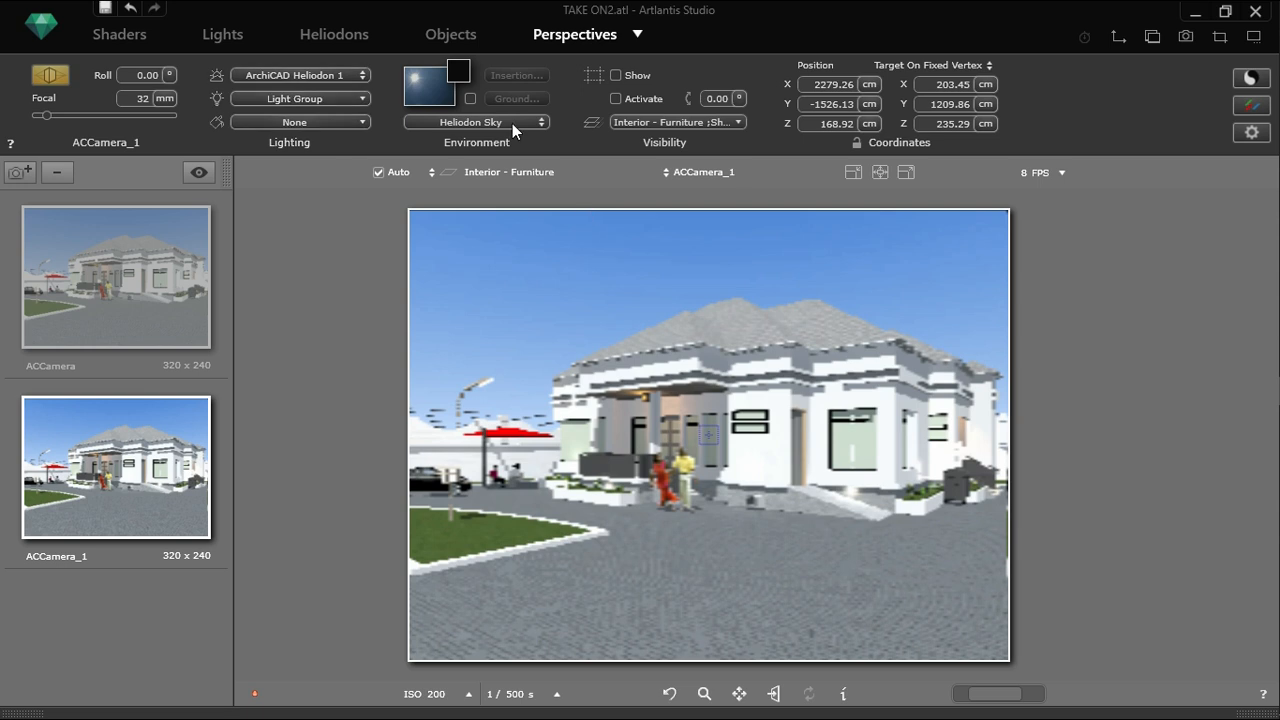
click(446, 40)
click(304, 33)
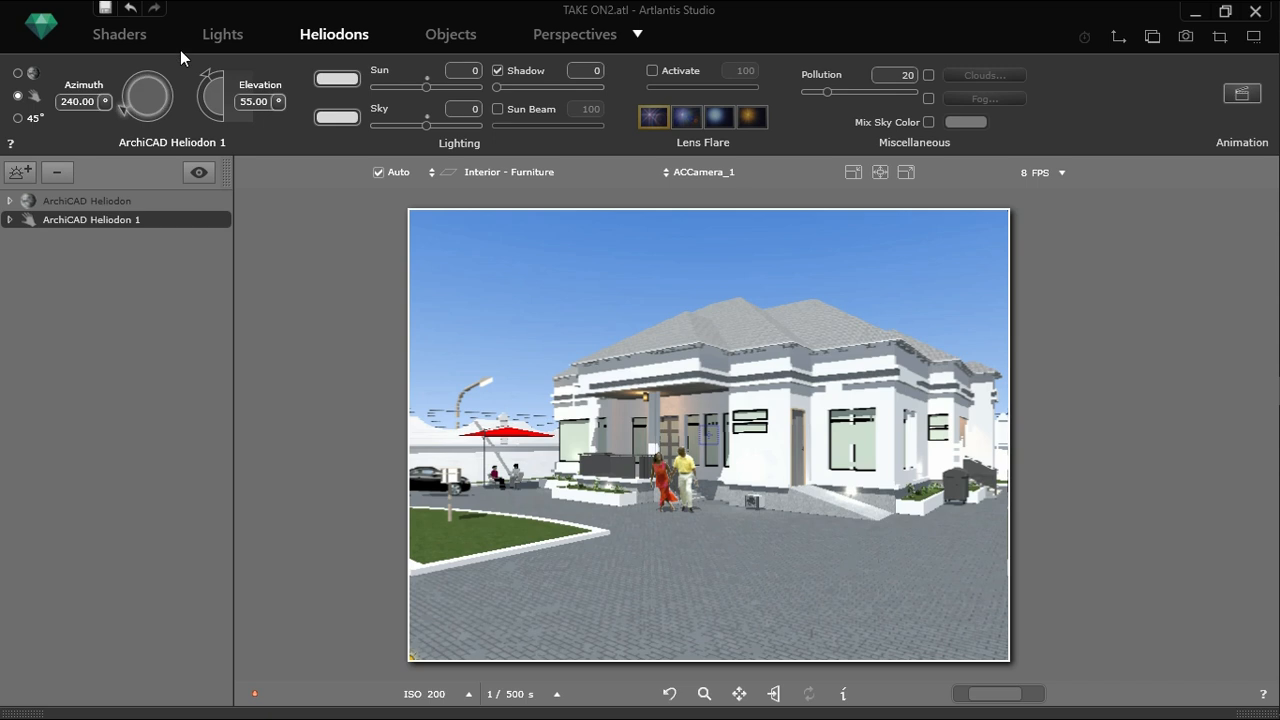
click(222, 36)
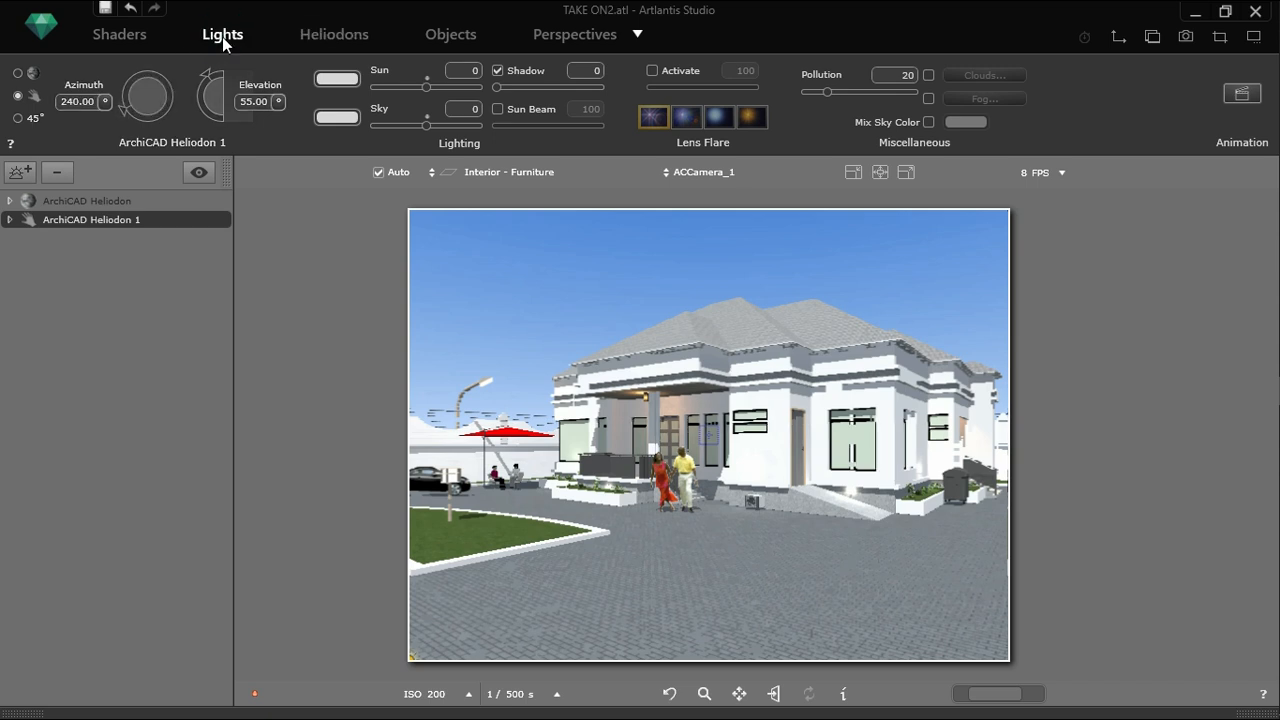
click(120, 35)
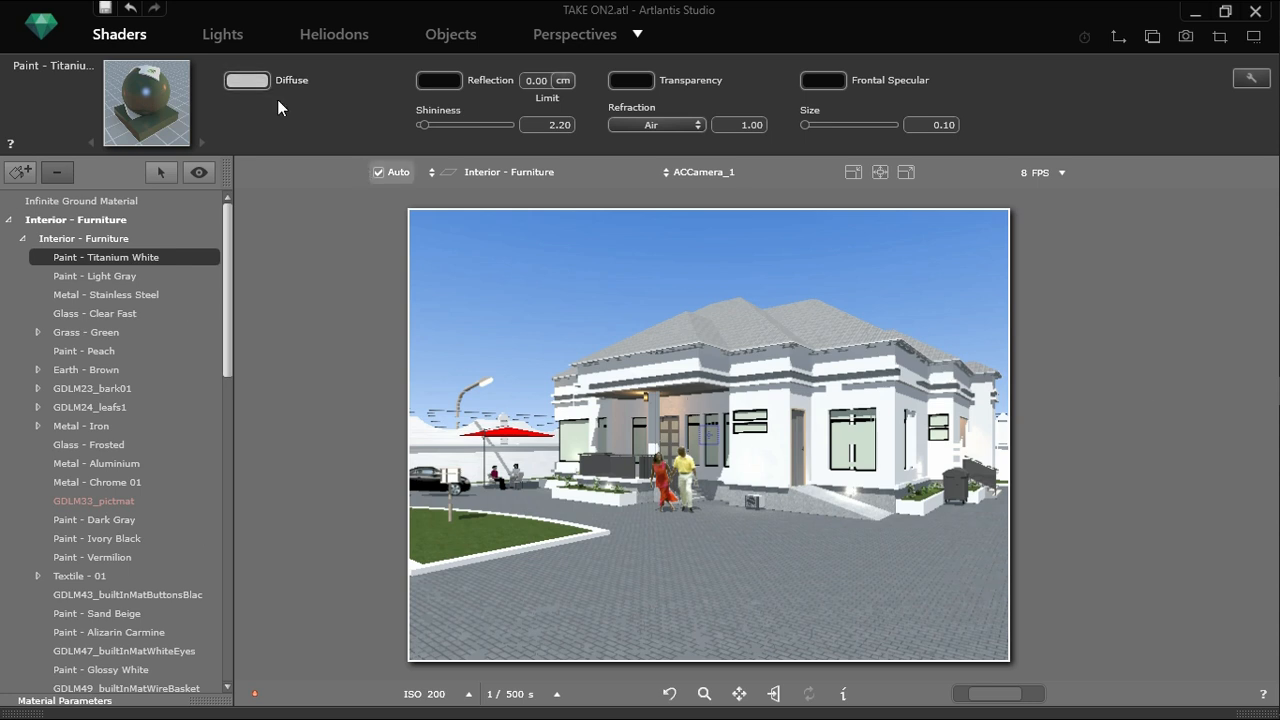
click(211, 40)
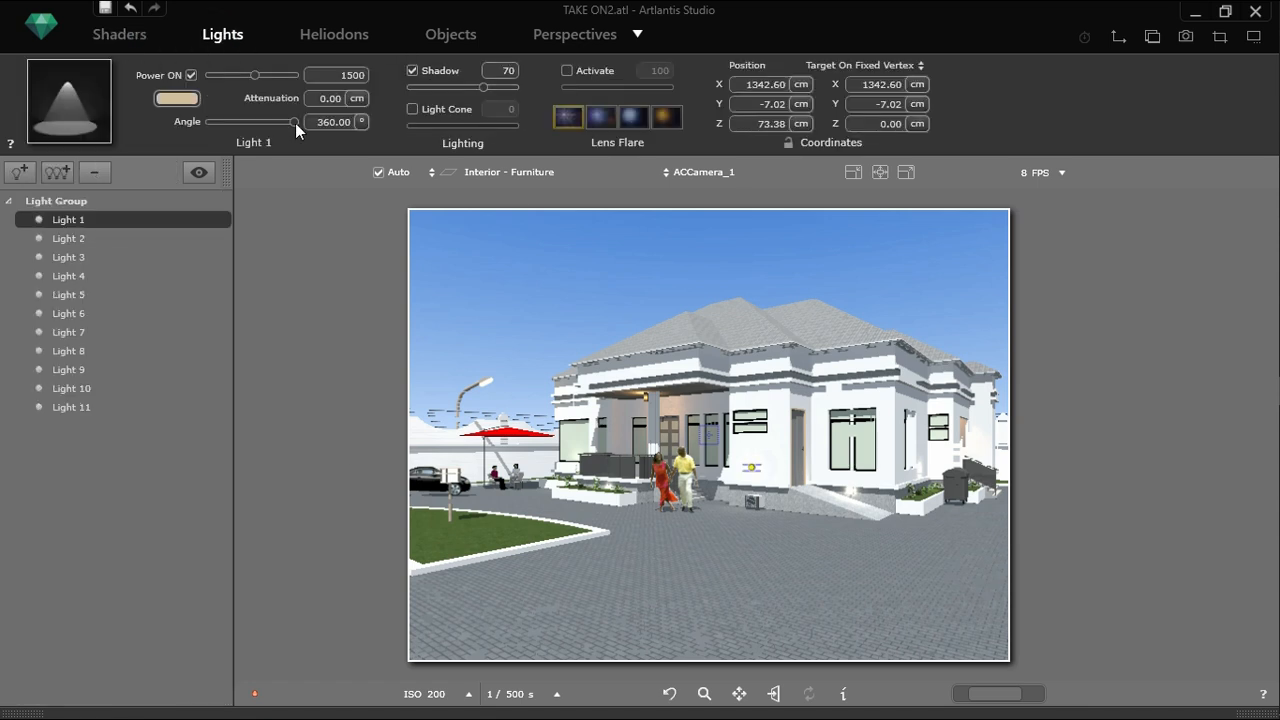
Activate clouds for ArchiCAD Heliodon 1 with Cirrus 53, Stratus 34, Cumulus 55 and Cirro-Cumulus 46
click(334, 34)
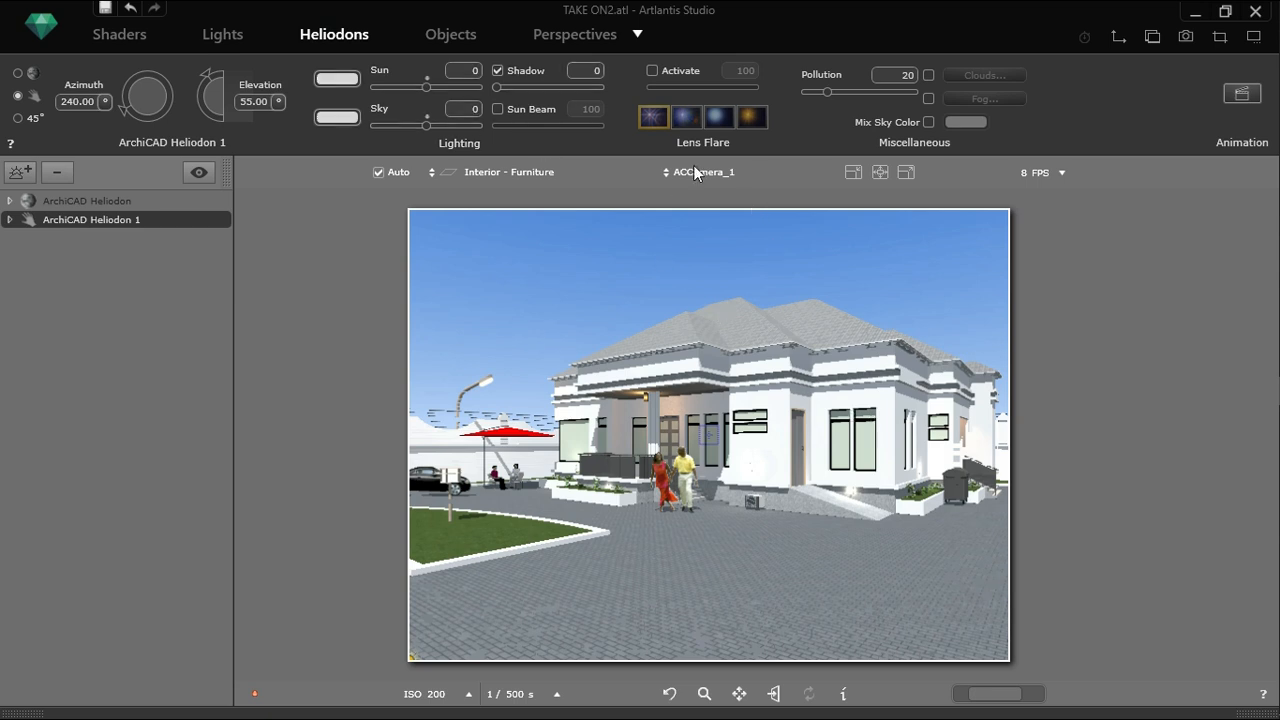
click(929, 75)
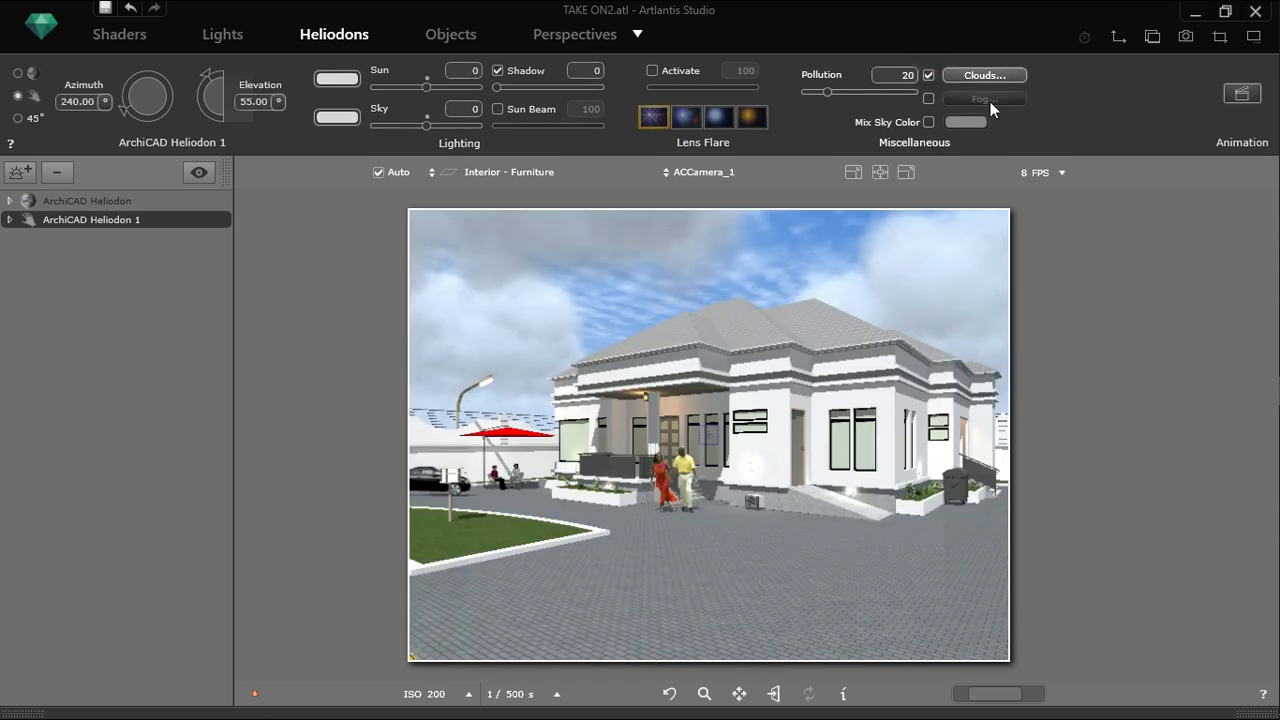
click(974, 77)
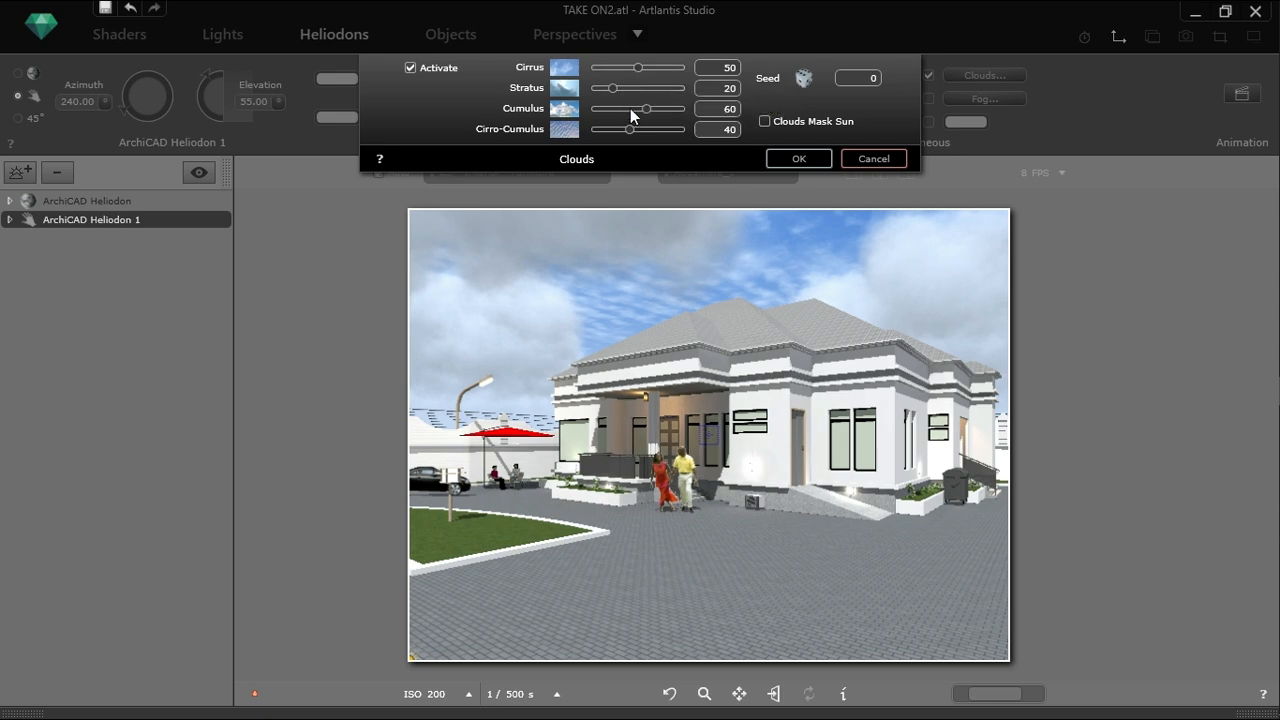
drag(645, 108, 636, 110)
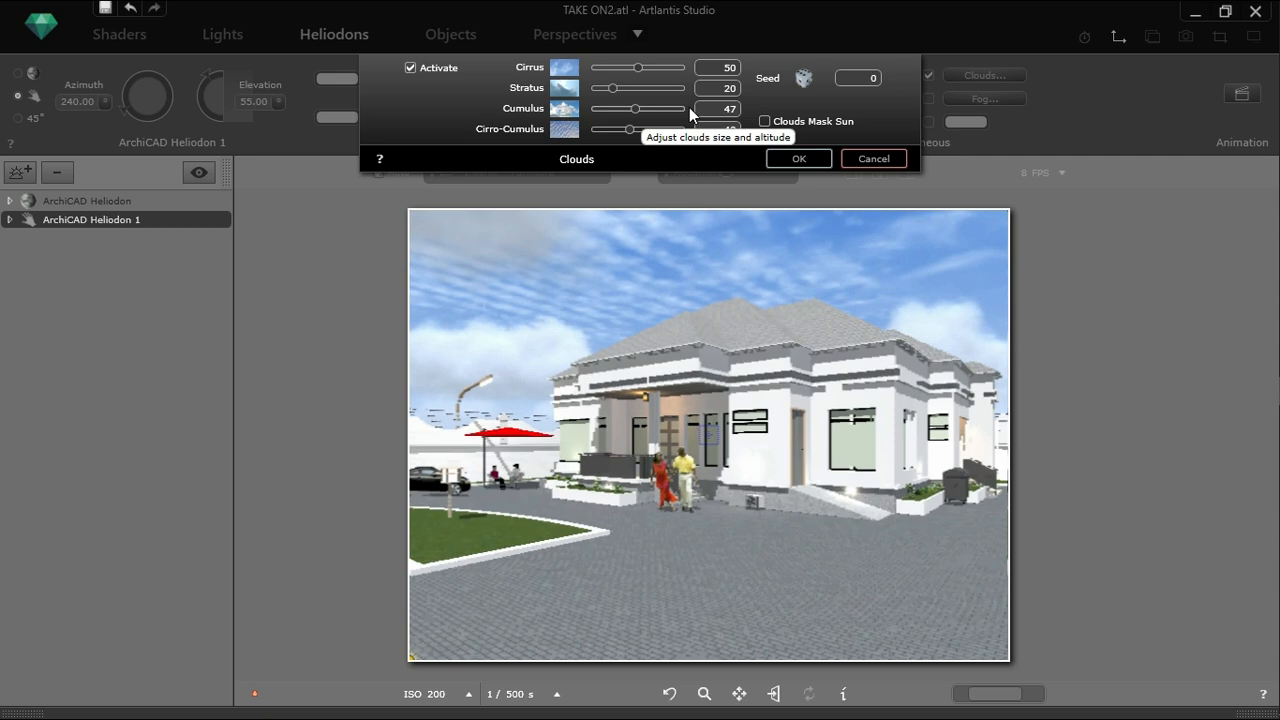
drag(630, 129, 638, 128)
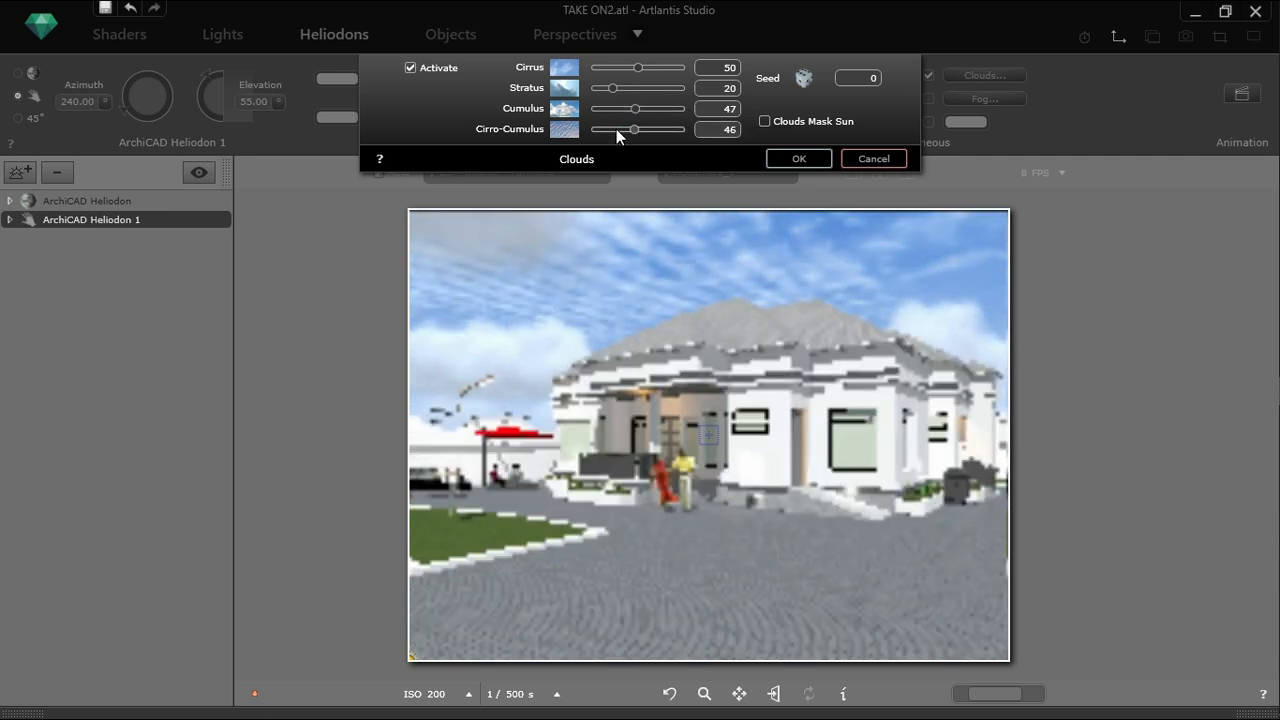
drag(636, 69, 624, 91)
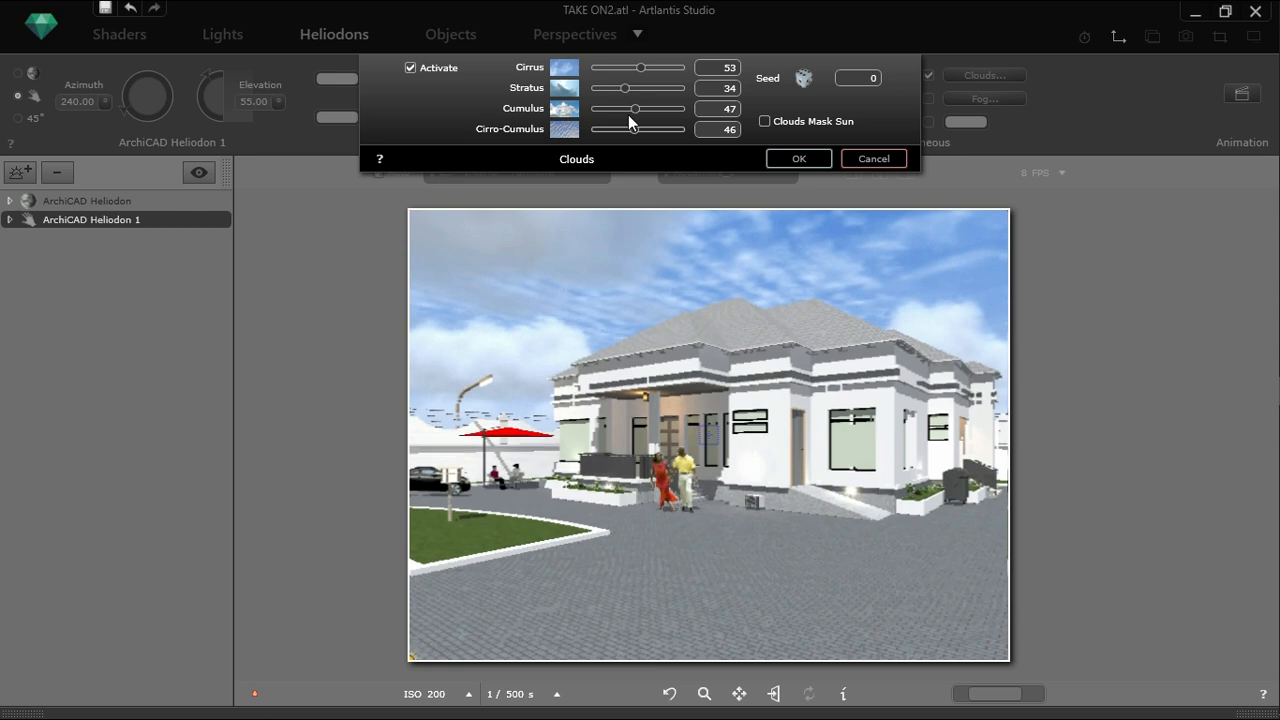
drag(633, 109, 639, 113)
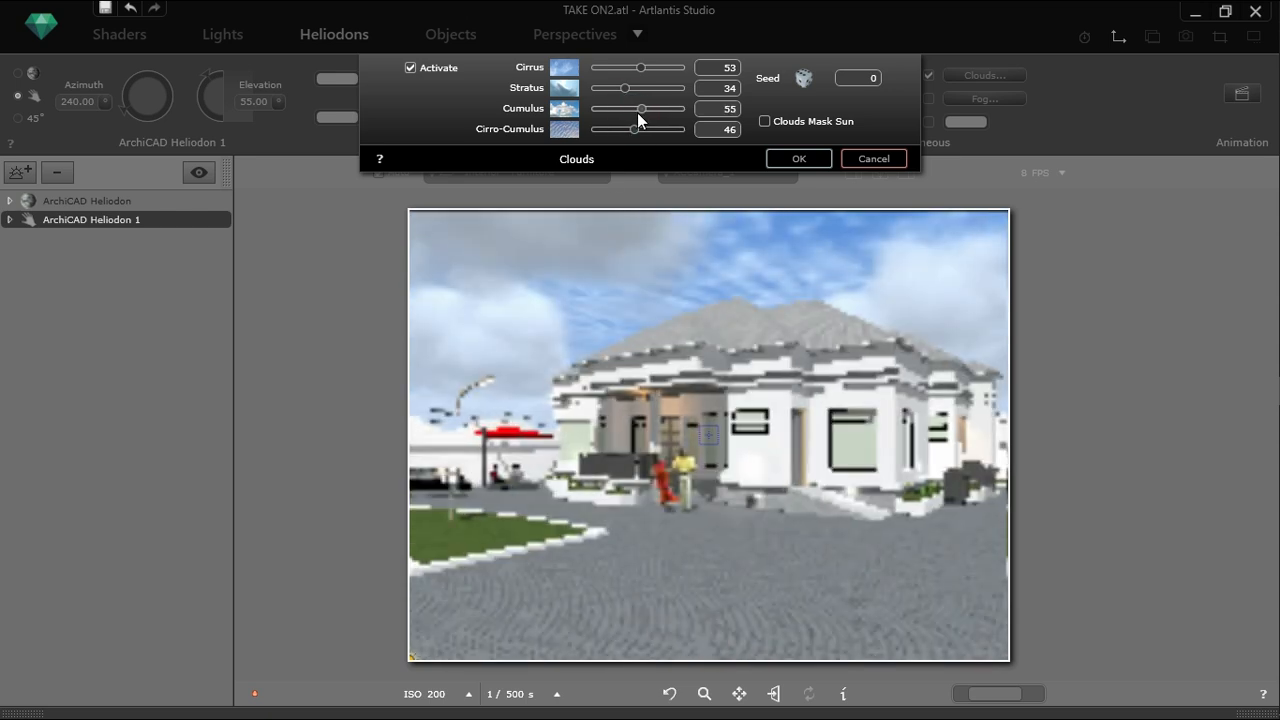
click(797, 158)
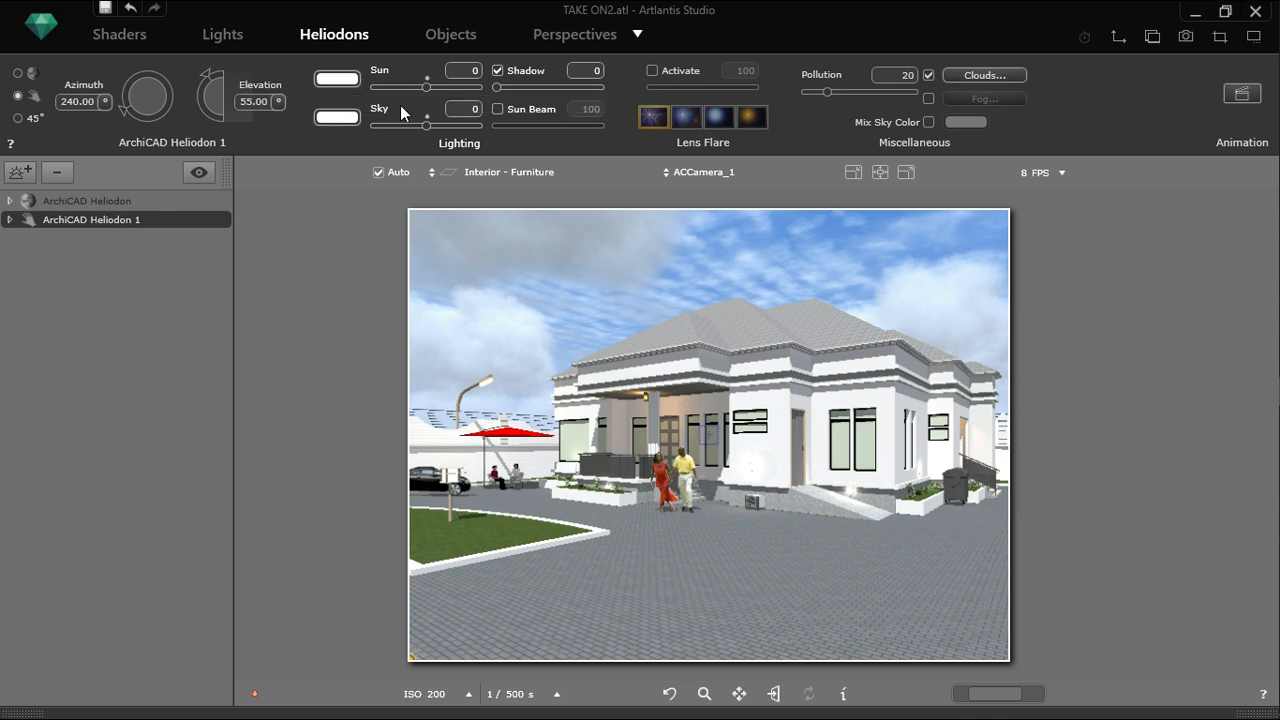
Set the heliodon's sun intensity to 1 and its sky intensity to -62
drag(426, 88, 410, 87)
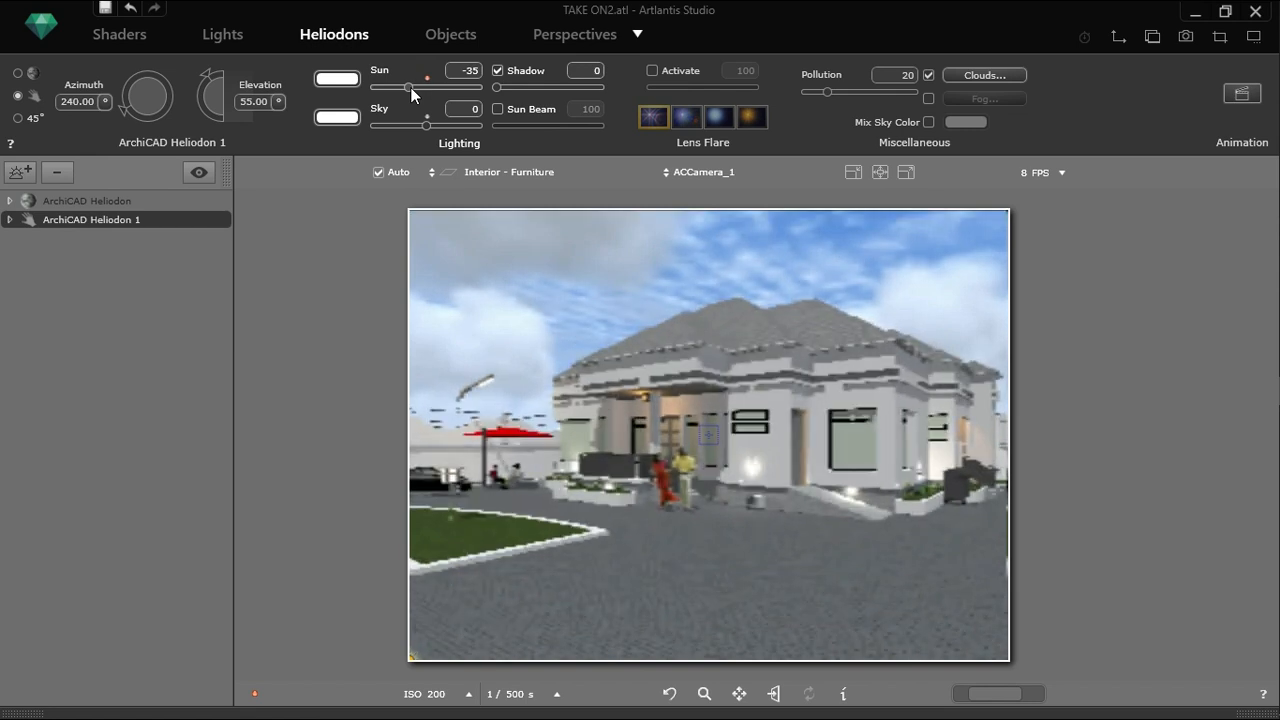
drag(410, 87, 416, 86)
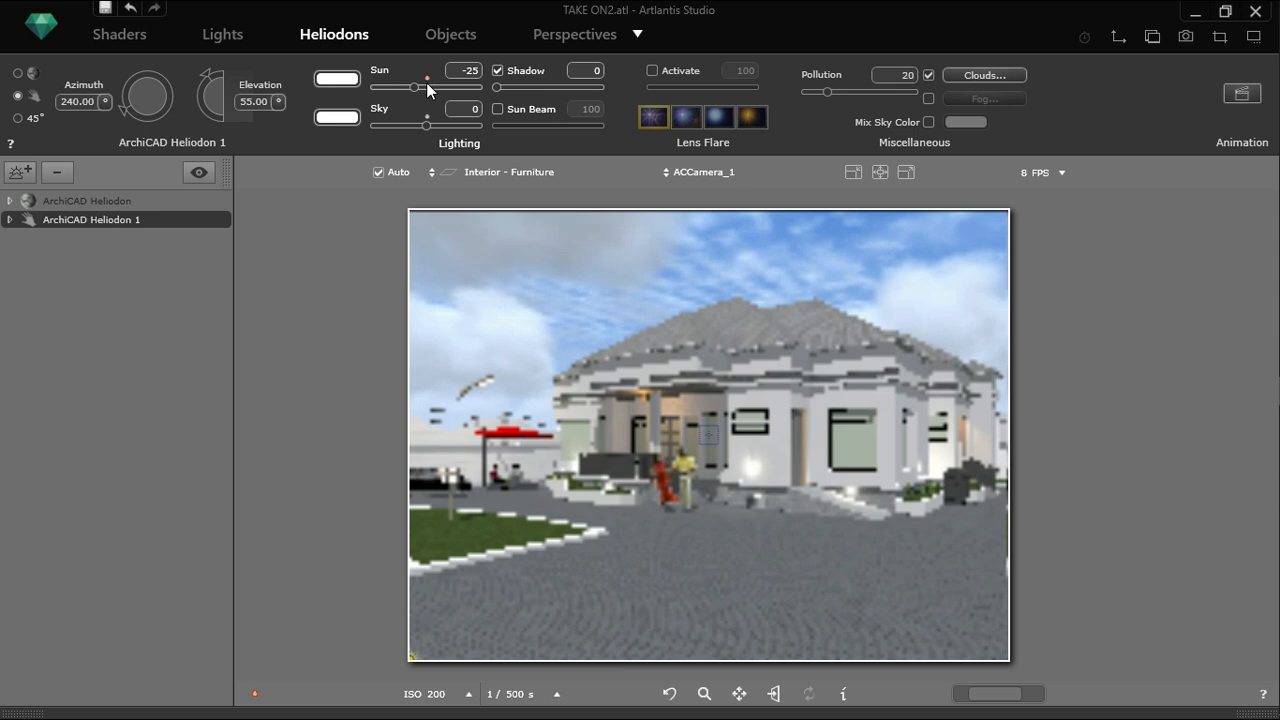
drag(414, 86, 427, 87)
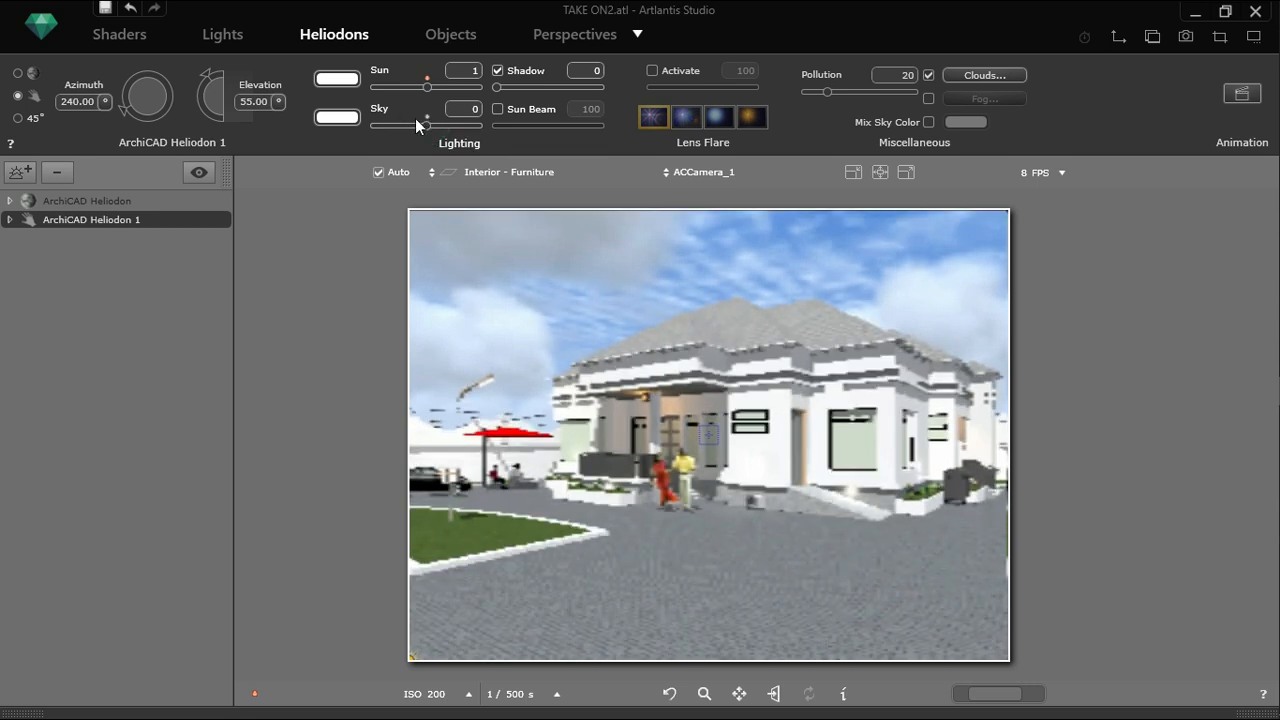
drag(425, 123, 393, 116)
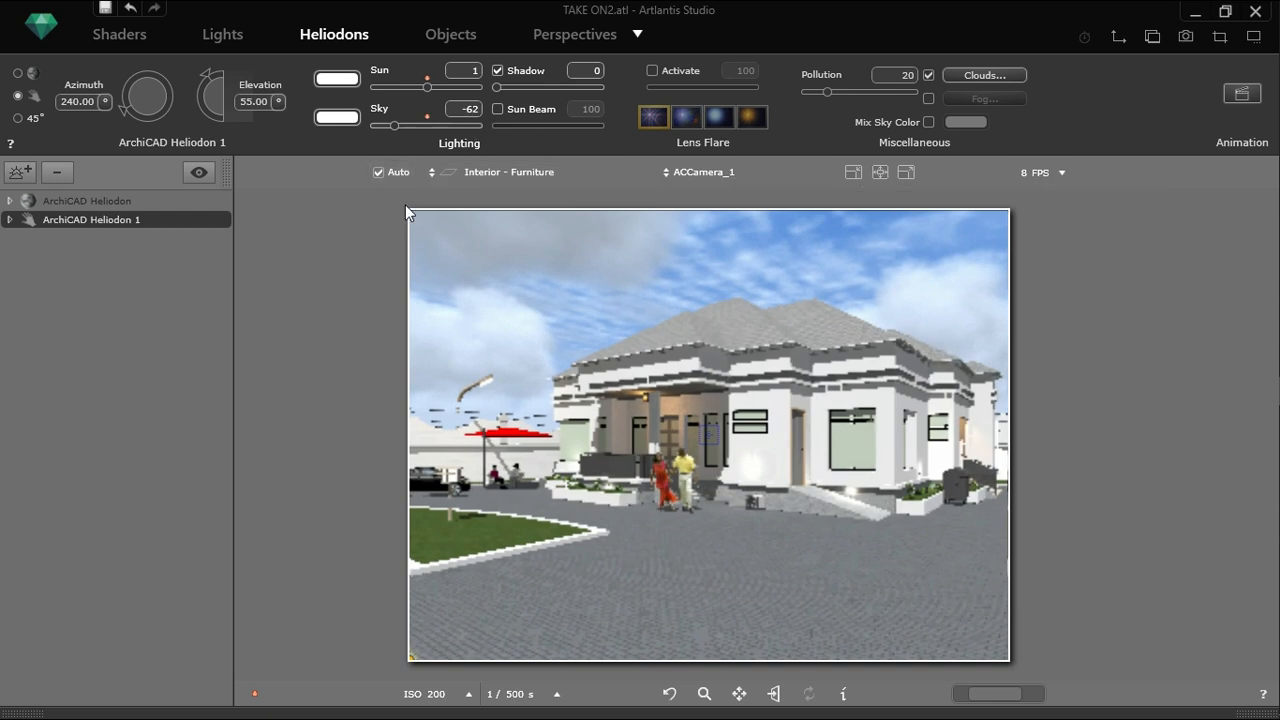
Change the heliodon's sky light colour from pure white to a slightly tinted off-white
click(348, 120)
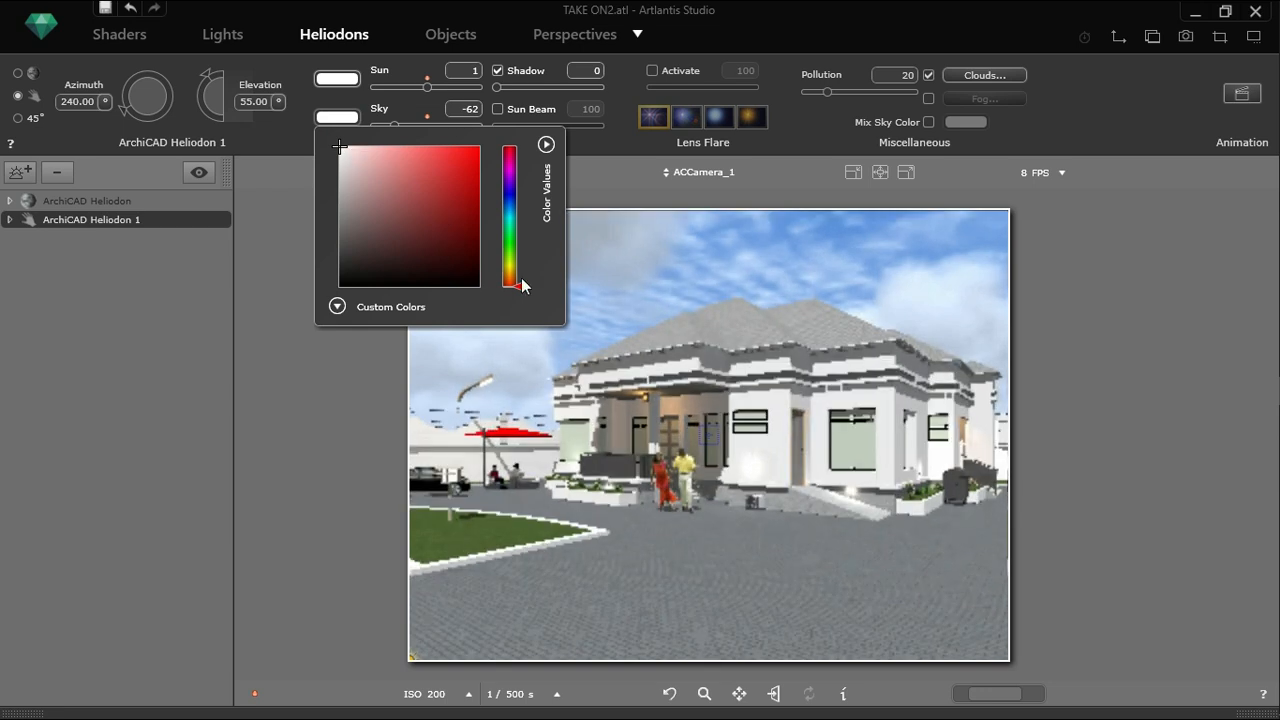
mouse_move(347, 147)
mouse_down()
mouse_move(336, 203)
mouse_move(349, 233)
mouse_move(347, 141)
mouse_up()
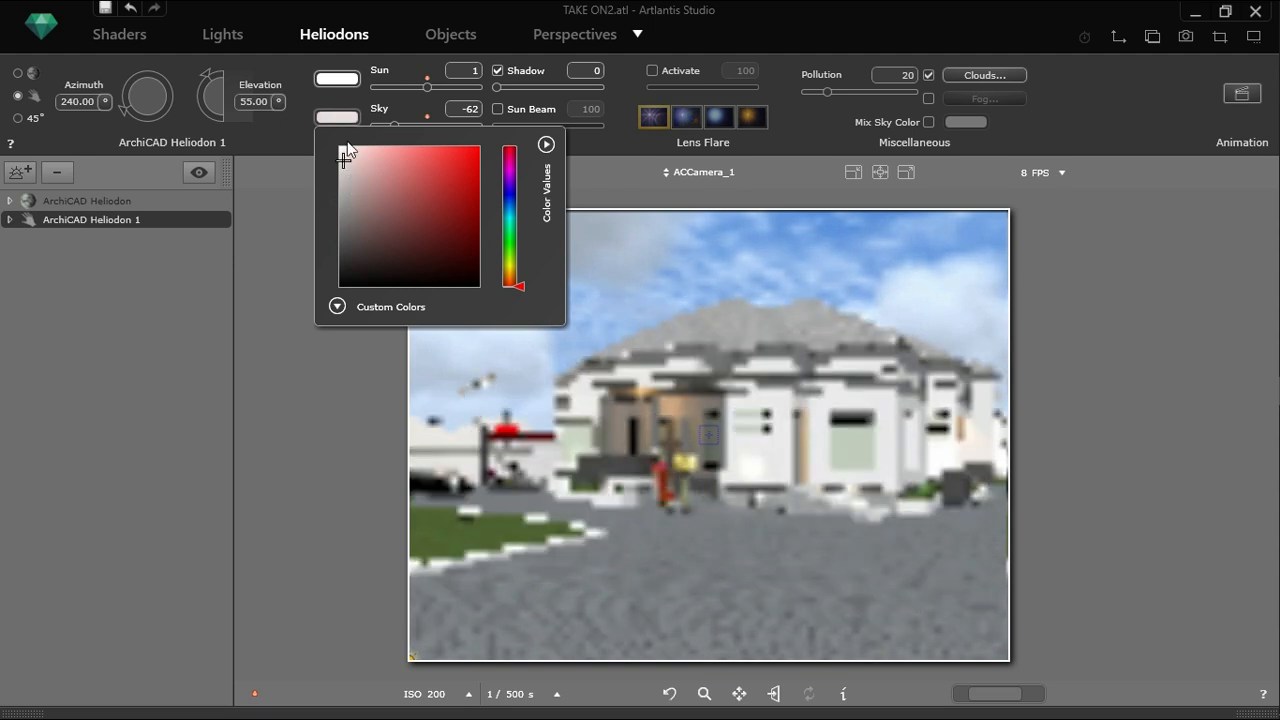
click(297, 153)
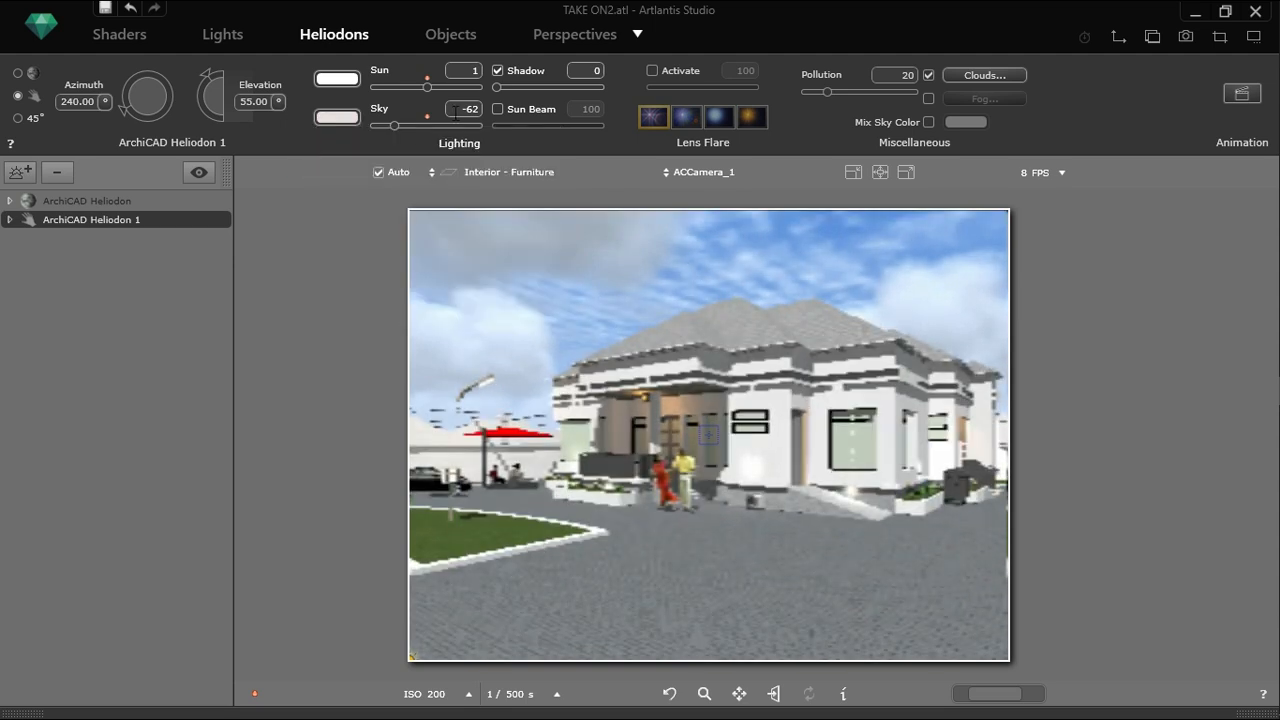
Give the heliodon's sun light a pale warm tint using an orange hue
click(337, 78)
drag(519, 246, 517, 236)
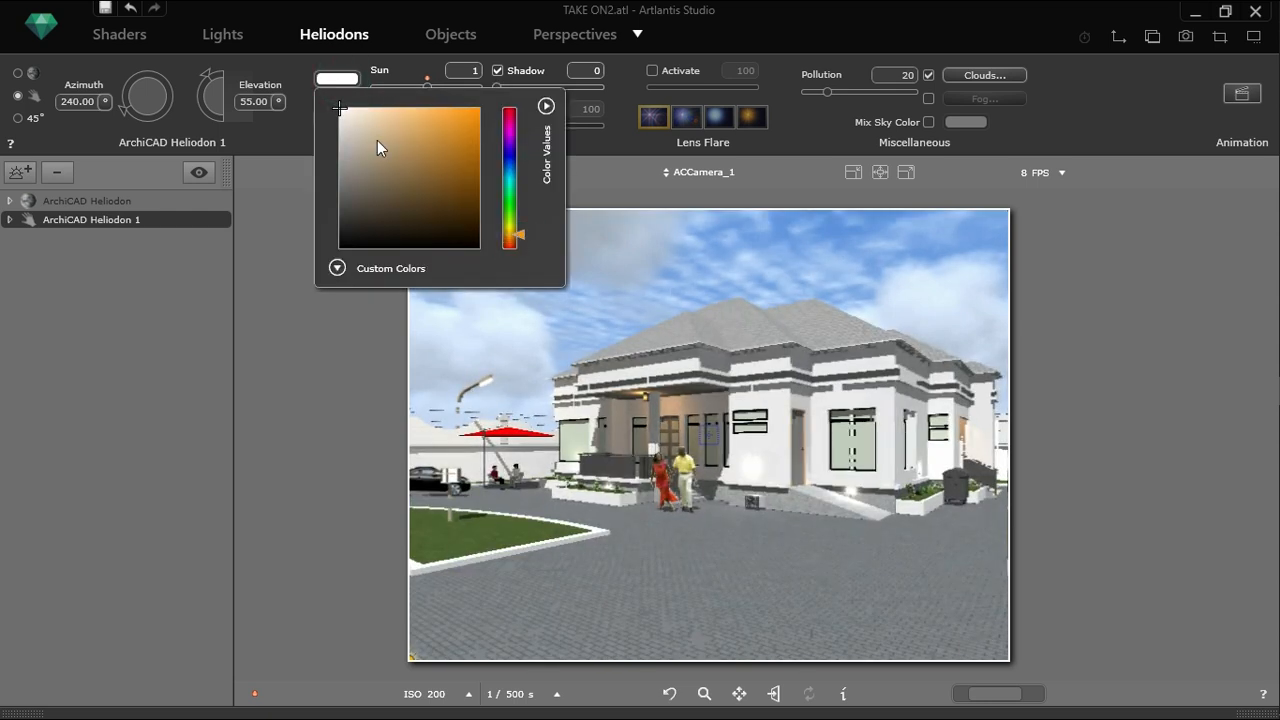
mouse_move(352, 115)
mouse_down()
mouse_move(395, 122)
mouse_move(363, 118)
mouse_up()
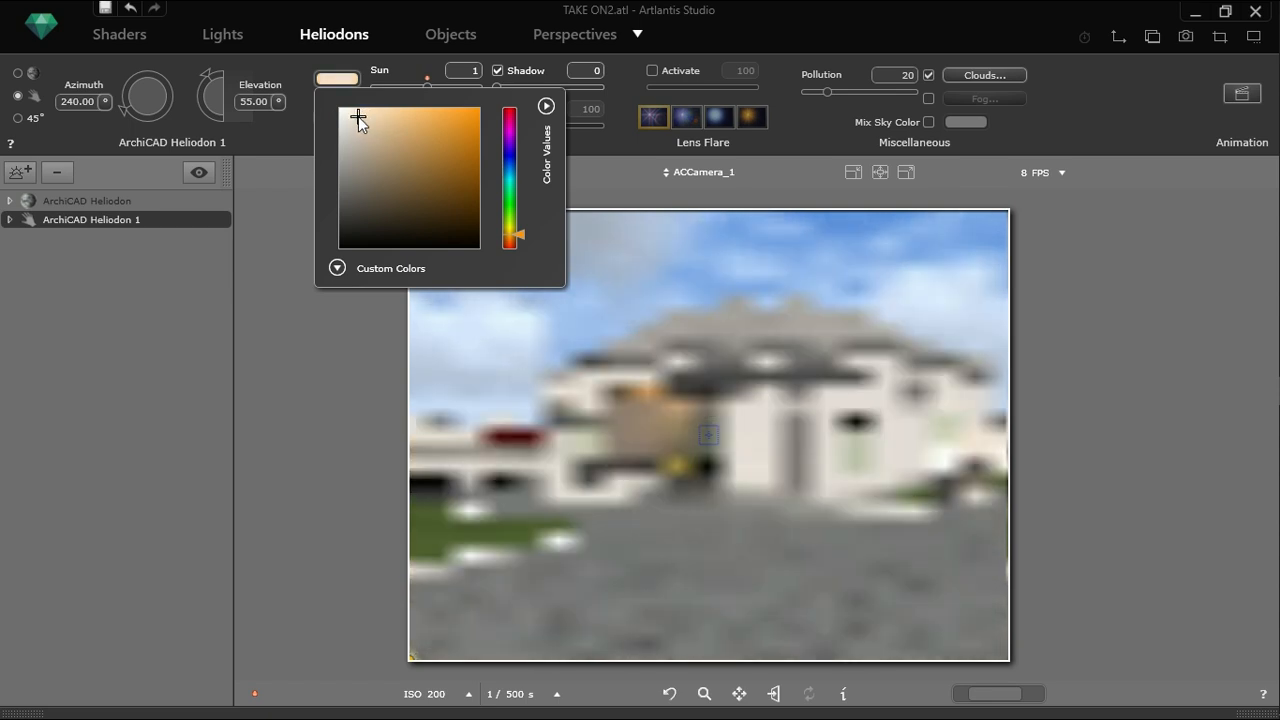
click(258, 146)
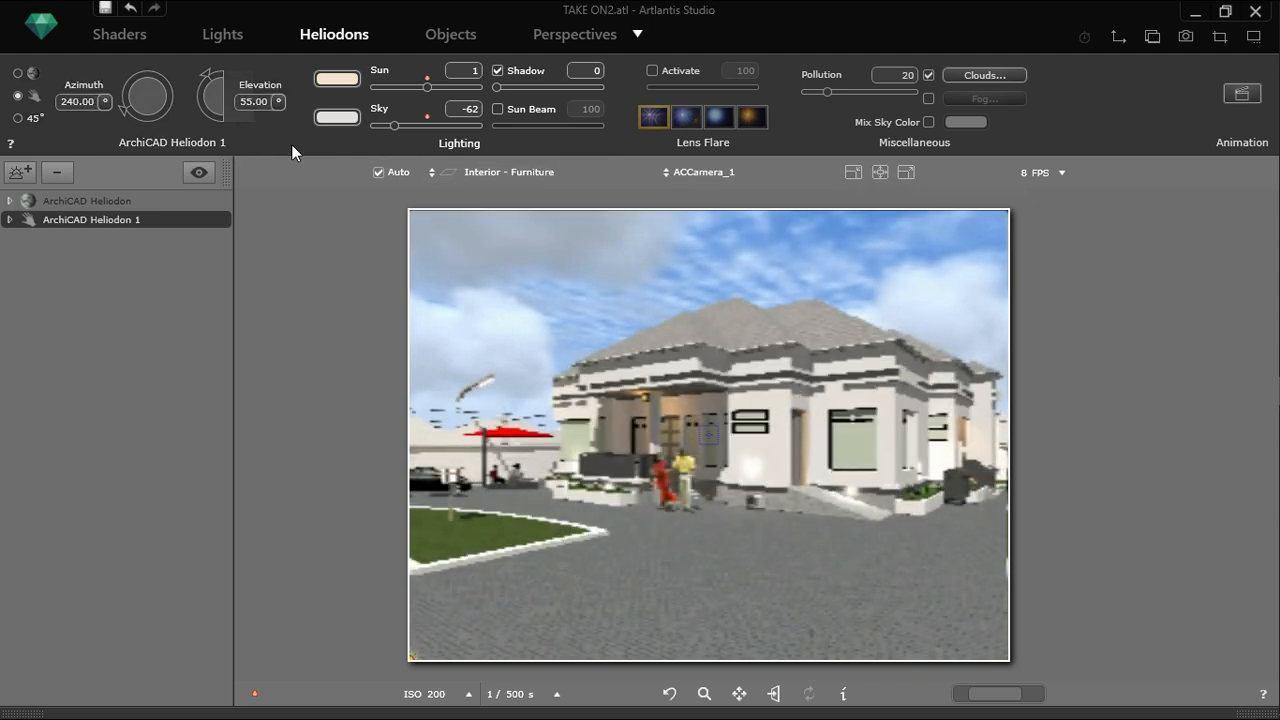
Turn the heliodon's sun azimuth to about 202° and lower its elevation to about -1.5° for a night scene
click(122, 107)
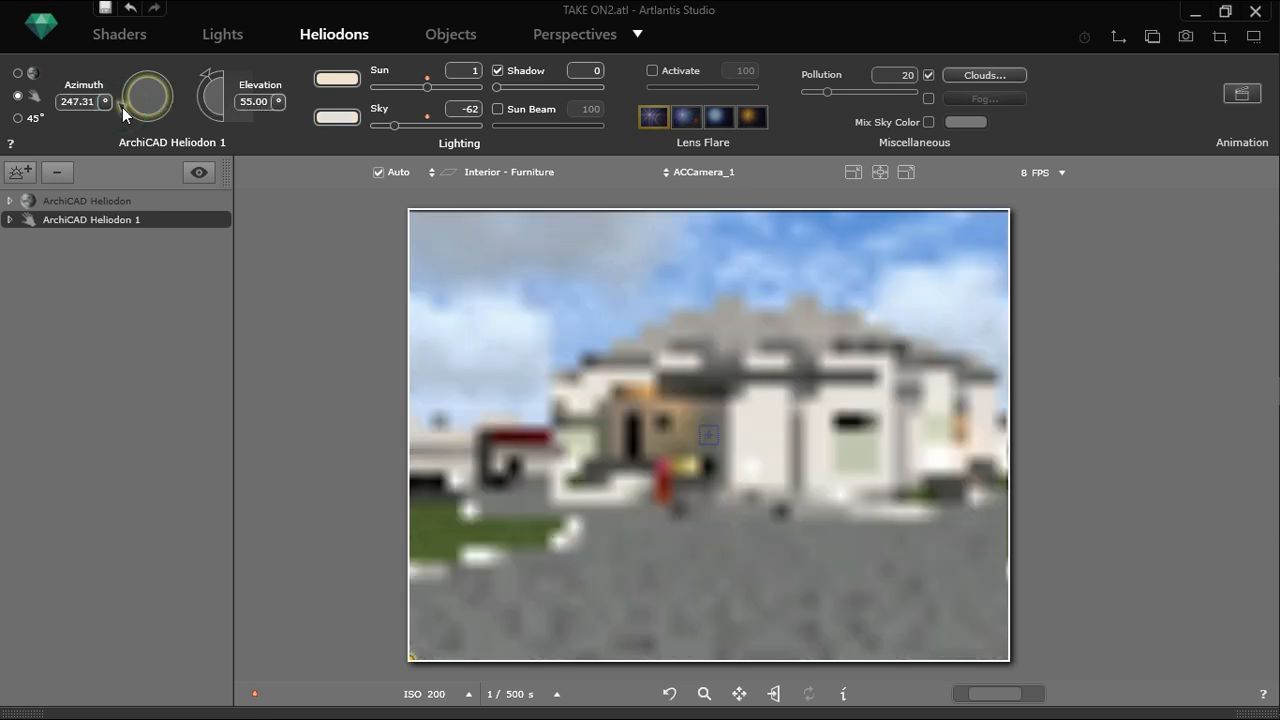
drag(122, 107, 131, 94)
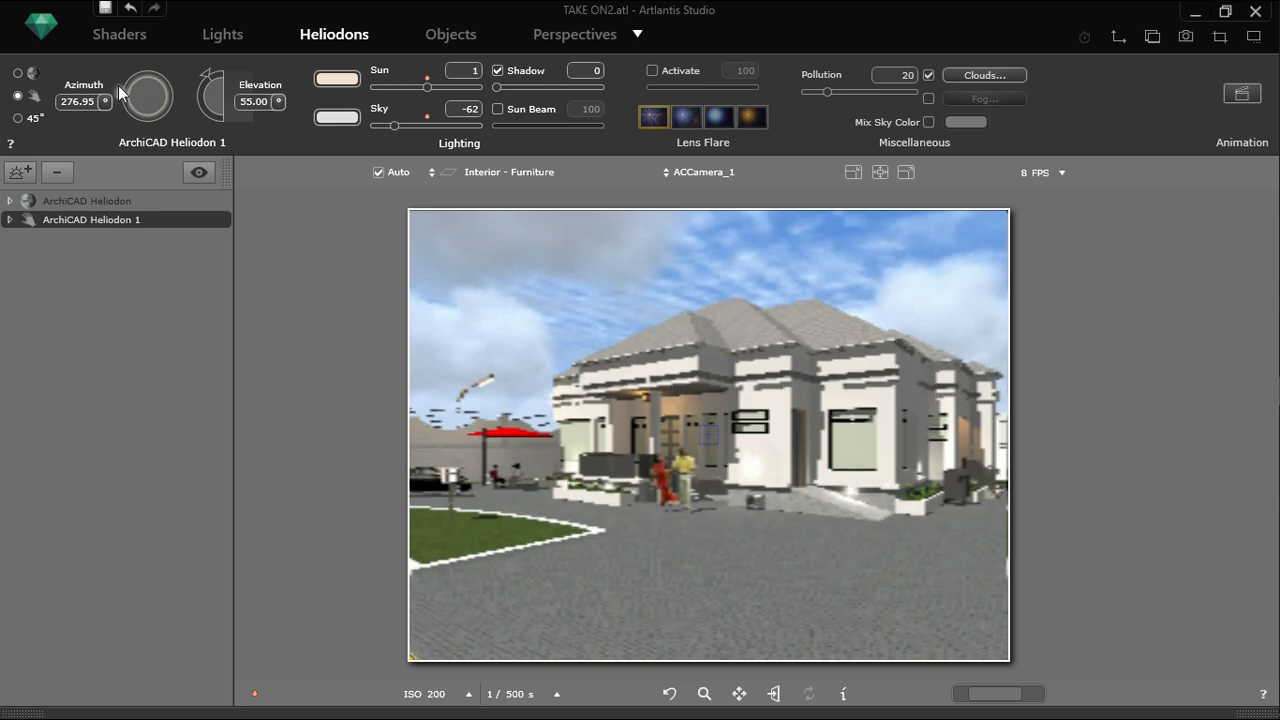
drag(122, 95, 141, 120)
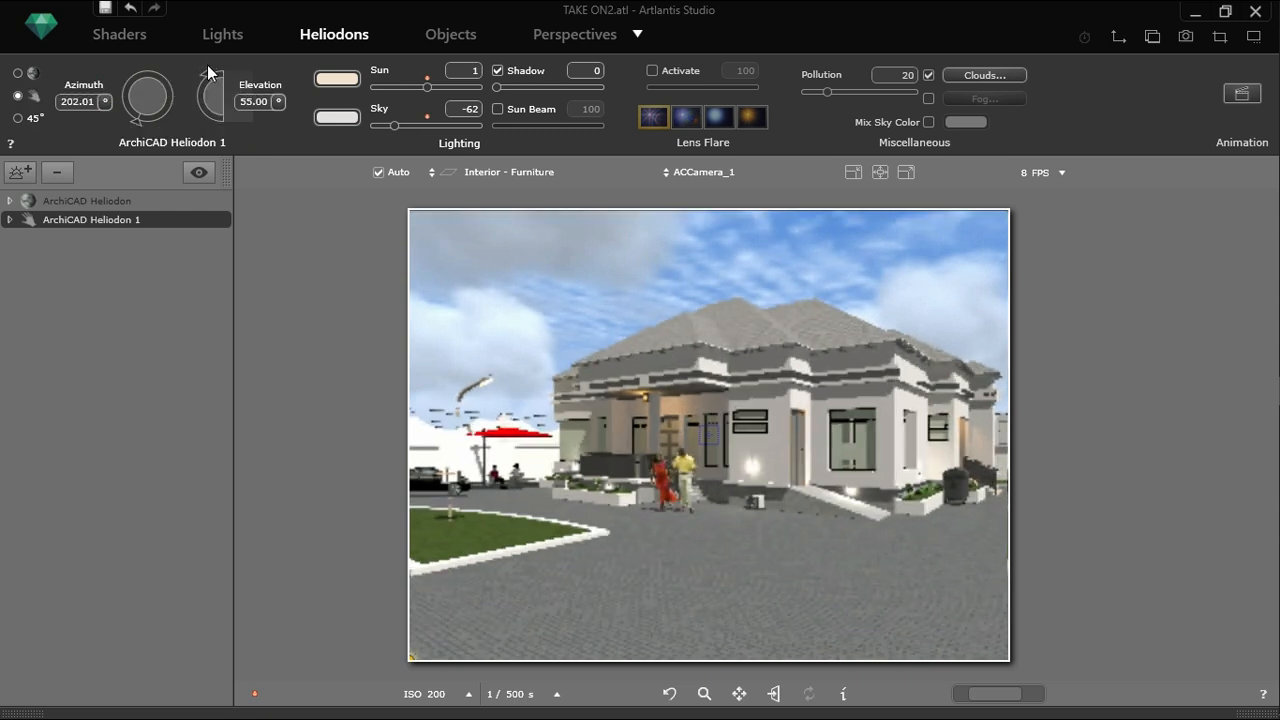
mouse_move(207, 72)
mouse_down()
mouse_move(209, 107)
mouse_move(205, 97)
mouse_up()
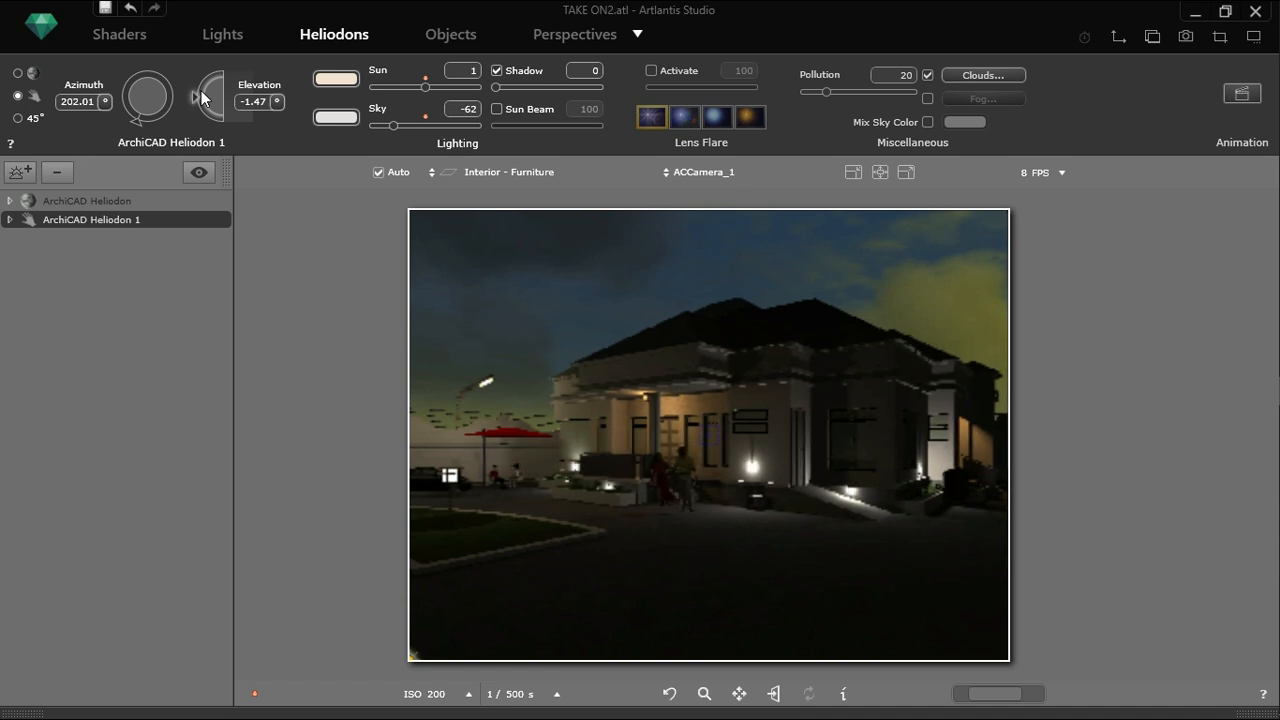
Lighten the heliodon's sun colour to an almost pure white with only a faint warm tint
click(336, 78)
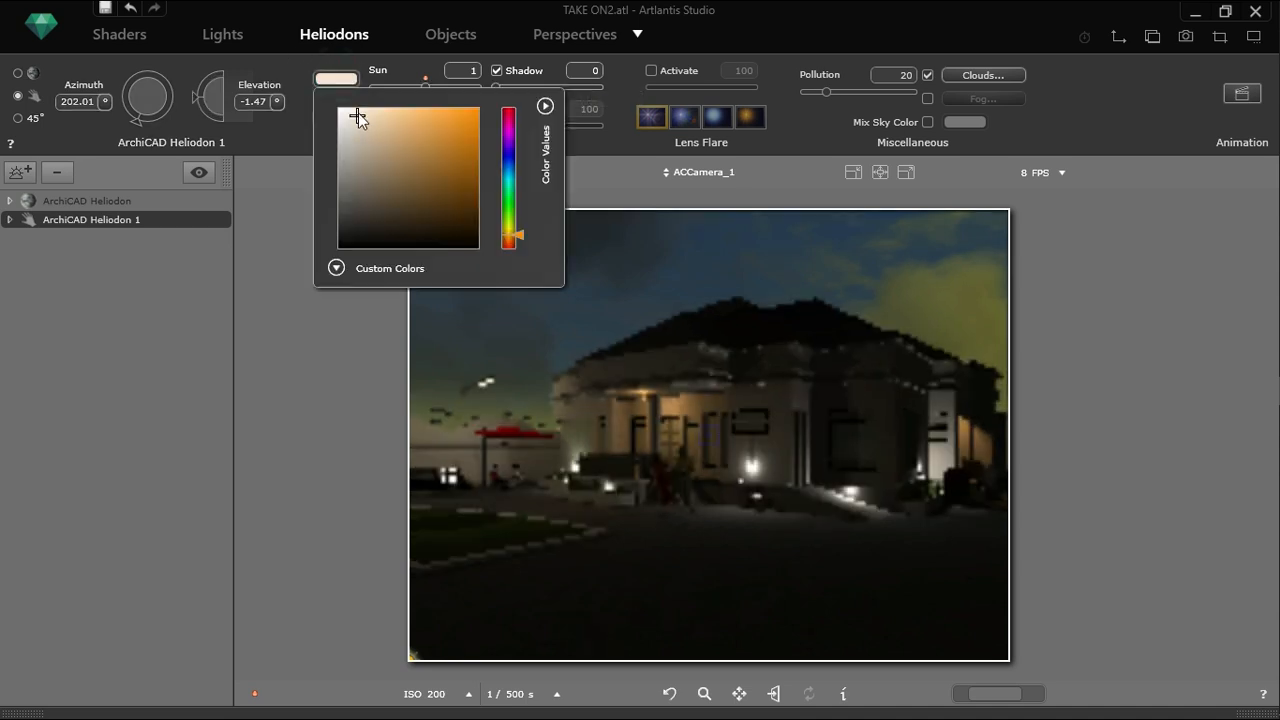
click(345, 108)
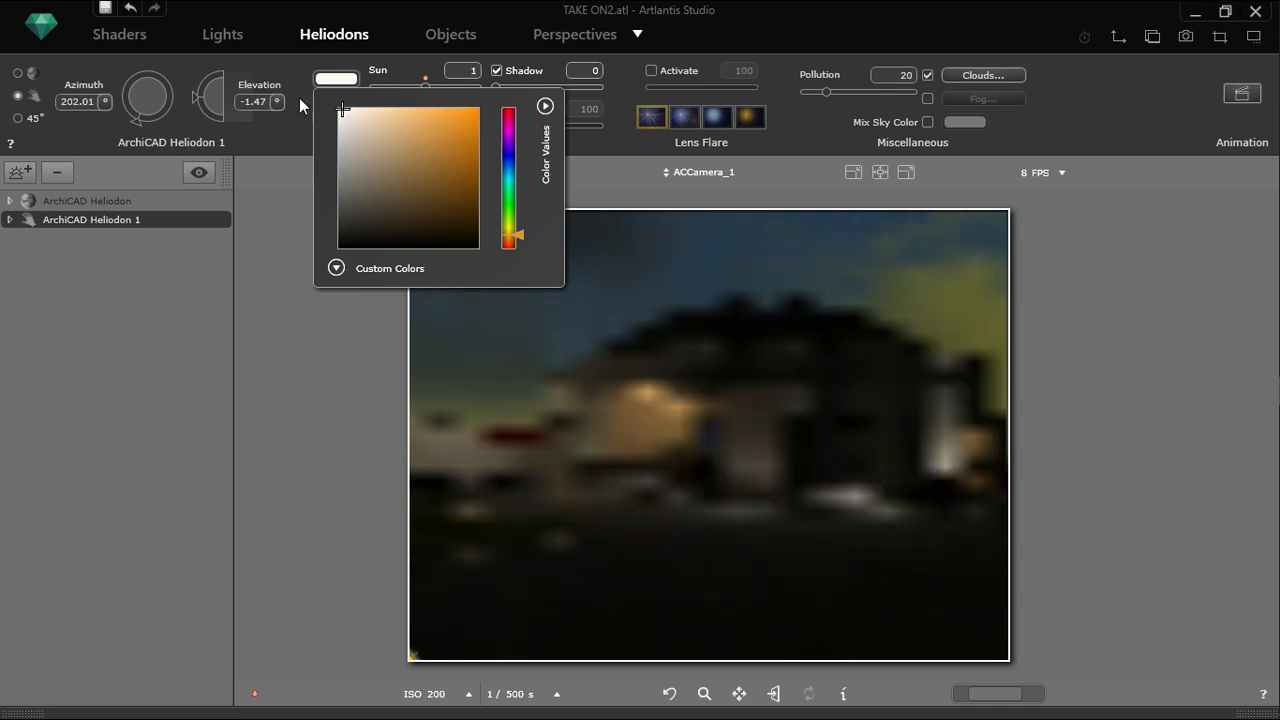
click(305, 107)
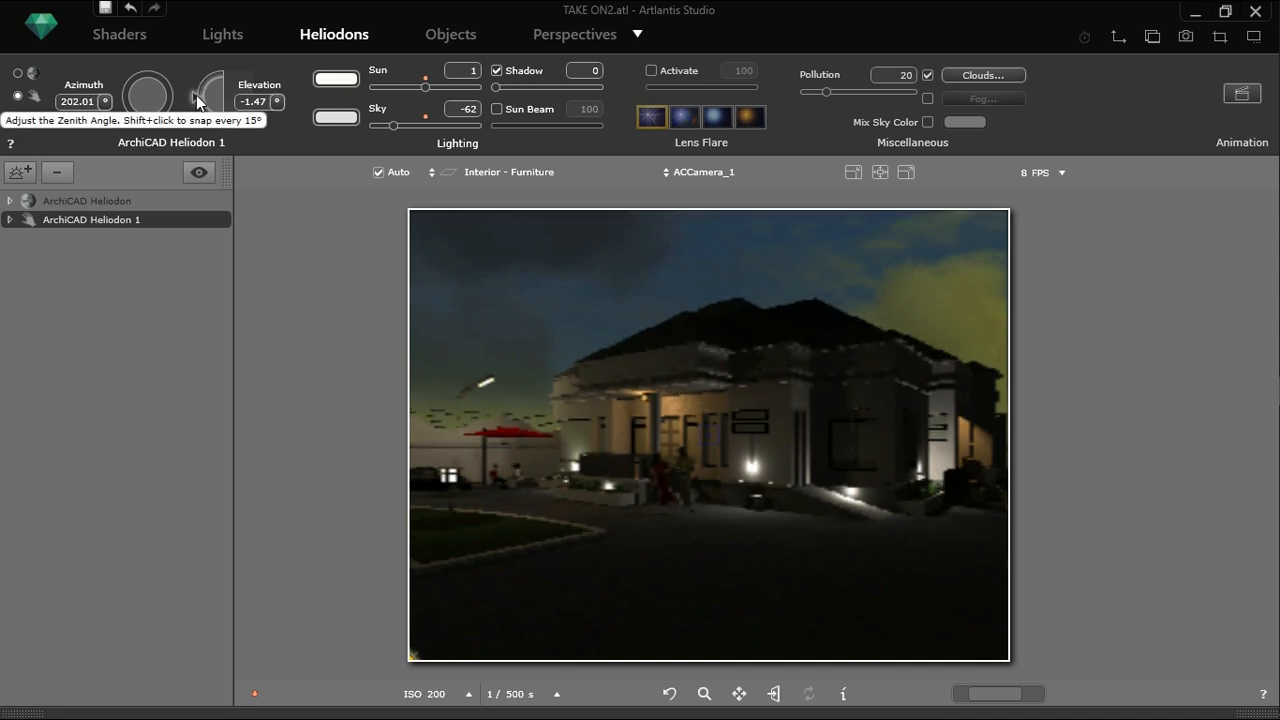
Raise the heliodon's sun elevation to about 19° and turn its azimuth to 225° for a daylight scene
drag(197, 101, 193, 95)
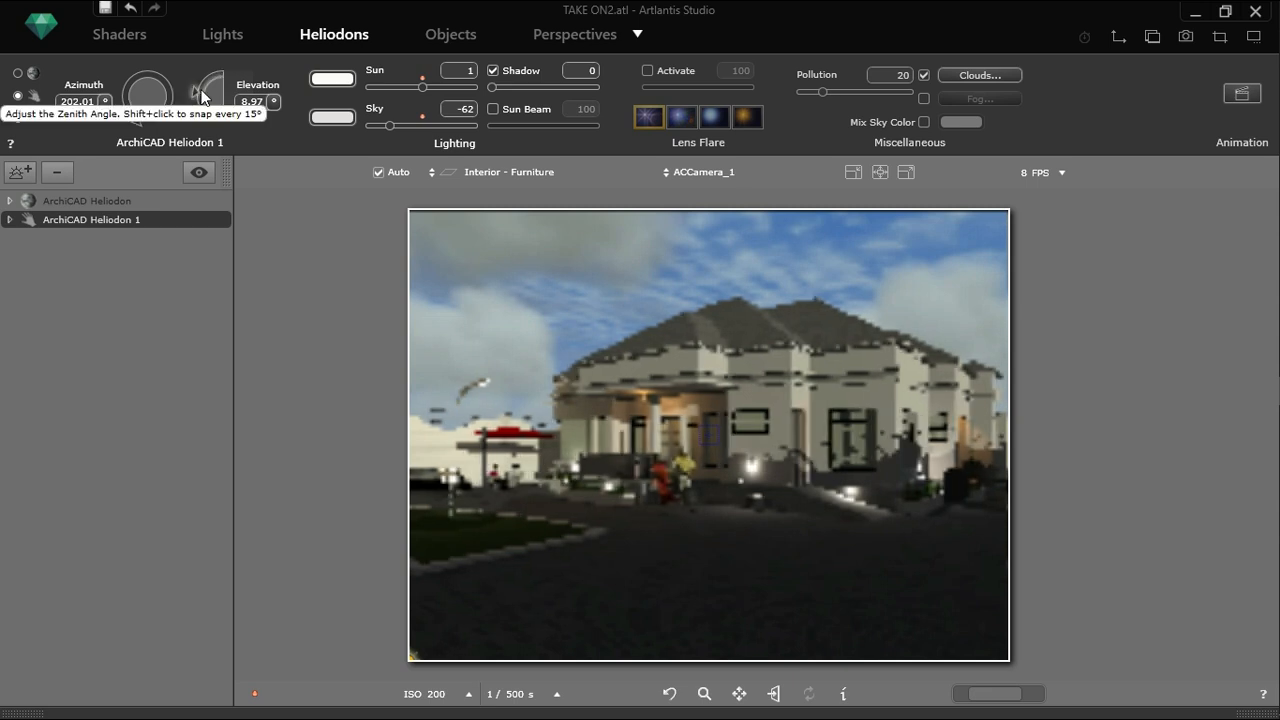
drag(200, 96, 203, 96)
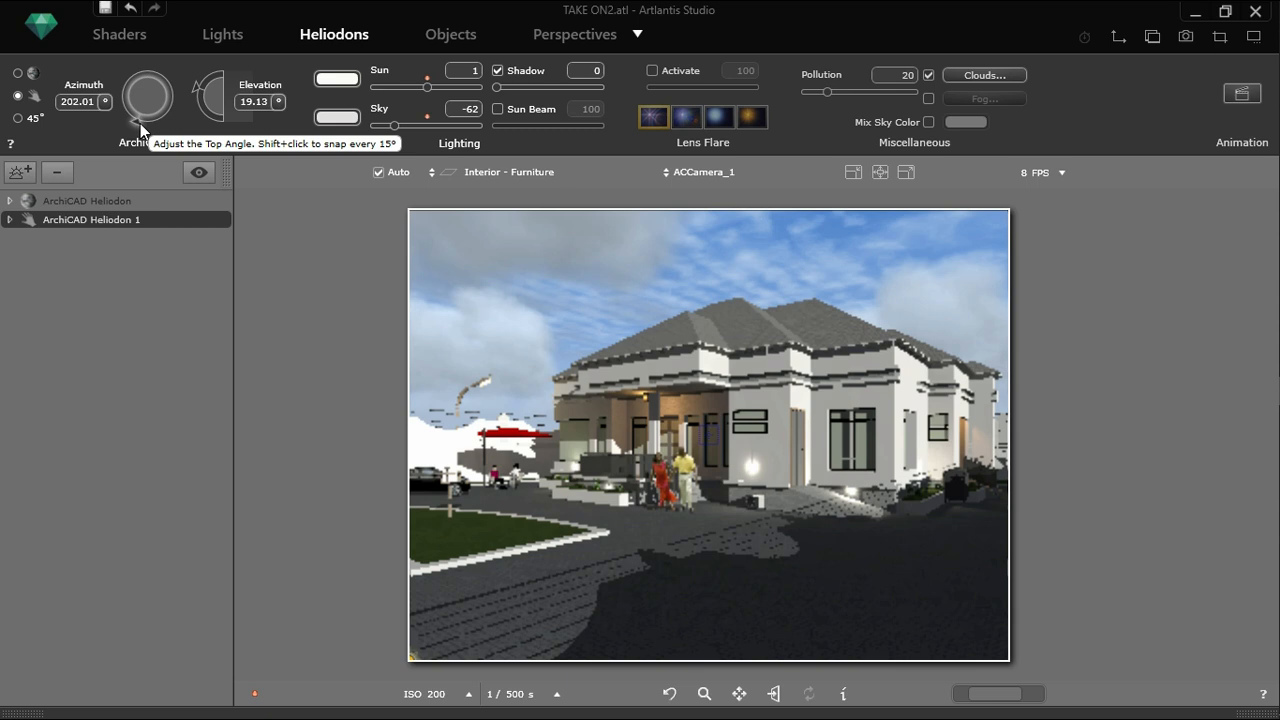
drag(139, 123, 127, 116)
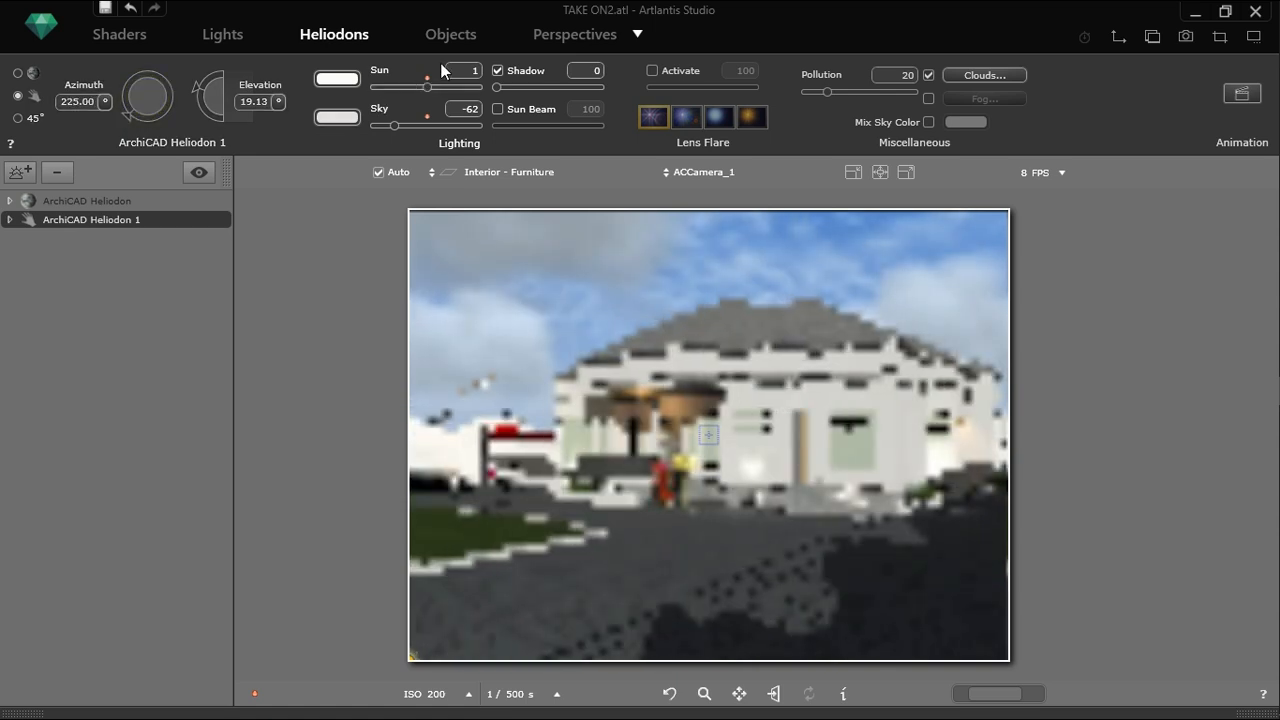
Set the heliodon's sun intensity to 0 and its sky intensity to -22
click(466, 69)
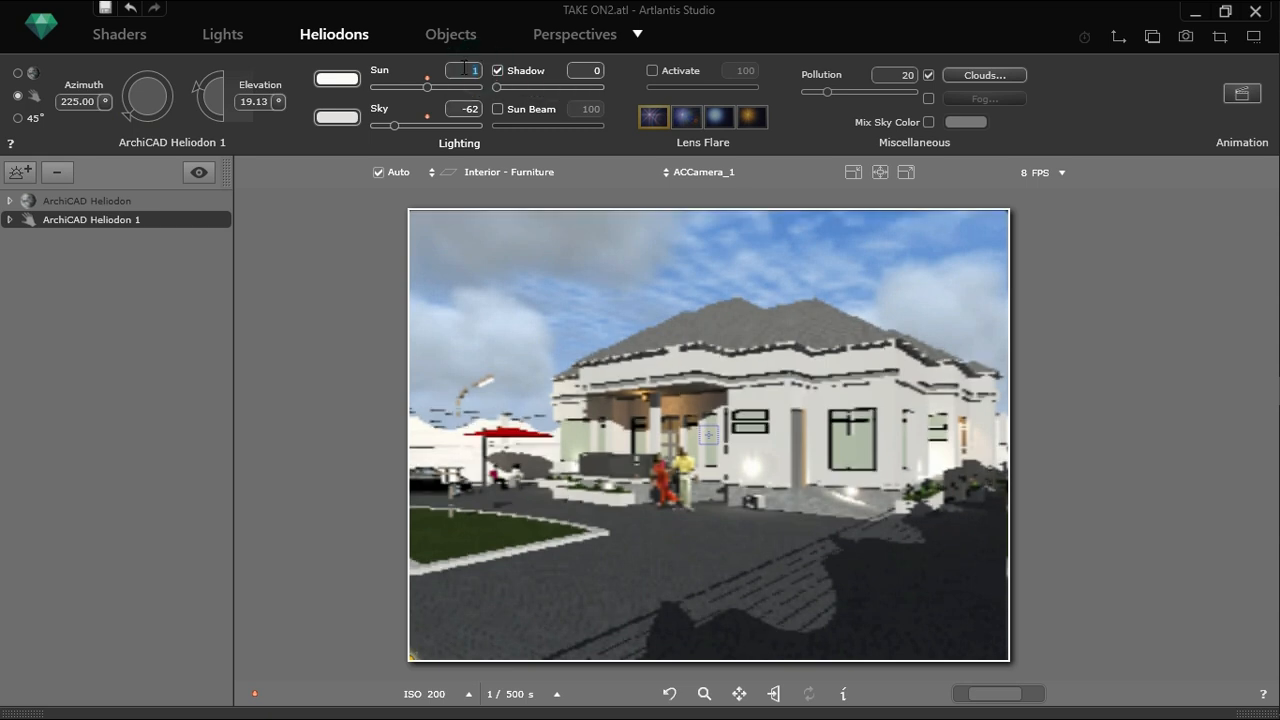
text(0)
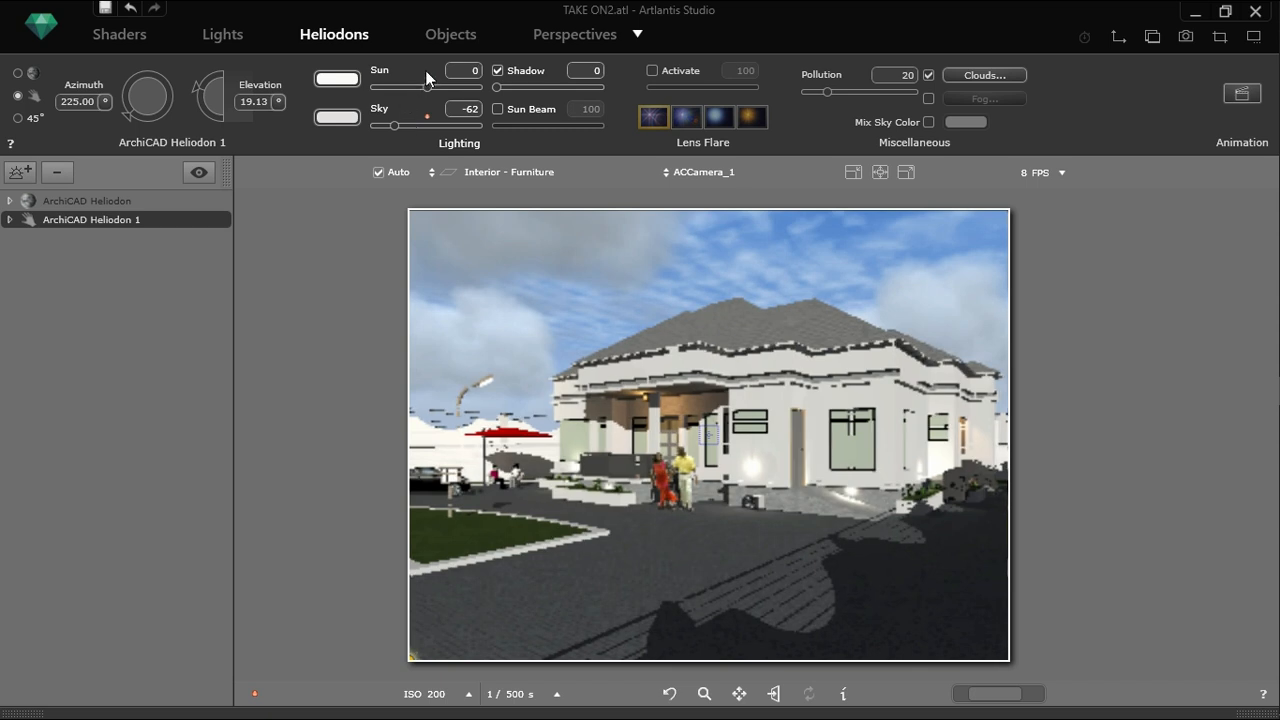
key(Return)
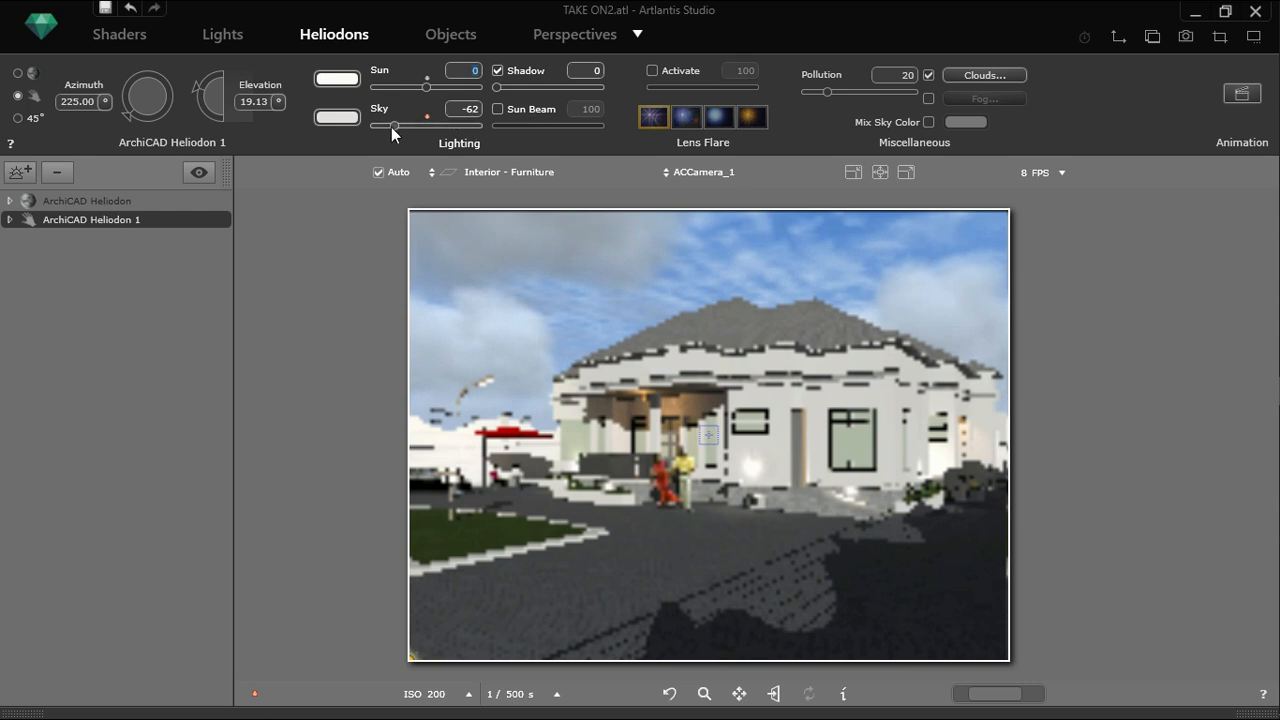
drag(393, 127, 413, 124)
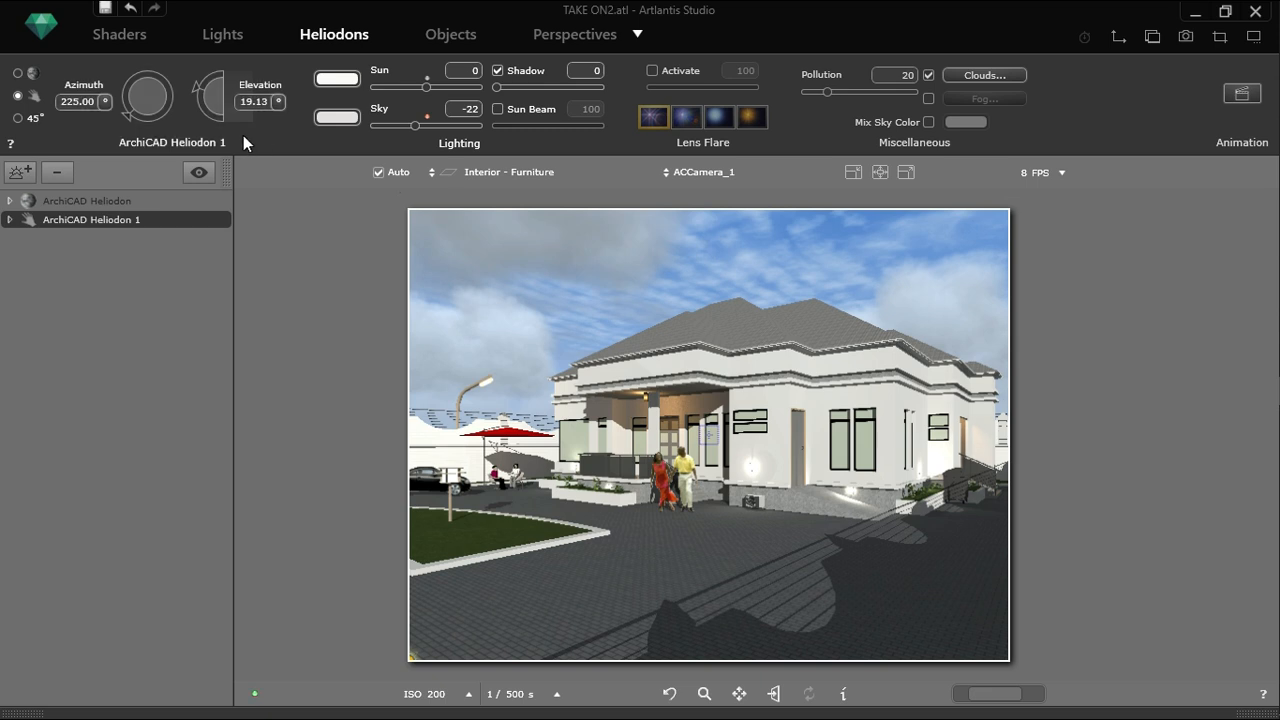
Create a new perspective from the current ACCamera_1 view
click(550, 36)
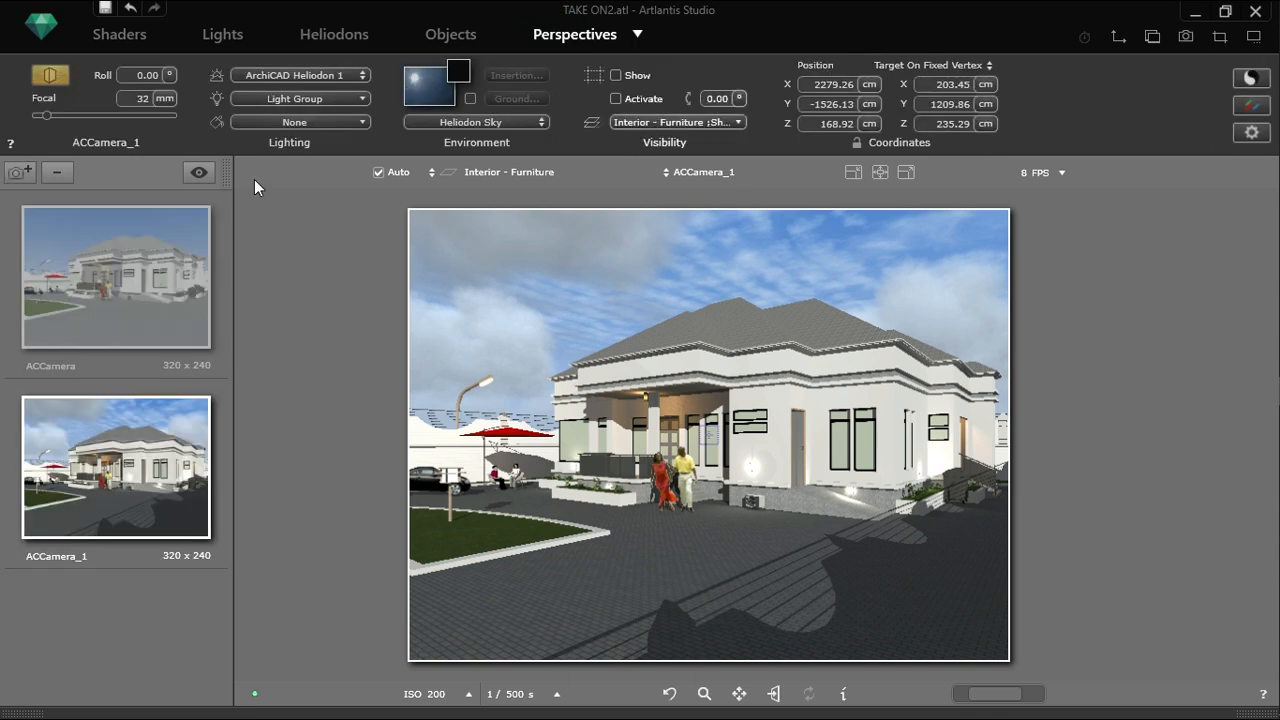
click(25, 172)
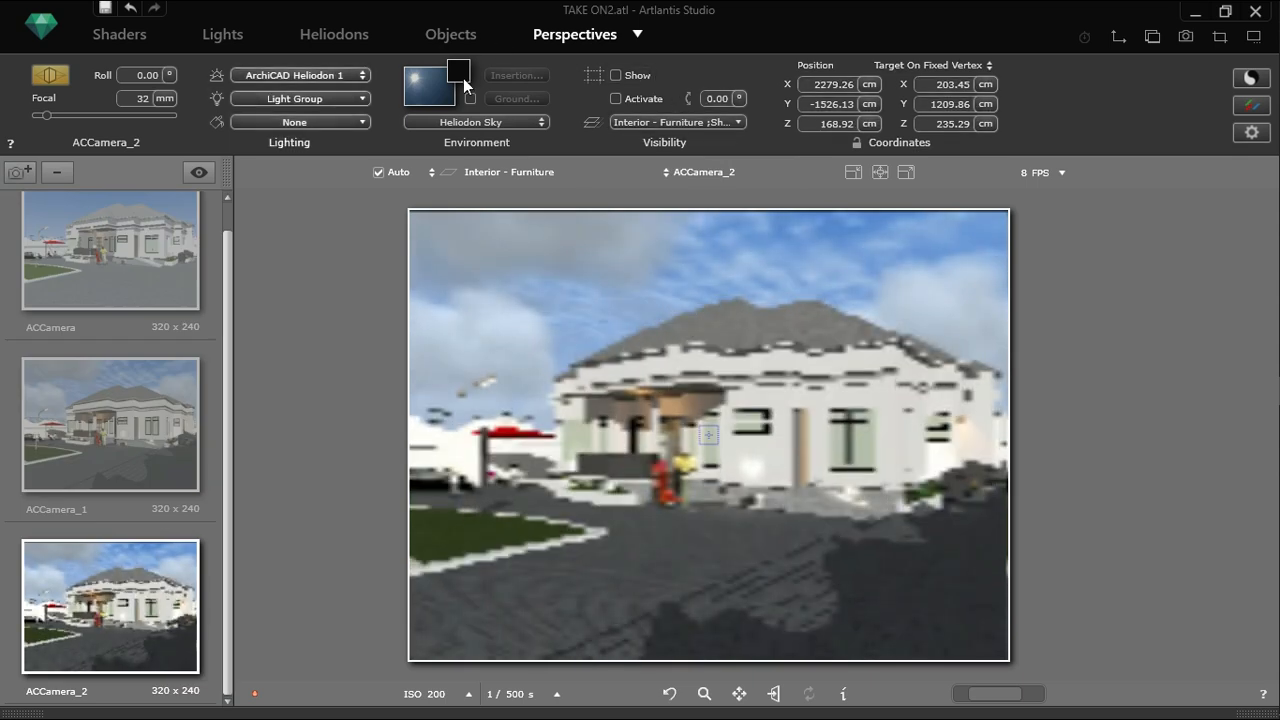
Delete the tile texture from the roof's Roof Tiles - Graphite Gray (1) material
click(108, 36)
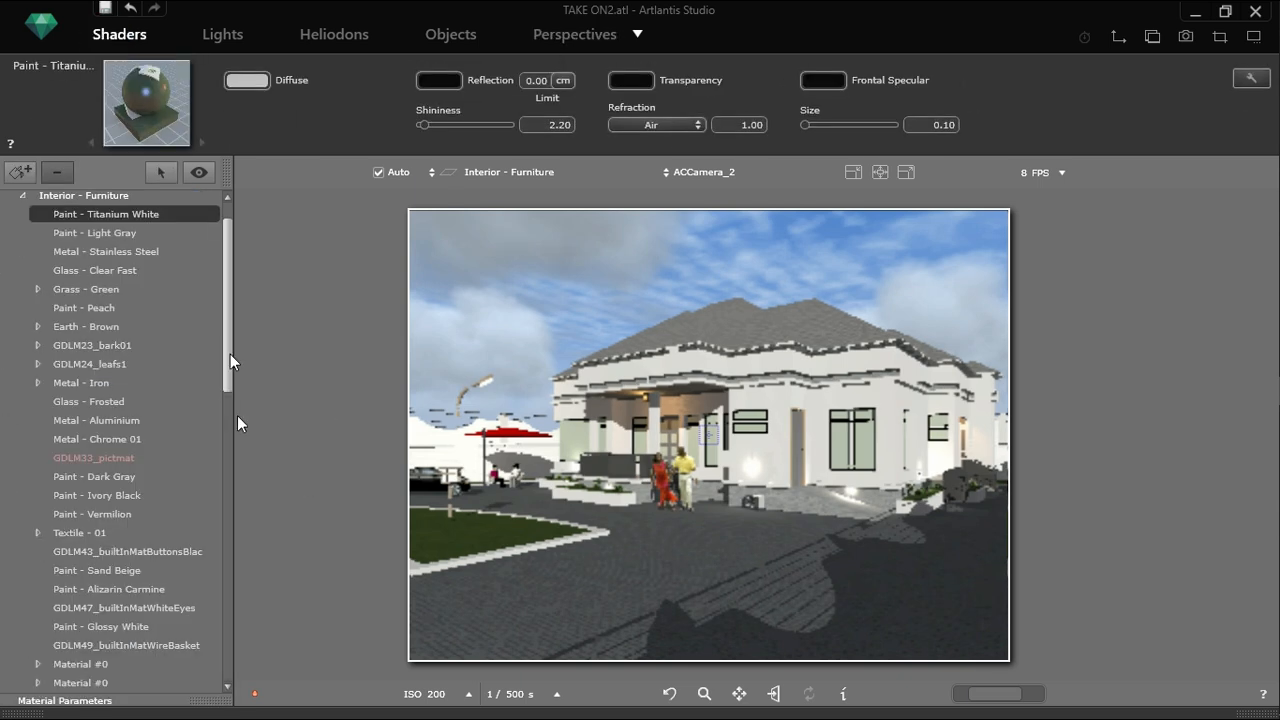
click(780, 324)
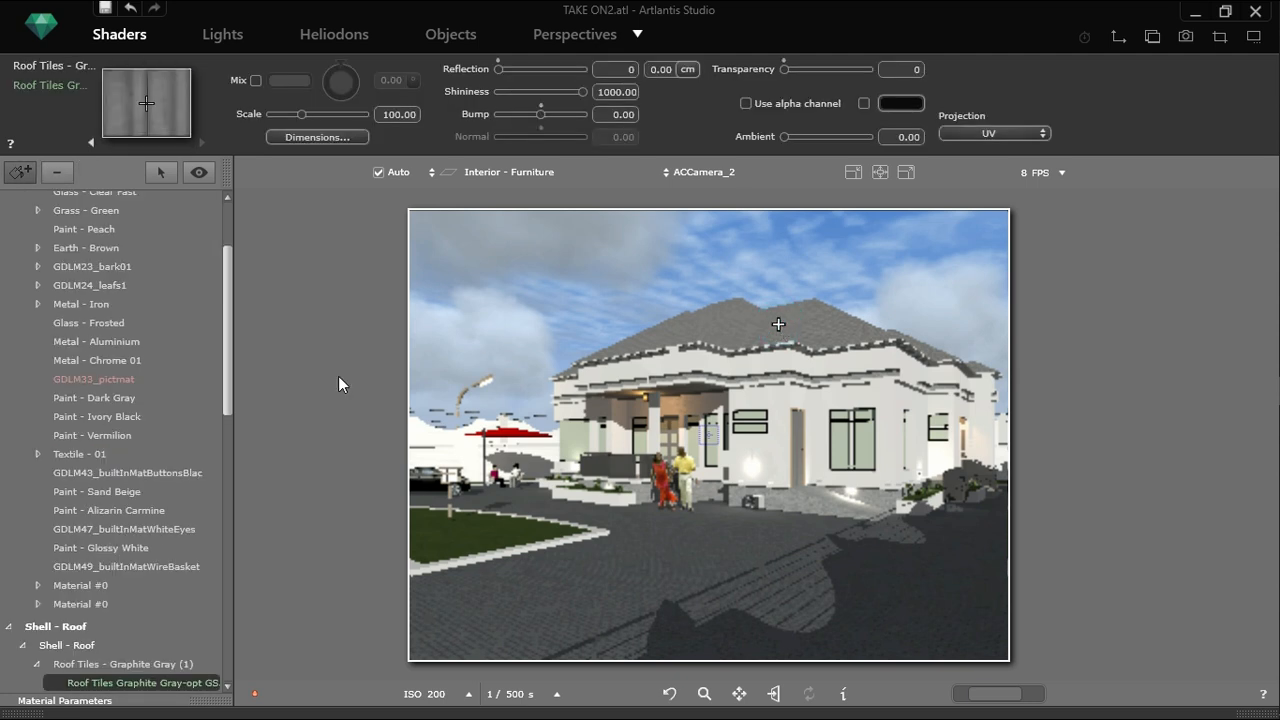
drag(227, 379, 233, 469)
scroll(233, 469, down, 2)
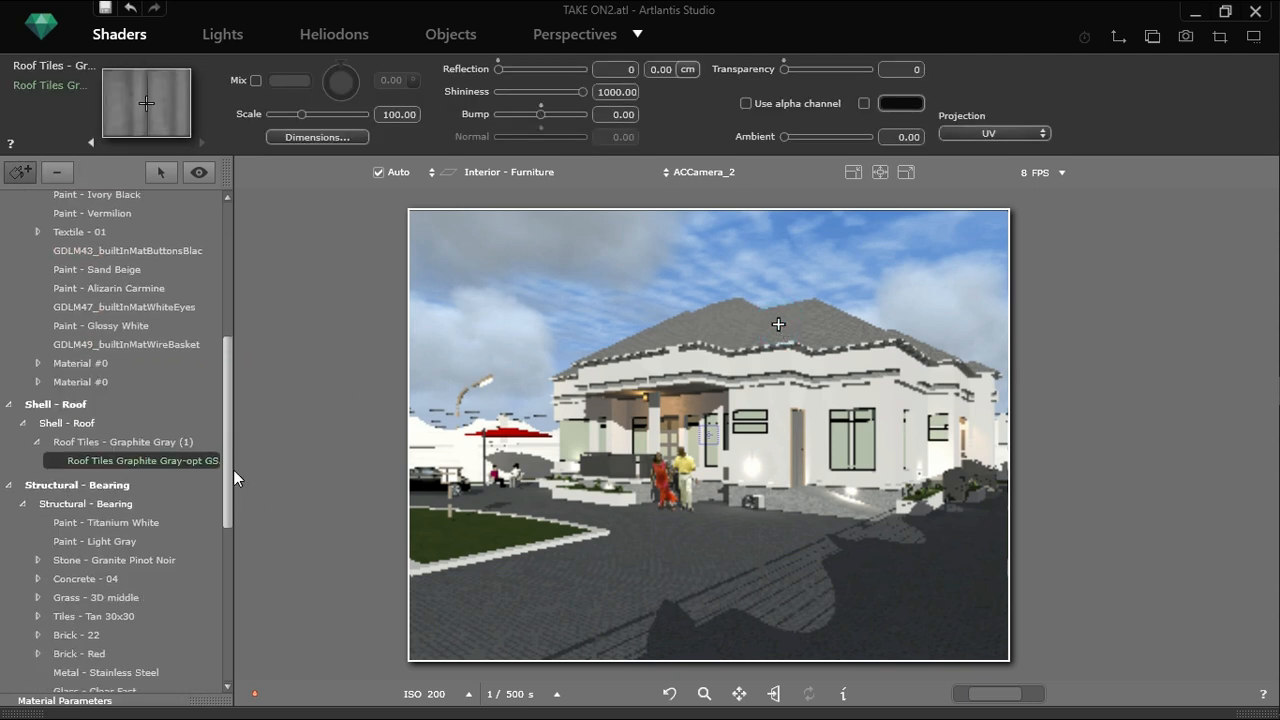
right_click(149, 450)
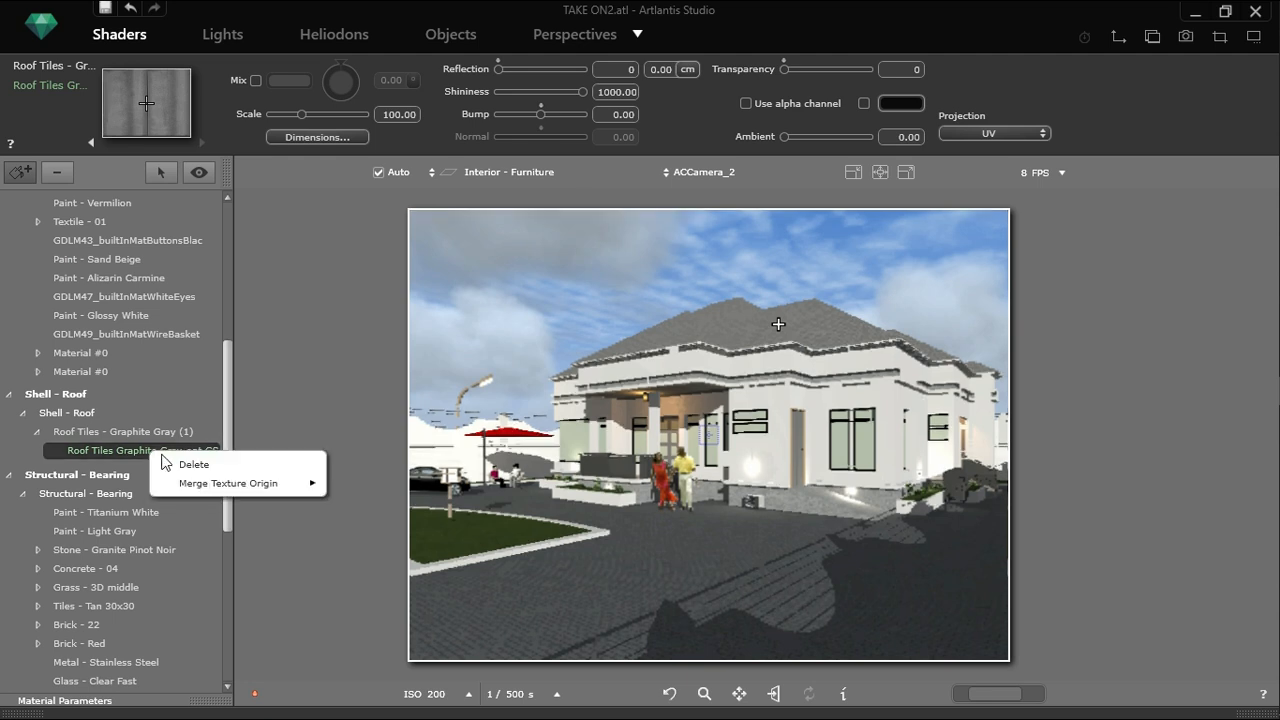
click(192, 465)
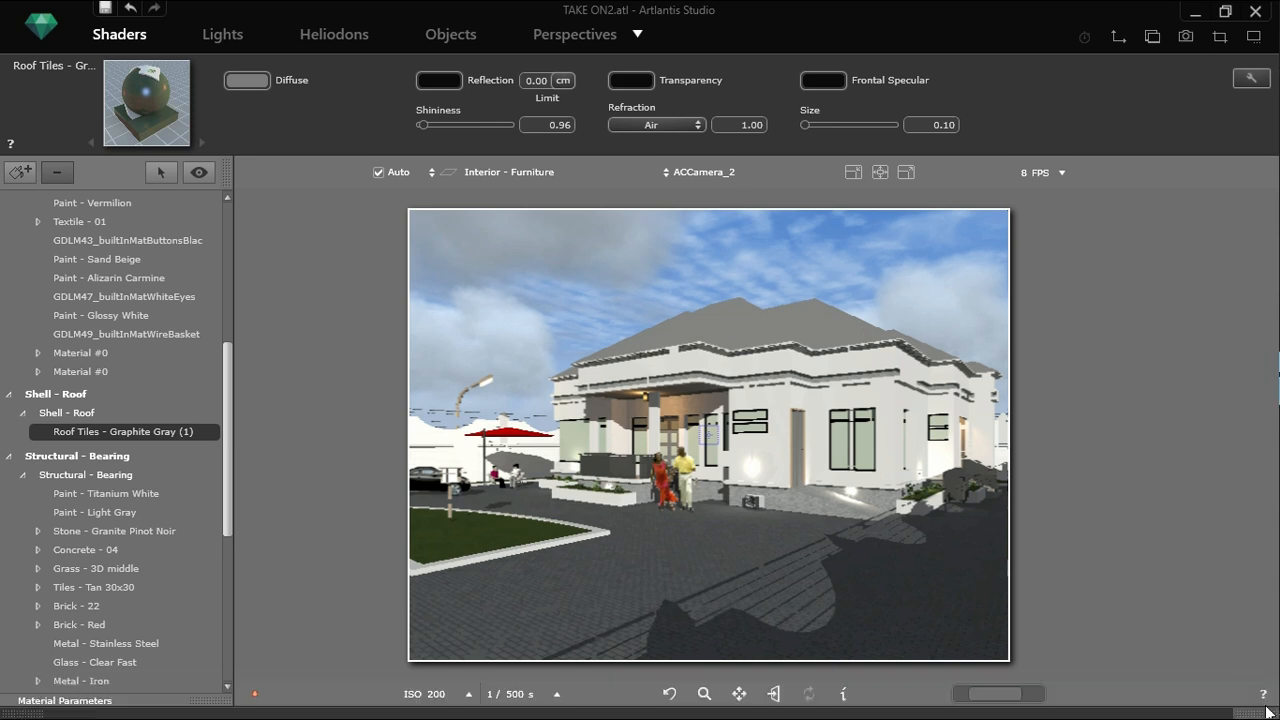
Open the media catalog and look through its basic shaders, billboards, foreground images and user folder
mouse_move(1264, 708)
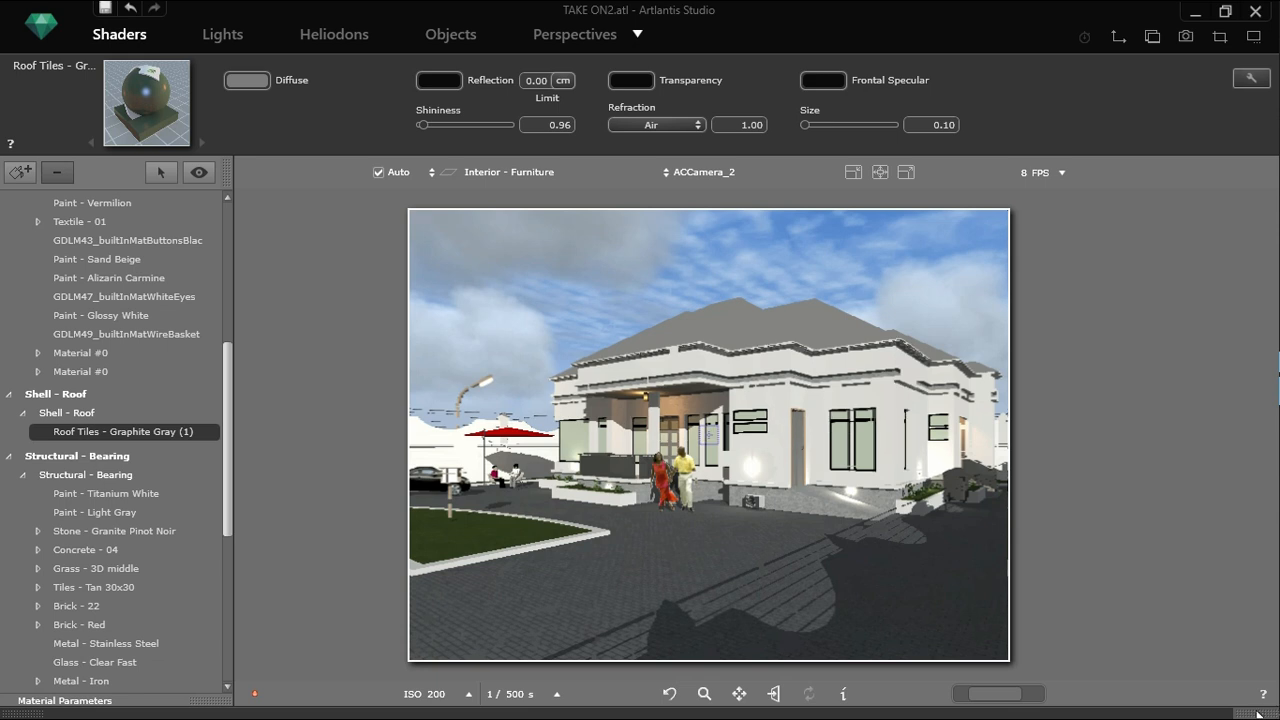
mouse_move(588, 678)
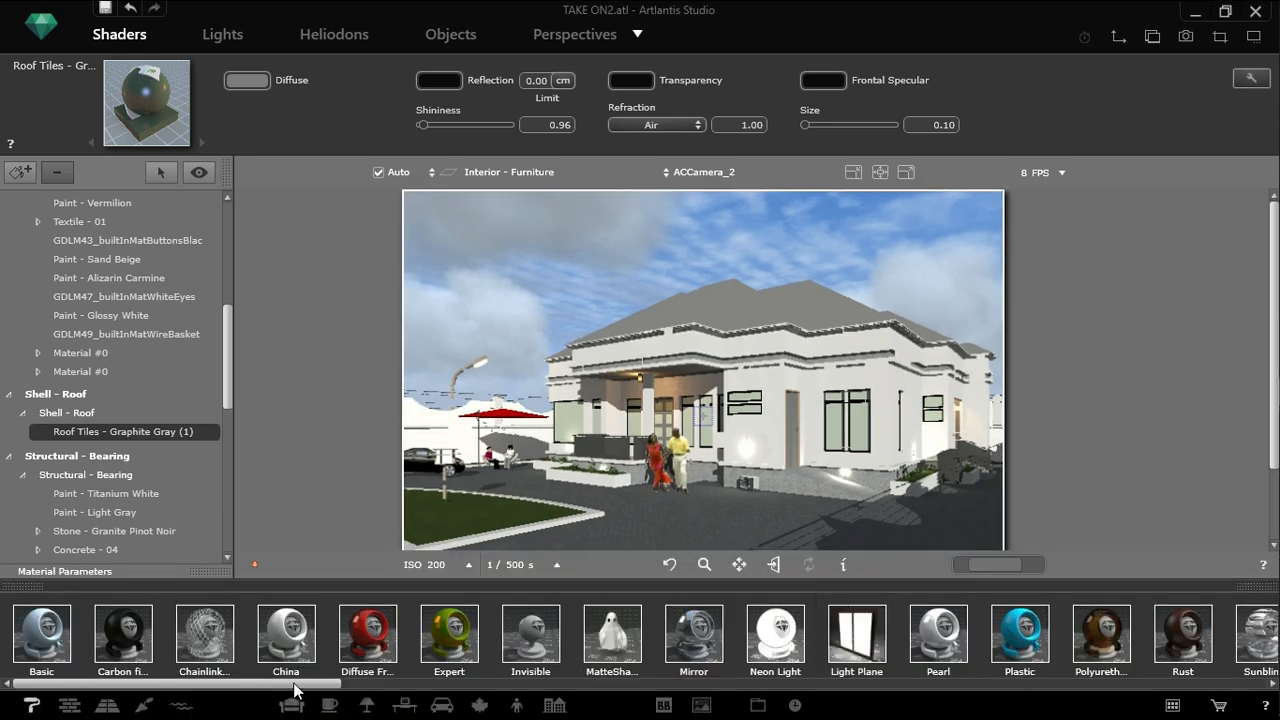
drag(306, 685, 360, 705)
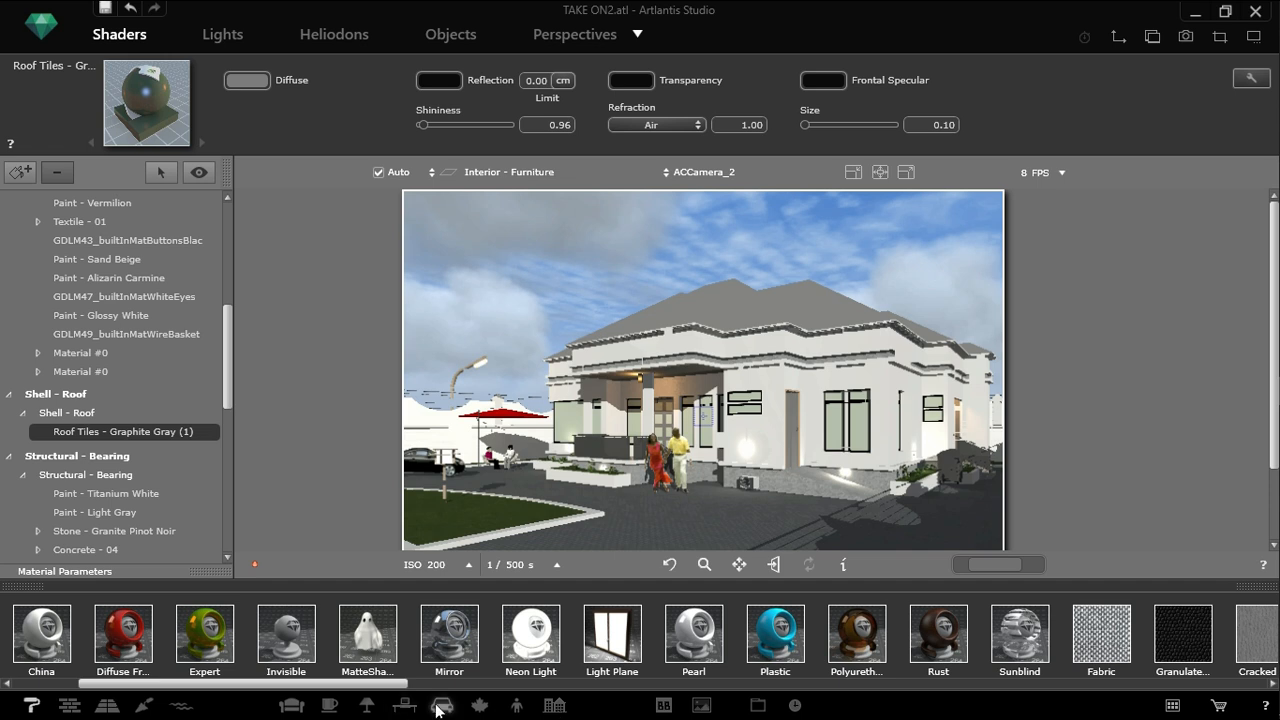
click(524, 706)
click(556, 707)
click(663, 705)
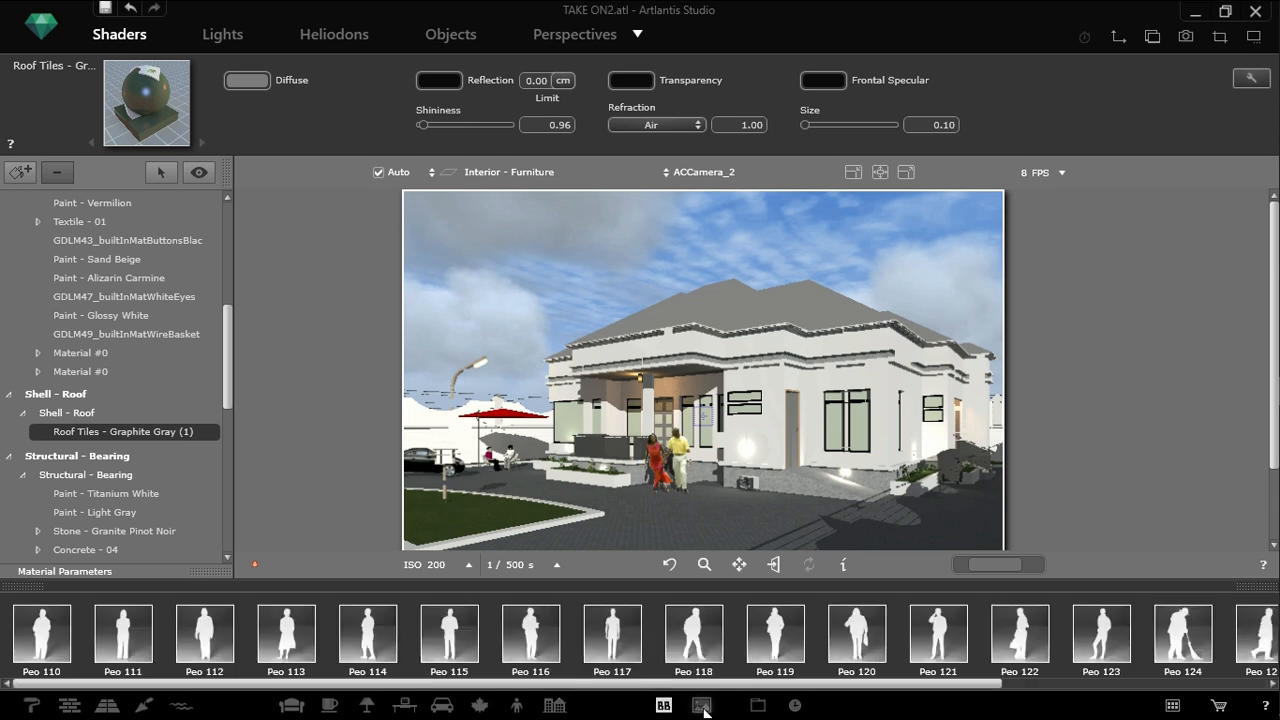
click(701, 706)
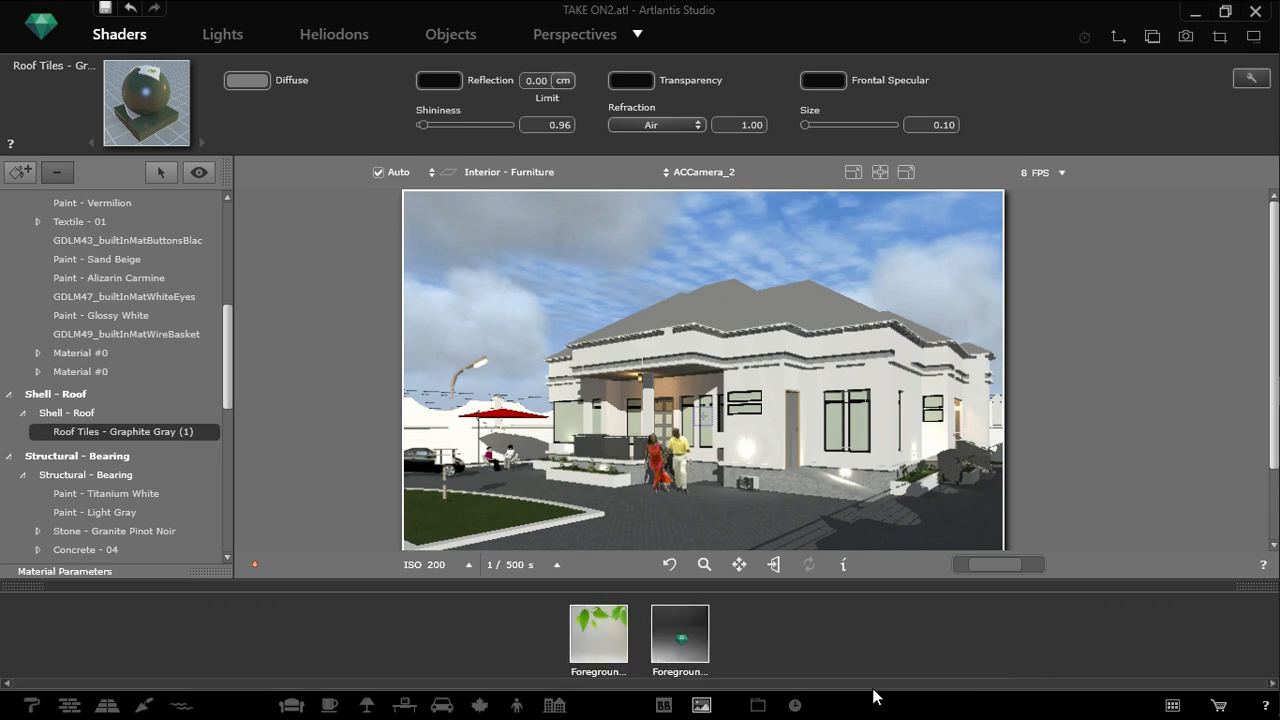
click(758, 705)
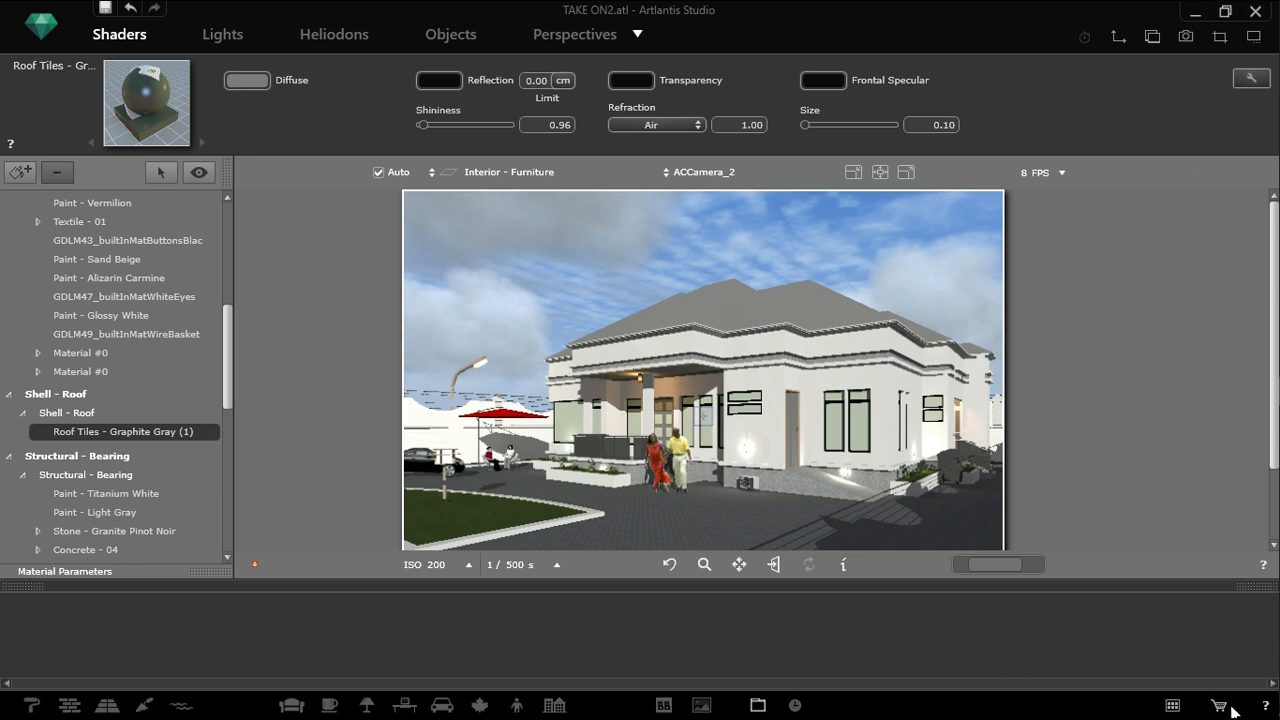
Find the dark CoteFleurie 02 tile among the wall and roof shaders and apply it to the house roof
click(32, 705)
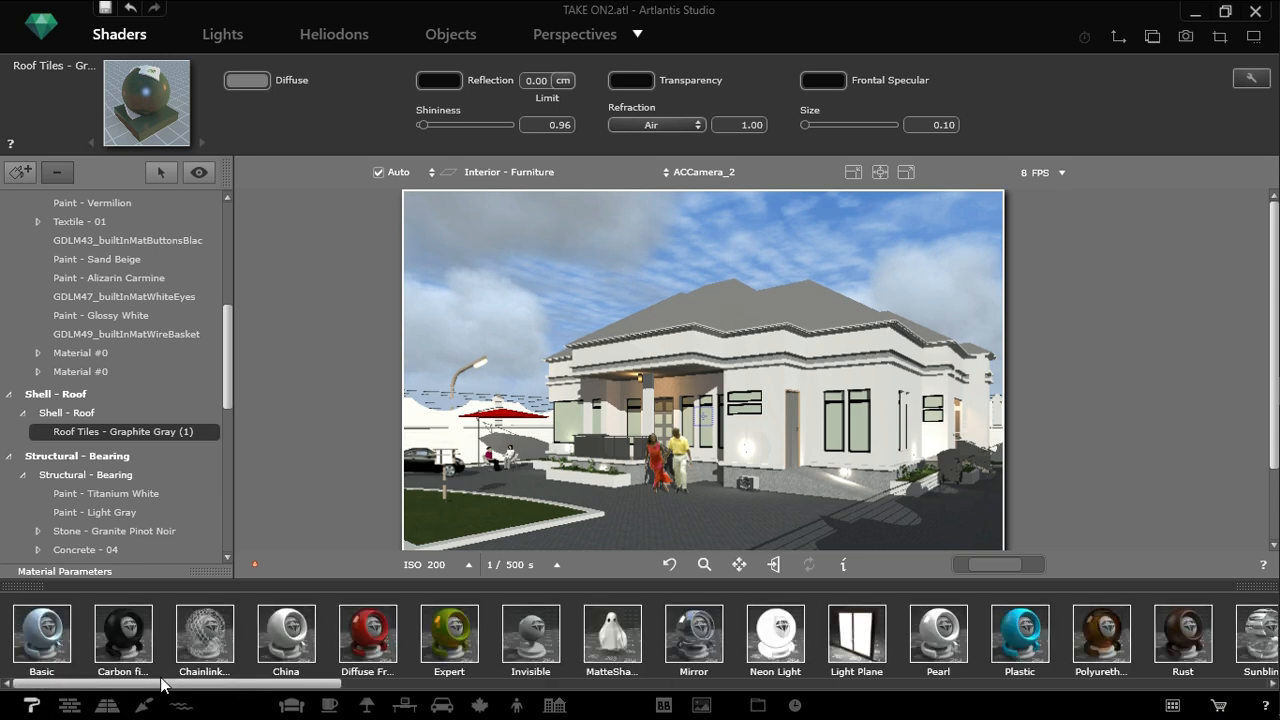
drag(163, 683, 280, 688)
drag(360, 688, 694, 680)
click(64, 707)
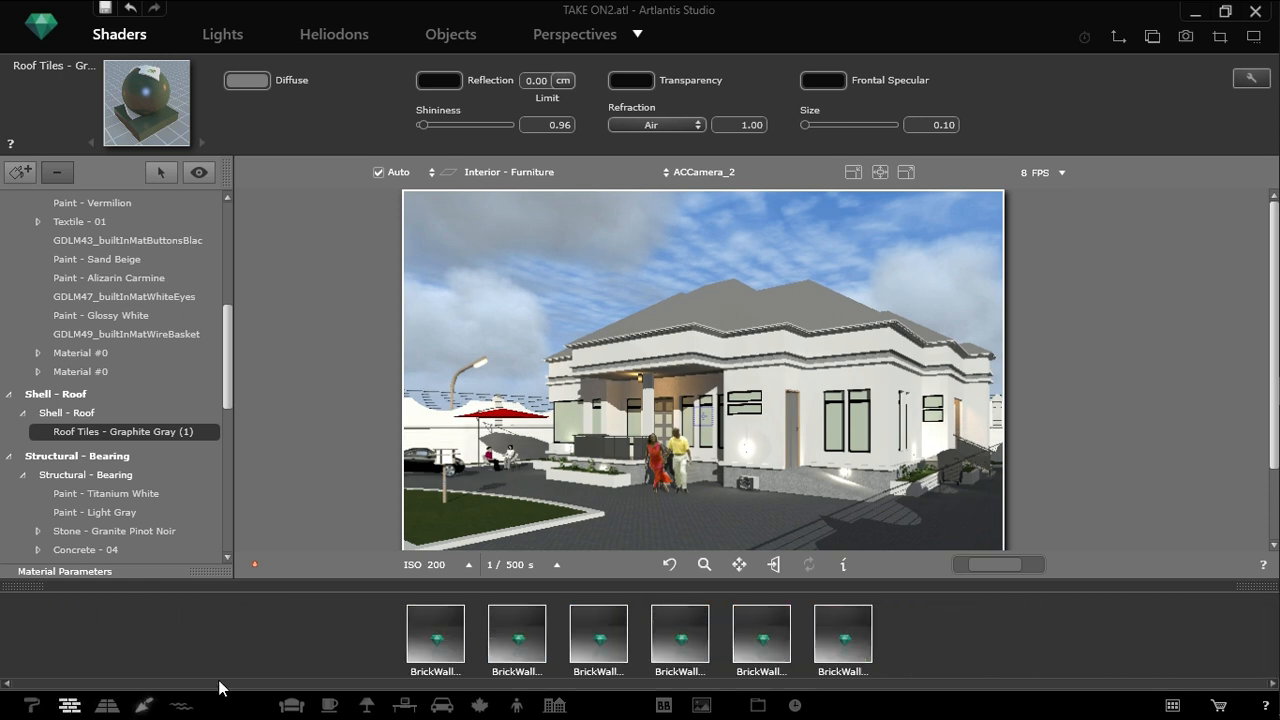
drag(292, 684, 779, 657)
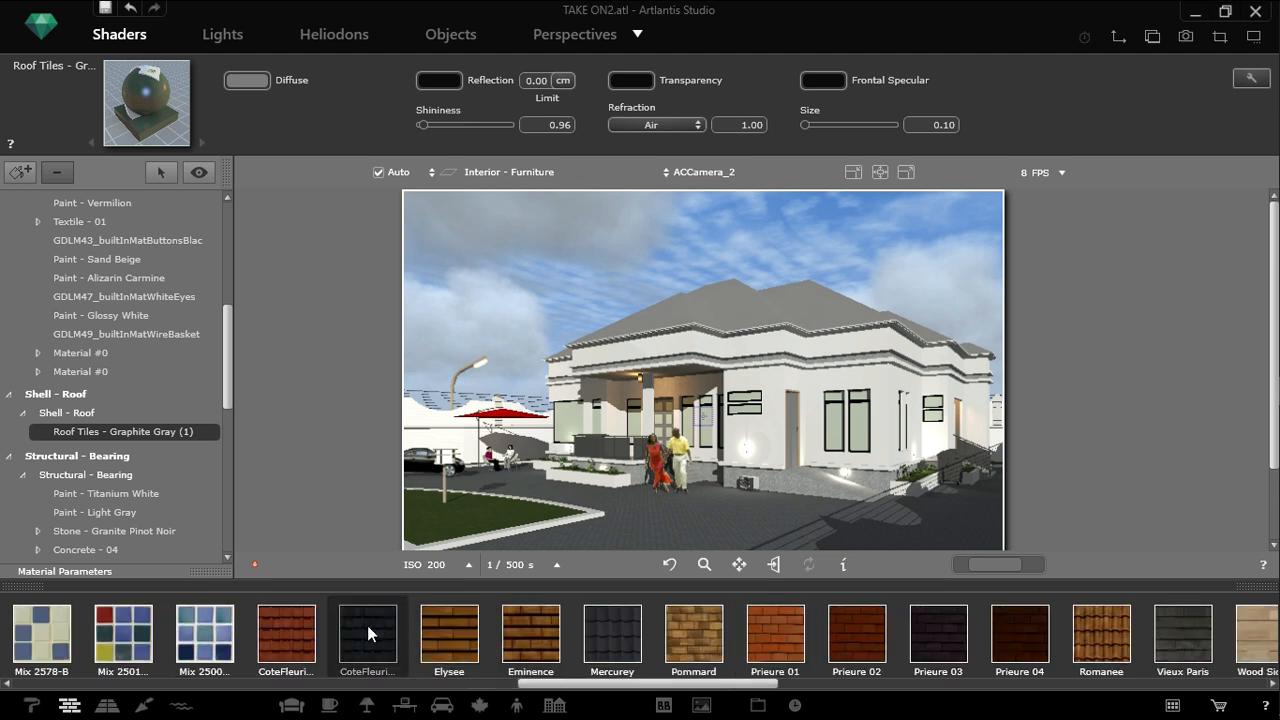
drag(367, 643, 753, 298)
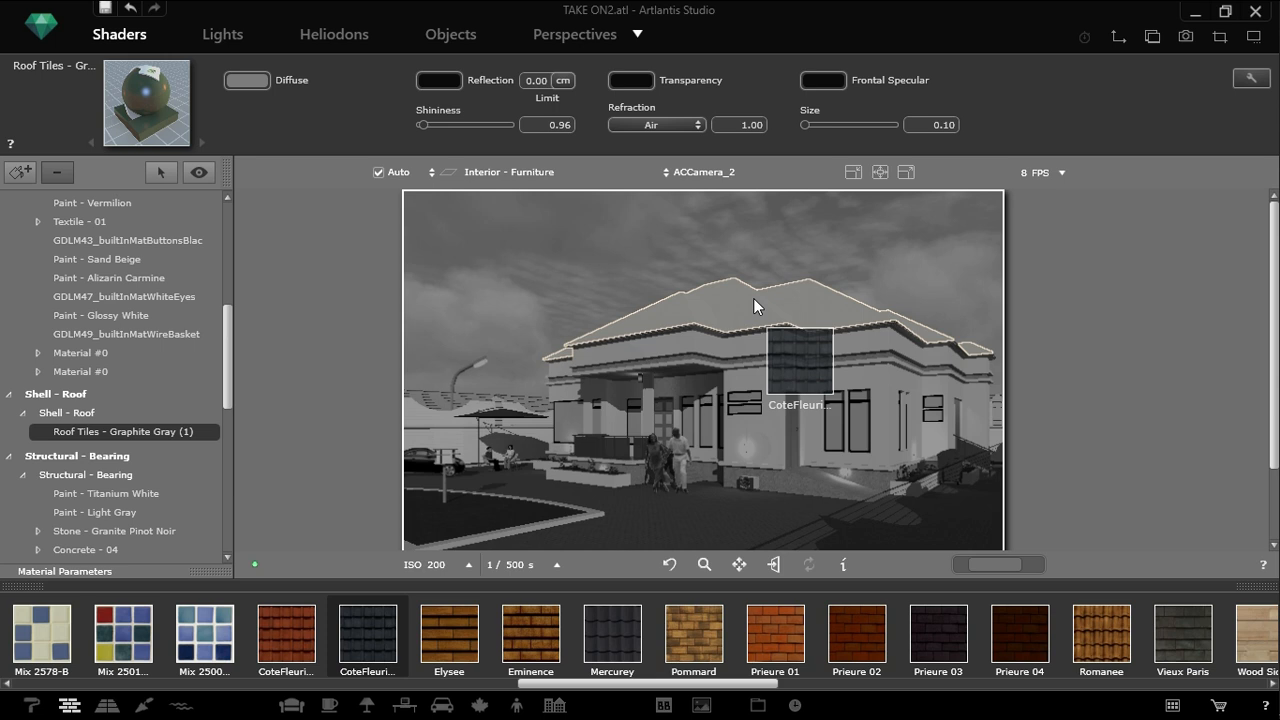
drag(753, 298, 753, 298)
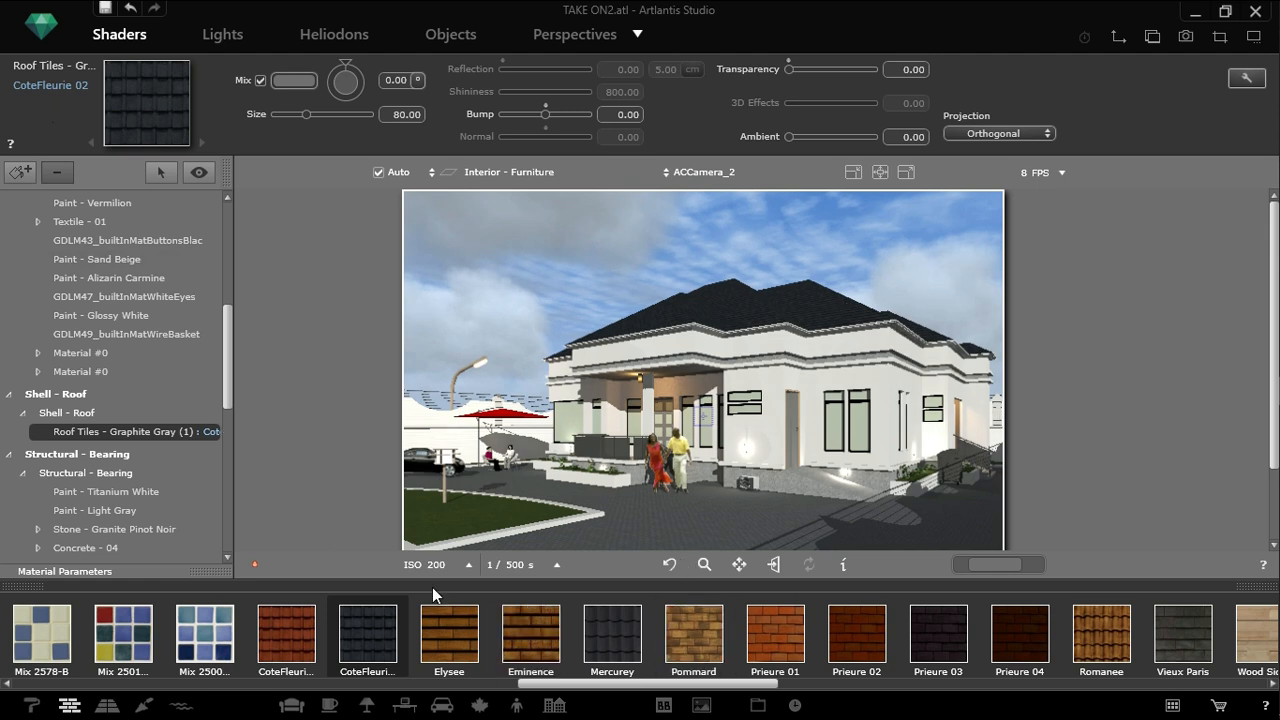
Apply the Mirror basic shader to the house windows' Glass - Mirror Semitransparent material
drag(598, 688, 85, 688)
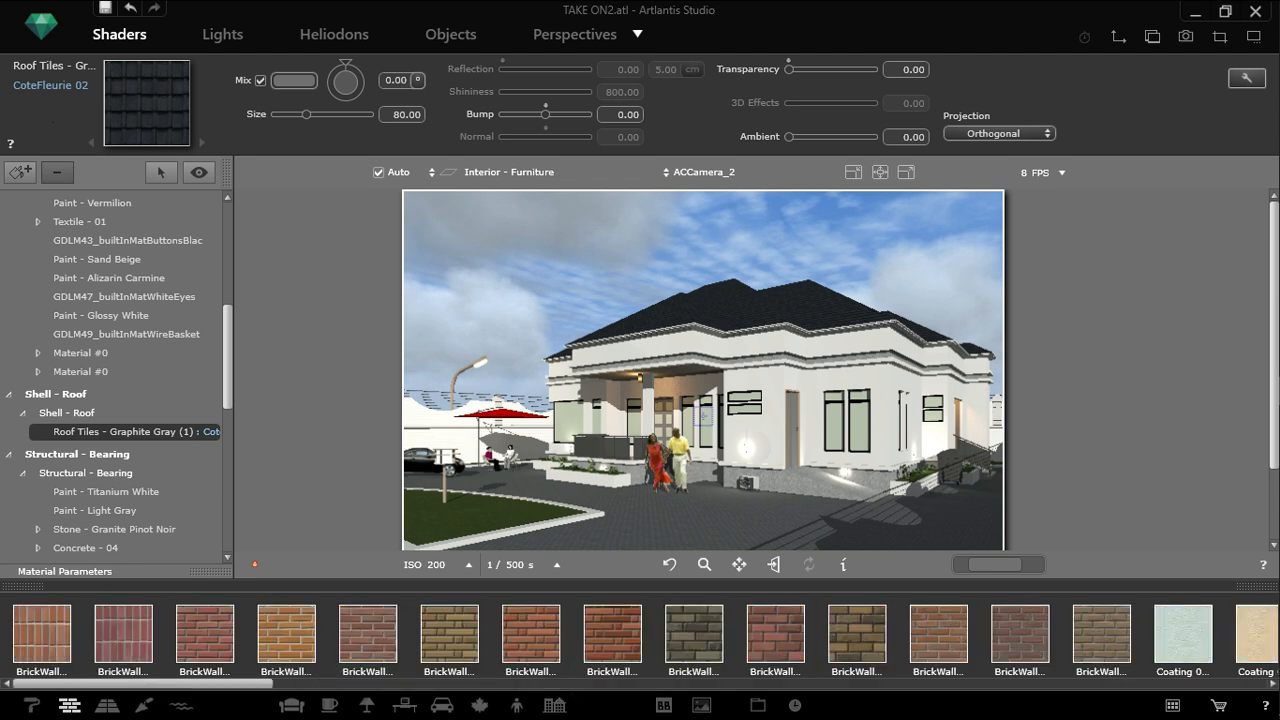
click(229, 363)
mouse_move(238, 427)
mouse_down()
mouse_move(246, 522)
mouse_move(227, 486)
mouse_up()
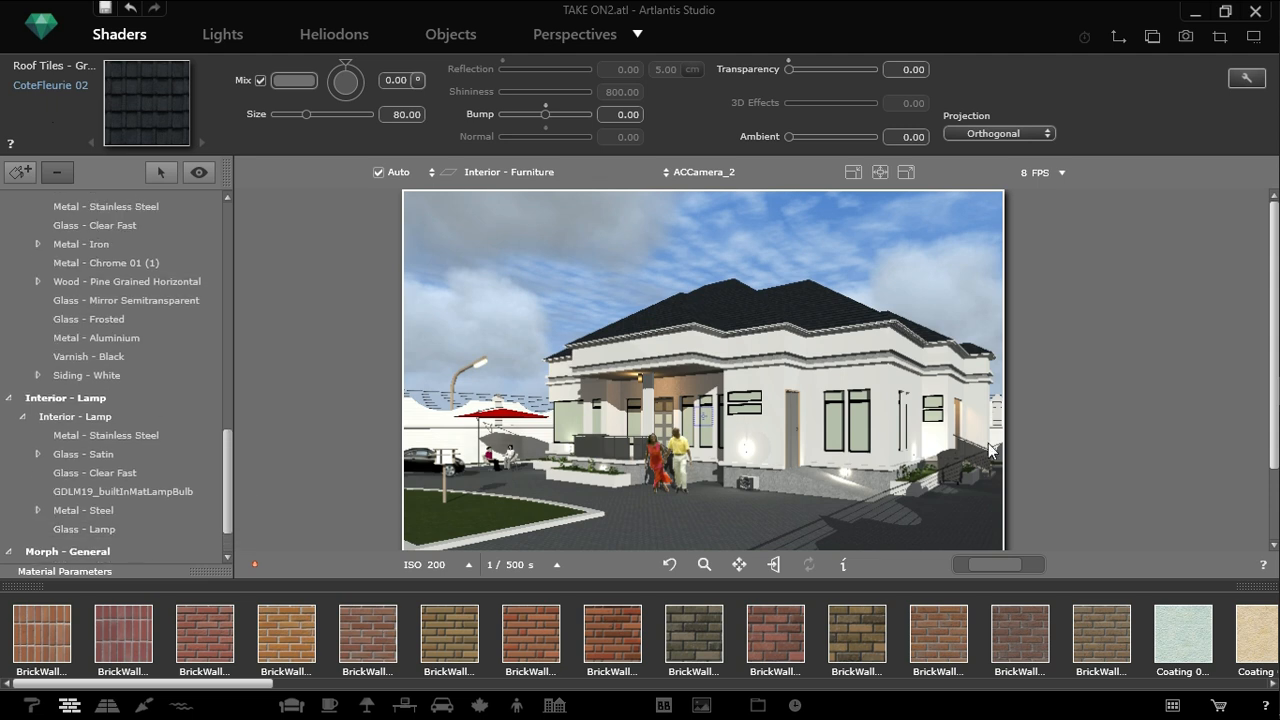
click(861, 426)
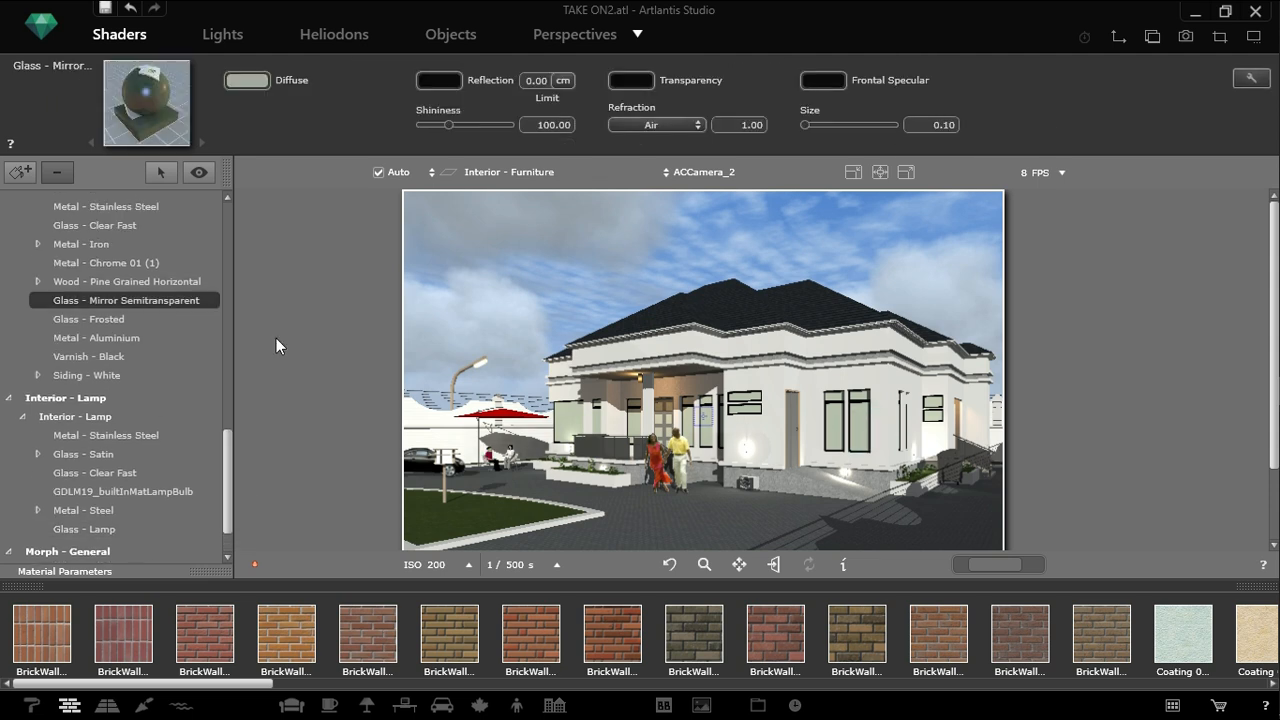
click(157, 298)
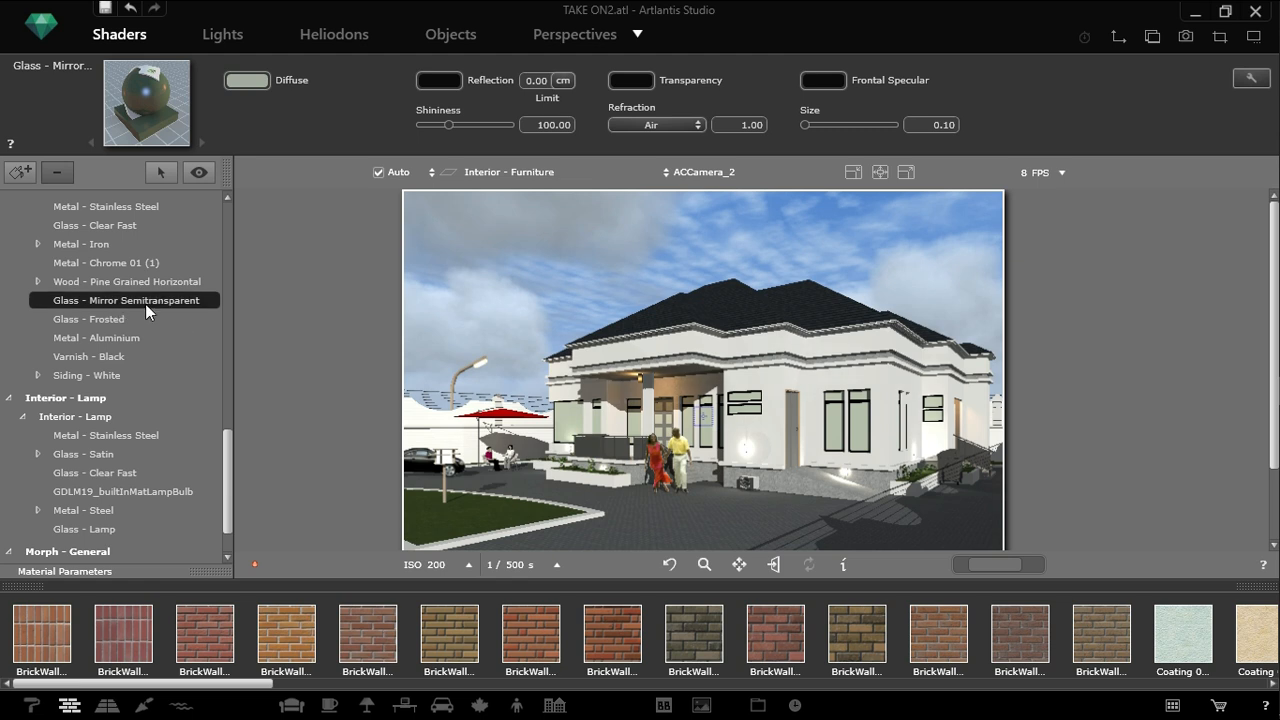
right_click(145, 304)
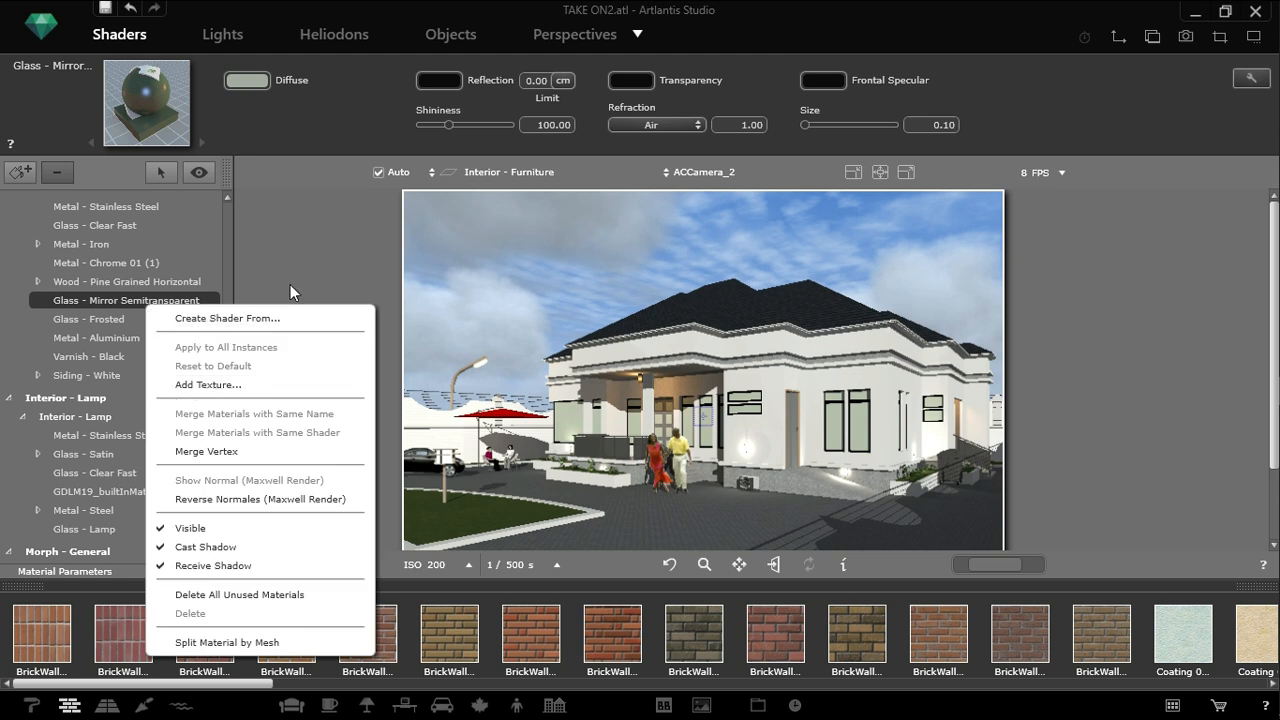
click(302, 219)
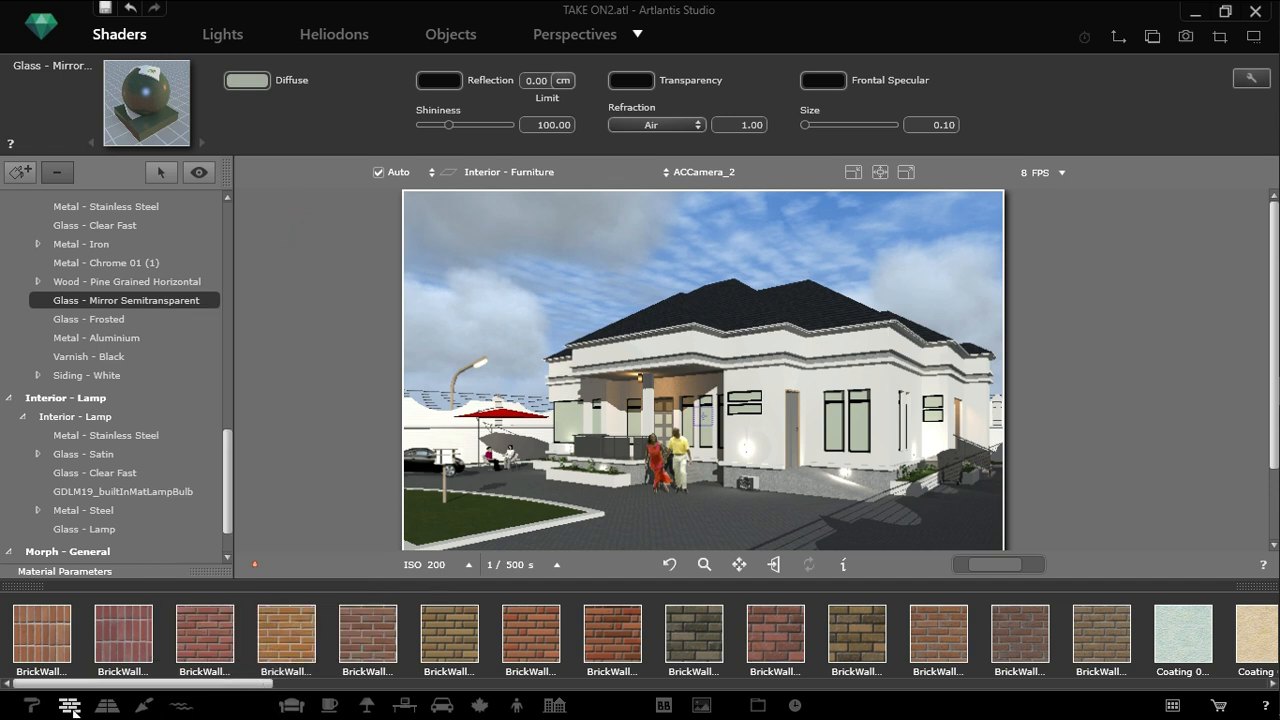
click(38, 707)
drag(337, 686, 434, 697)
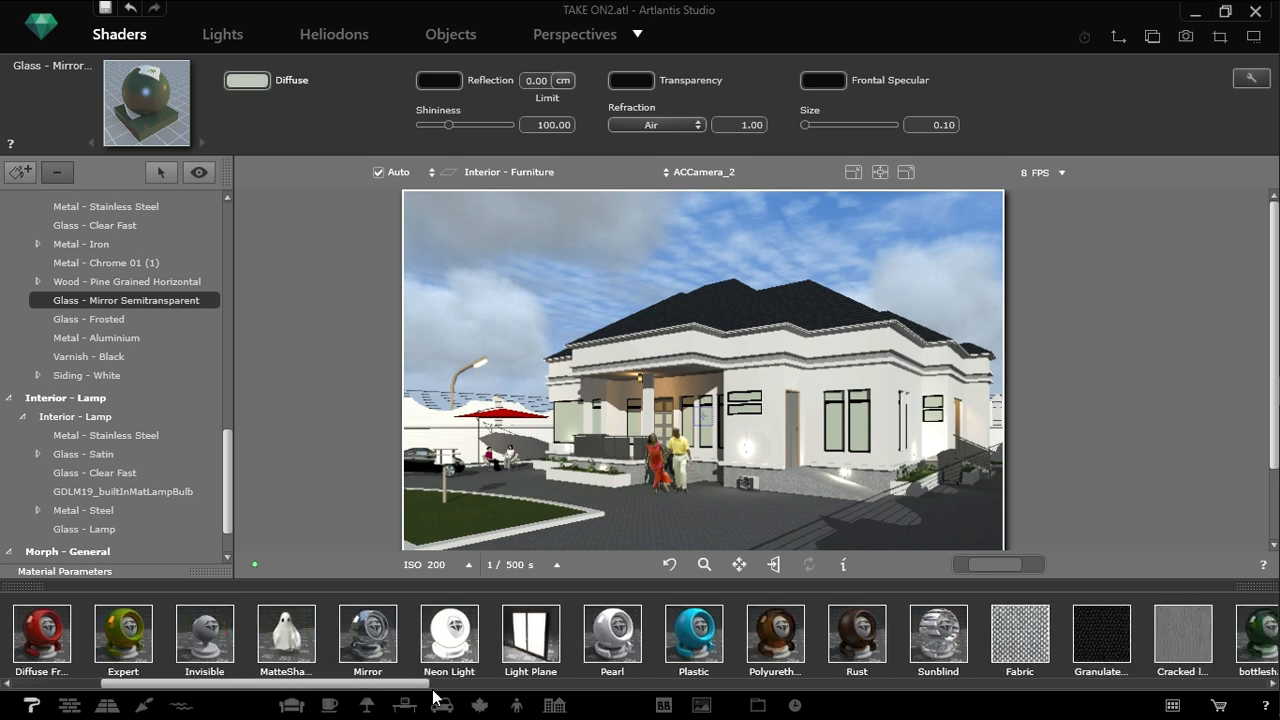
drag(371, 650, 858, 440)
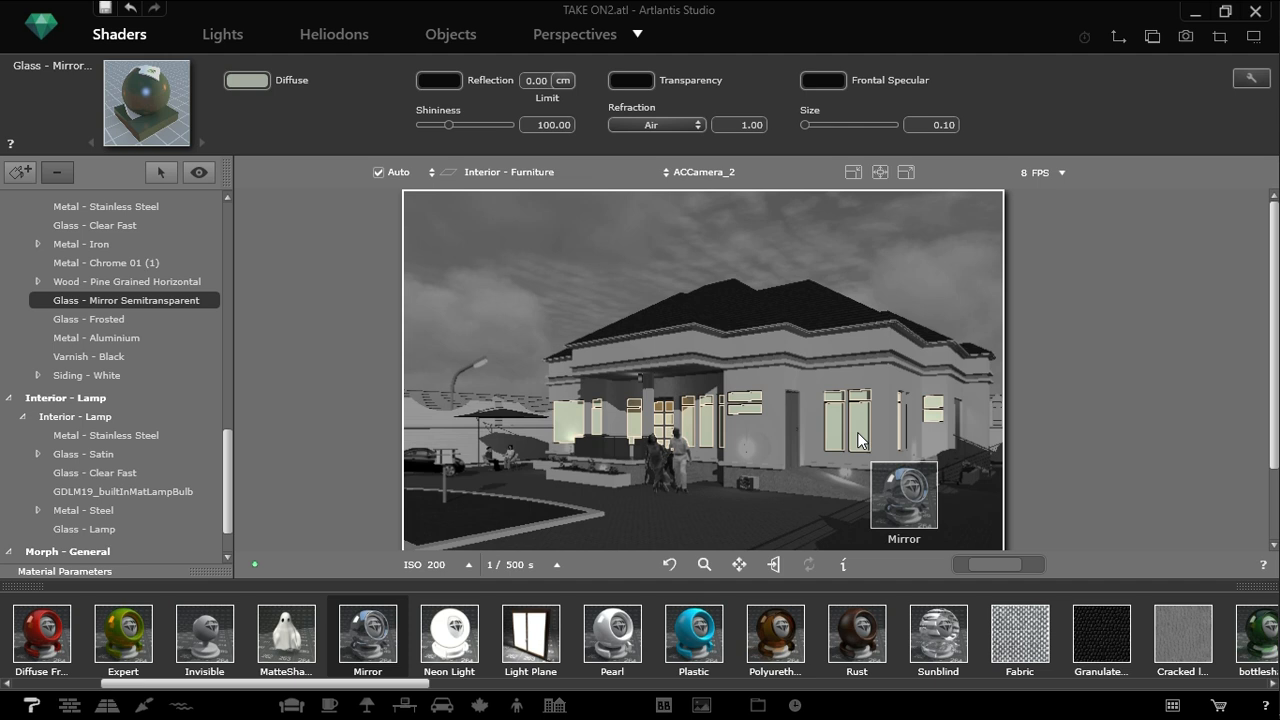
drag(857, 431, 857, 431)
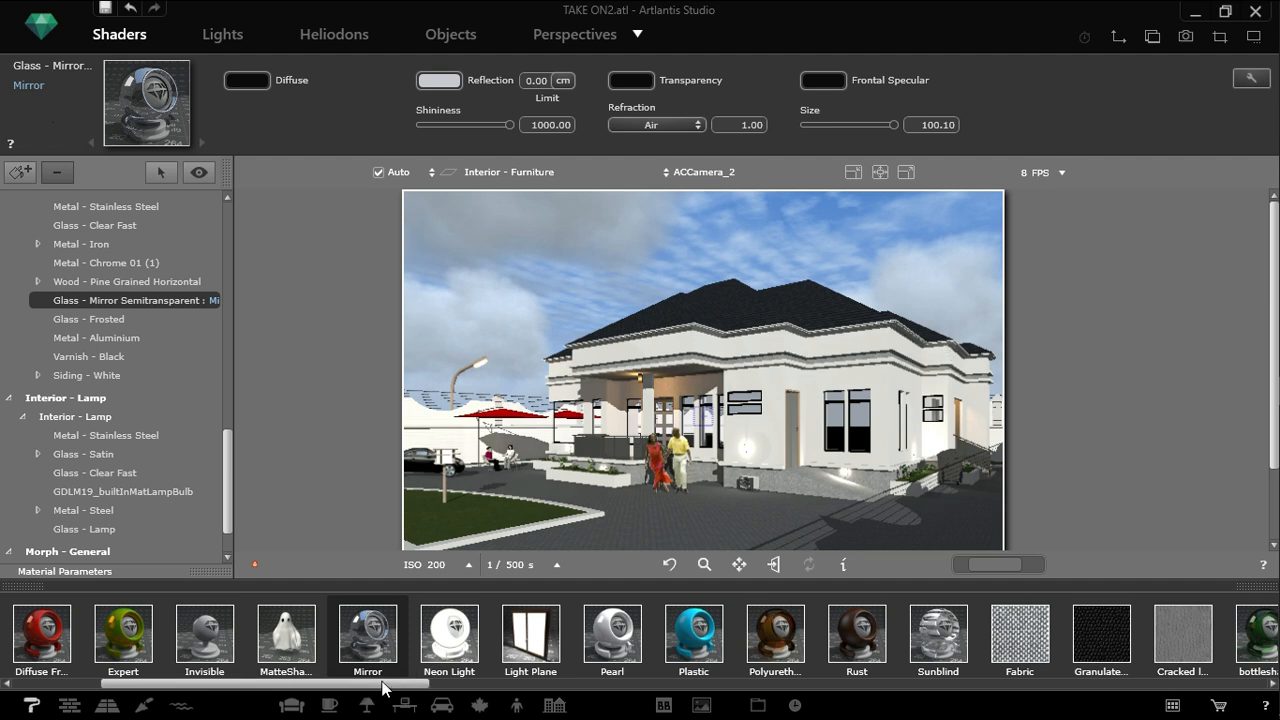
scroll(442, 690, down, 1)
scroll(433, 690, up, 3)
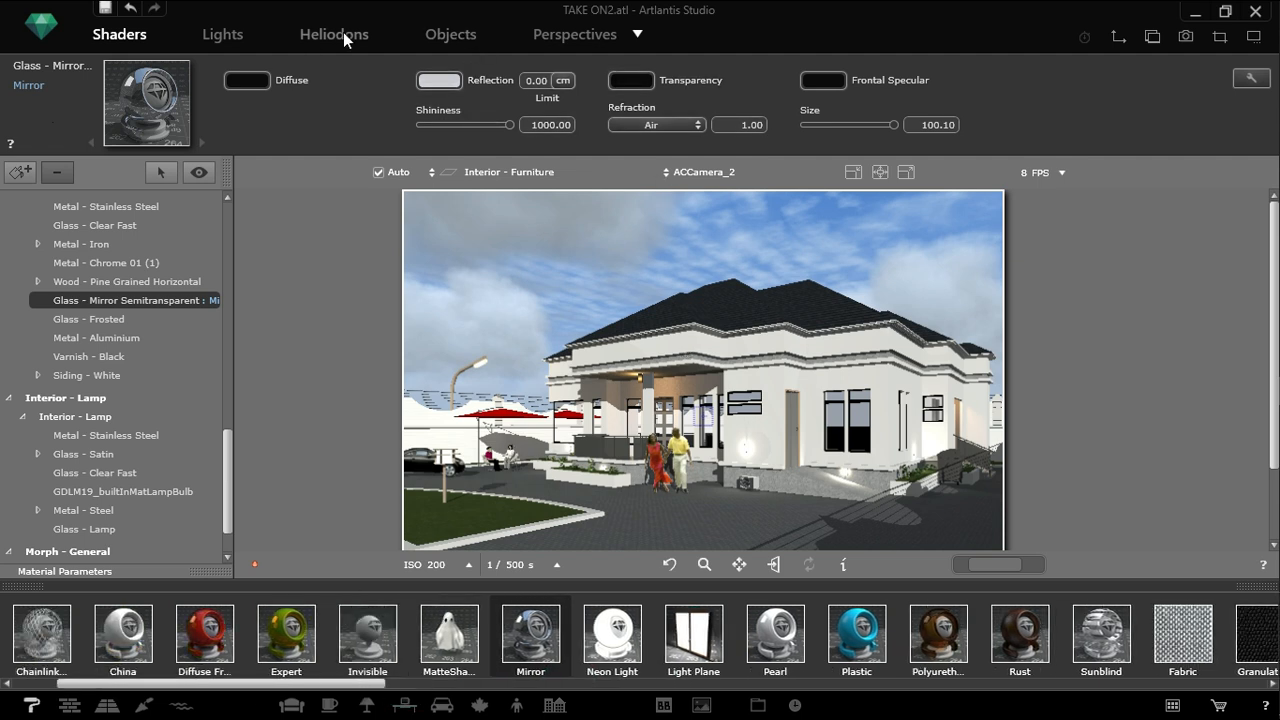
Hide the catalog and go through the lights from Light 1 to Light 7, checking each one's settings and position in the scene
click(225, 36)
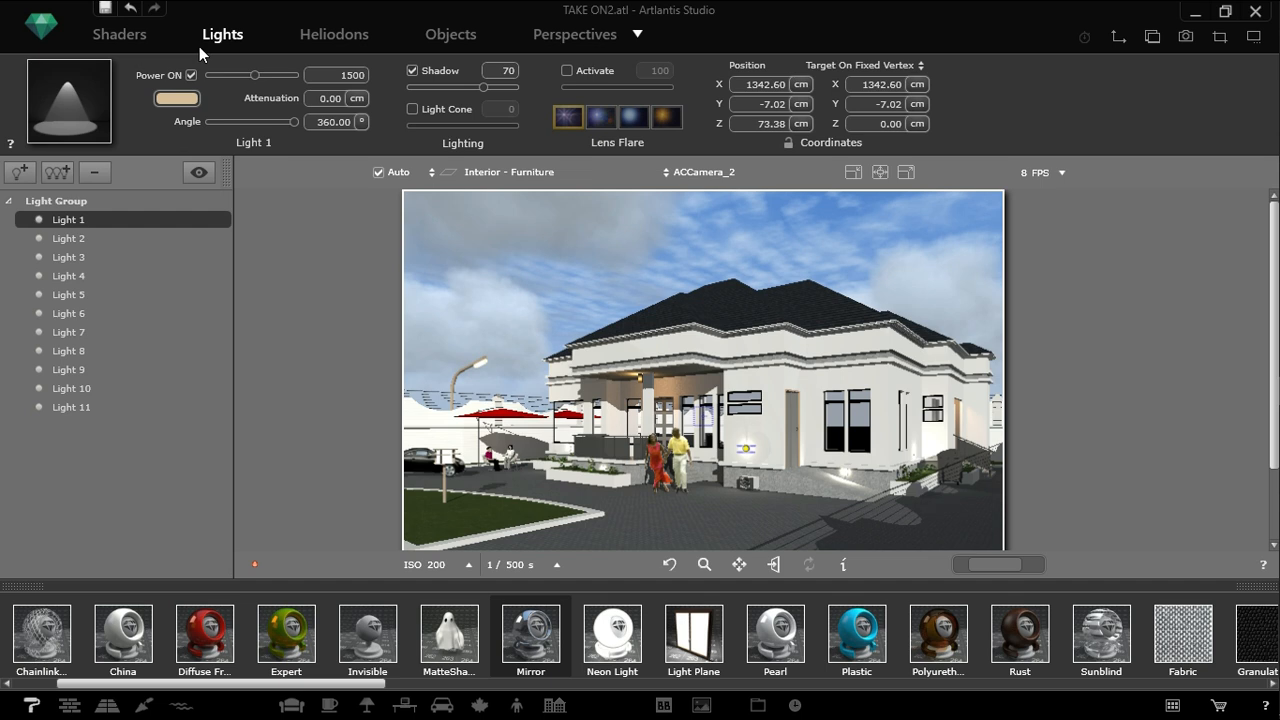
click(847, 473)
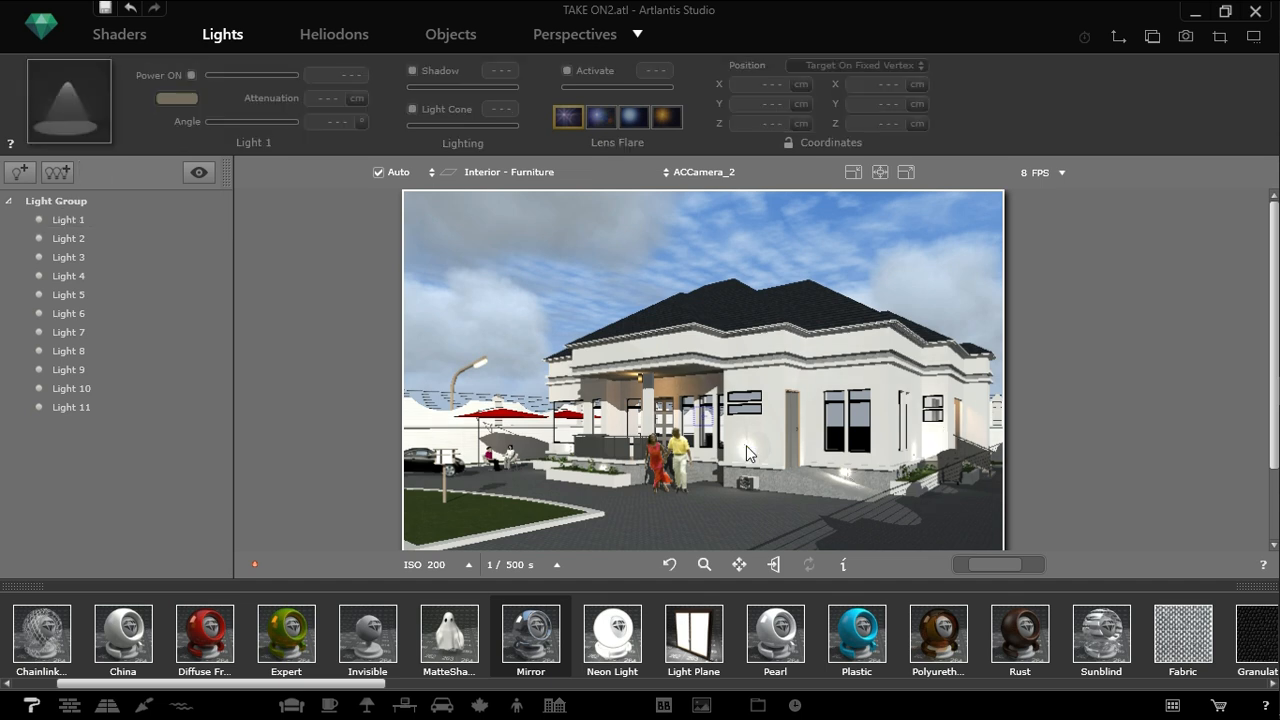
click(1262, 586)
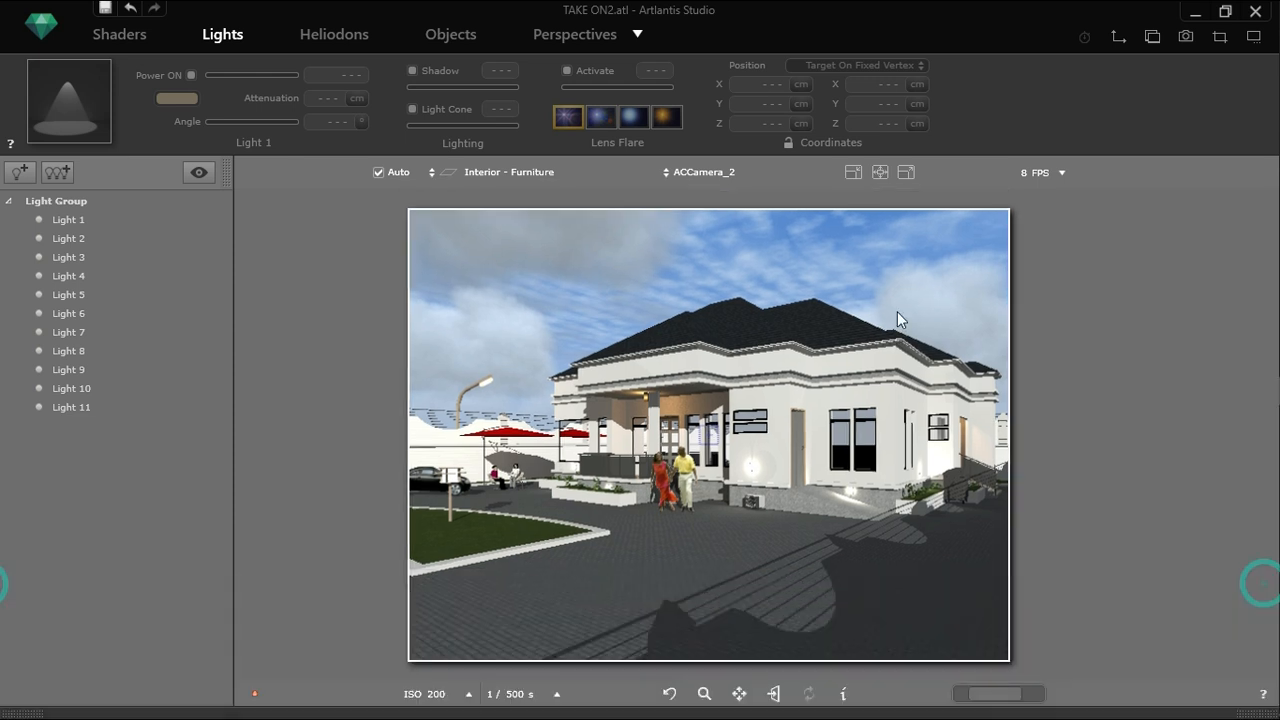
click(118, 220)
click(118, 237)
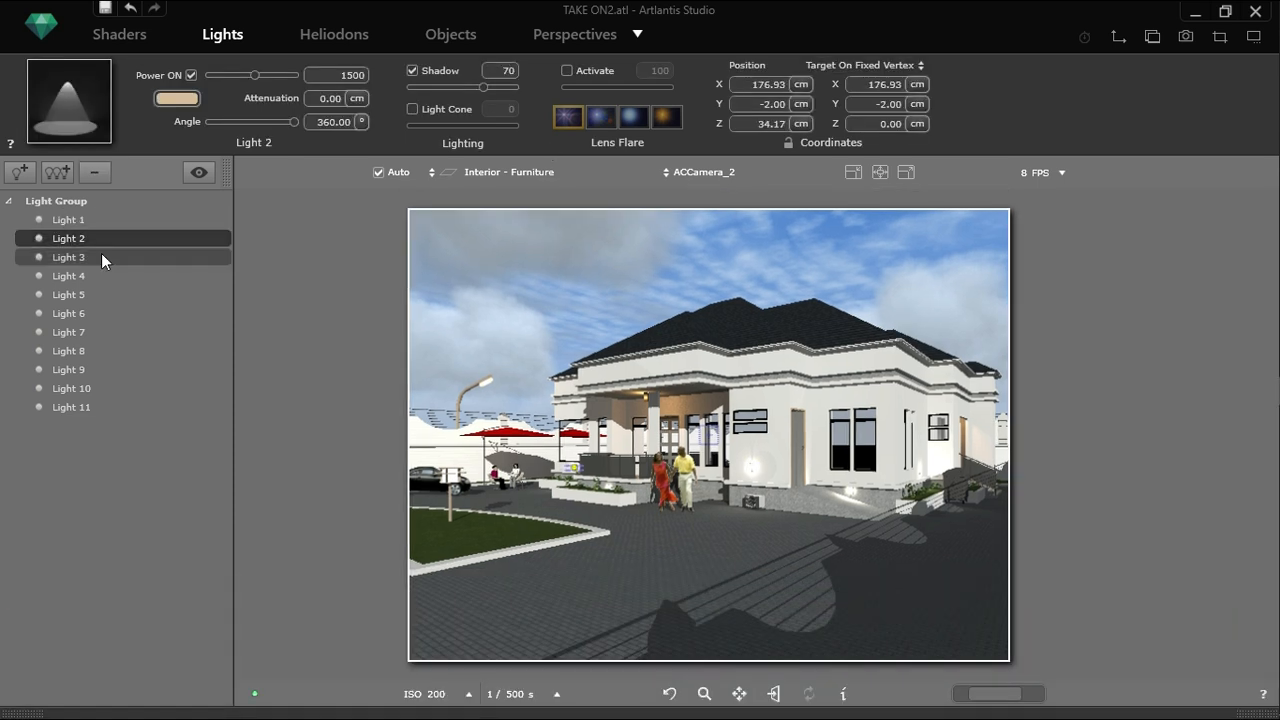
click(95, 219)
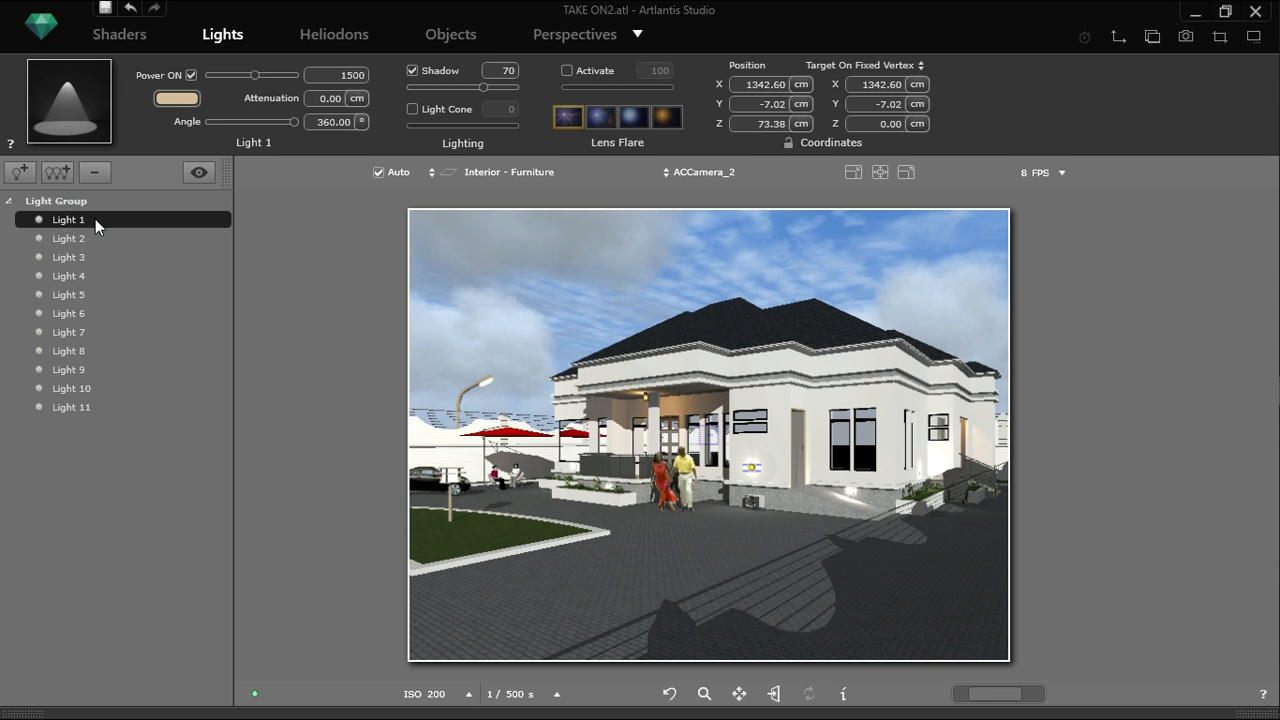
click(89, 240)
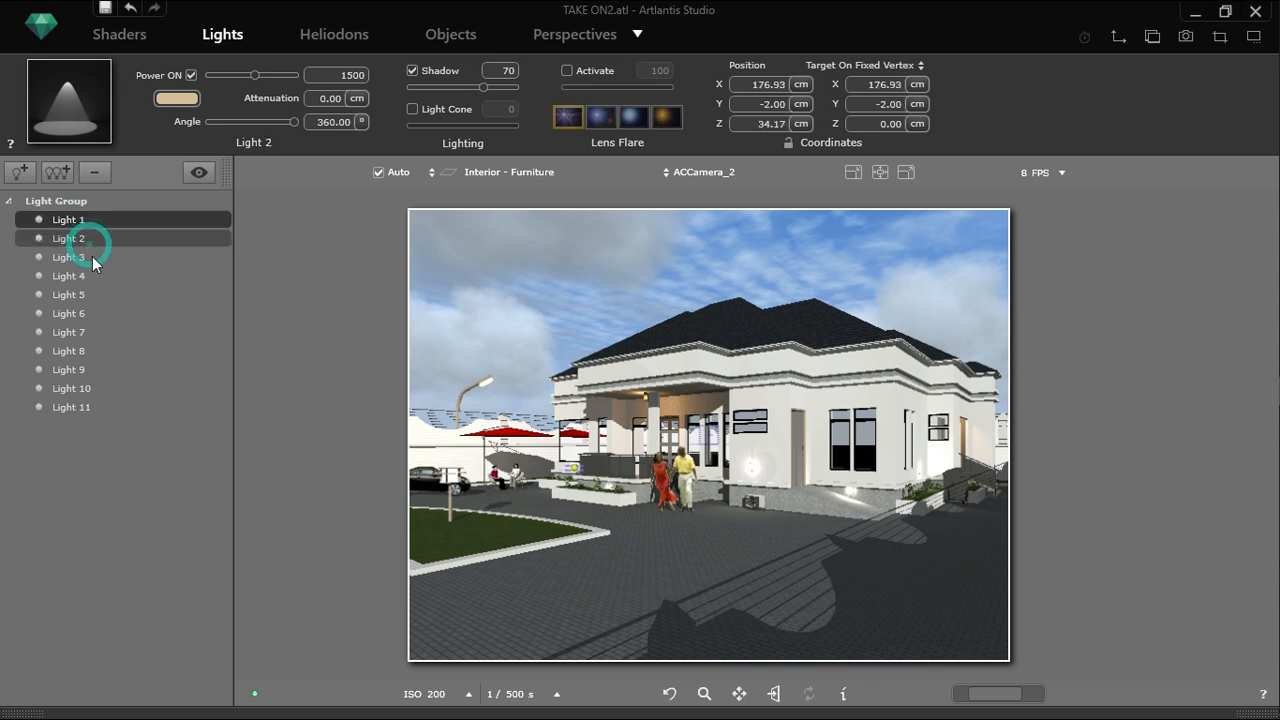
click(94, 263)
click(80, 292)
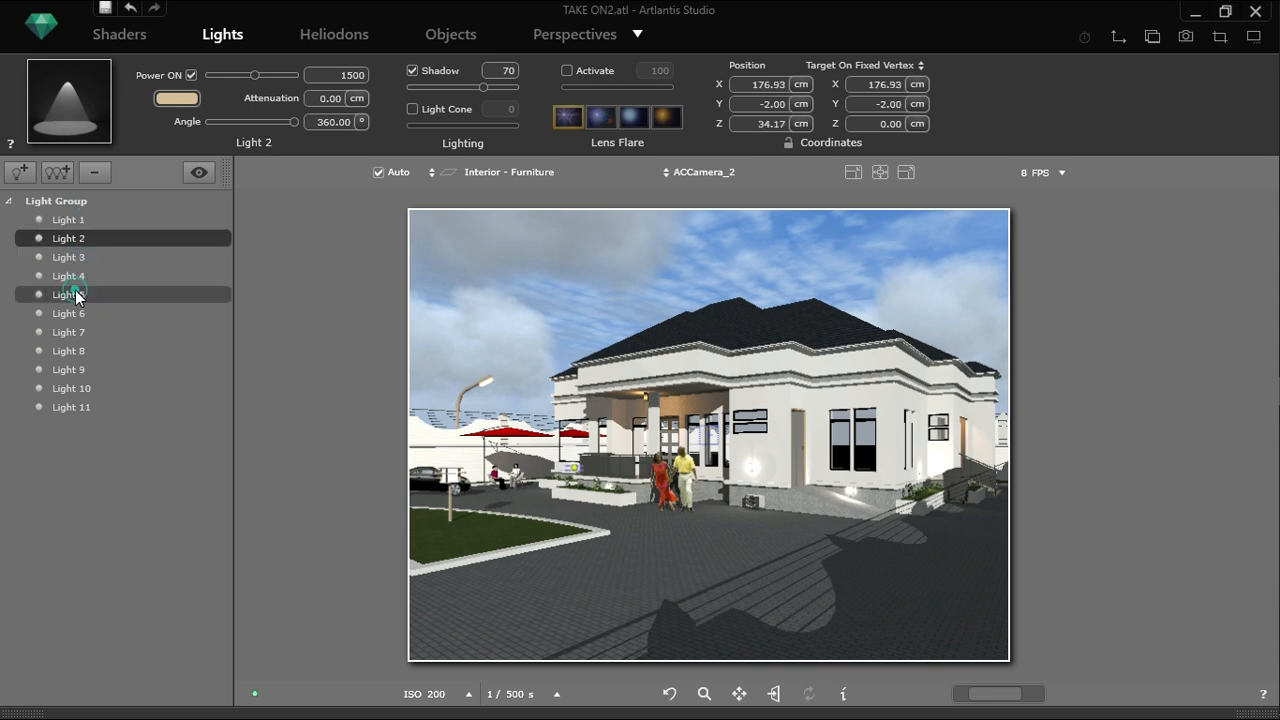
click(90, 314)
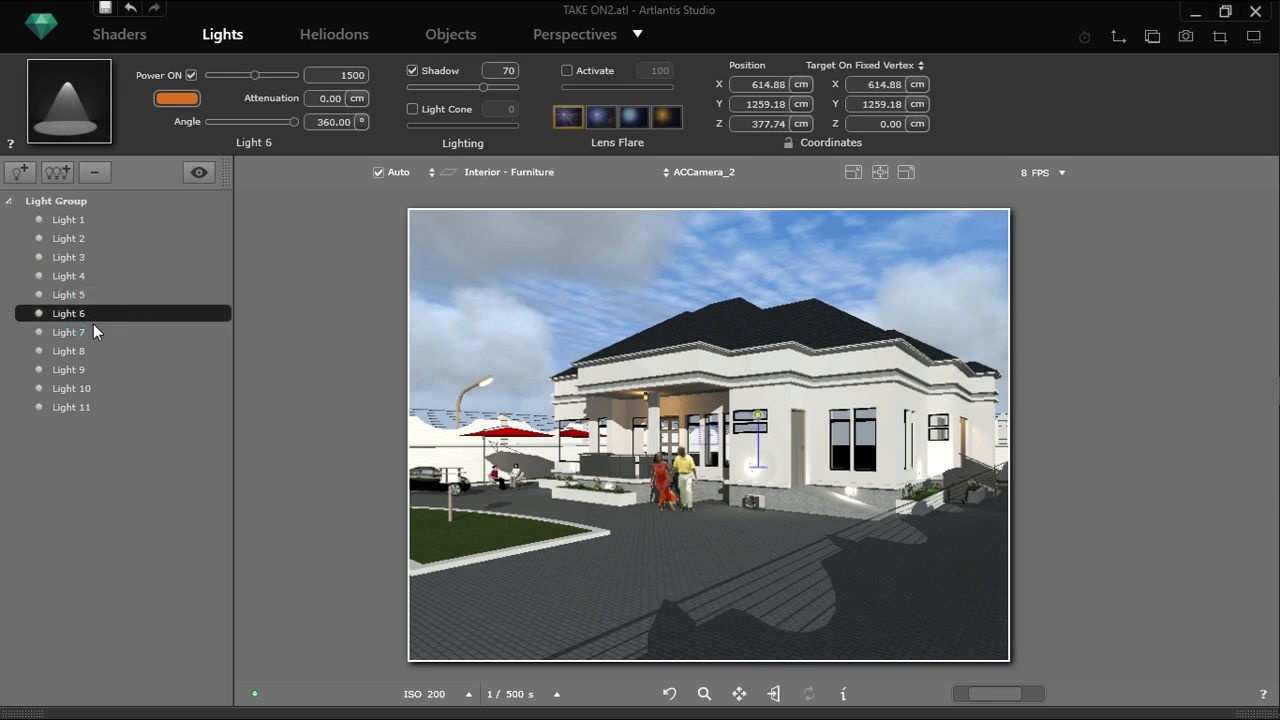
click(94, 333)
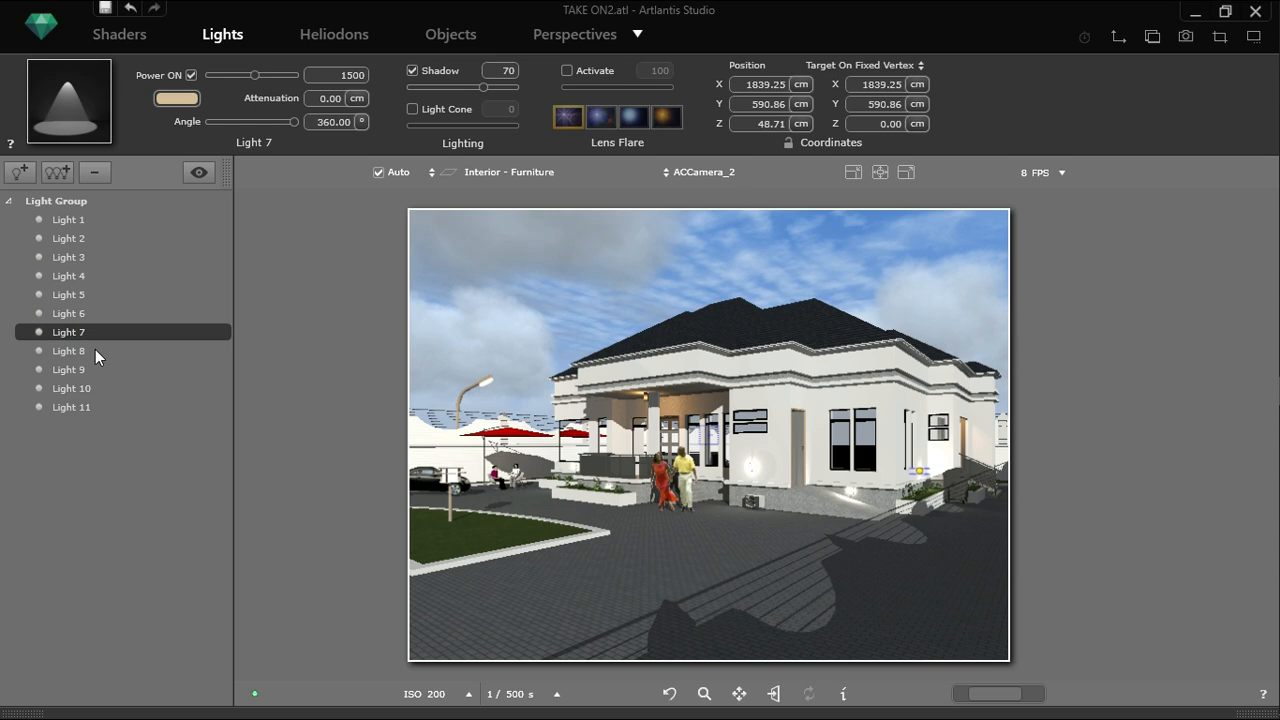
Change the colour of Light 8, beside the house's front steps, to a light orange
click(95, 349)
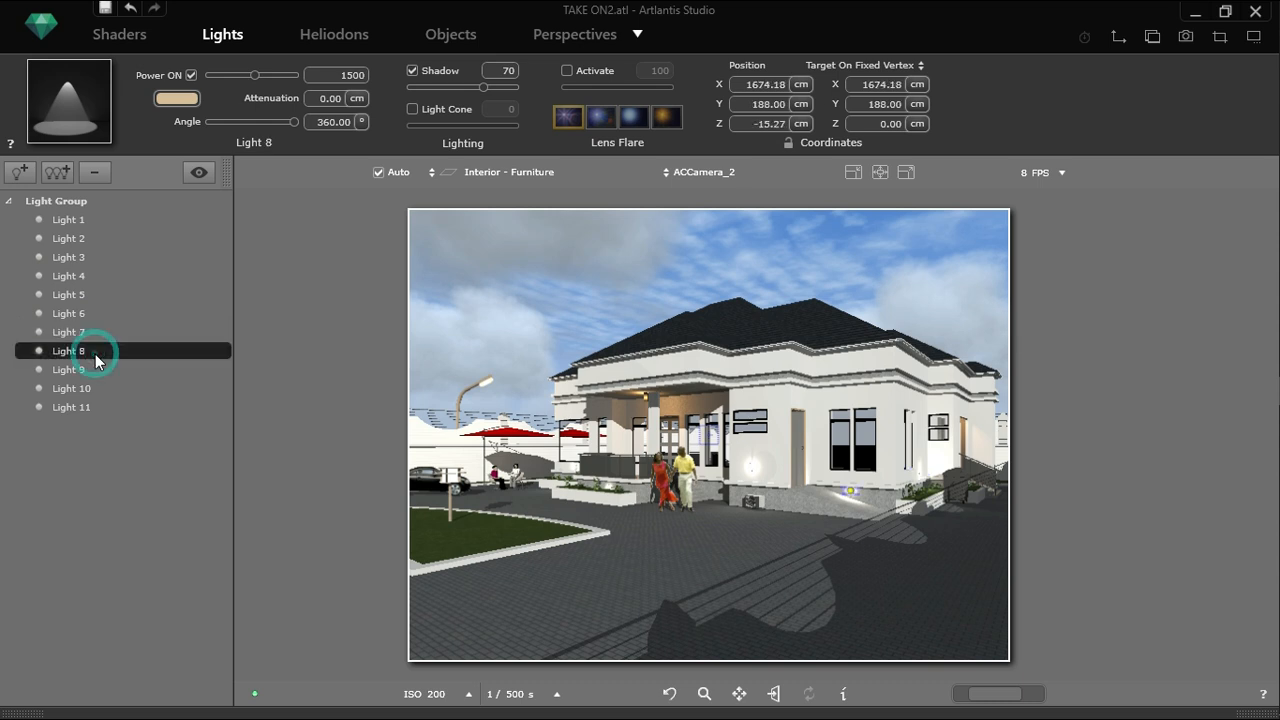
click(180, 99)
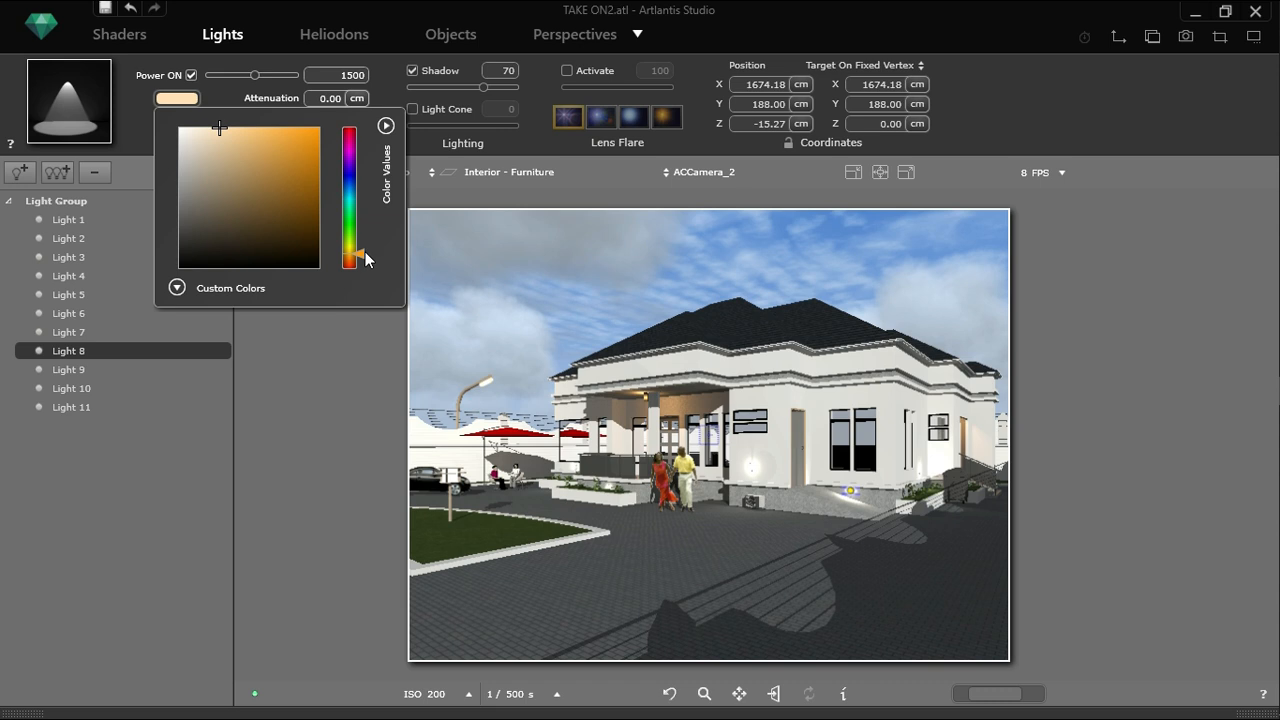
drag(365, 252, 365, 262)
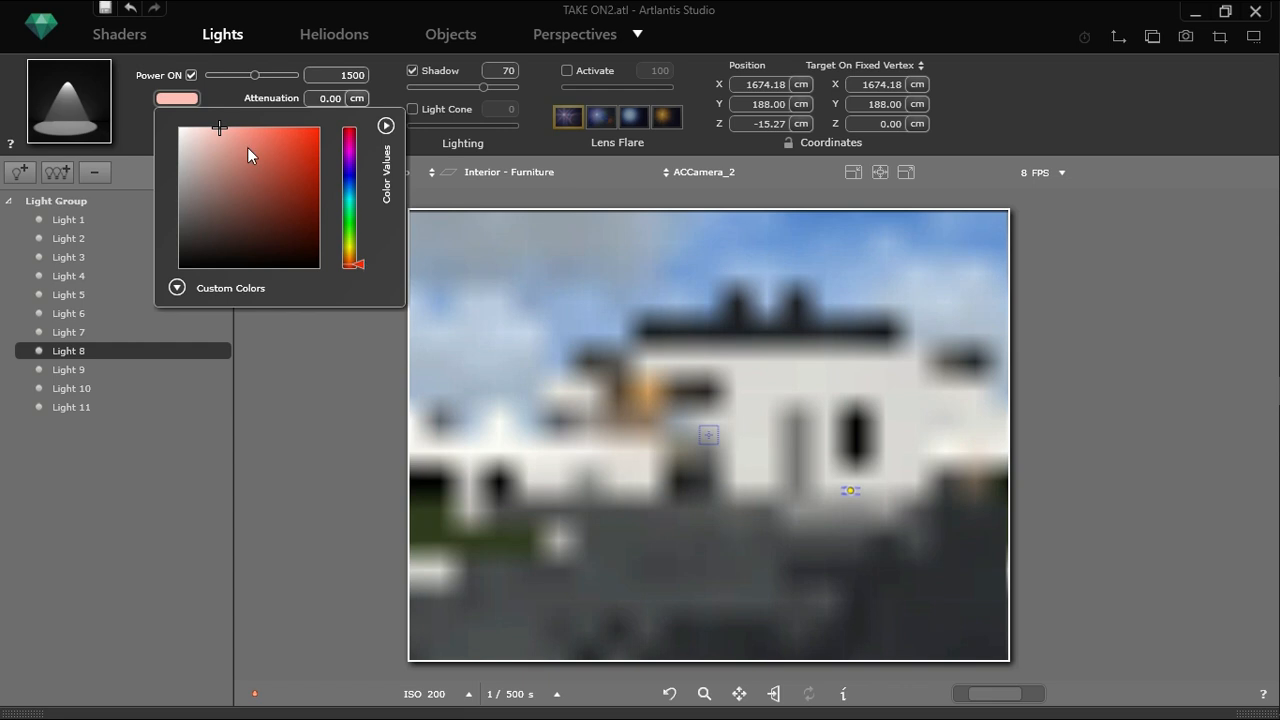
drag(232, 131, 246, 134)
drag(357, 263, 358, 253)
click(358, 251)
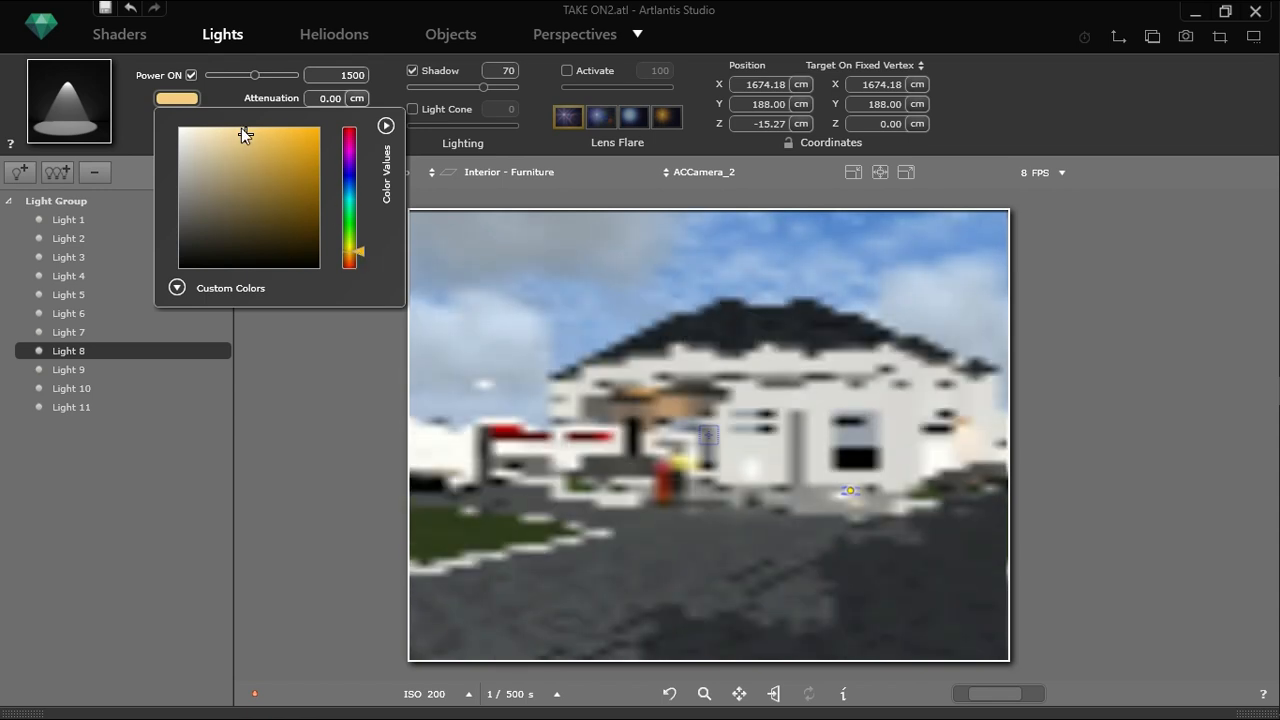
click(363, 256)
click(363, 254)
click(263, 141)
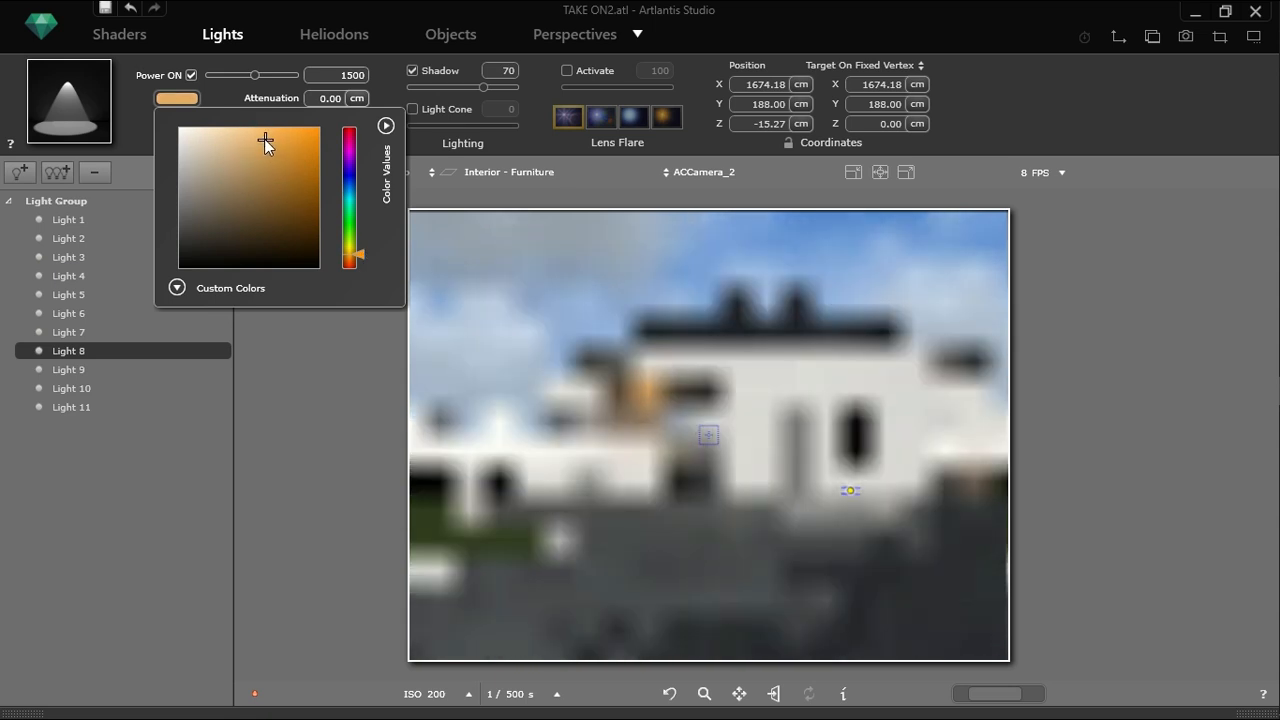
click(301, 329)
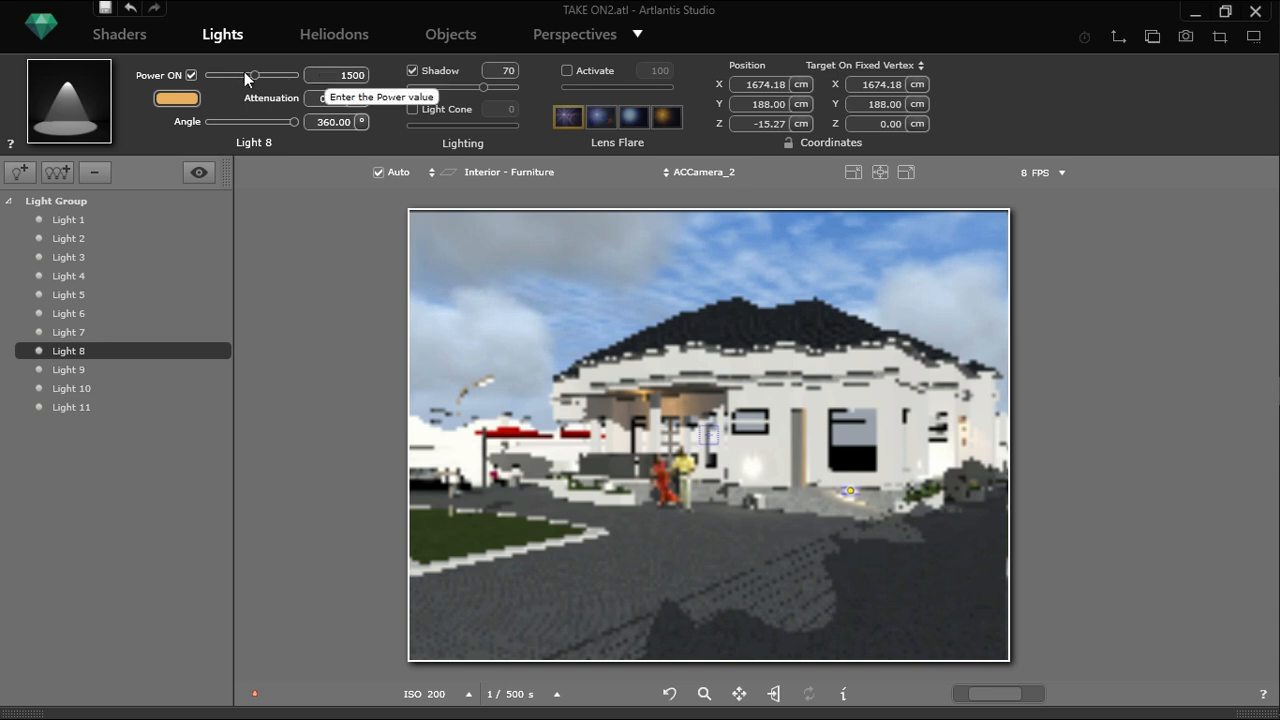
Check the placement of Lights 9 to 11 and give Light 9, near the lawn, a brighter orange colour
click(70, 374)
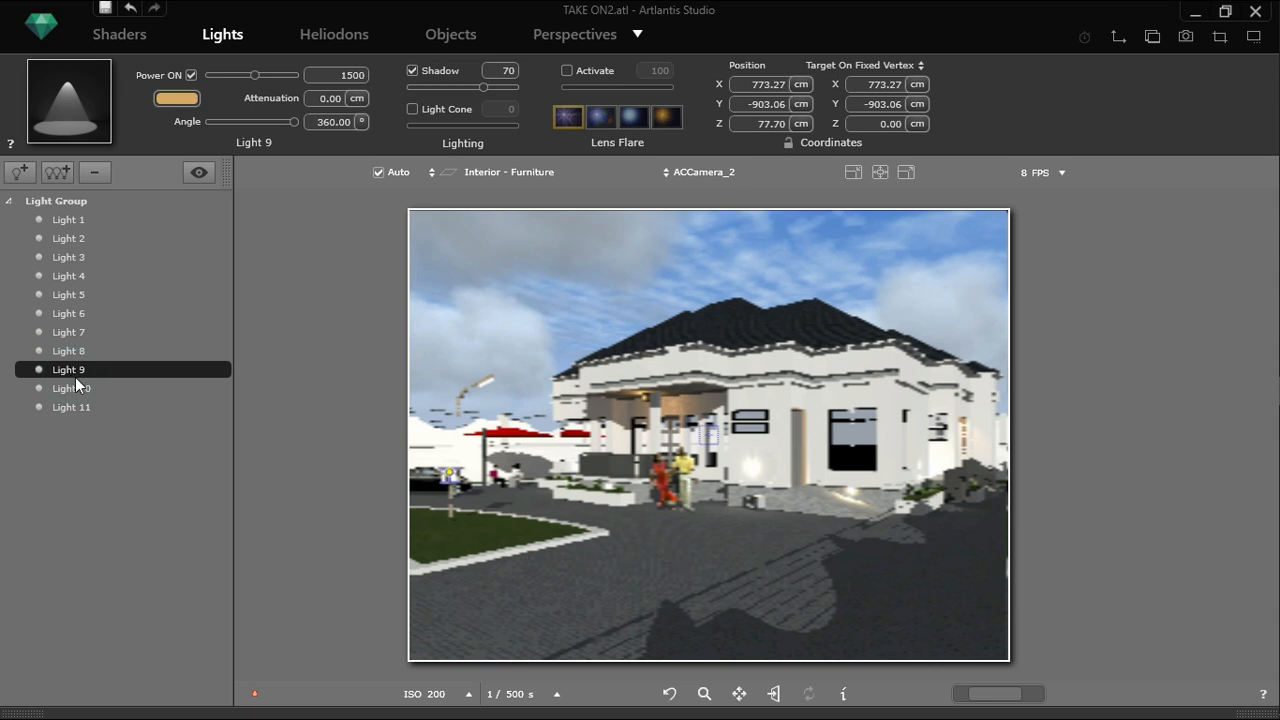
click(75, 390)
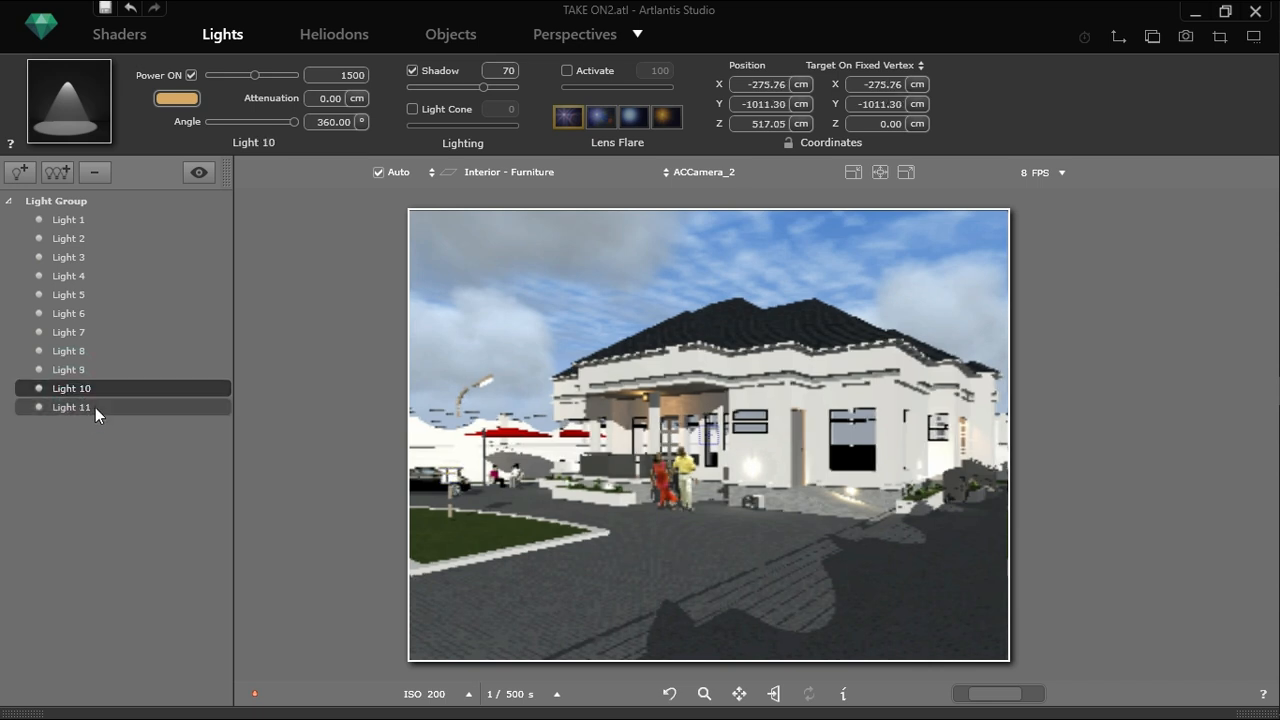
click(95, 407)
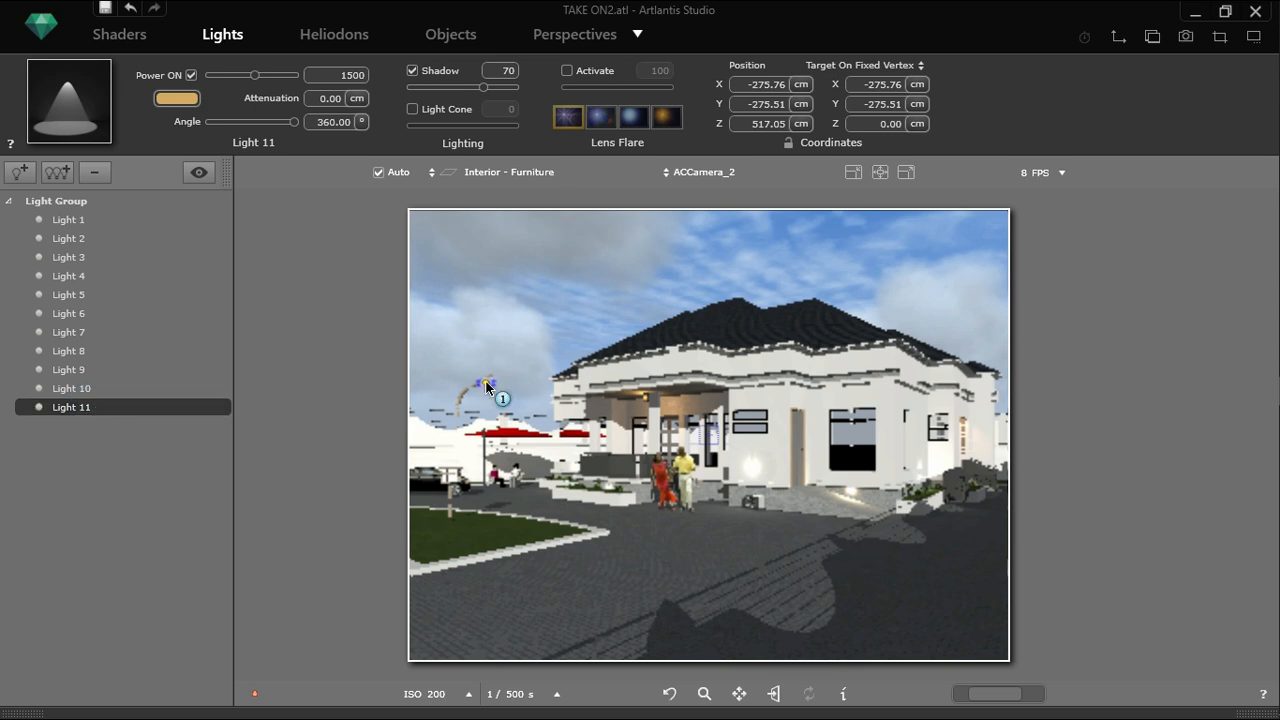
click(137, 388)
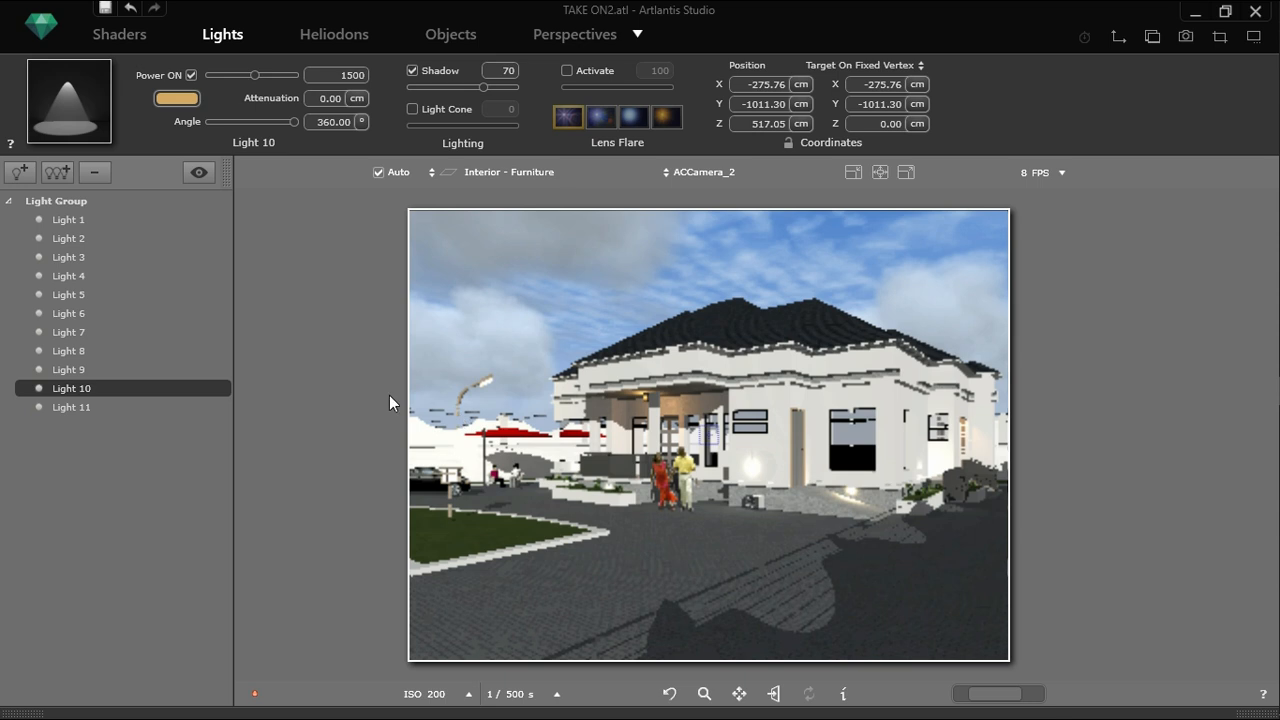
click(114, 369)
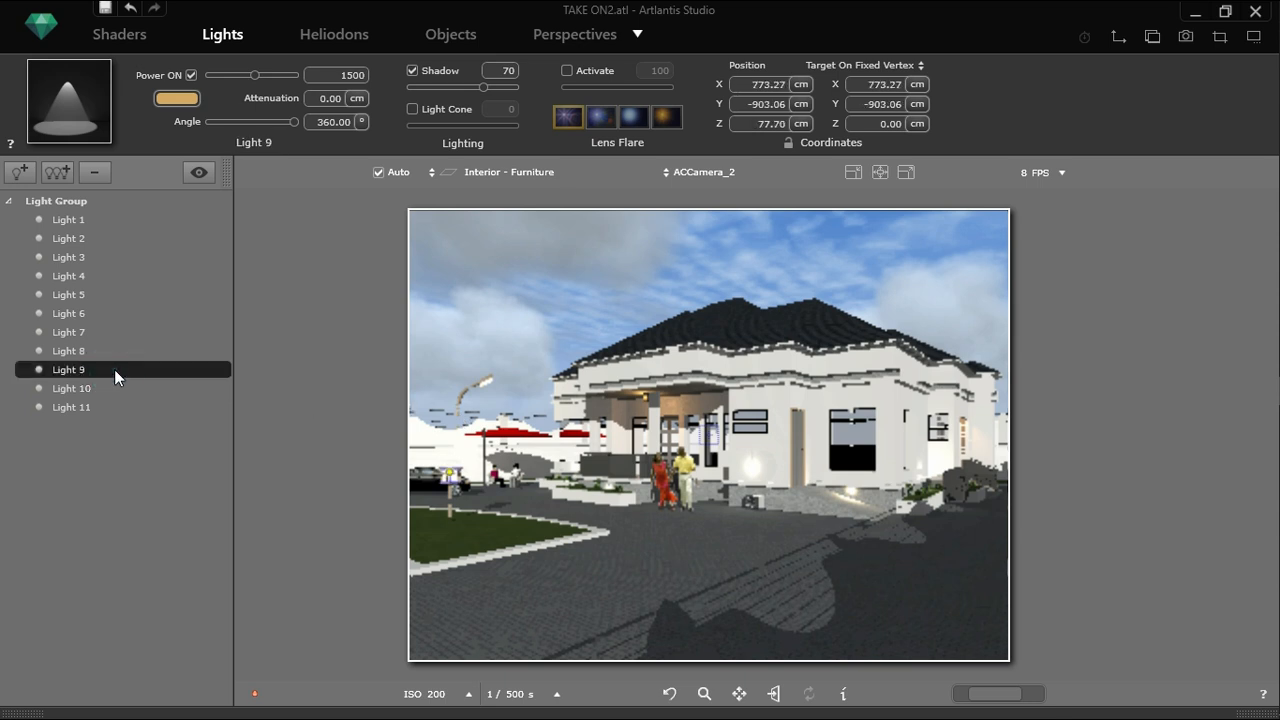
click(179, 100)
click(257, 128)
drag(258, 128, 270, 128)
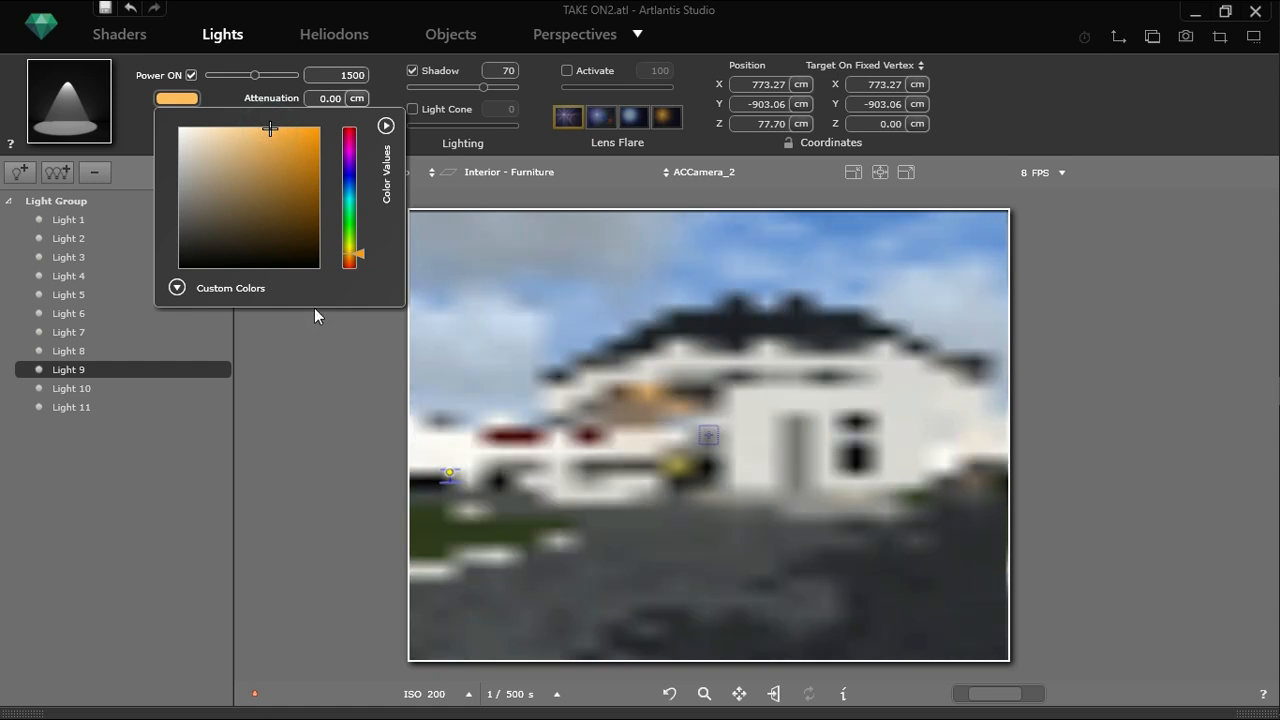
click(183, 352)
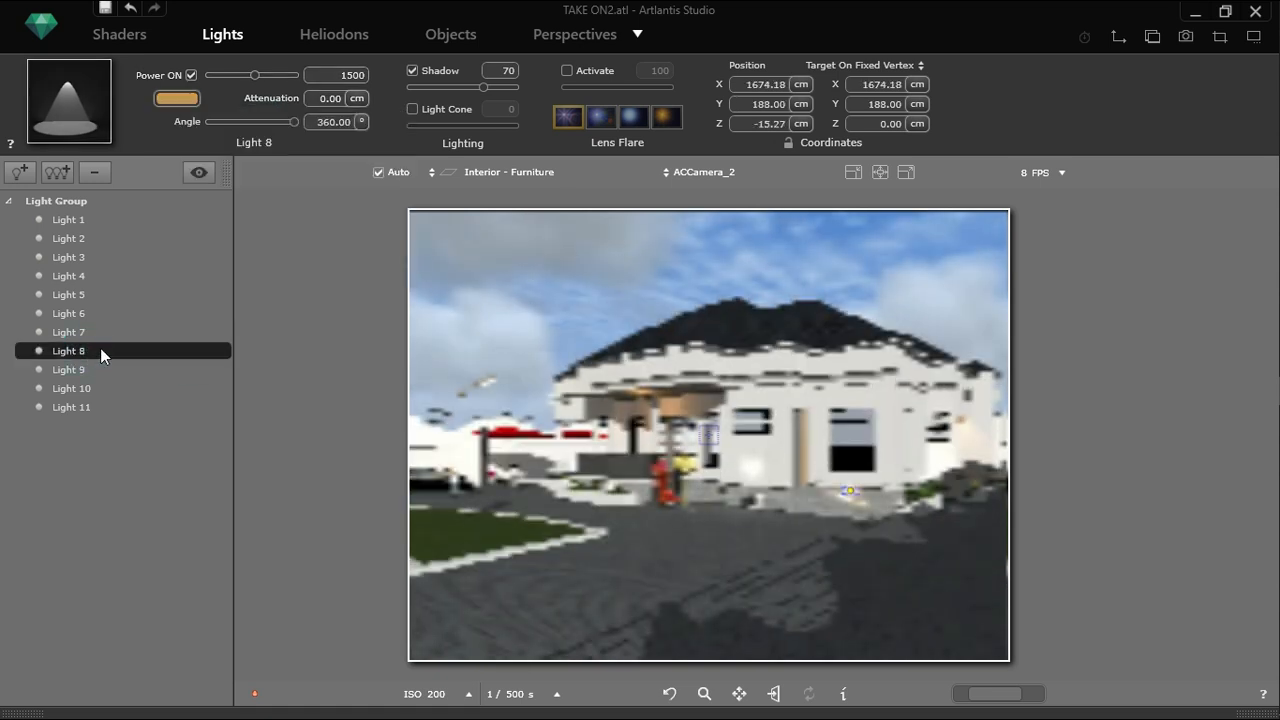
Compare the colours of Light 7, Light 8 and Light 9 in the light group
click(86, 331)
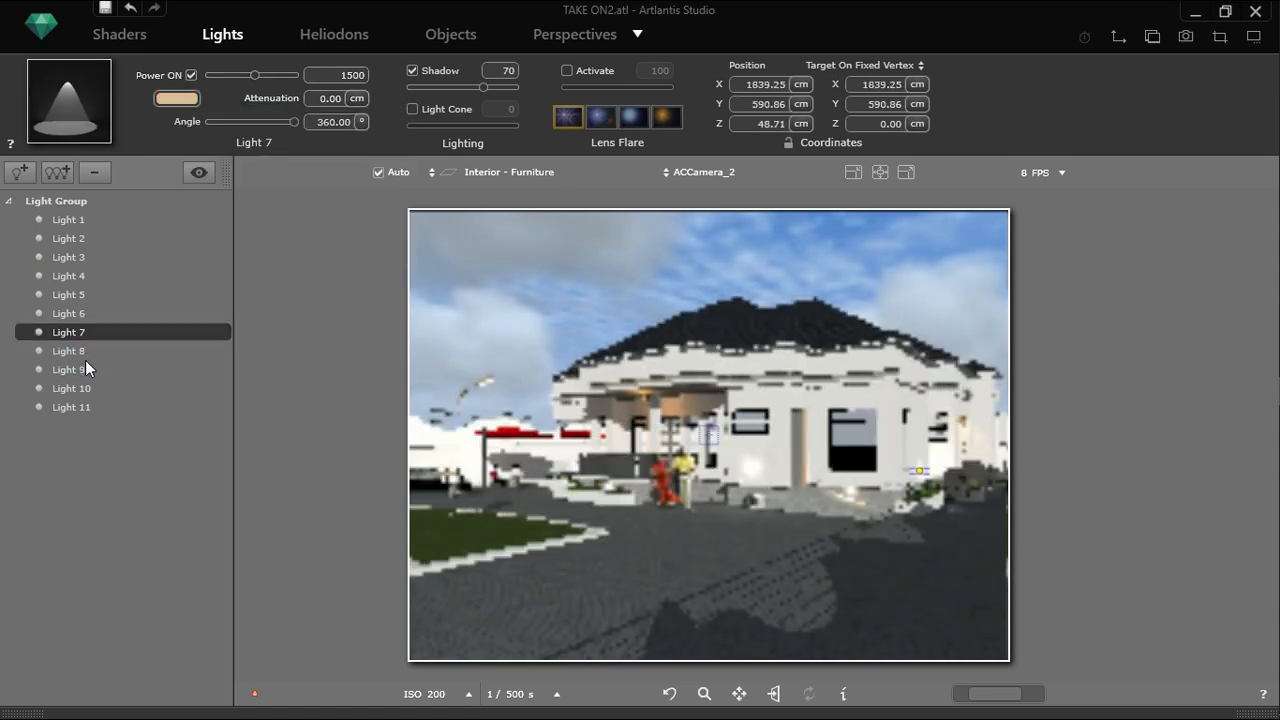
click(84, 353)
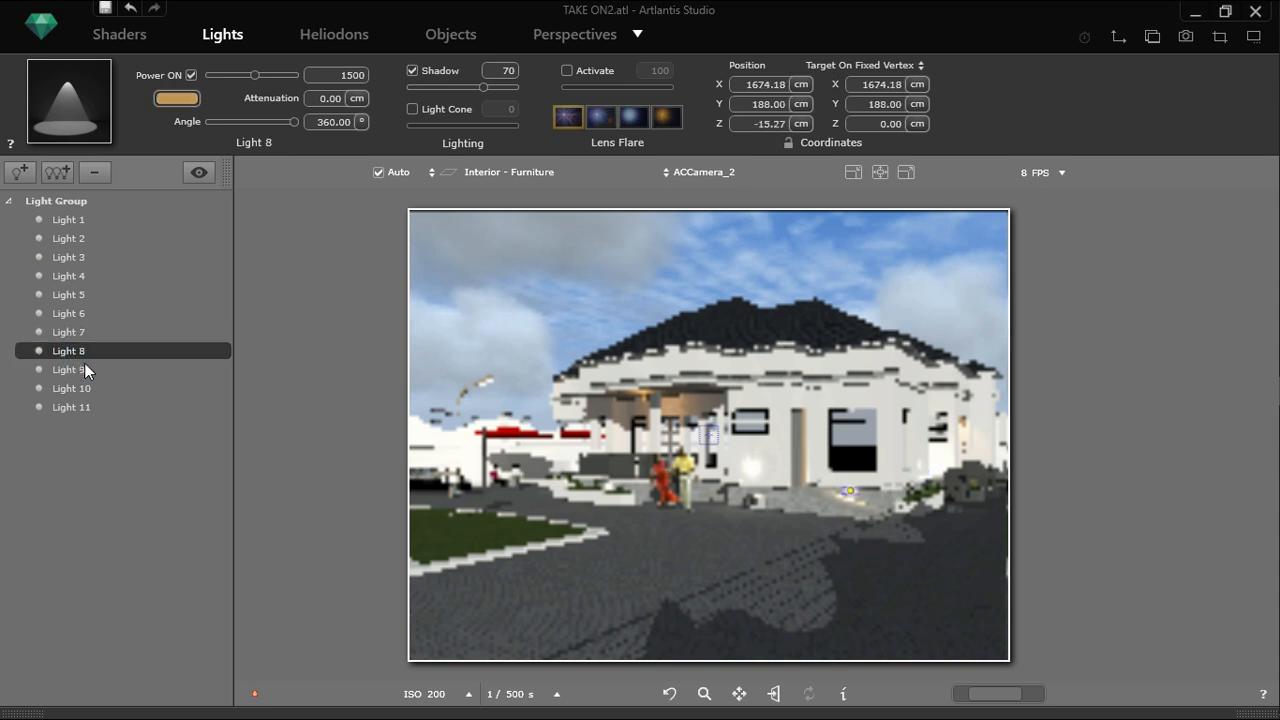
click(84, 369)
click(87, 351)
click(89, 331)
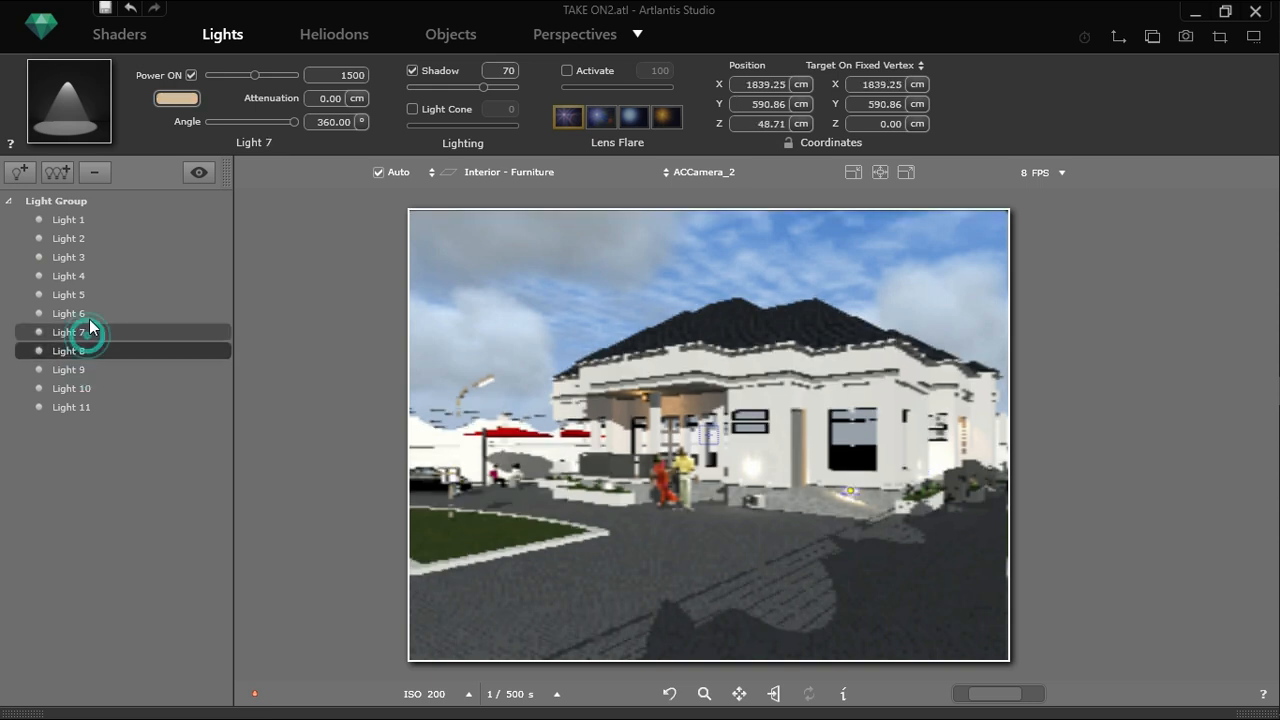
Check the colours of Lights 4 to 6 and give Light 1, on the house's front wall, a stronger light orange colour
click(91, 314)
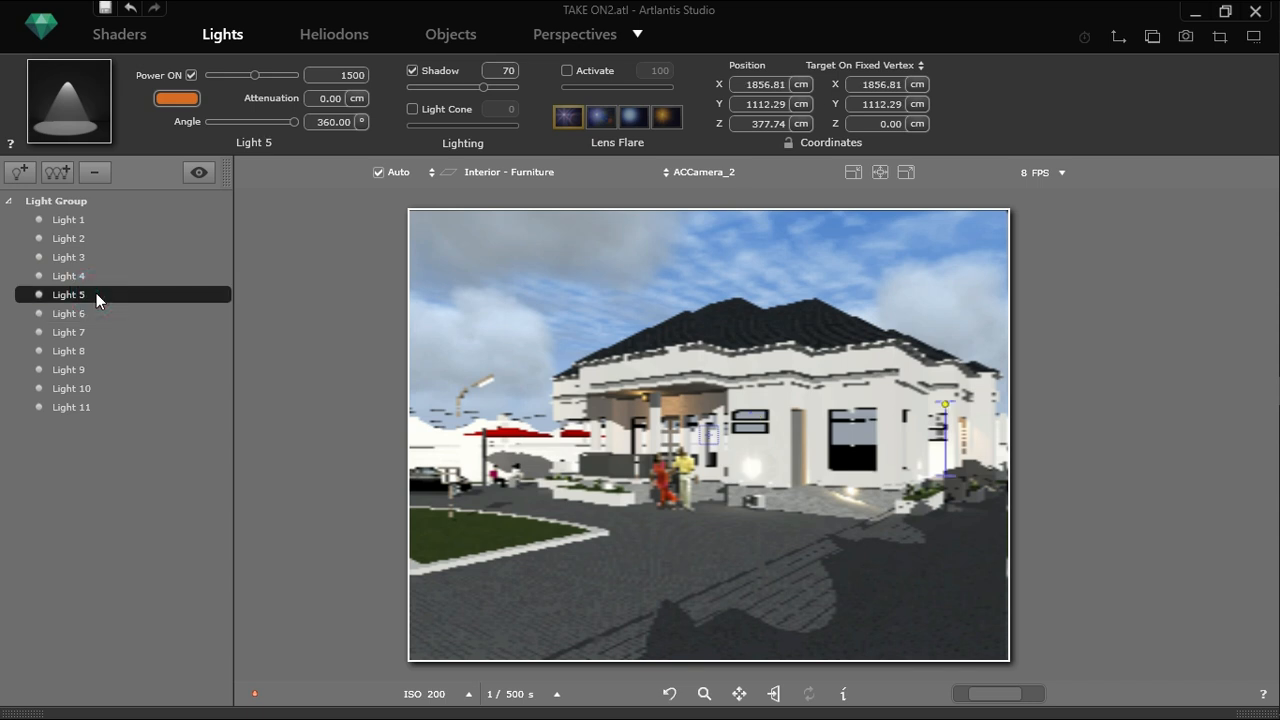
click(92, 275)
click(84, 294)
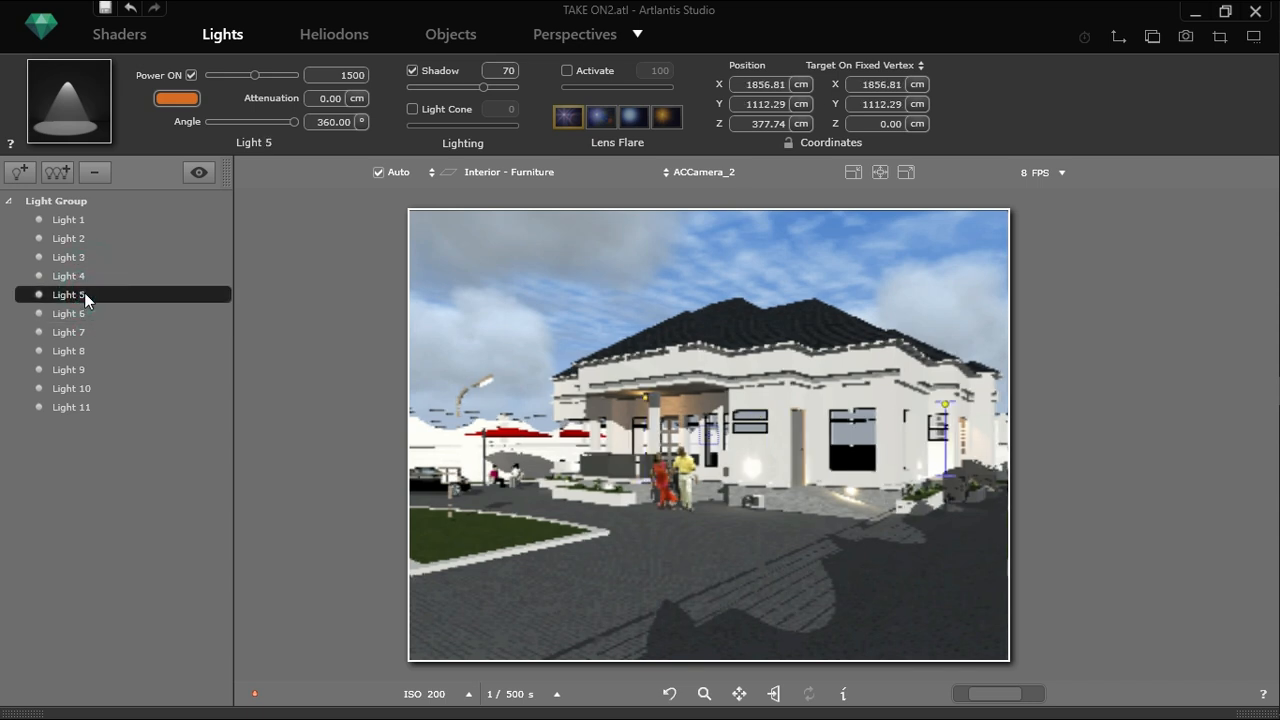
click(94, 219)
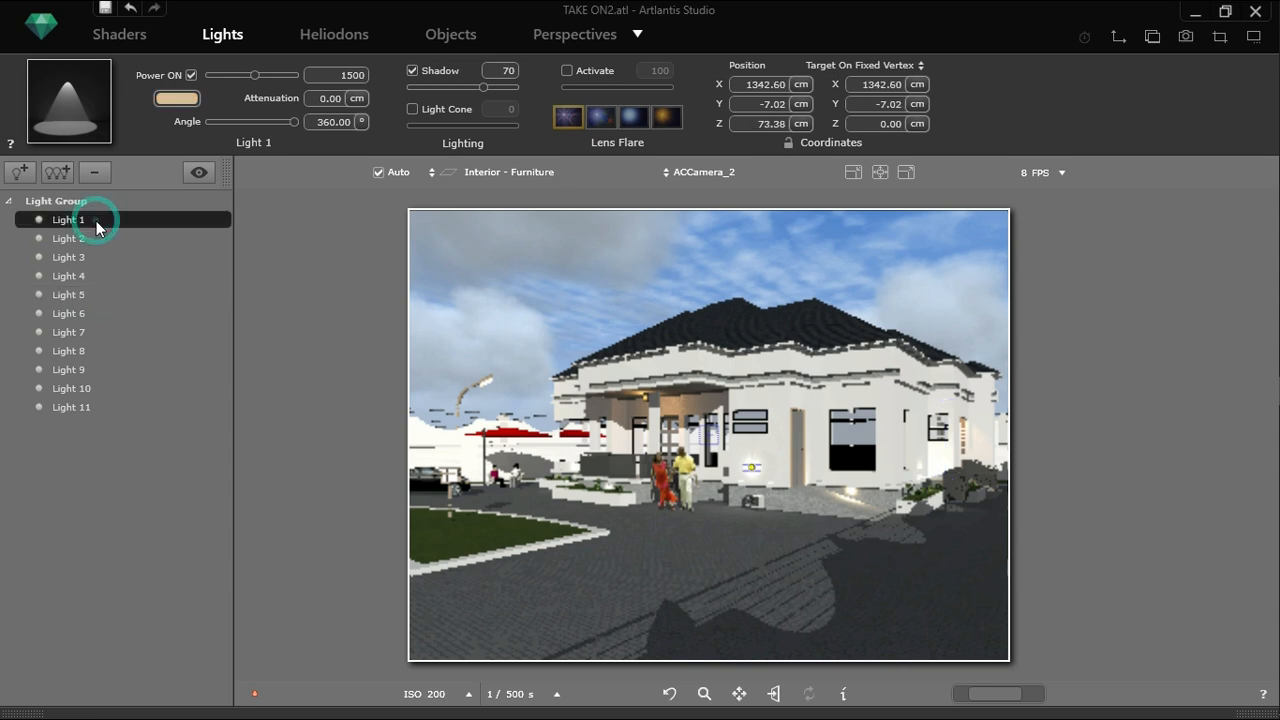
click(188, 101)
click(262, 133)
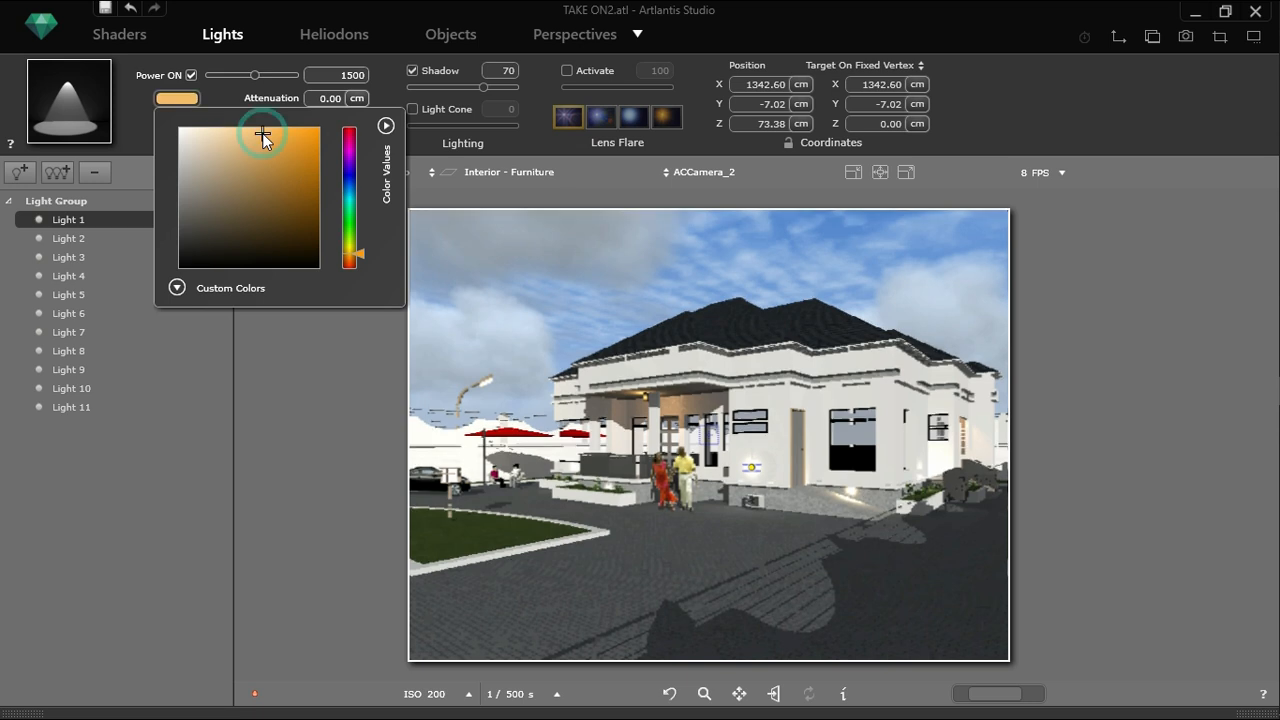
click(277, 397)
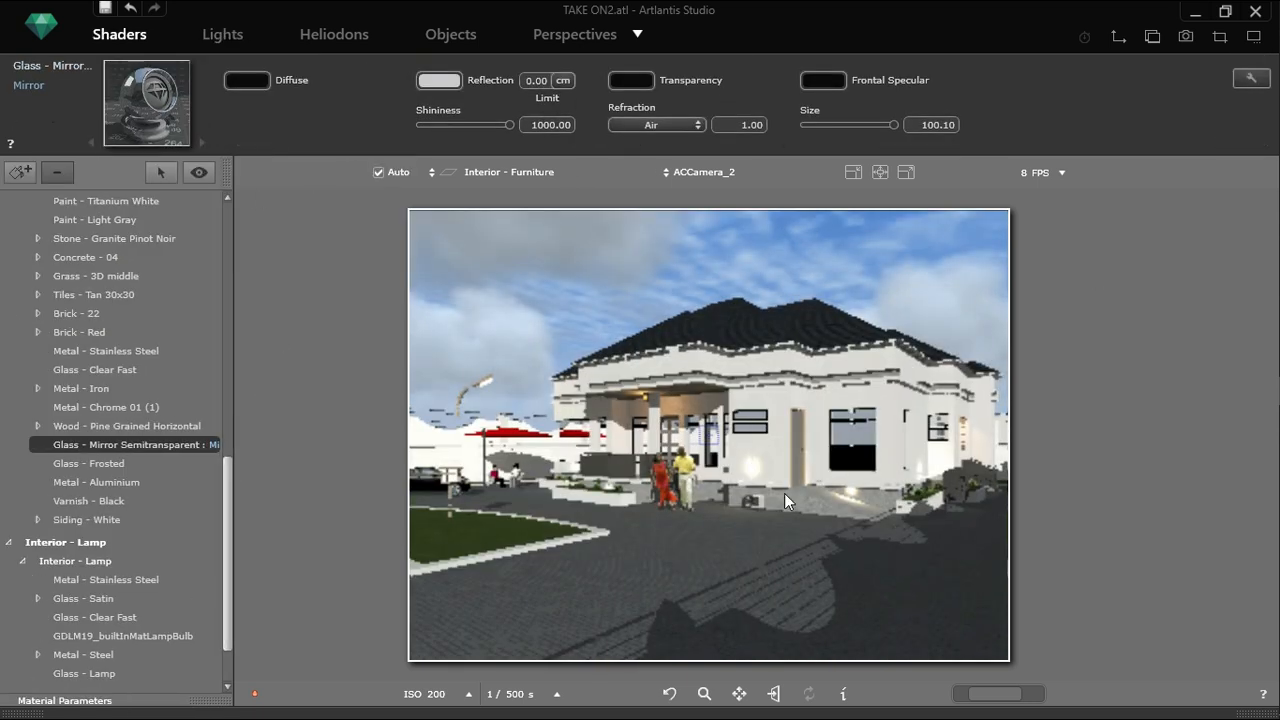
Pick the granite shader on the house's base wall and bring up the brick and wall-covering shaders in the catalog
click(788, 498)
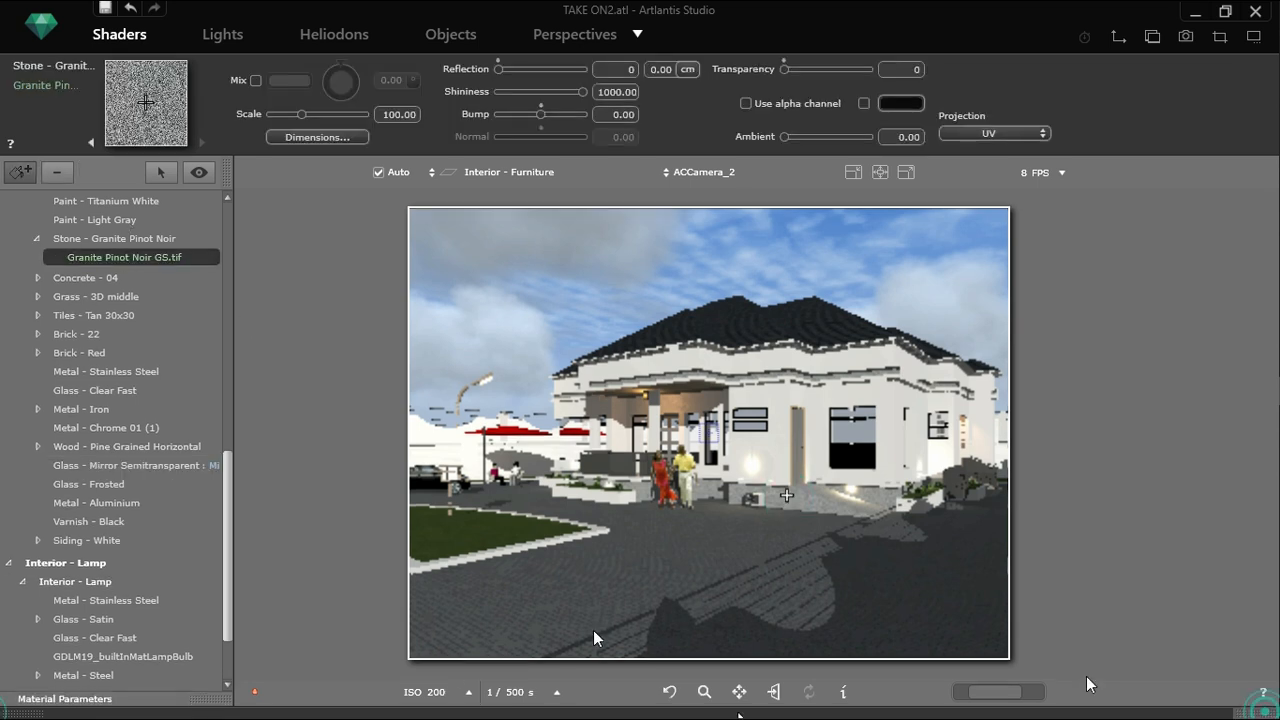
mouse_move(365, 695)
drag(365, 684, 1270, 687)
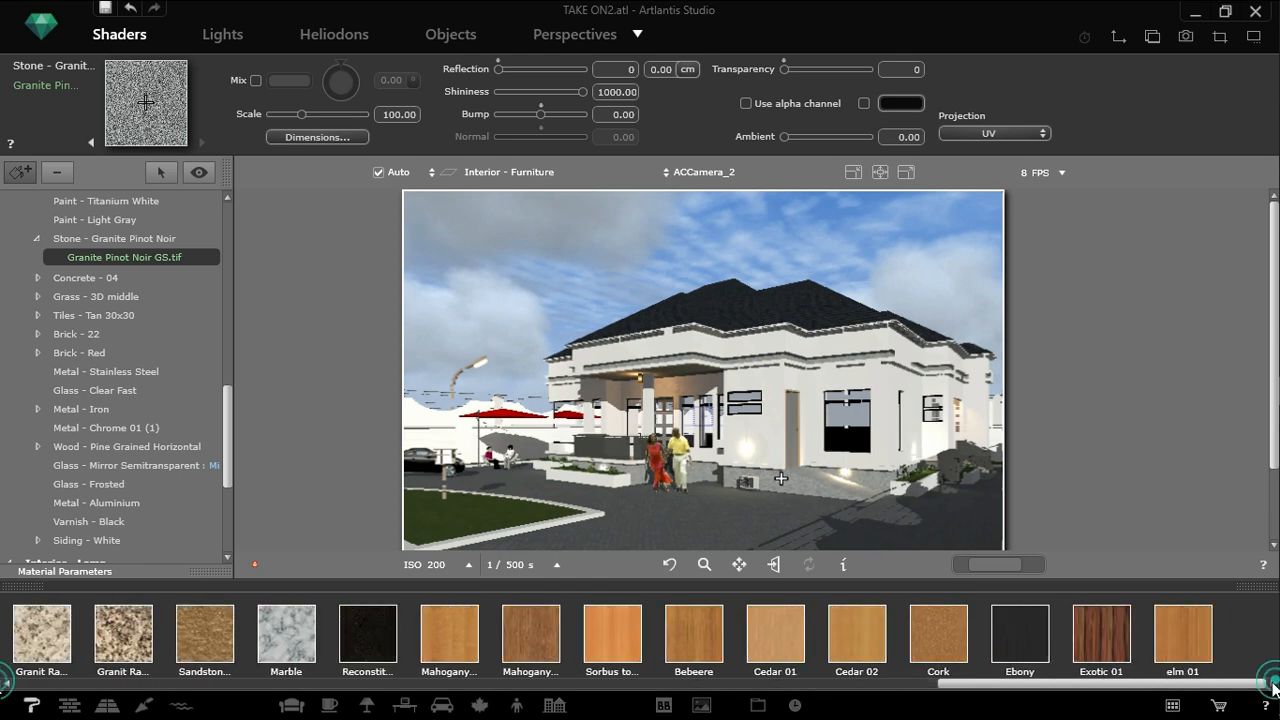
click(70, 705)
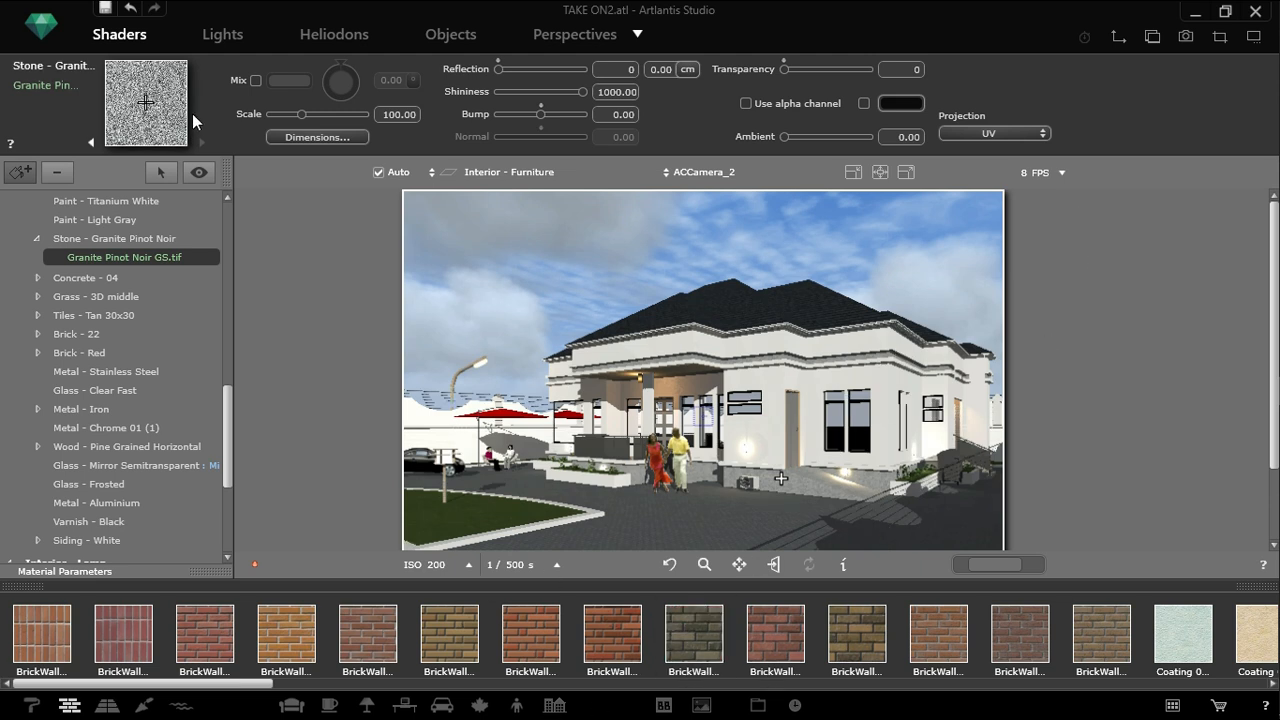
Delete the Granite Pinot Noir GS.tif texture from the Stone - Granite Pinot Noir shader
click(157, 240)
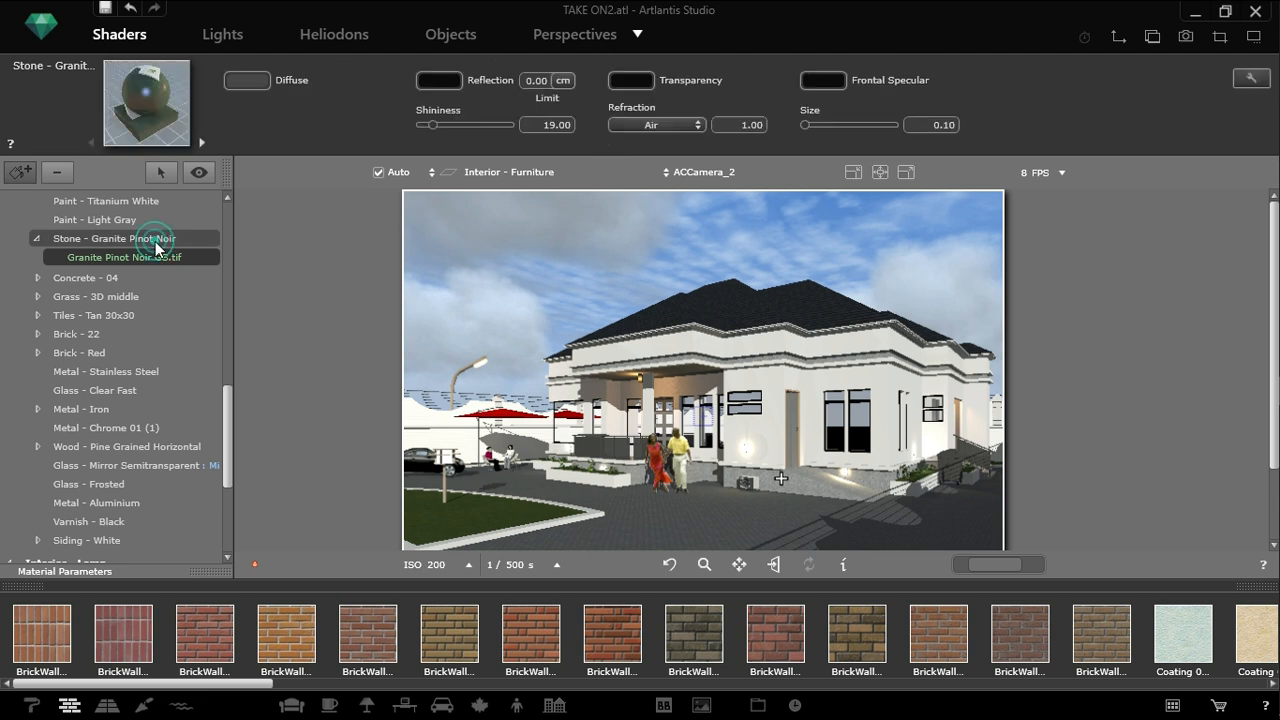
click(241, 84)
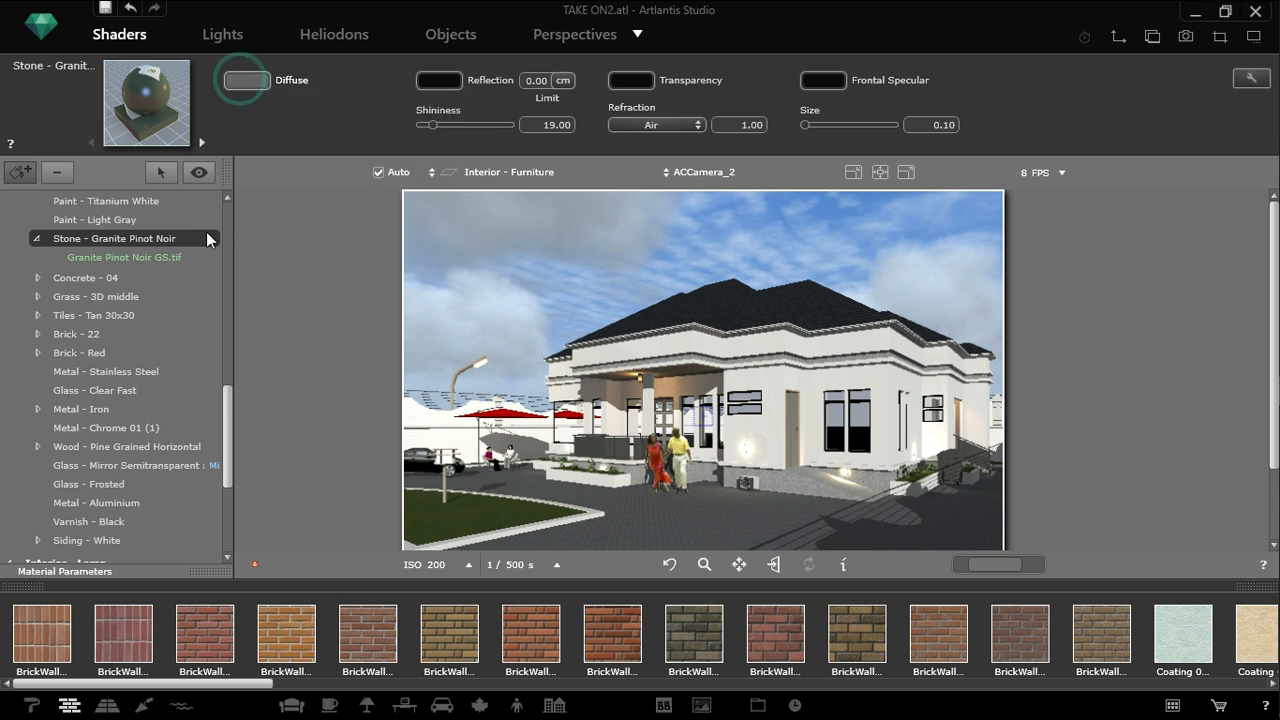
click(166, 258)
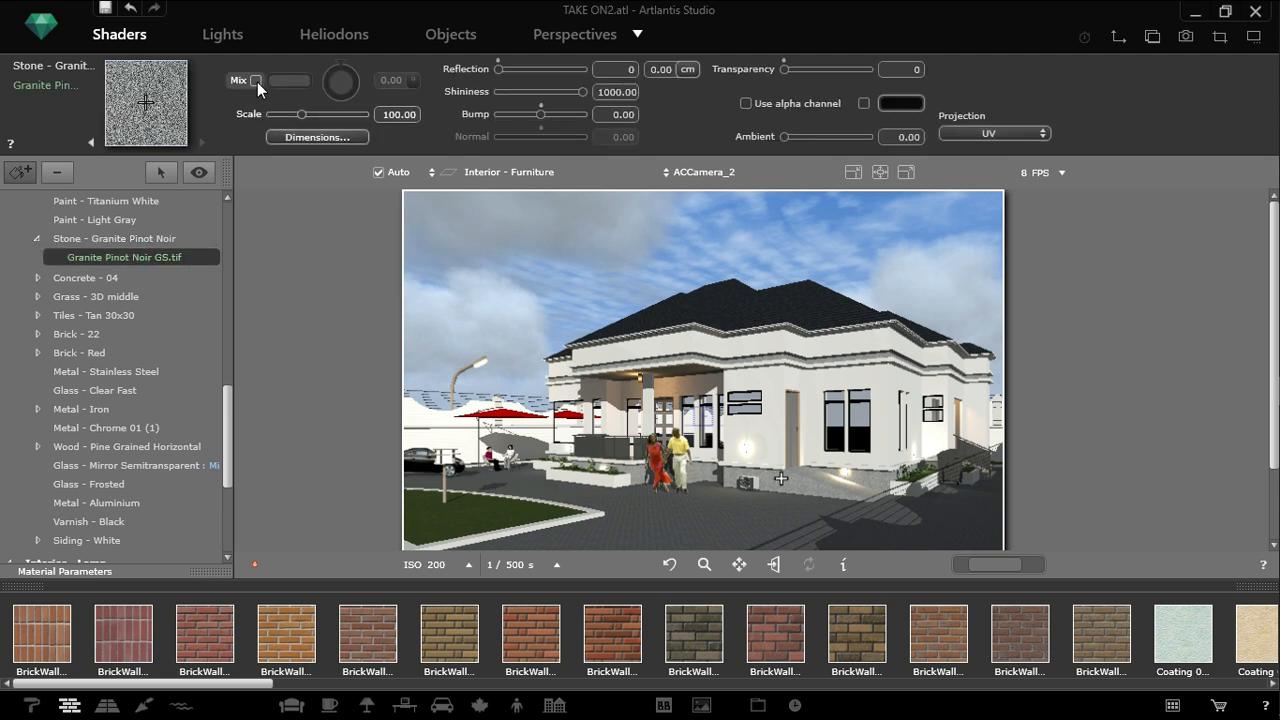
drag(243, 686, 976, 678)
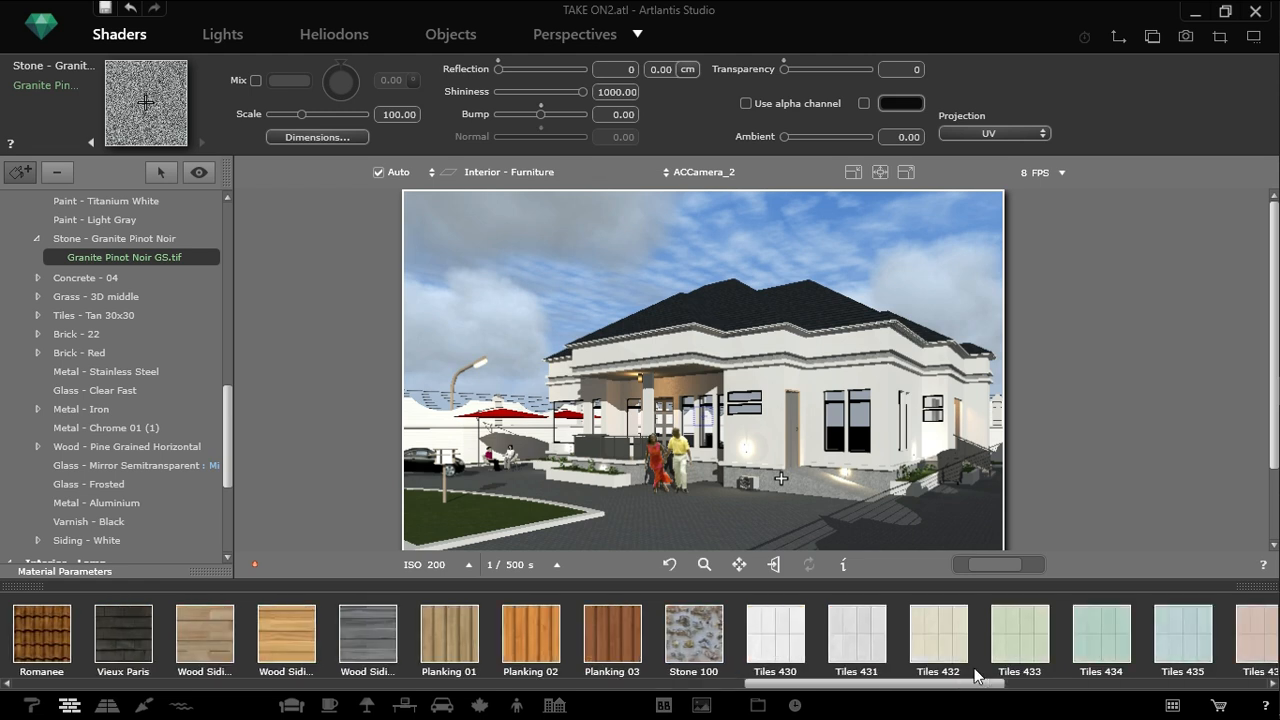
right_click(178, 257)
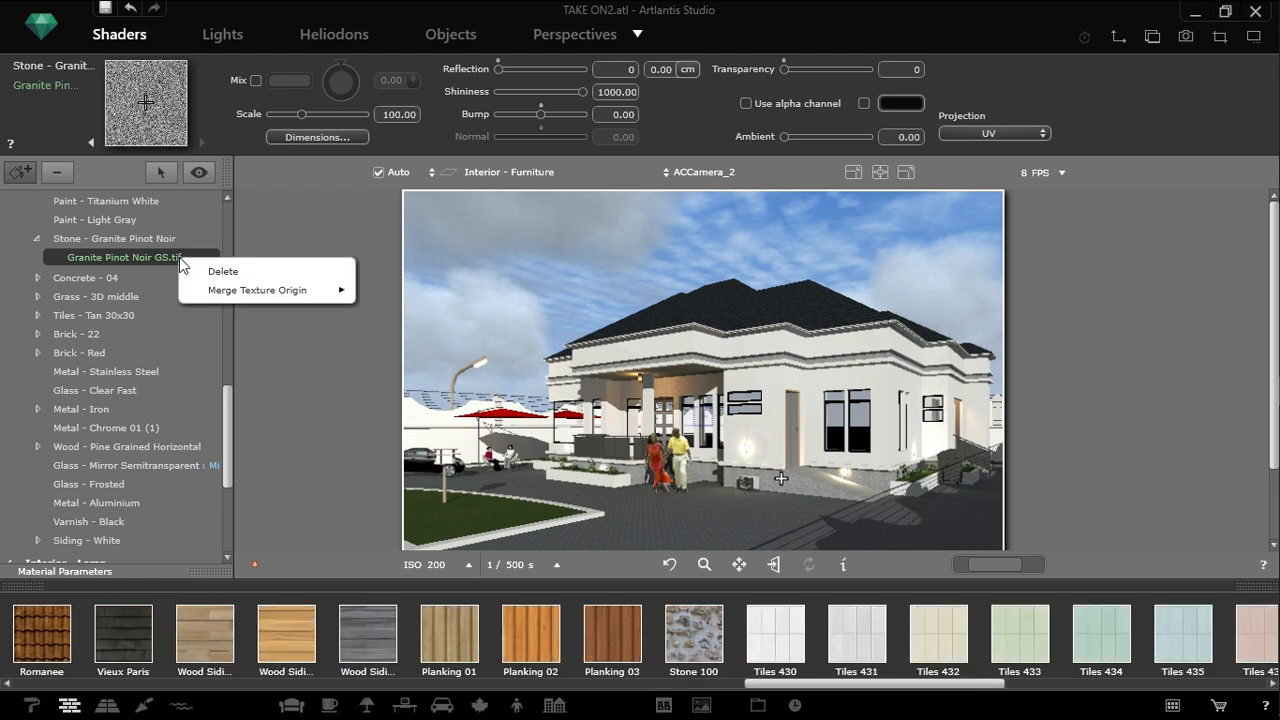
click(212, 271)
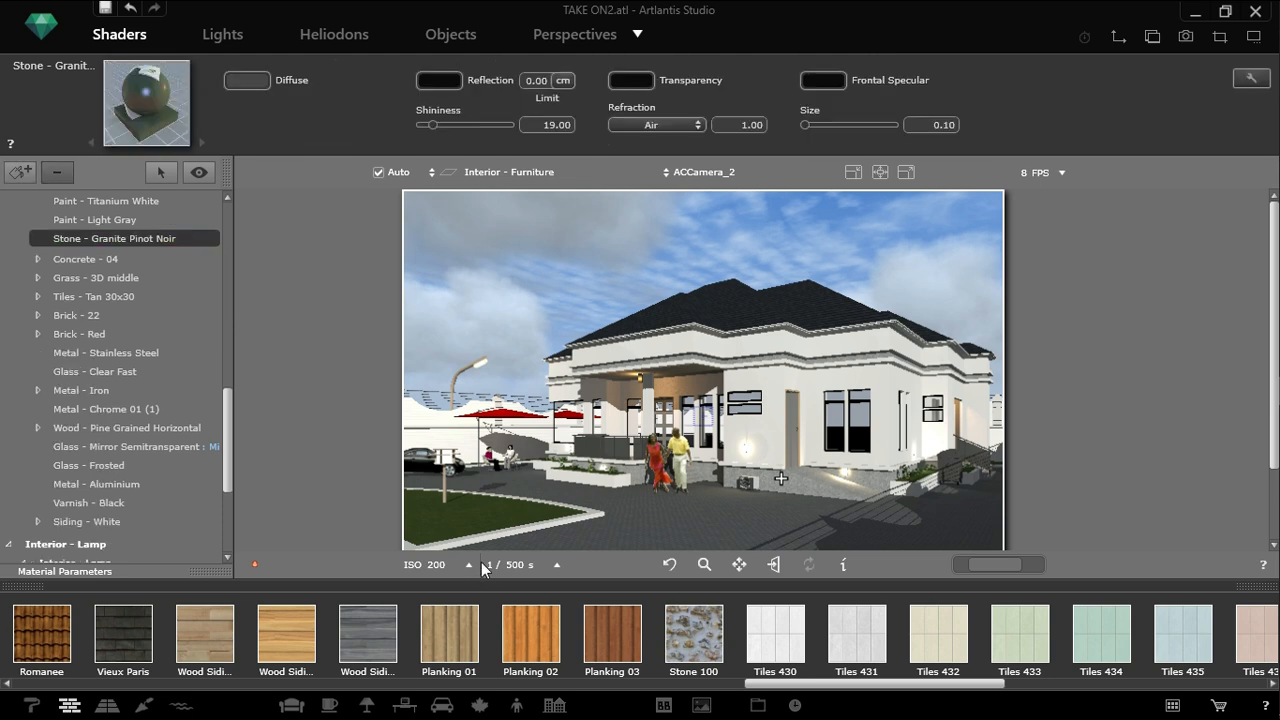
Try the Stone 100 and BrickWall 009 shaders on the house's base wall, and settle on BrickWall 014
drag(692, 660, 795, 480)
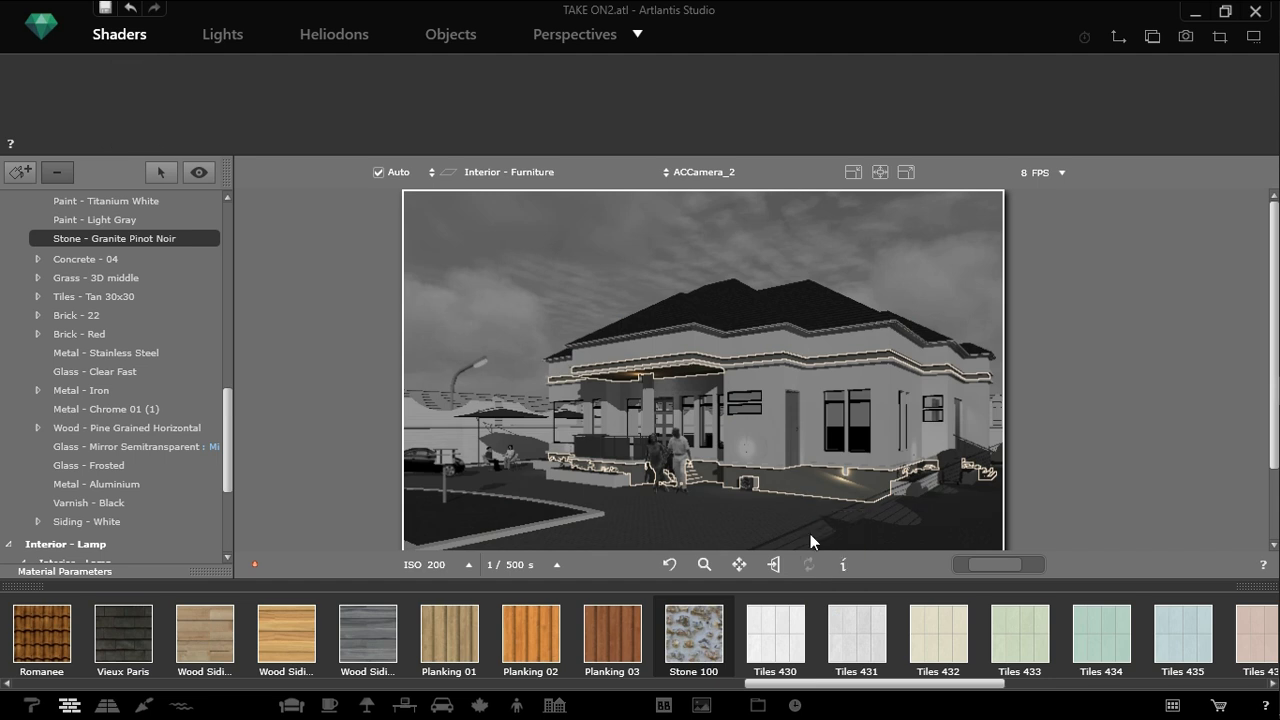
drag(781, 685, 658, 690)
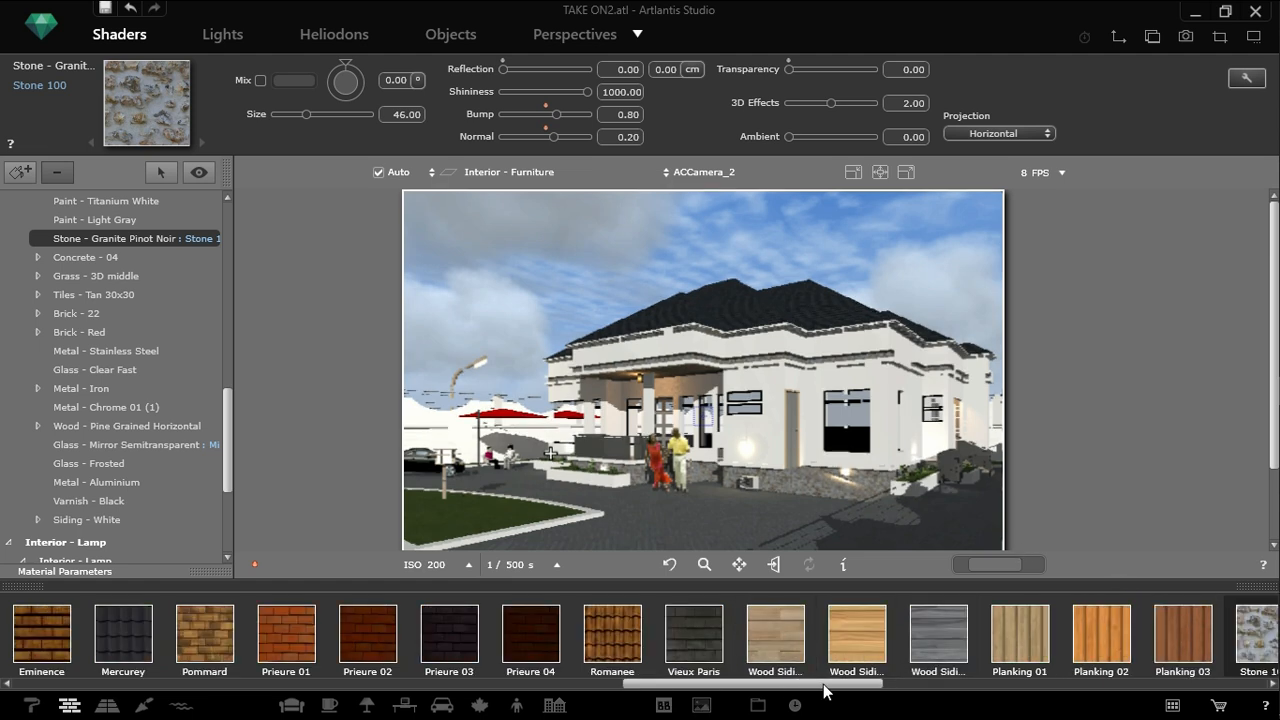
drag(830, 686, 256, 699)
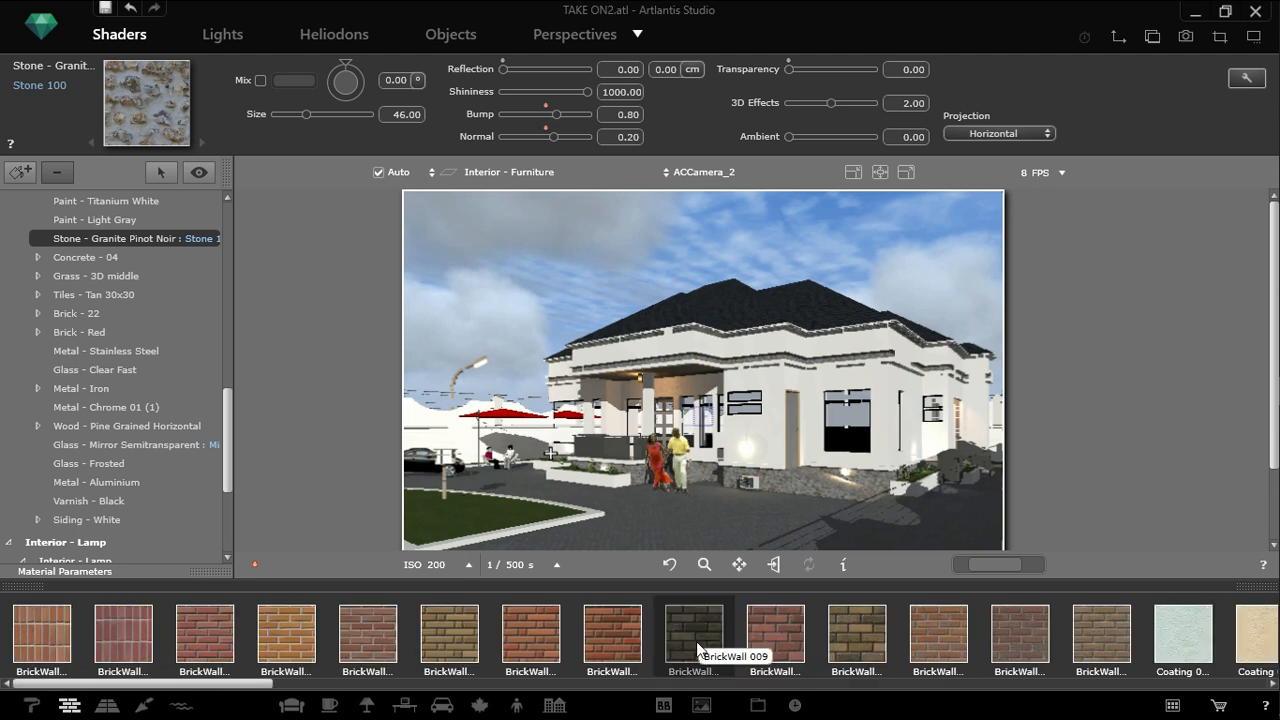
drag(698, 650, 812, 490)
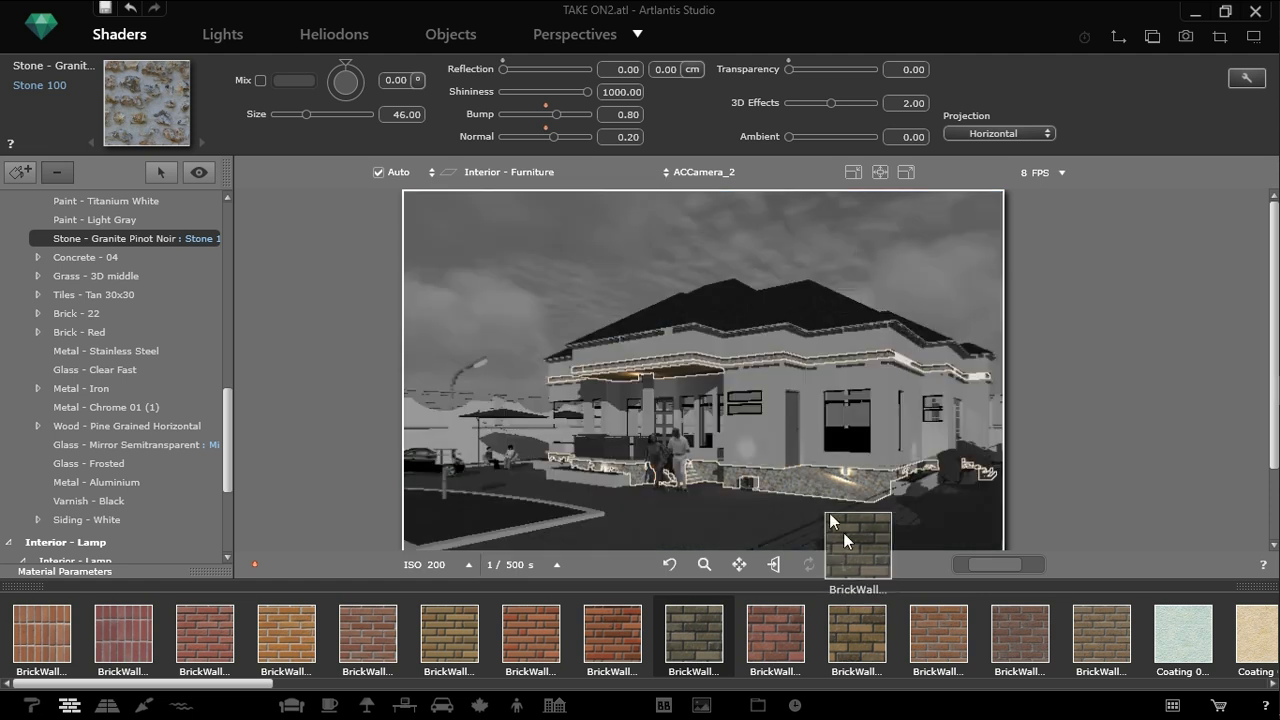
drag(843, 532, 843, 533)
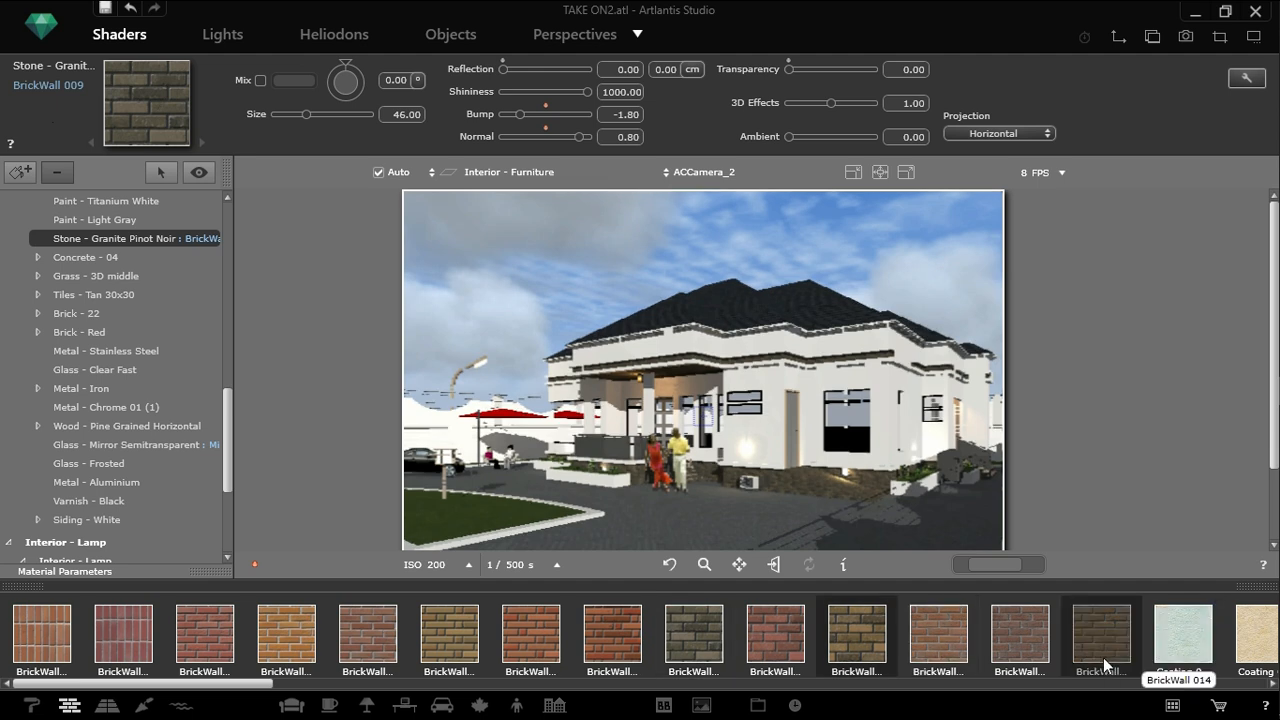
drag(1105, 654, 810, 478)
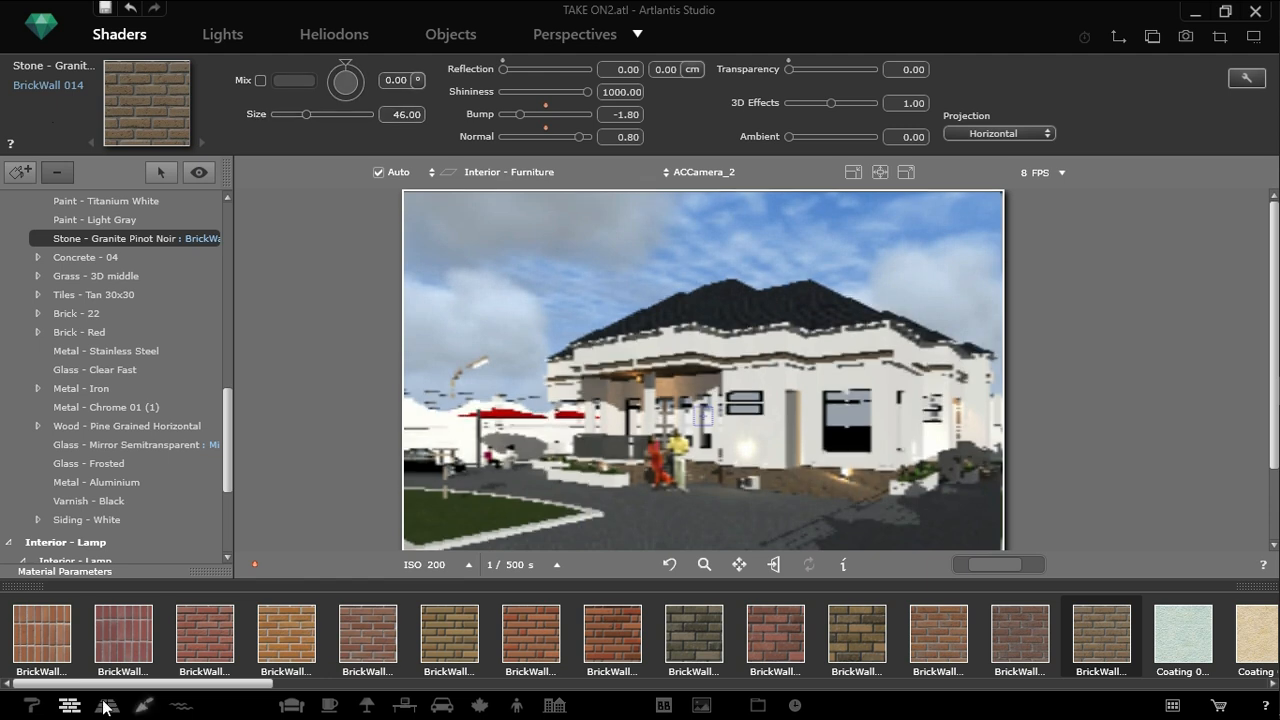
Adjust the frosted glass panels at the house entrance to a dark grey diffuse colour and a shininess of 51
click(620, 455)
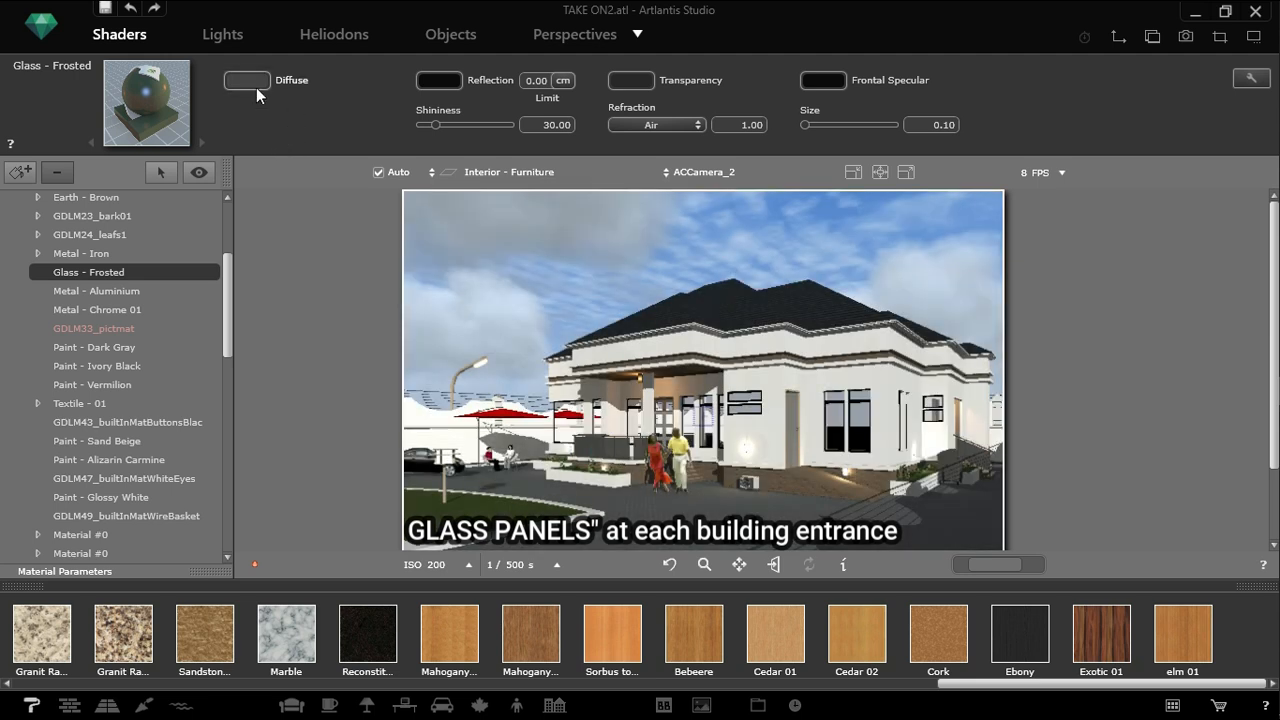
click(250, 80)
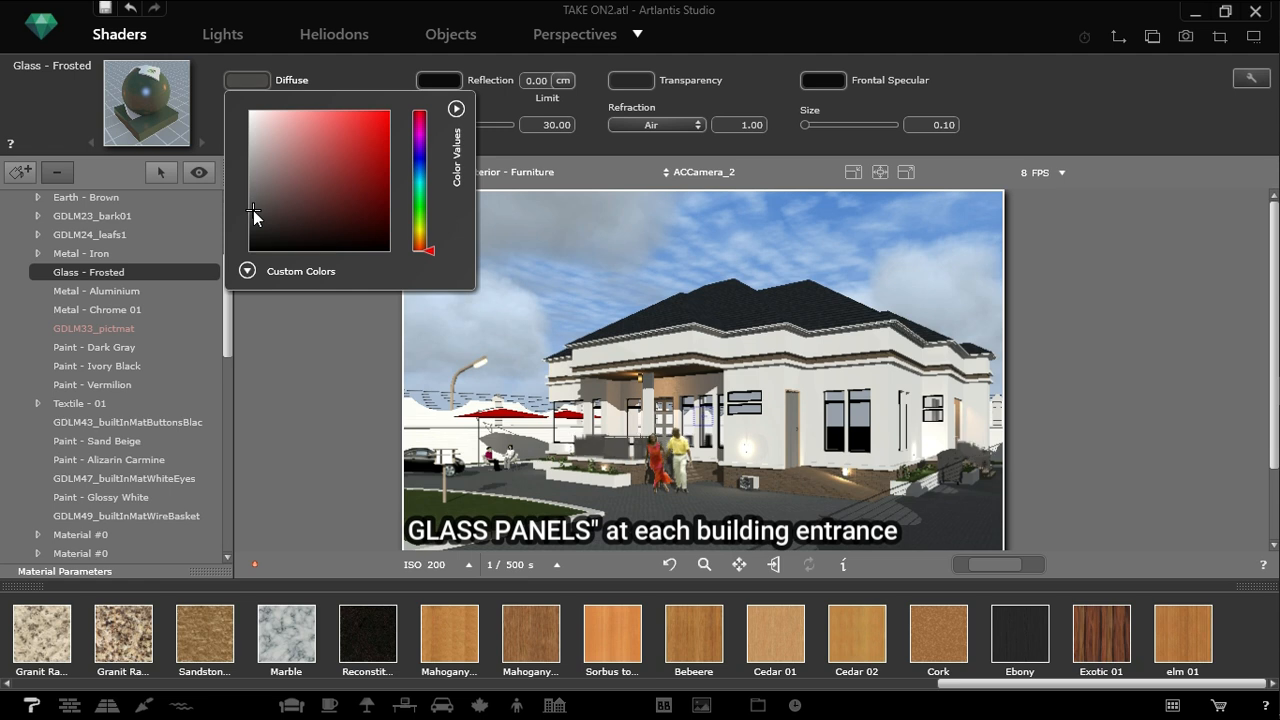
drag(253, 210, 254, 206)
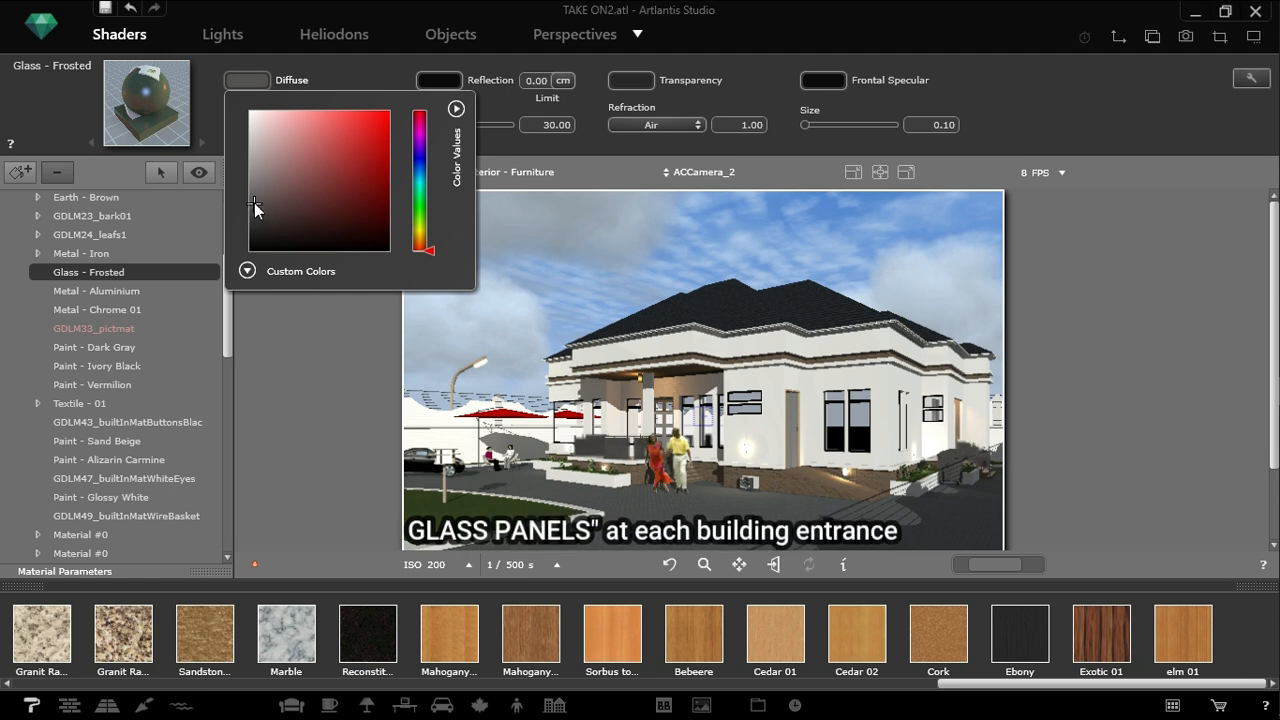
mouse_move(258, 202)
mouse_down()
mouse_move(265, 216)
mouse_move(251, 212)
mouse_up()
click(338, 65)
drag(433, 124, 440, 125)
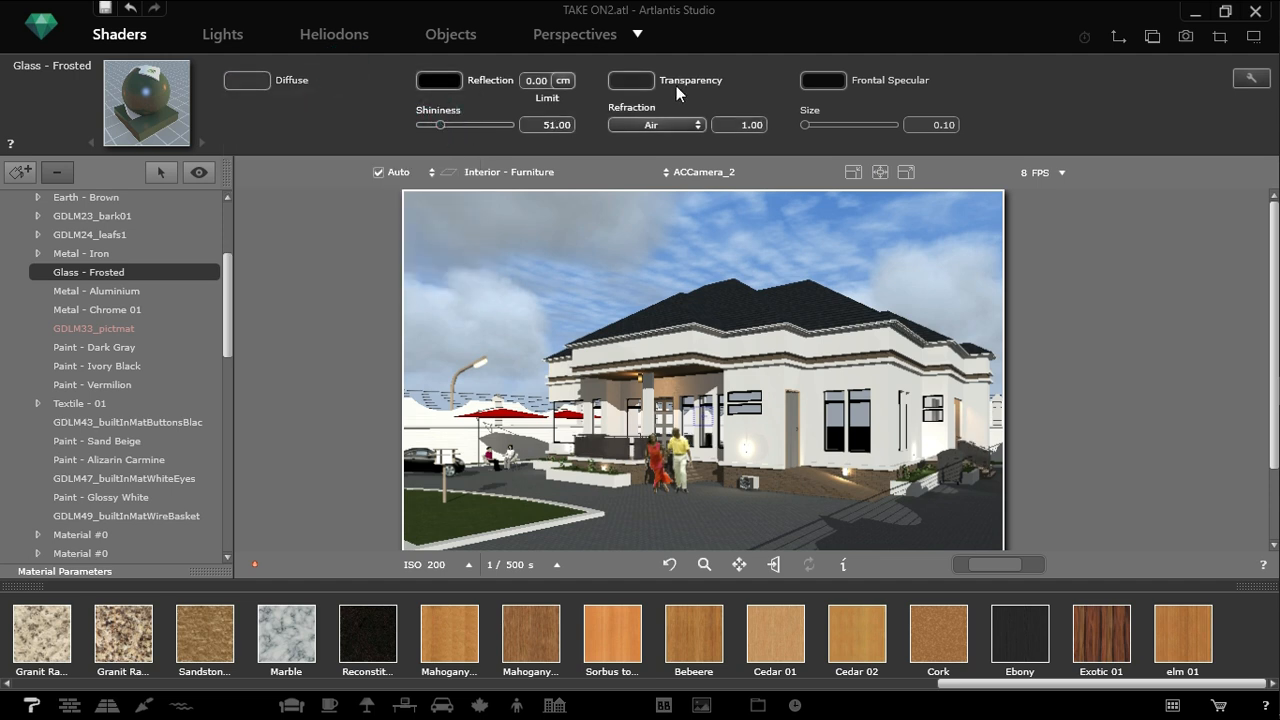
Set the refraction of the Glass - Frosted shader to Glass
click(631, 86)
click(631, 86)
click(683, 125)
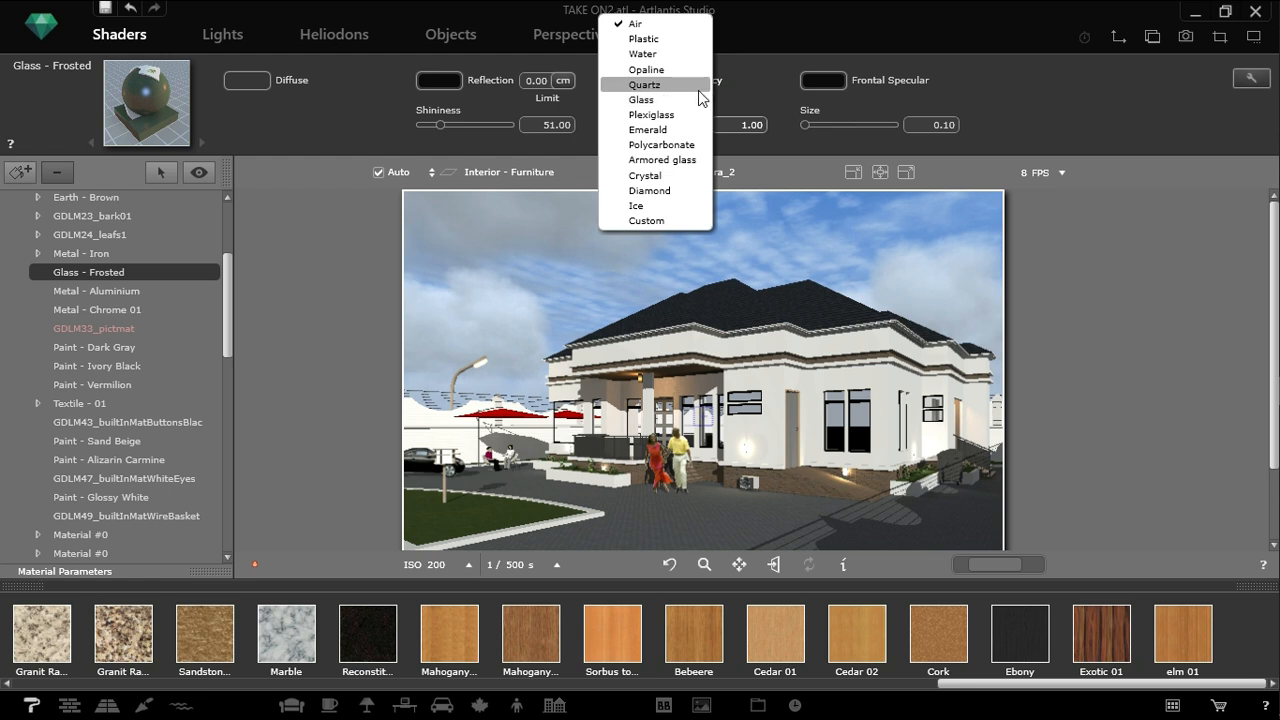
click(665, 100)
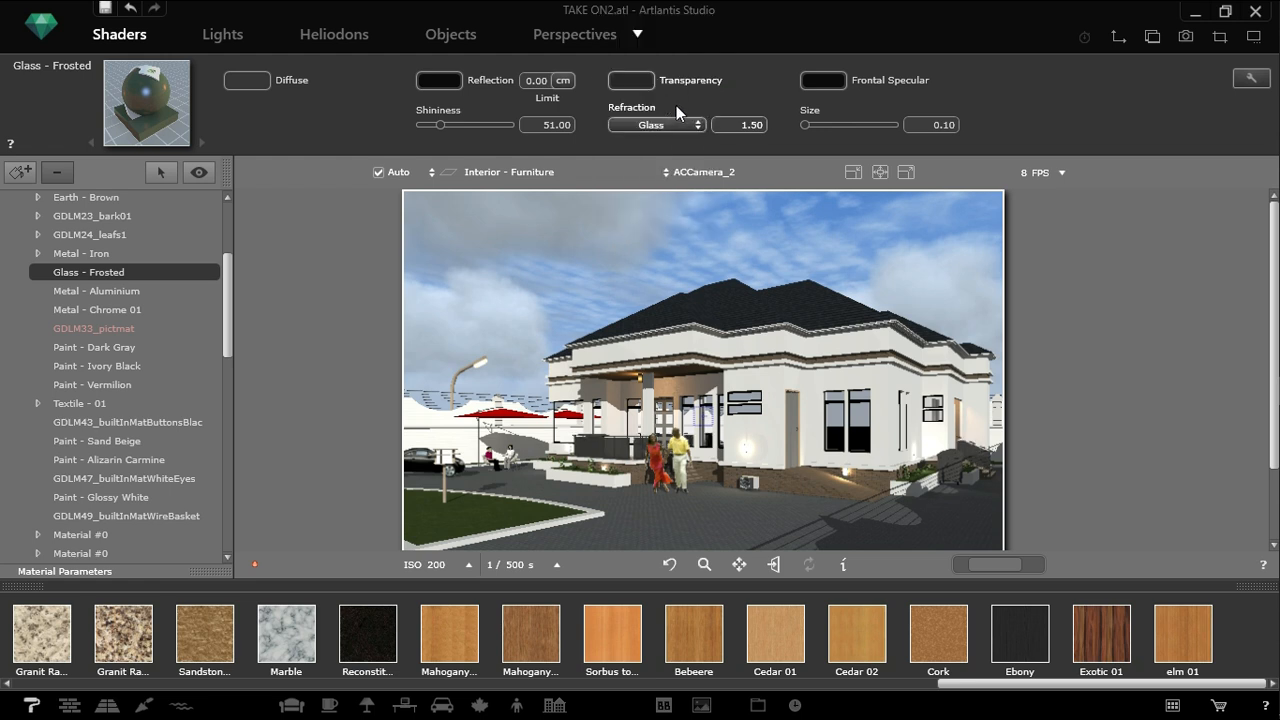
Switch to the perspectives, hide the catalog and duplicate the ACCamera_1 perspective
click(598, 40)
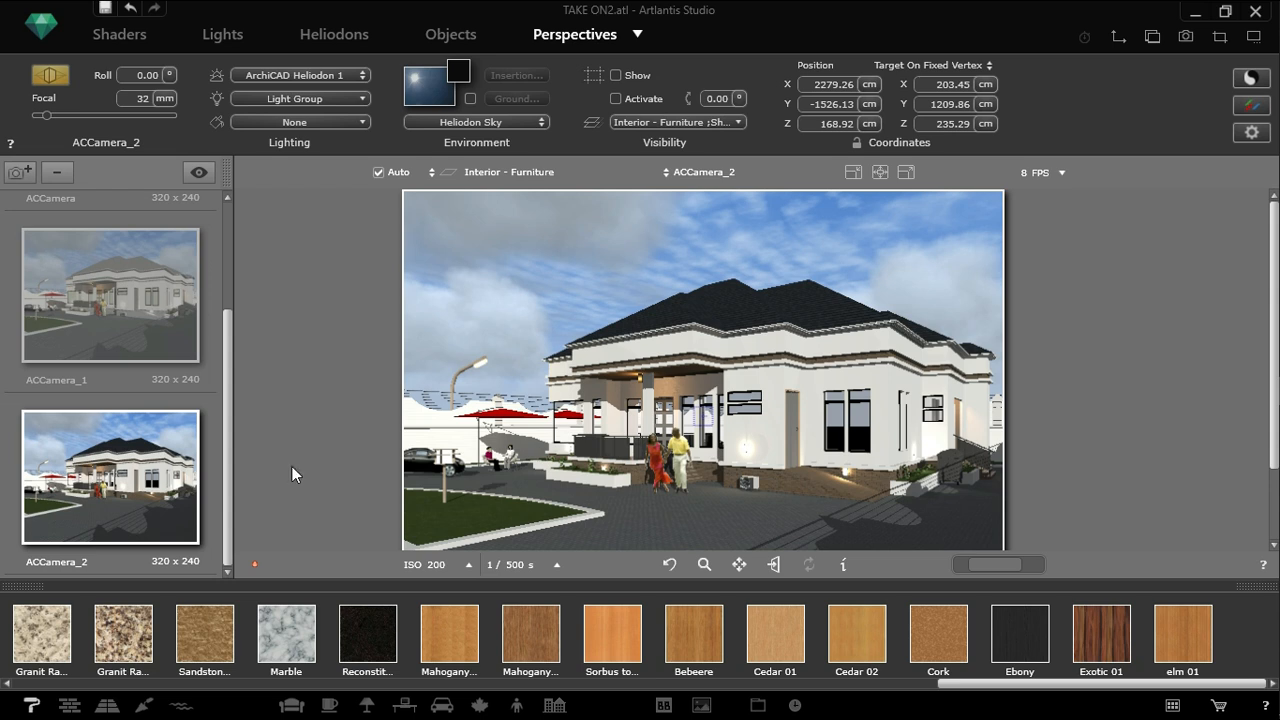
click(1247, 582)
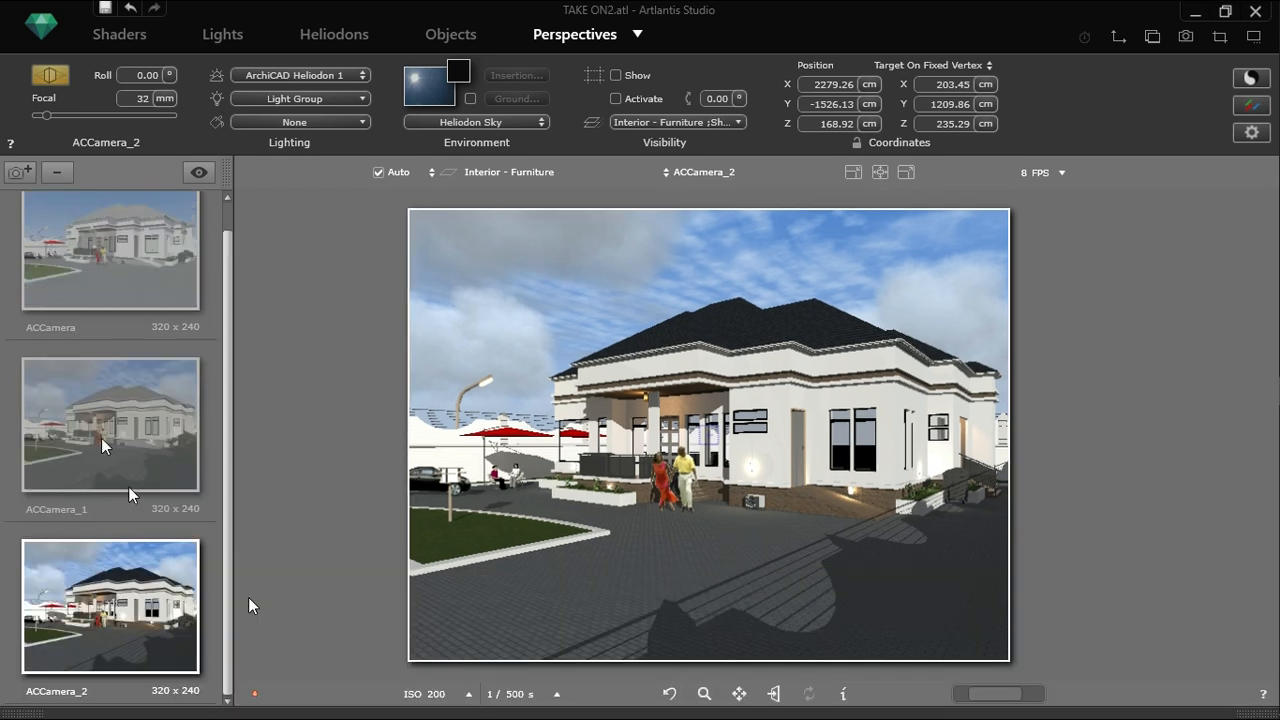
click(102, 440)
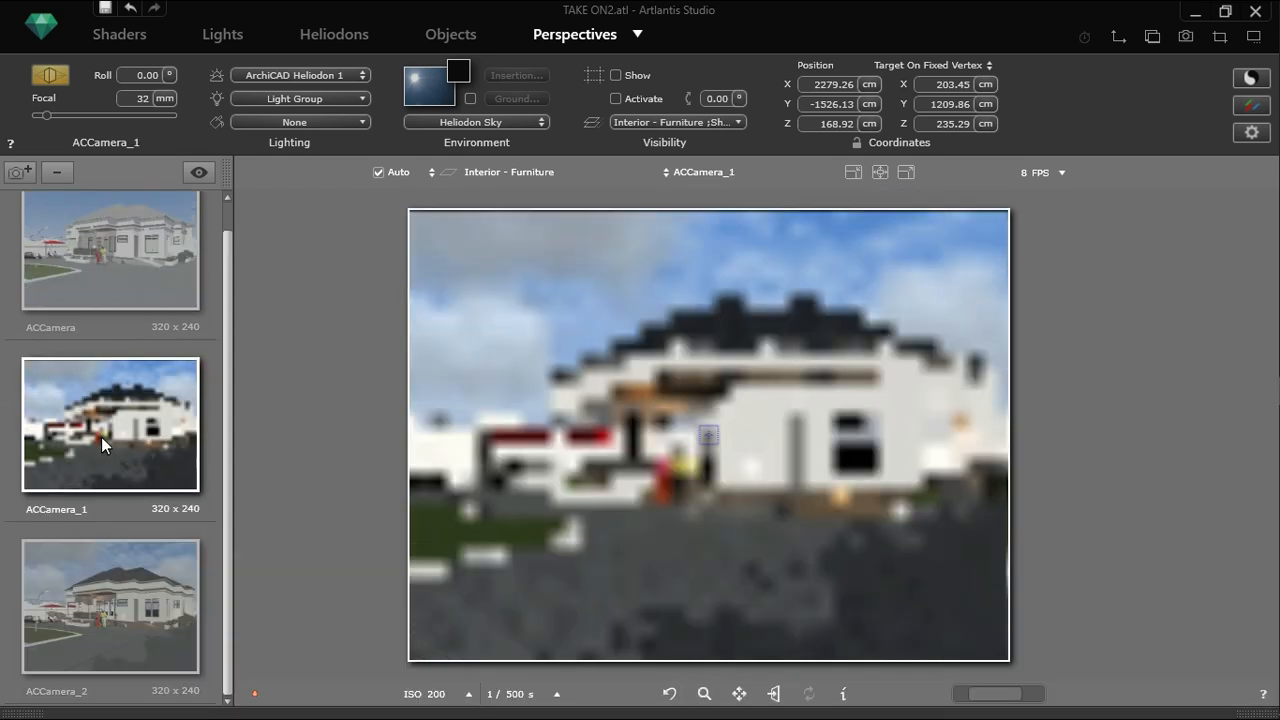
key(ctrl+d)
drag(228, 430, 228, 400)
scroll(226, 393, up, 3)
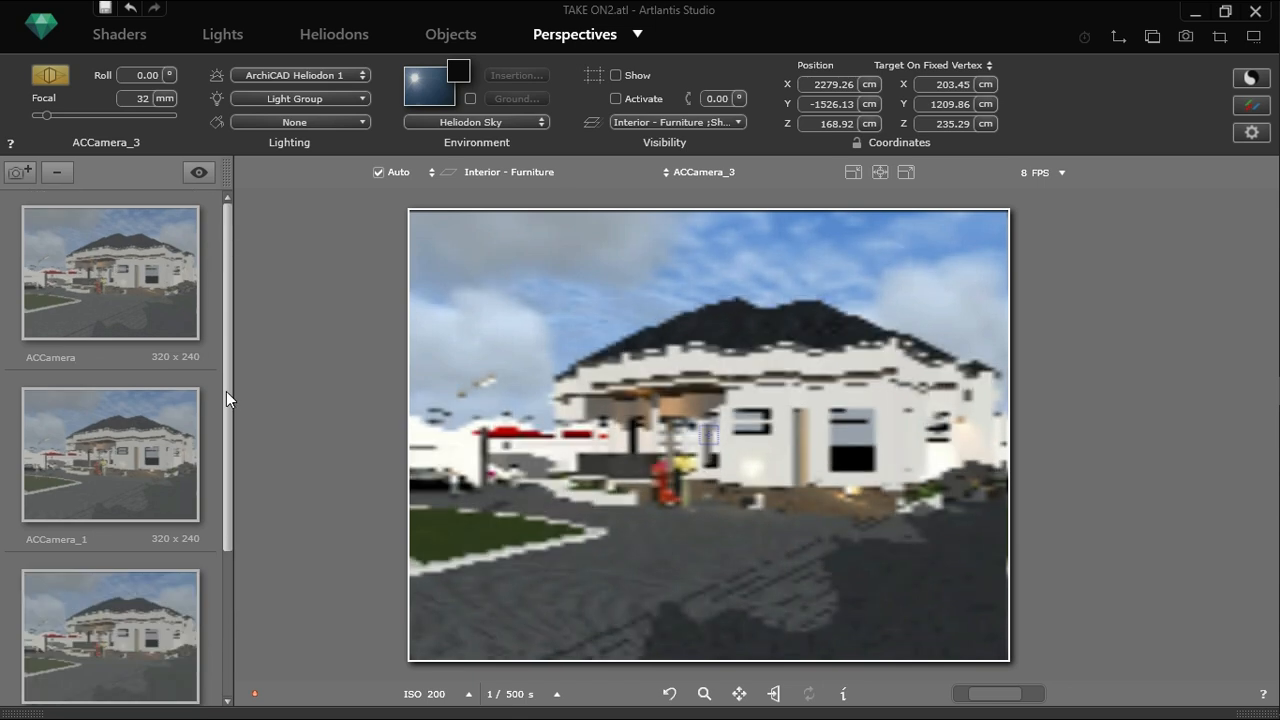
Delete the perspective named ACCamera
click(178, 272)
right_click(178, 272)
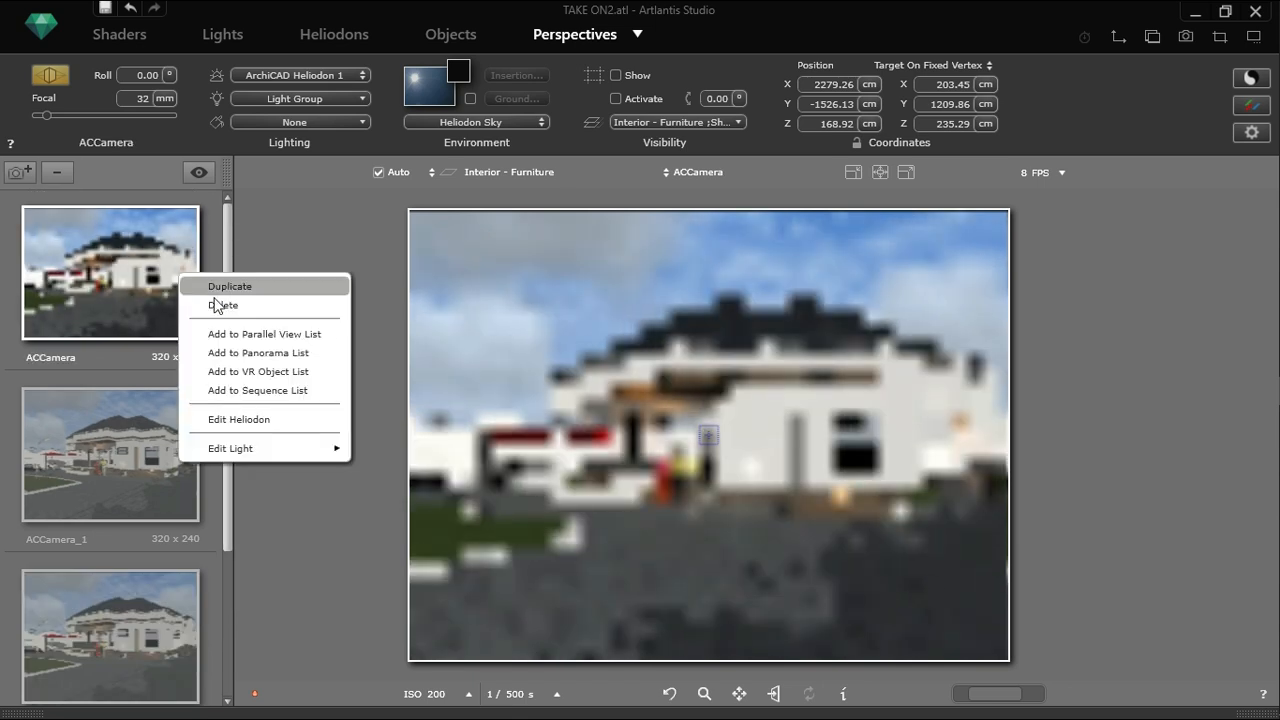
click(215, 303)
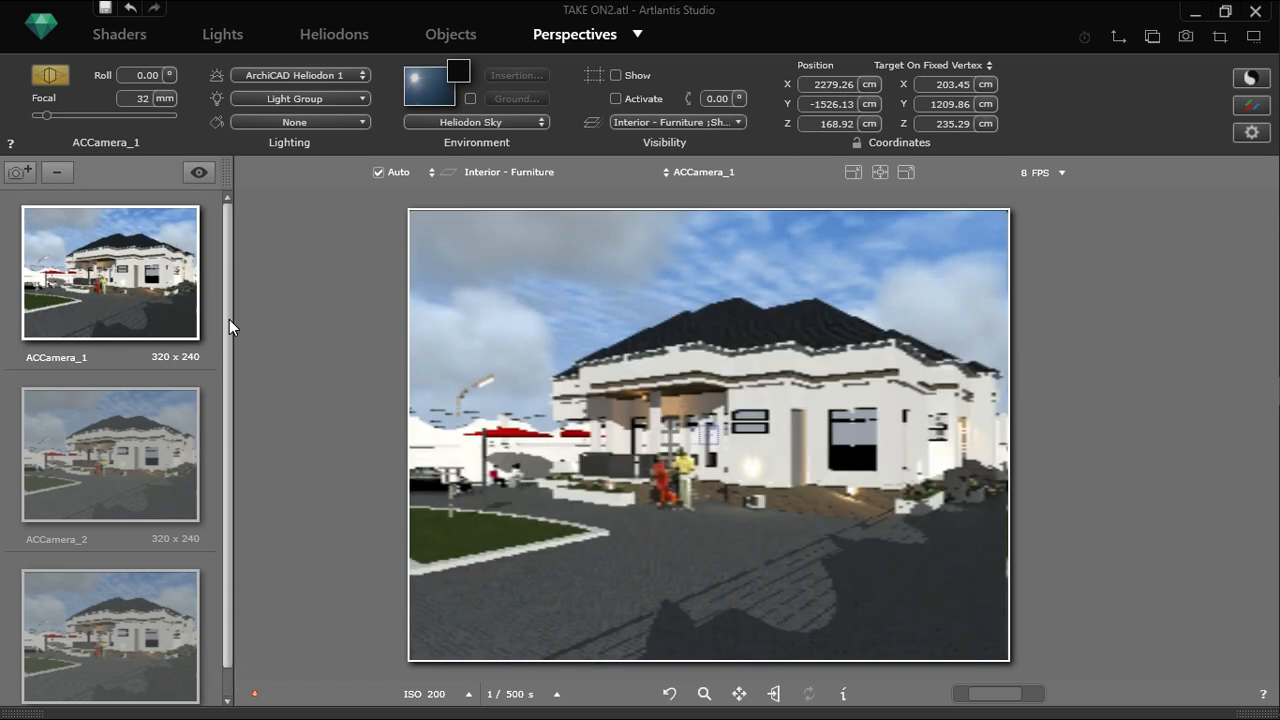
Open the 2D view and move the target of ACCamera_2 to about X 248.73 cm, Y 1243.47 cm
click(1116, 40)
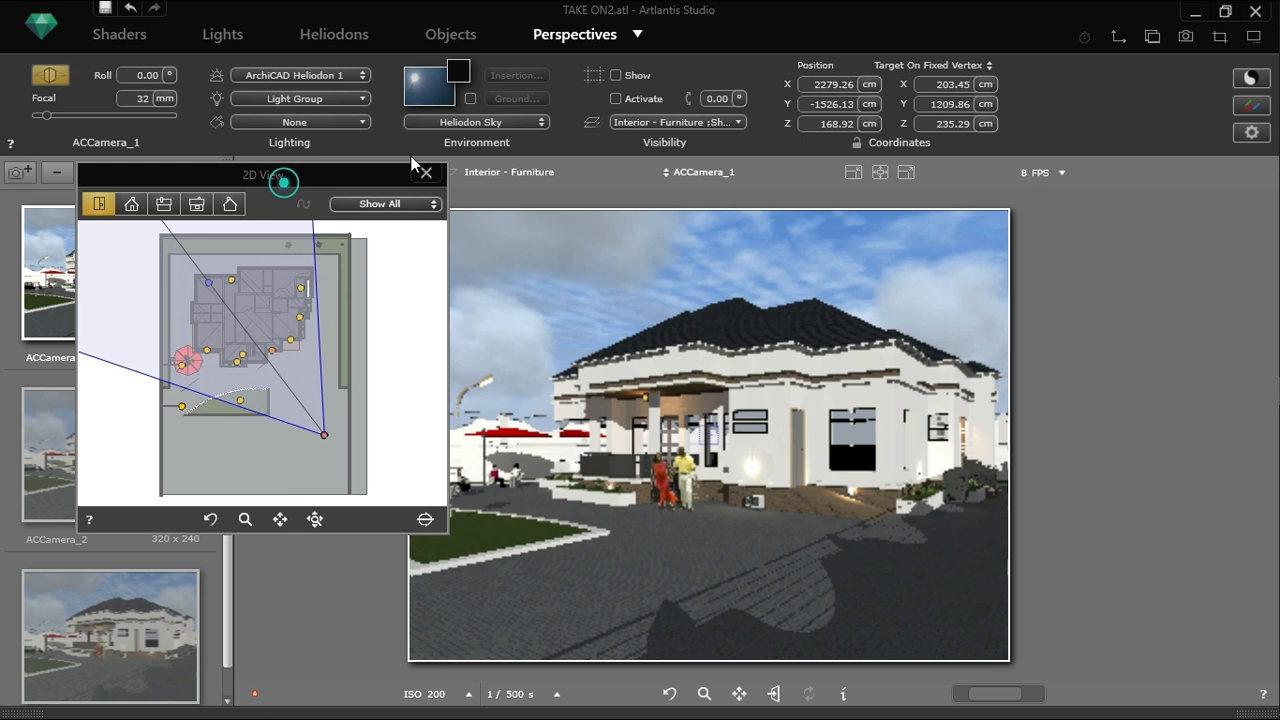
drag(288, 178, 454, 140)
click(132, 468)
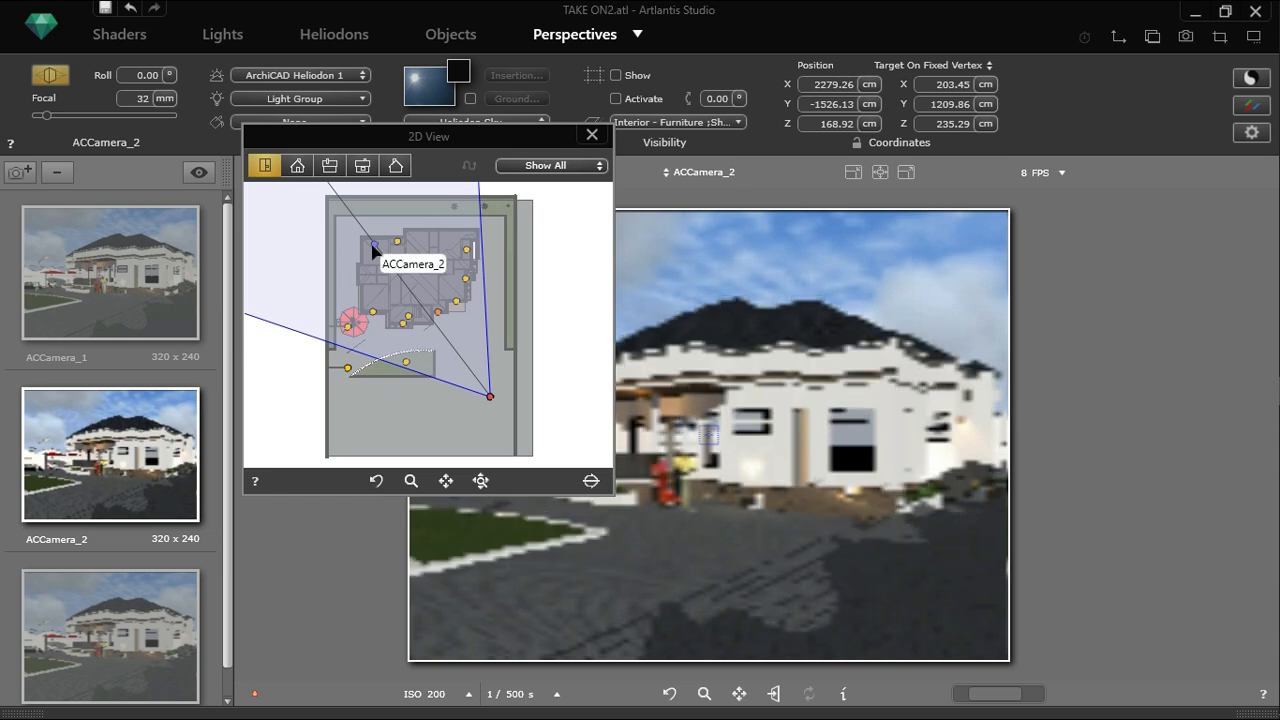
drag(376, 250, 377, 247)
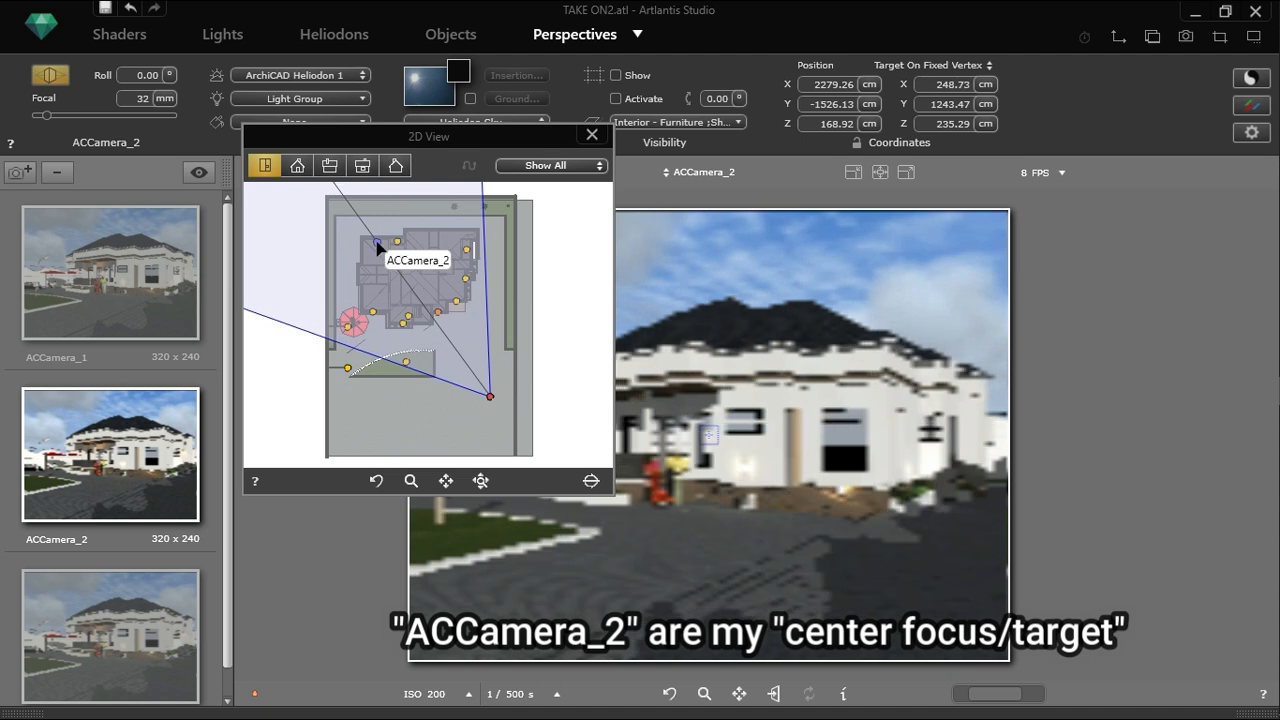
Move the ACCamera_2 viewpoint in plan to about X 2283.41 cm, Y -1497.46 cm and widen its field of view to 27 mm focal
click(490, 396)
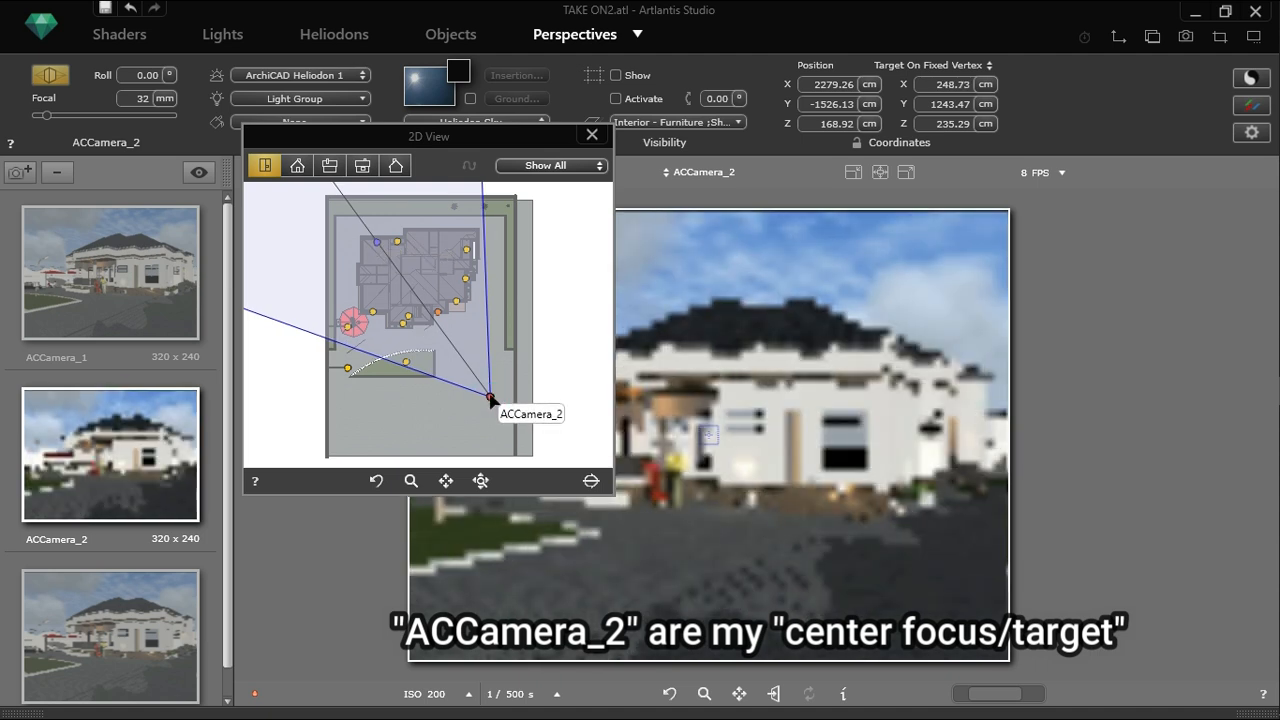
drag(490, 396, 491, 394)
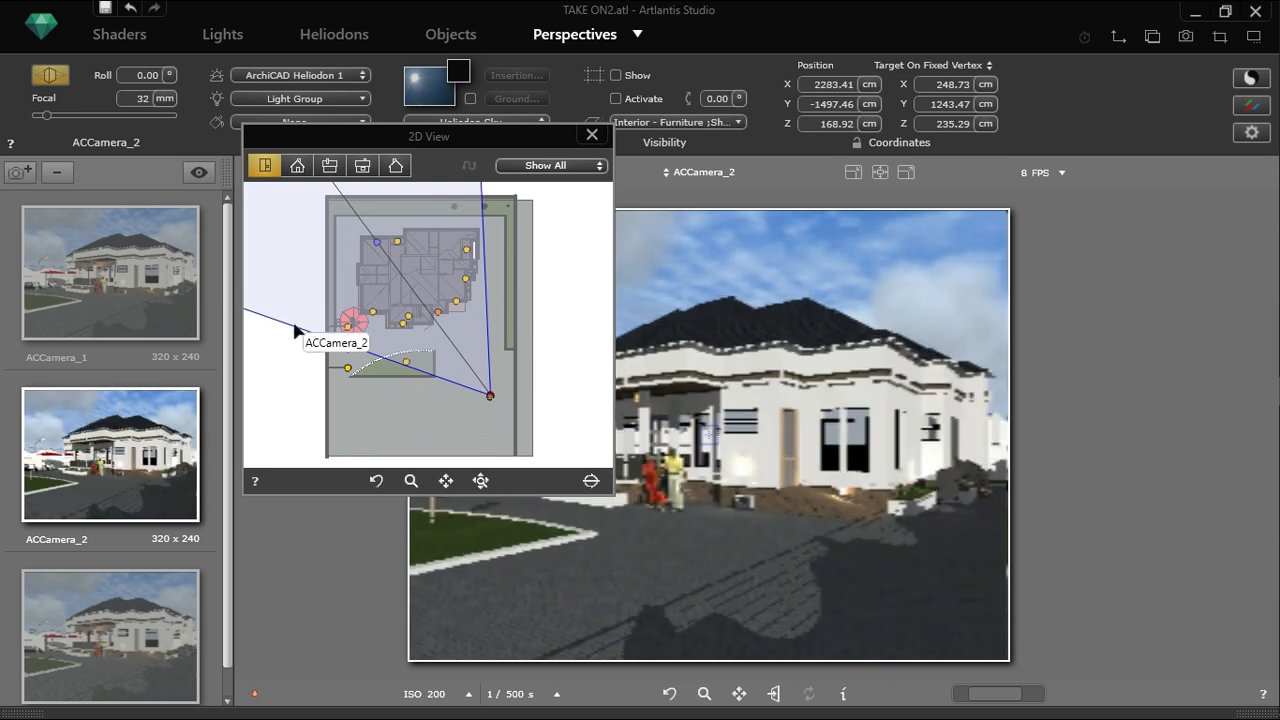
drag(297, 333, 298, 343)
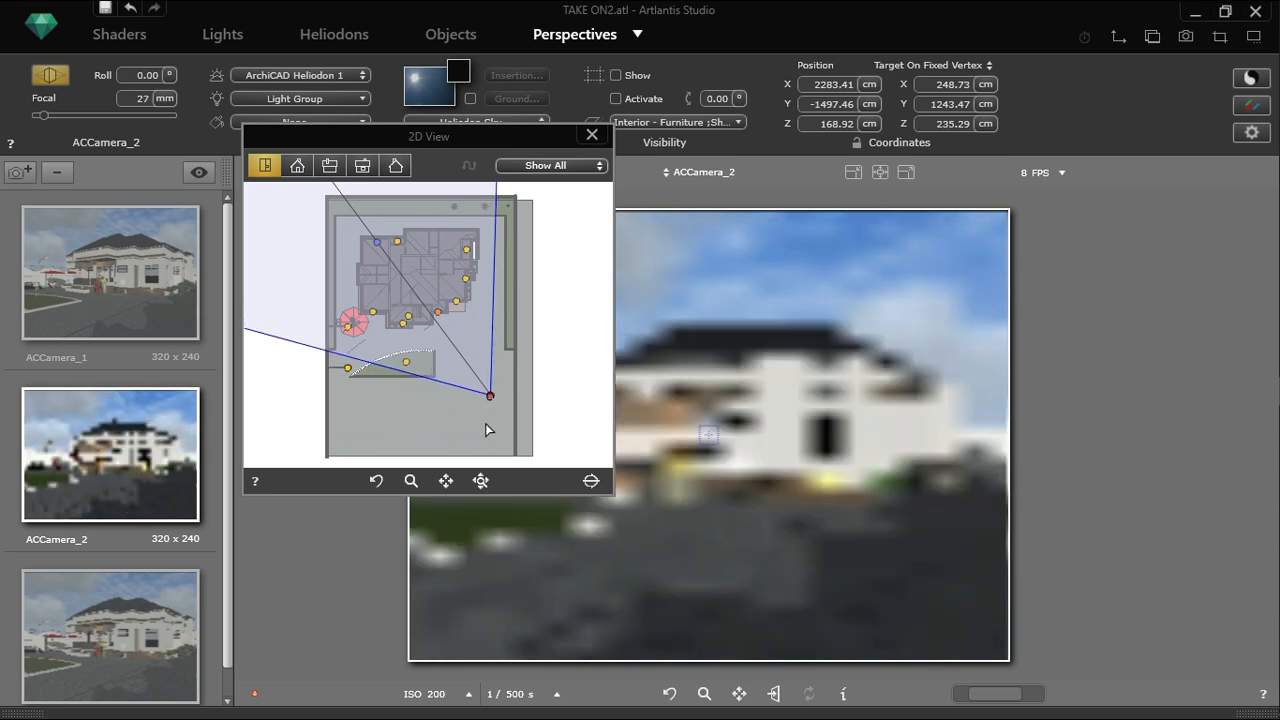
Move the ACCamera_2 viewpoint in plan to about X 1896.66 cm, Y -1447.01 cm and shift the 2D view aside
click(490, 398)
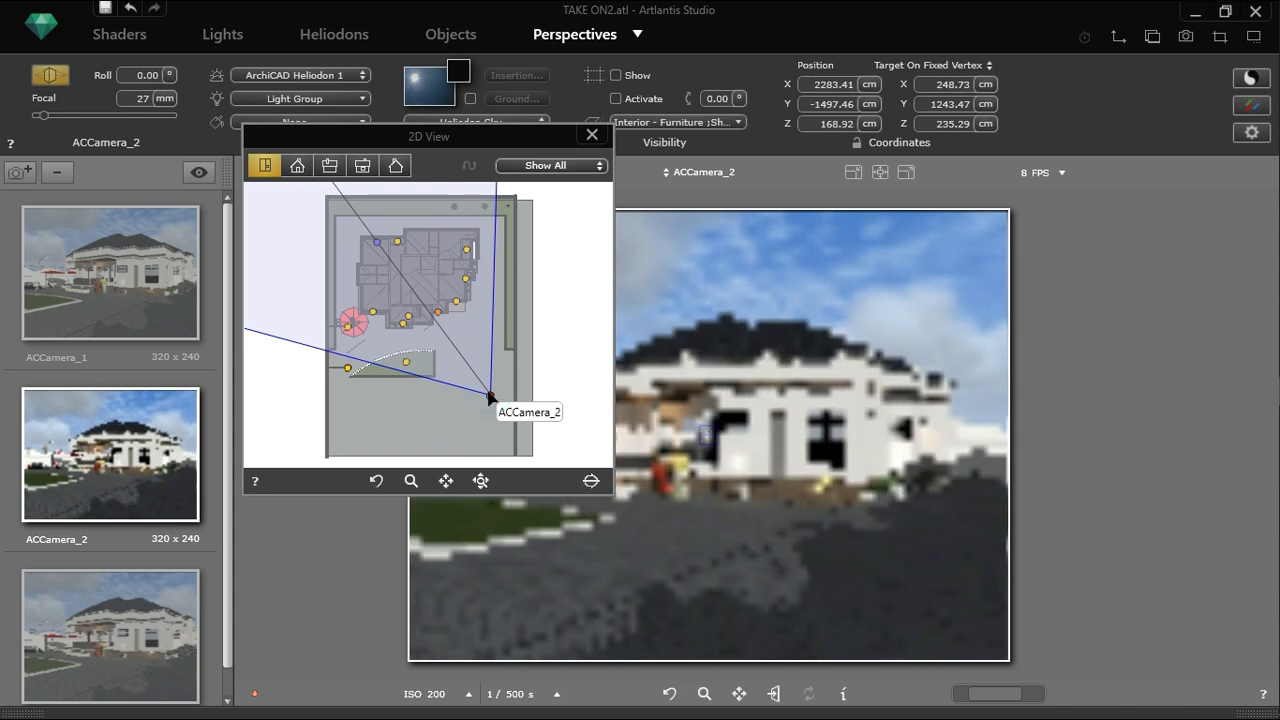
drag(490, 396, 489, 389)
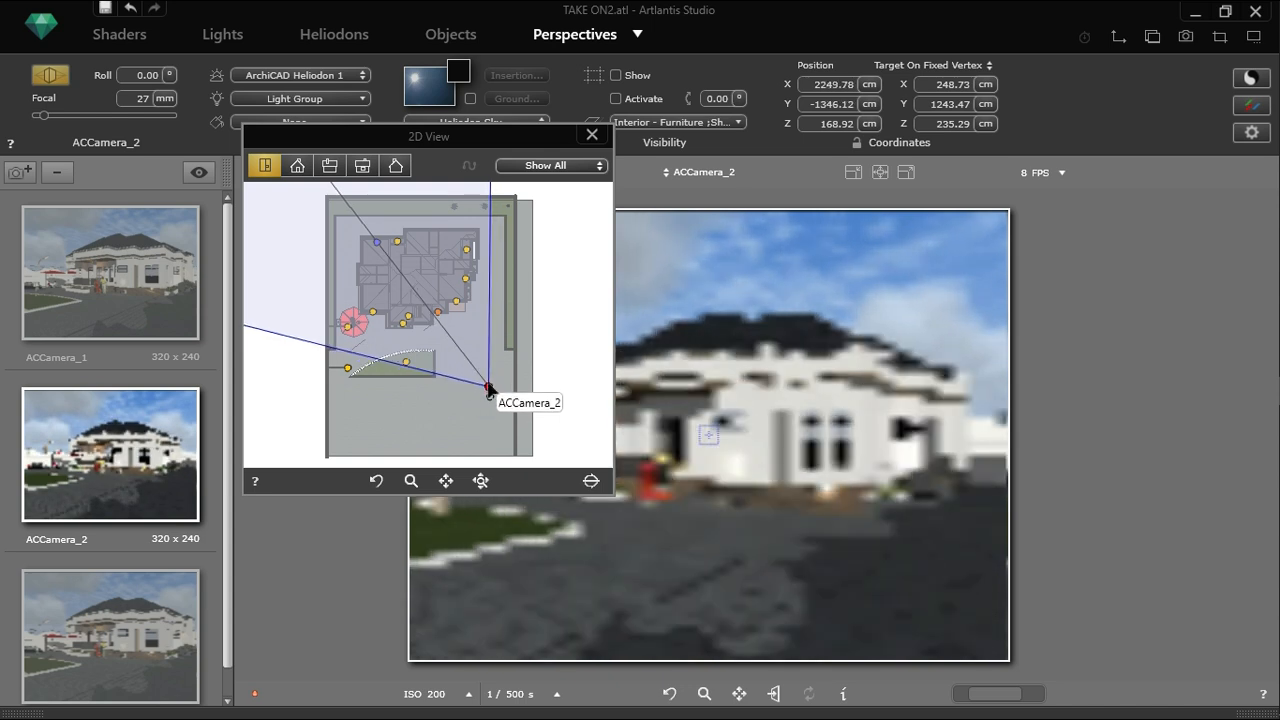
drag(486, 391, 469, 398)
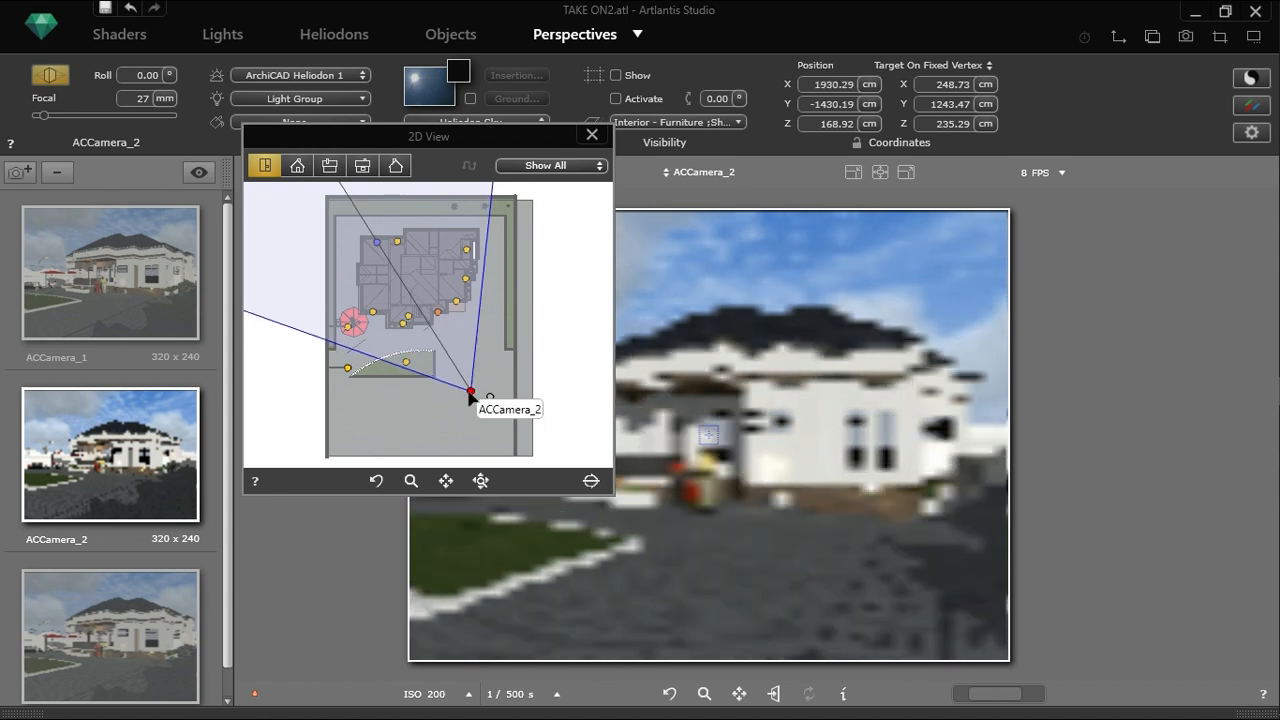
drag(429, 134, 262, 148)
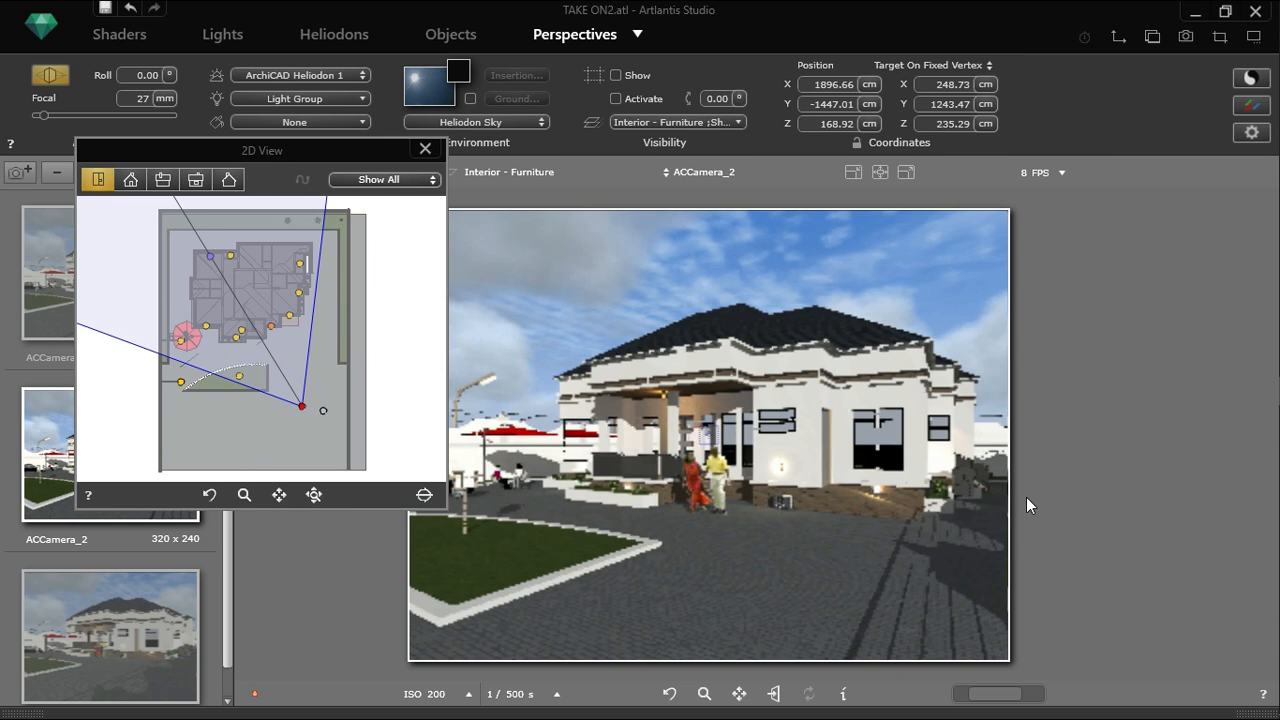
Move the ACCamera_2 viewpoint in elevation to about X 2216.15 cm, Z 40.34 cm, restore the plan view and close the 2D view
click(131, 183)
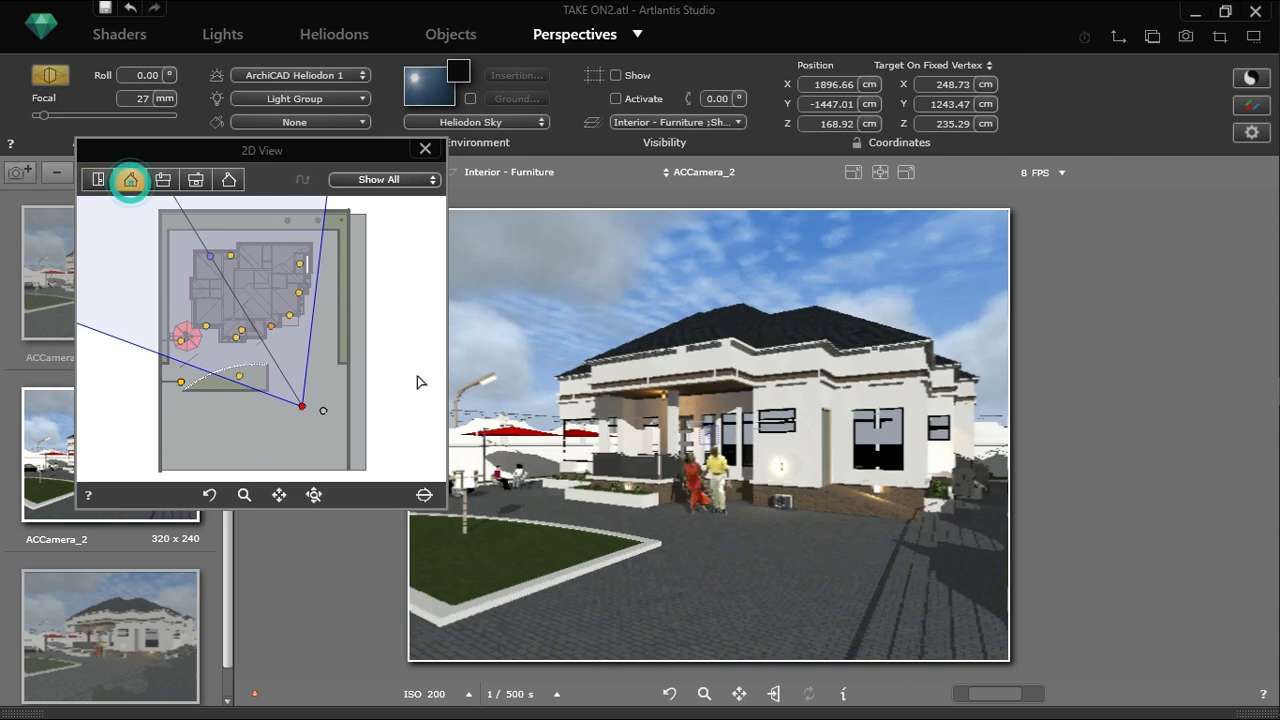
drag(320, 368, 321, 372)
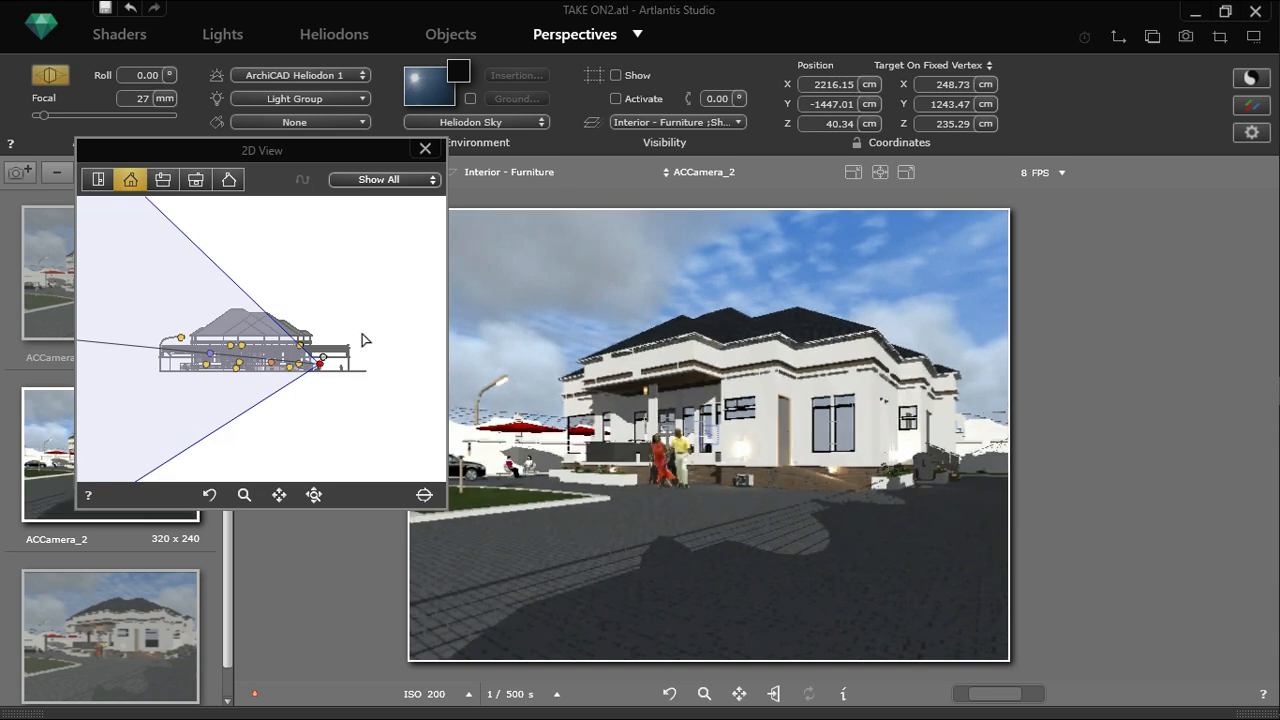
click(92, 182)
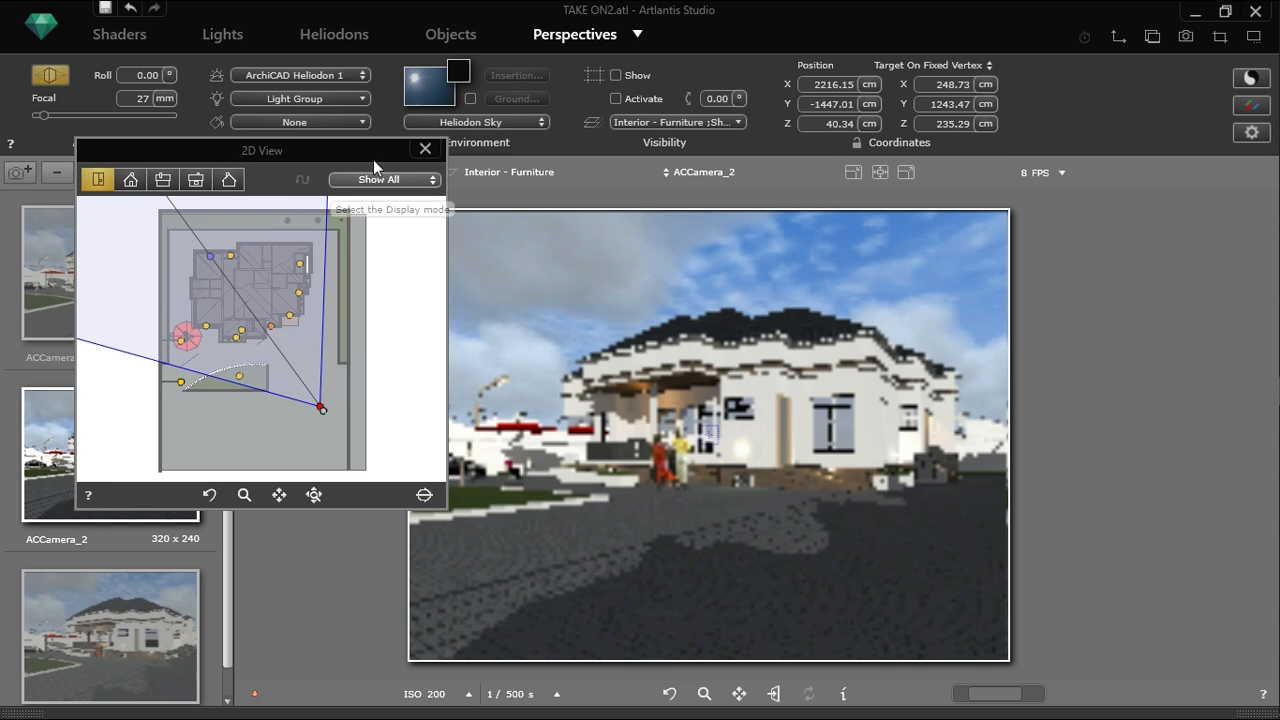
drag(346, 151, 807, 188)
drag(700, 182, 200, 124)
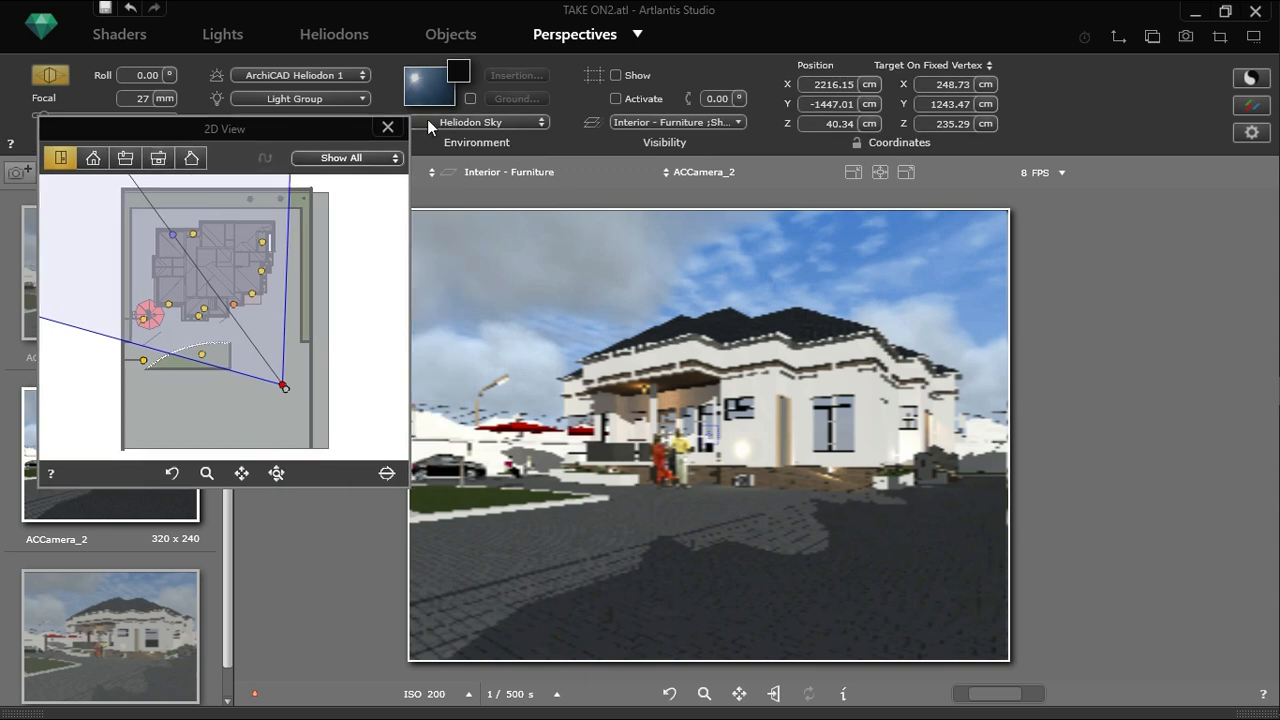
click(388, 127)
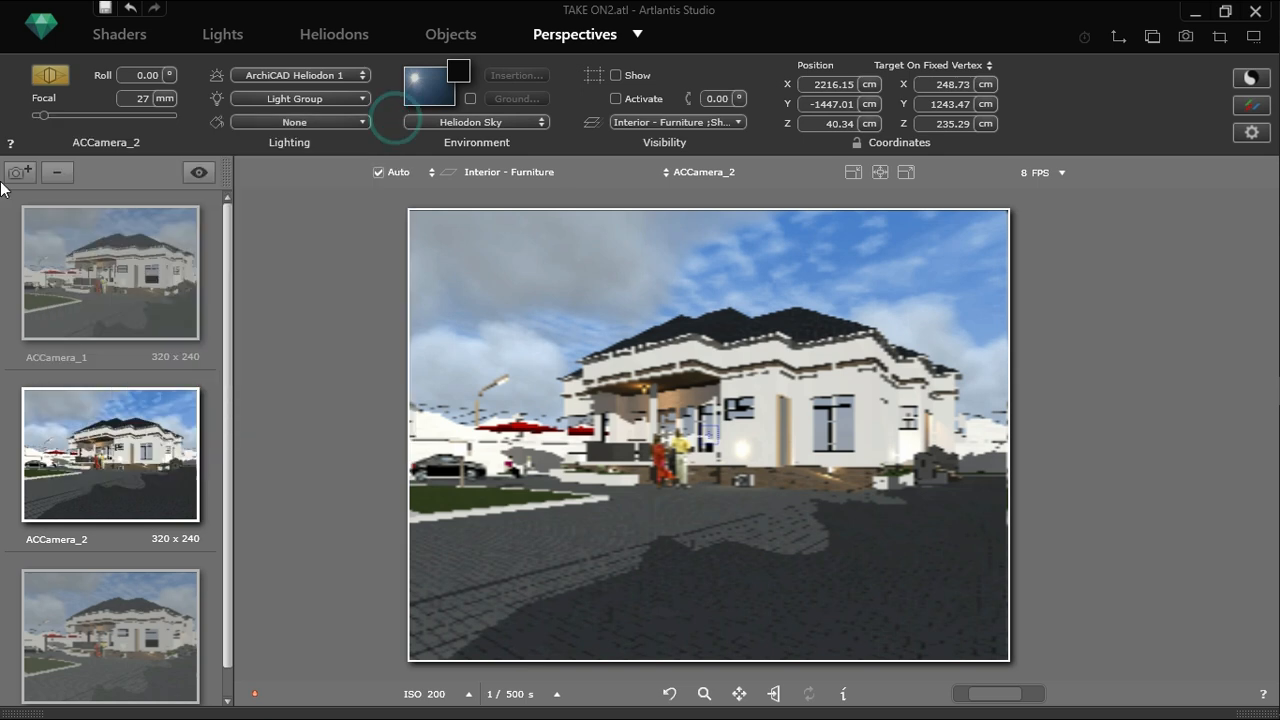
Delete the ACCamera_2 perspective from the list, keeping ACCamera_4
scroll(126, 577, down, 1)
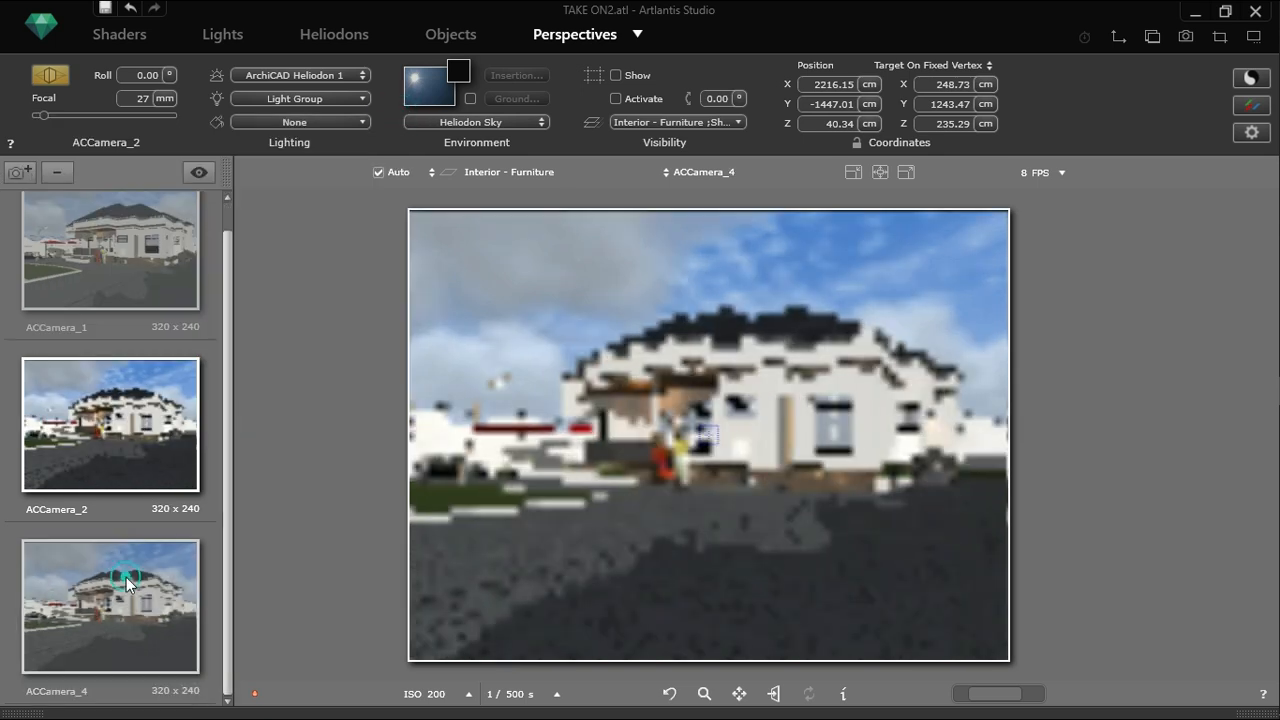
click(126, 577)
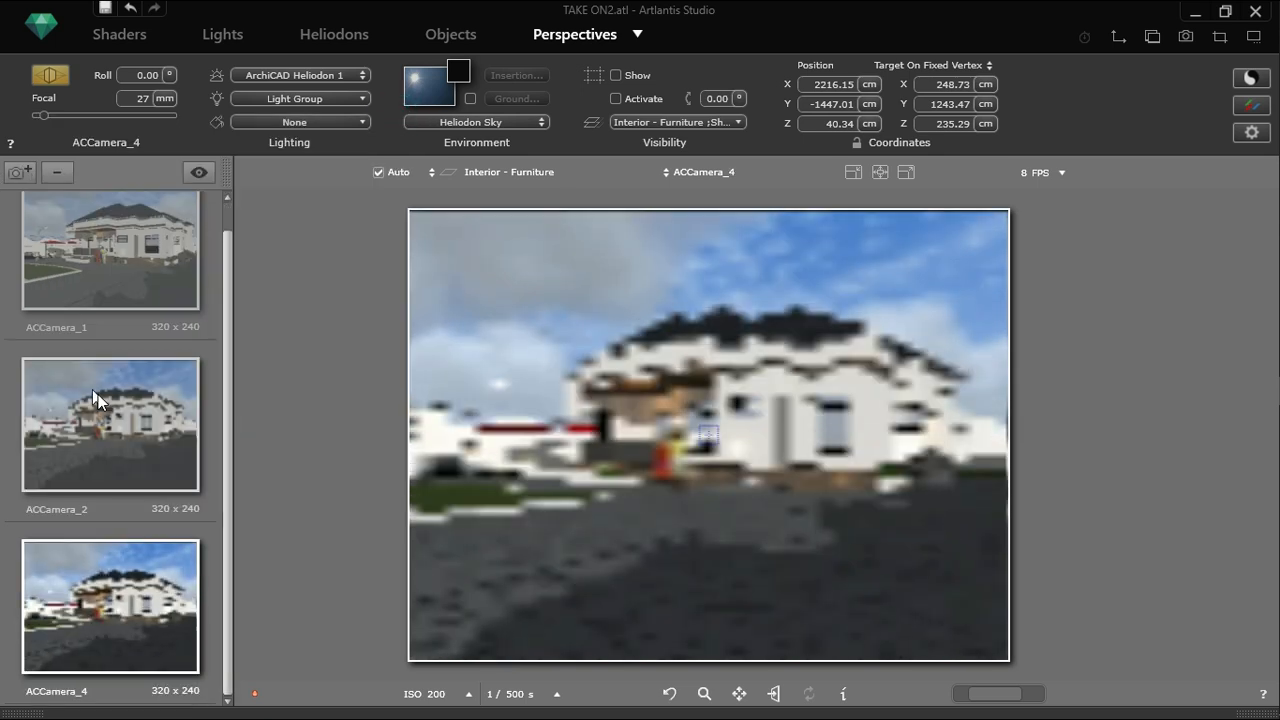
right_click(95, 392)
click(135, 422)
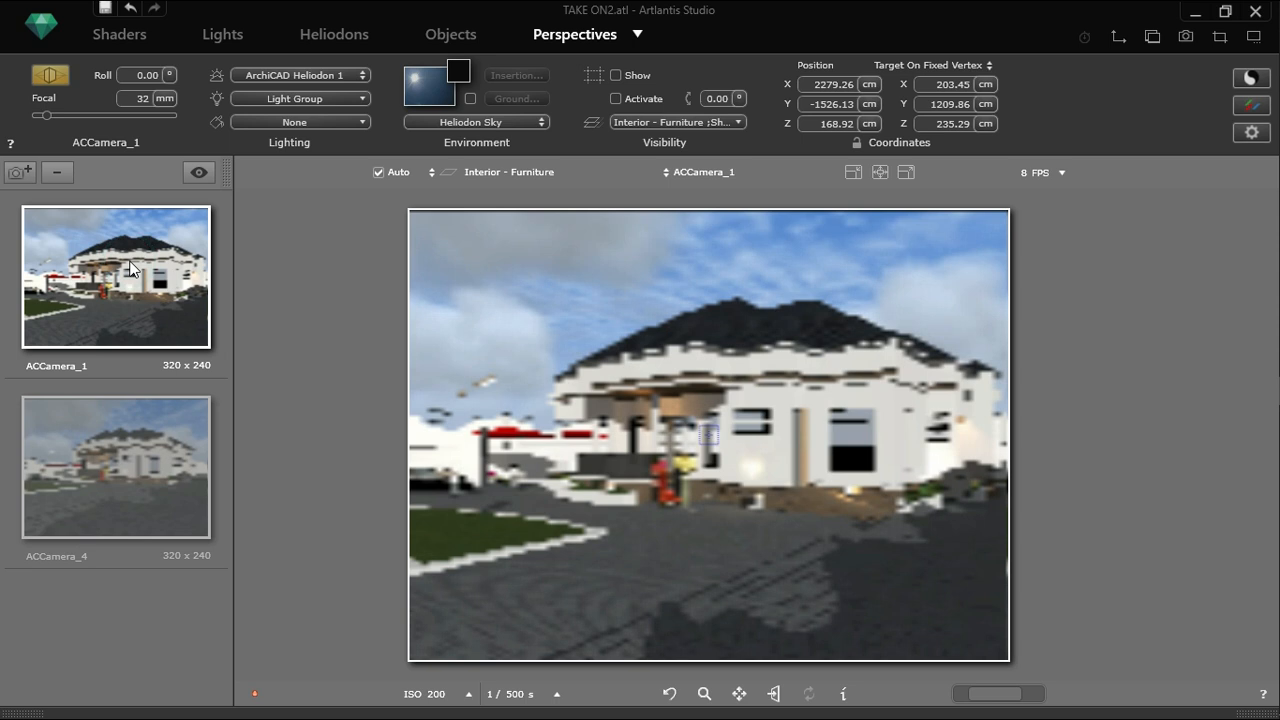
Activate the ACCamera_4 perspective and apply the Carbon fiber catalog shader to the Paint - Dark Gray material on the object beside the house
click(169, 488)
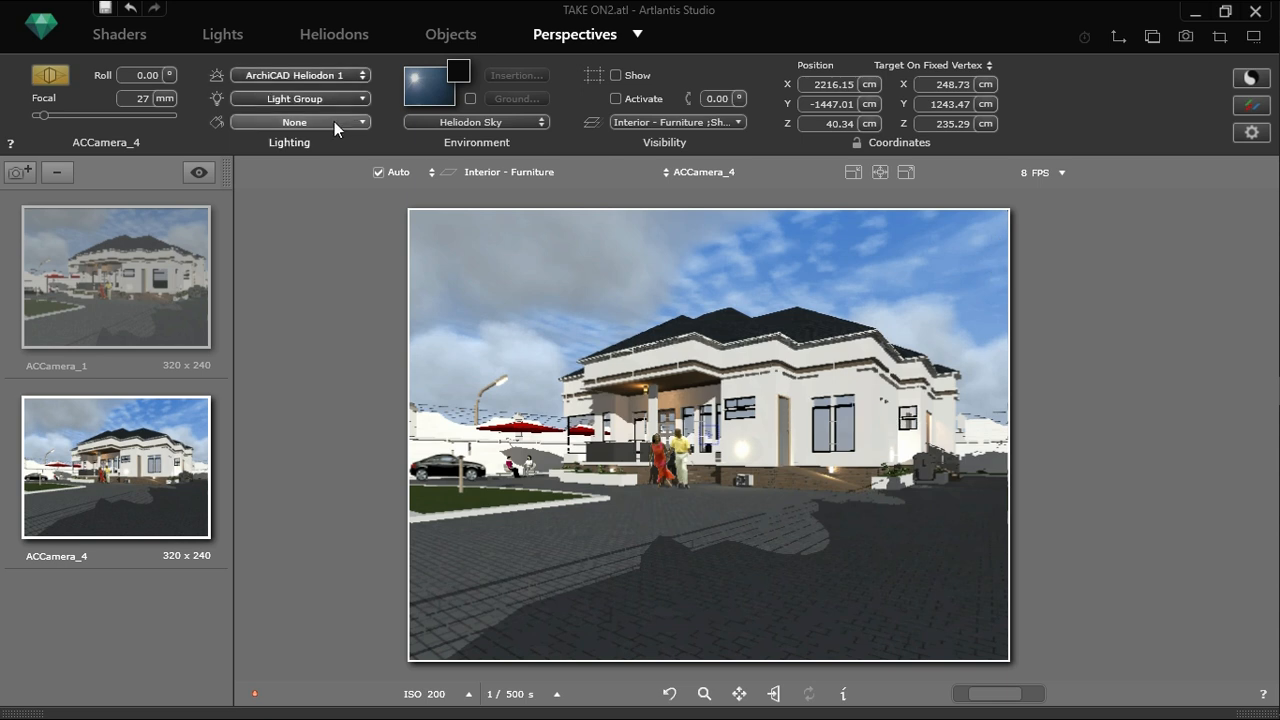
click(122, 34)
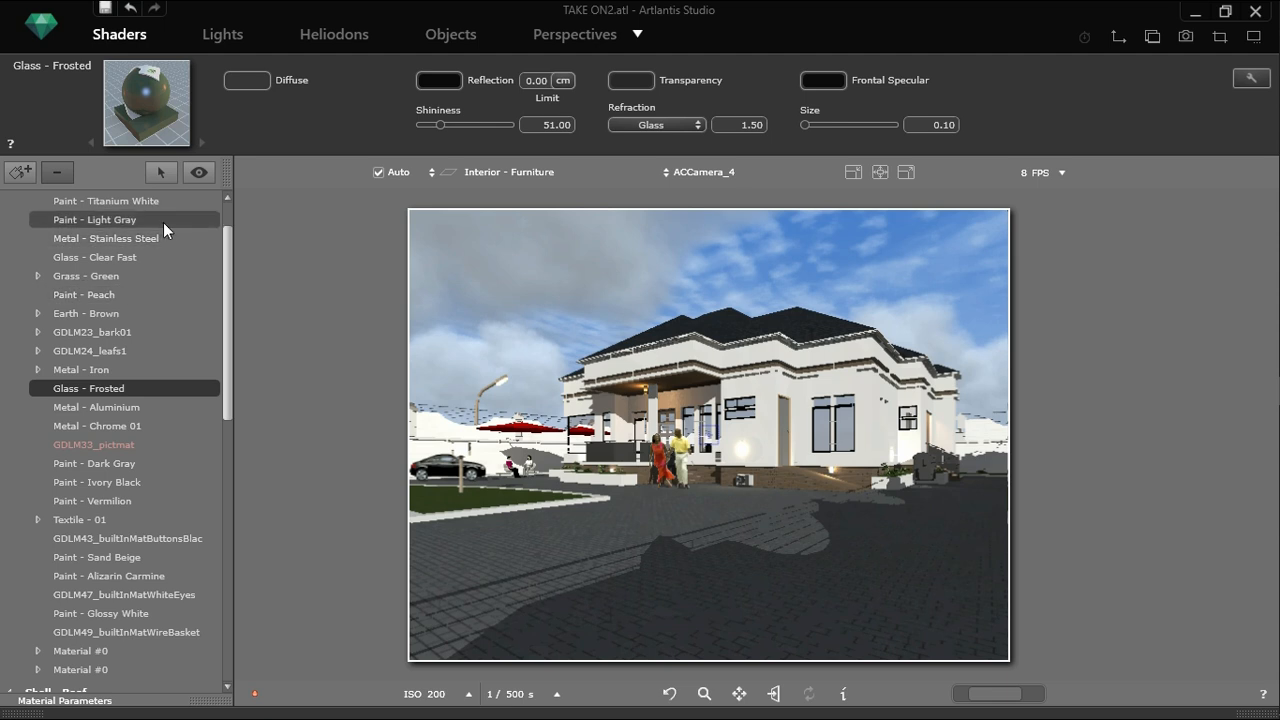
scroll(186, 356, down, 1)
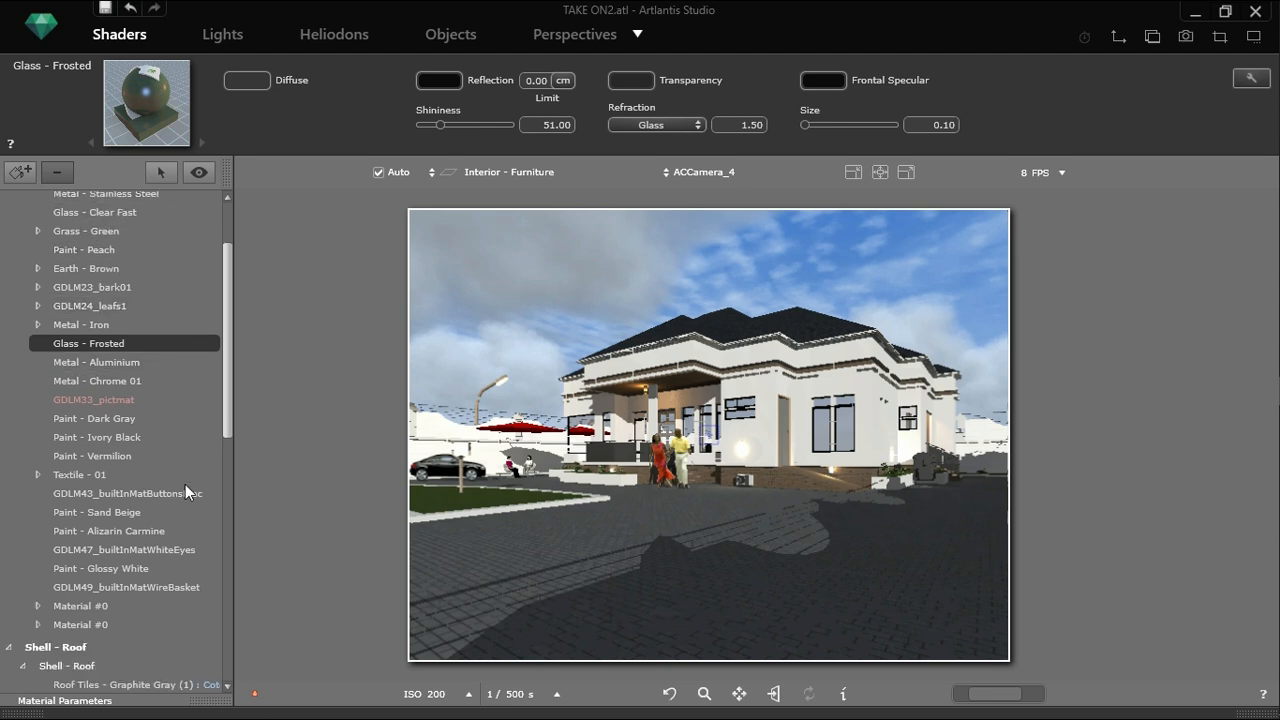
scroll(185, 485, down, 2)
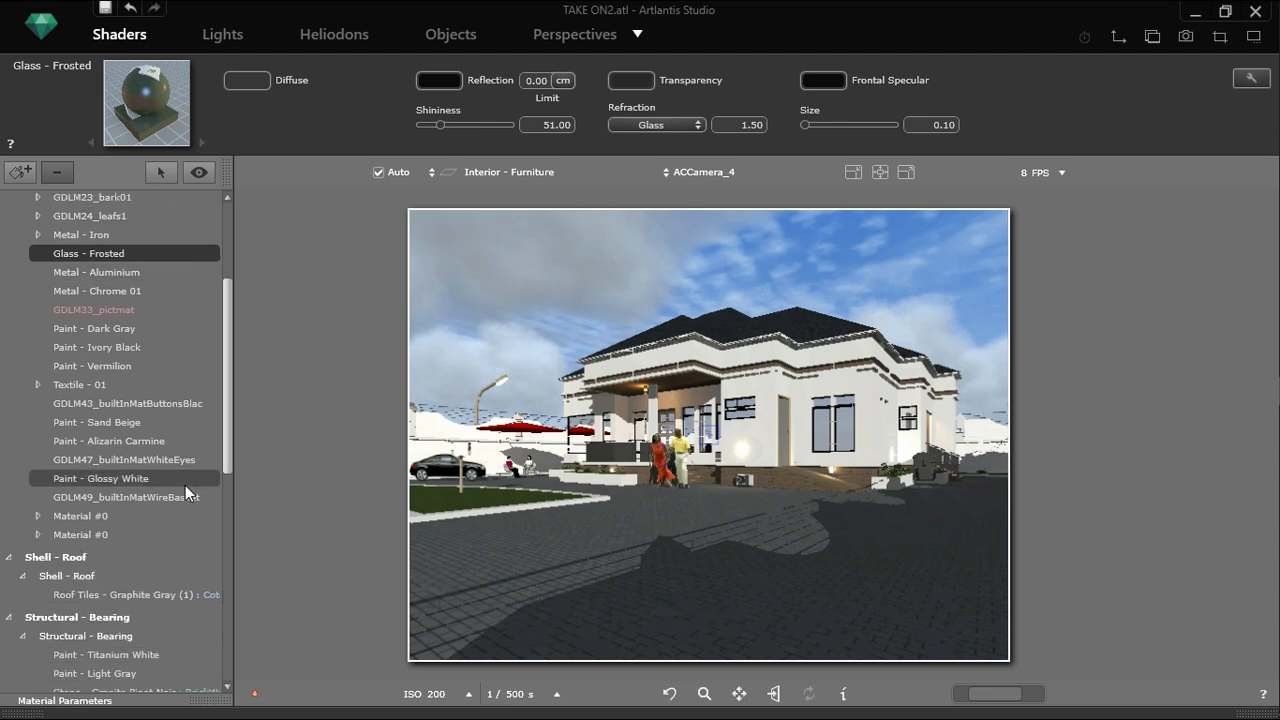
scroll(192, 468, down, 5)
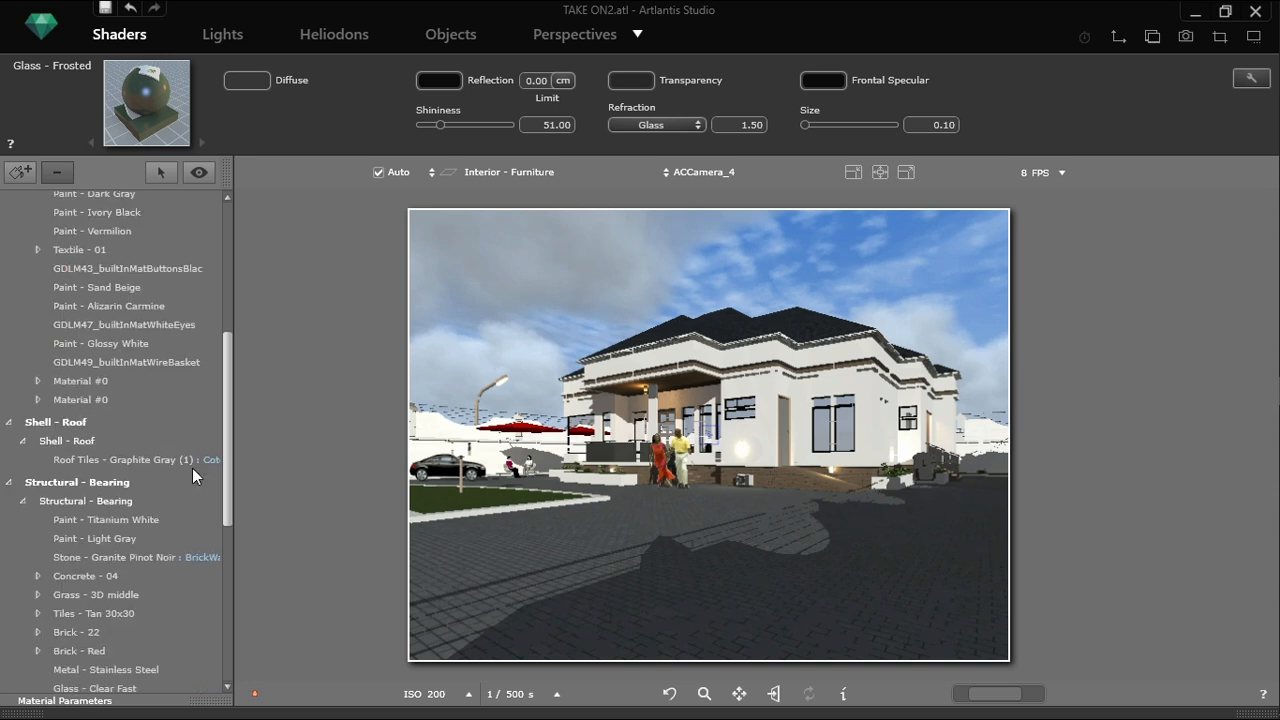
scroll(173, 501, down, 4)
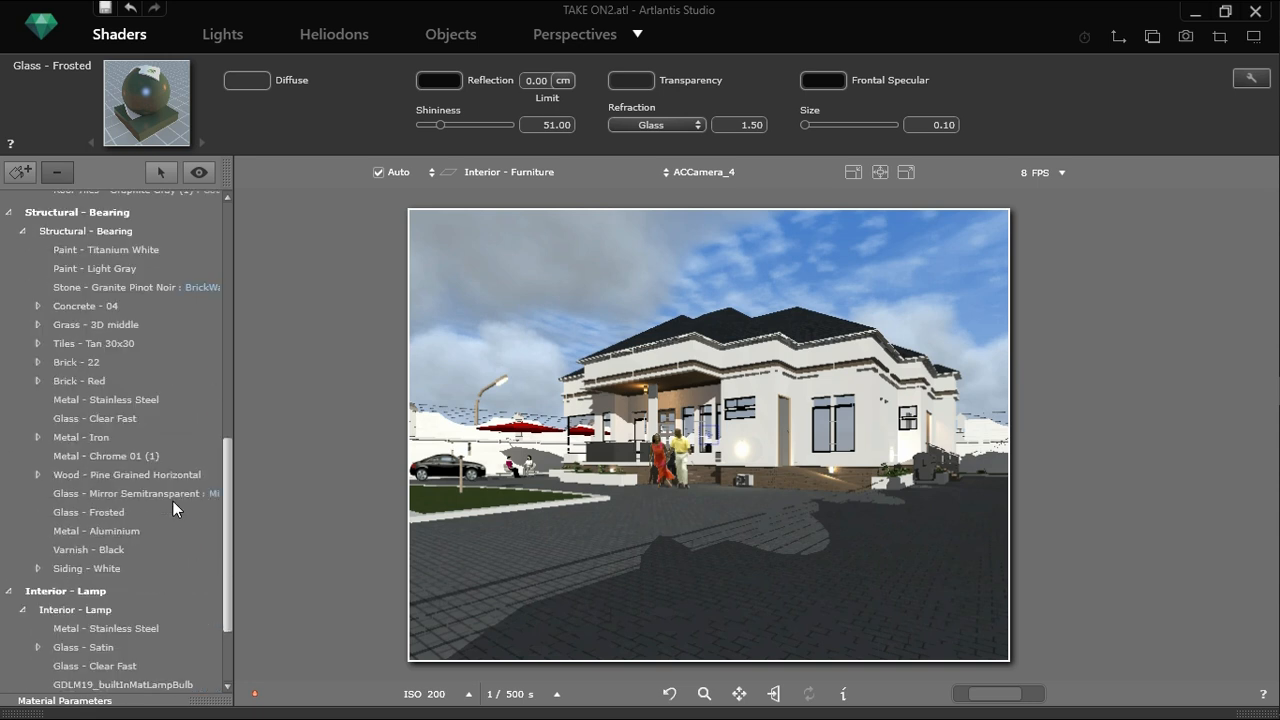
scroll(173, 501, down, 3)
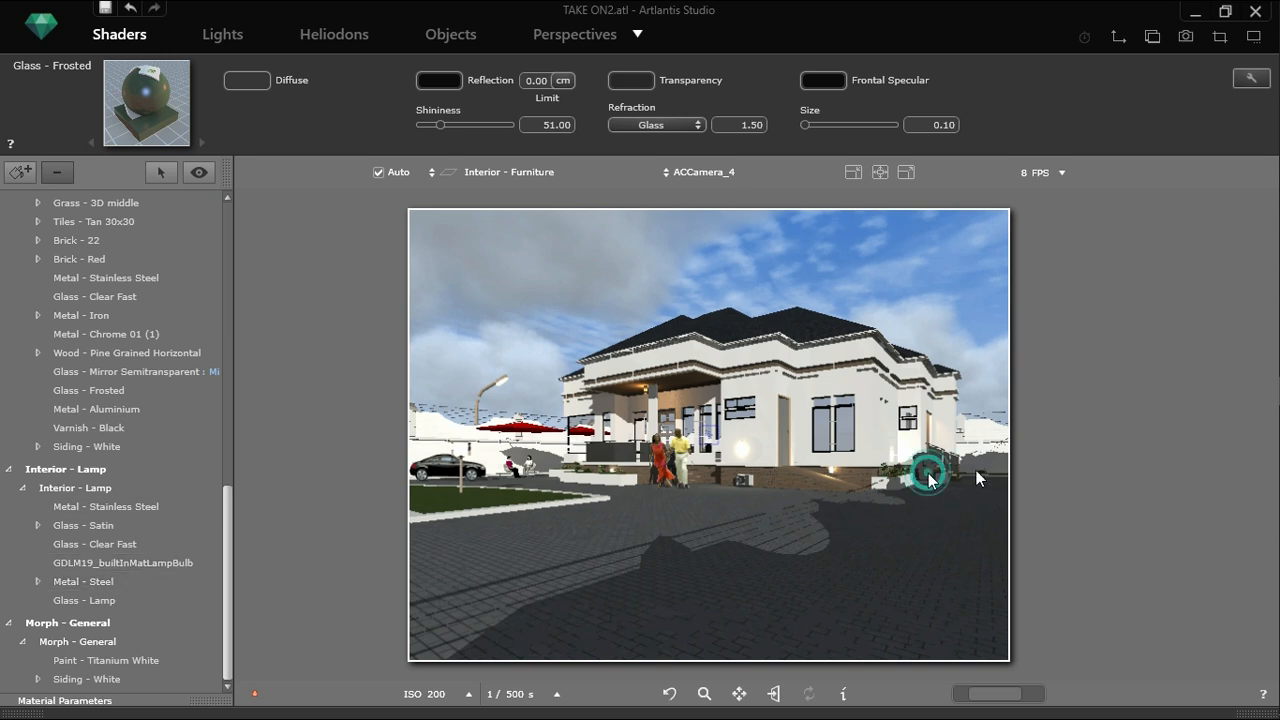
click(131, 290)
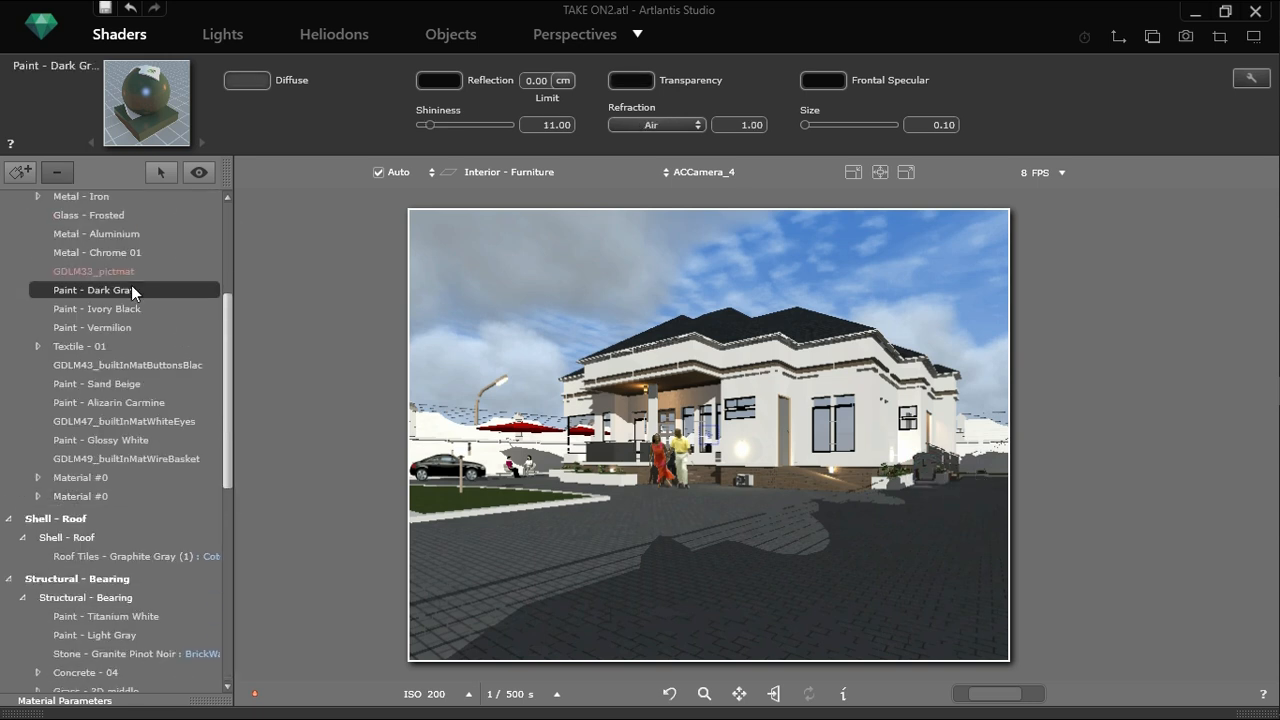
click(1233, 709)
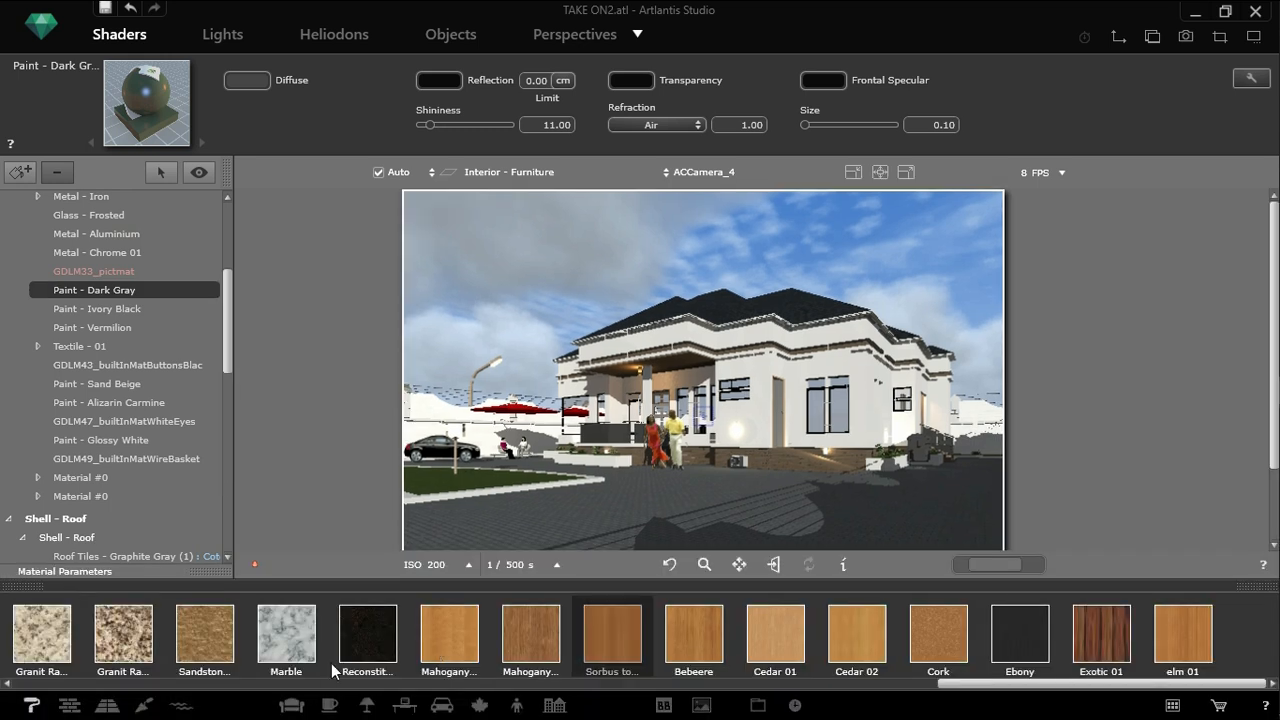
drag(1103, 683, 200, 688)
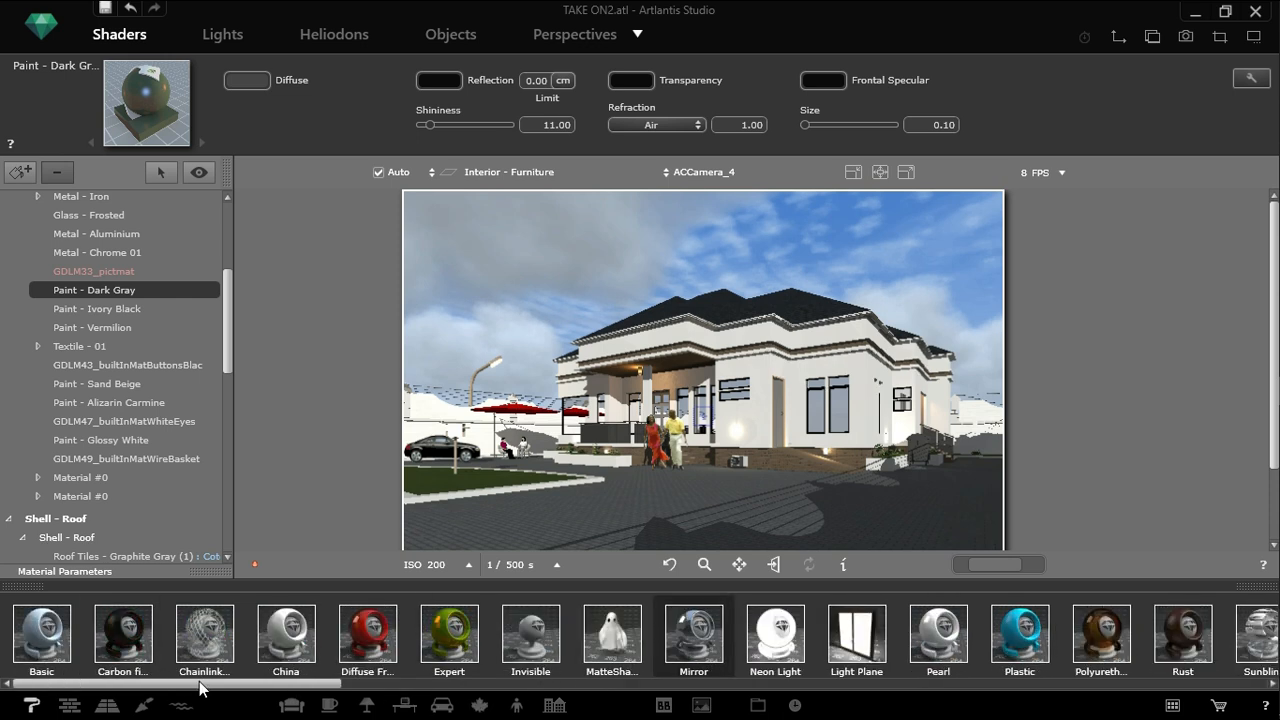
mouse_move(127, 648)
mouse_down()
mouse_move(823, 520)
mouse_move(920, 455)
mouse_up()
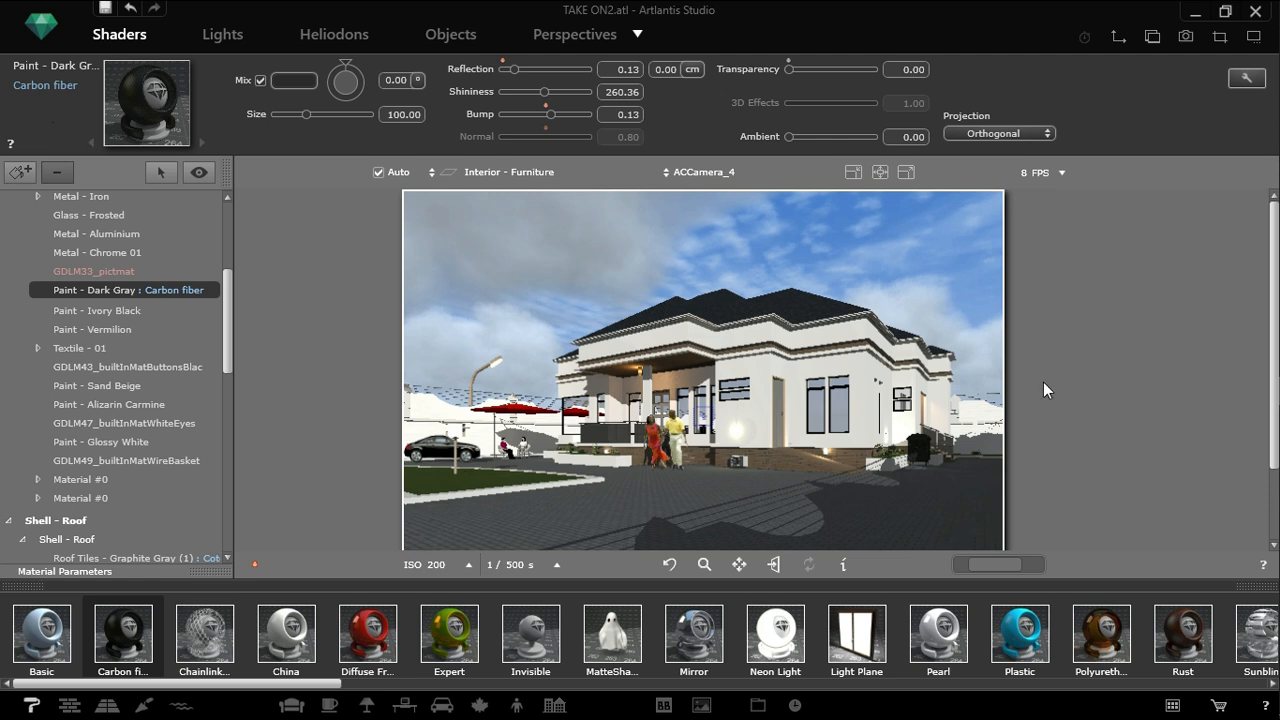
Place an Albizia julibrissin tree from the plant catalog on the lawn at about X 703 cm, Y -948 cm
click(480, 705)
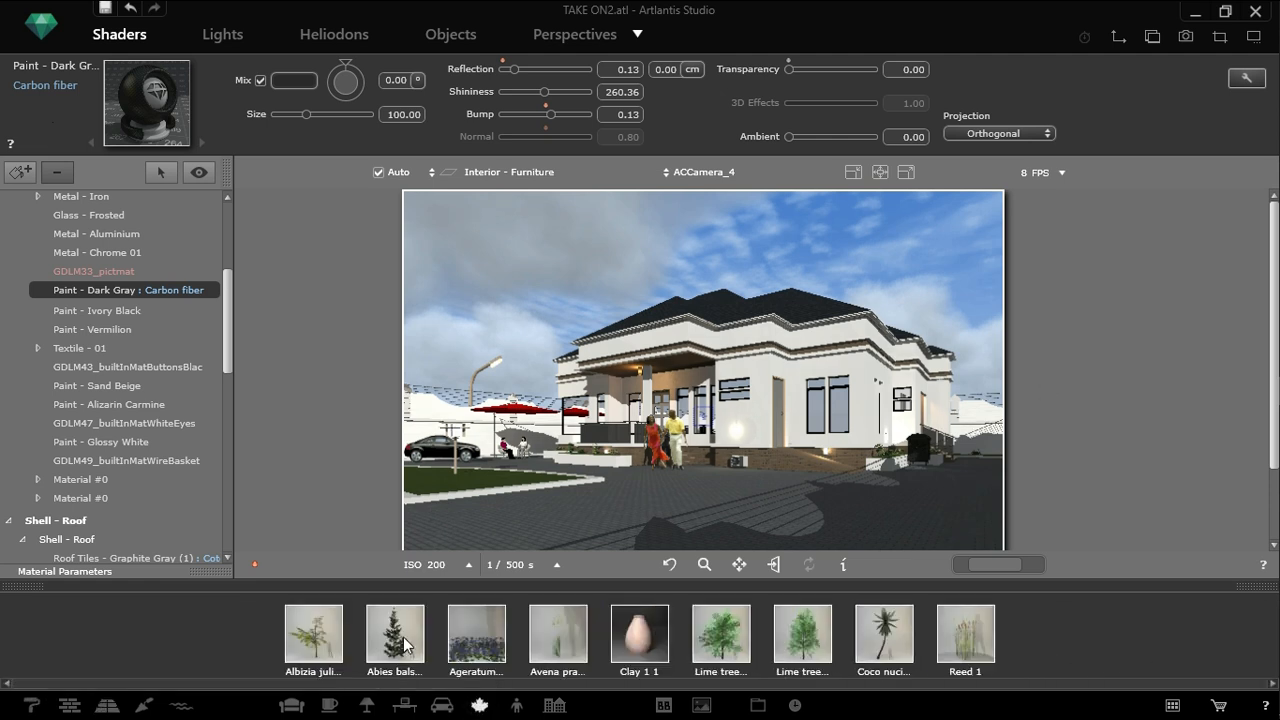
click(544, 37)
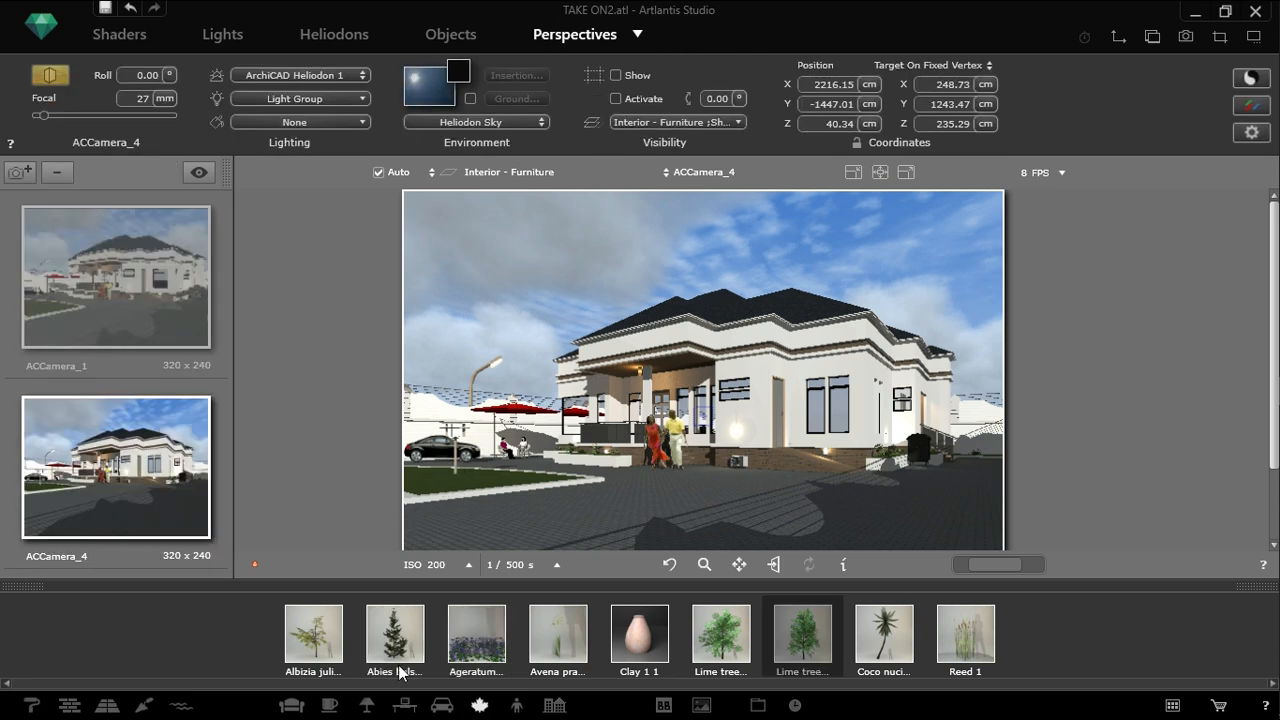
drag(316, 672, 431, 475)
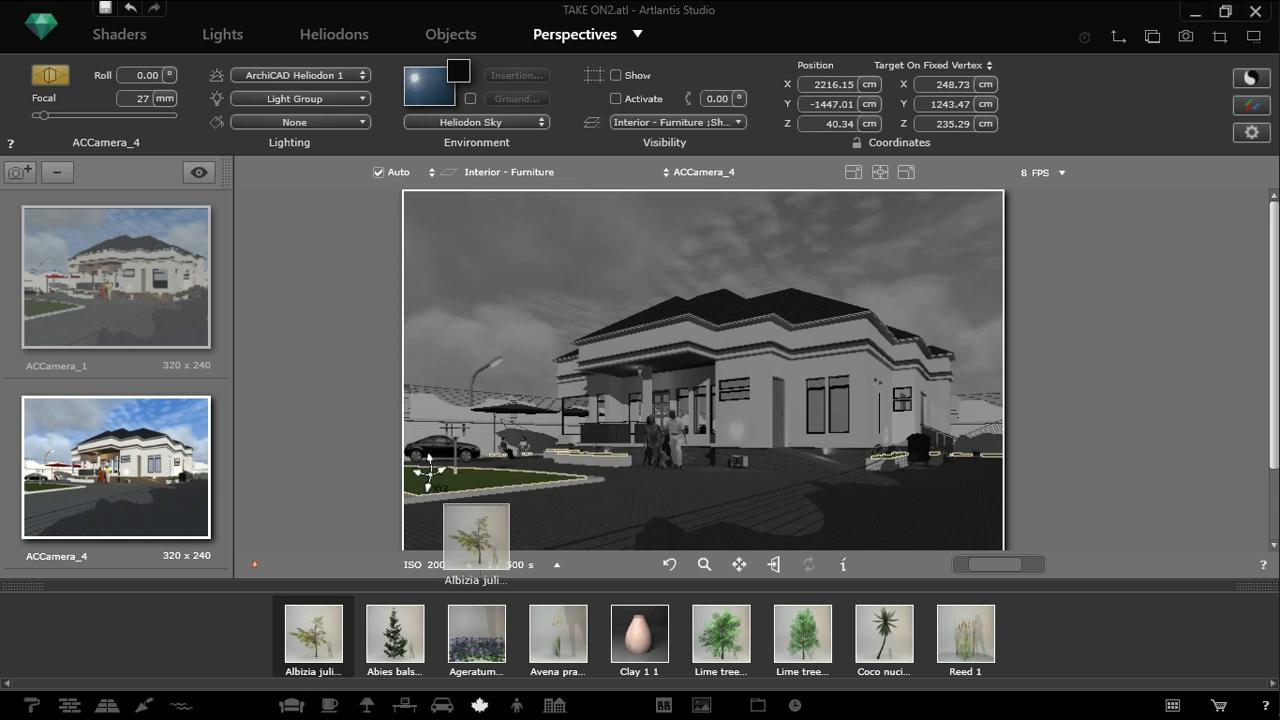
drag(430, 470, 530, 408)
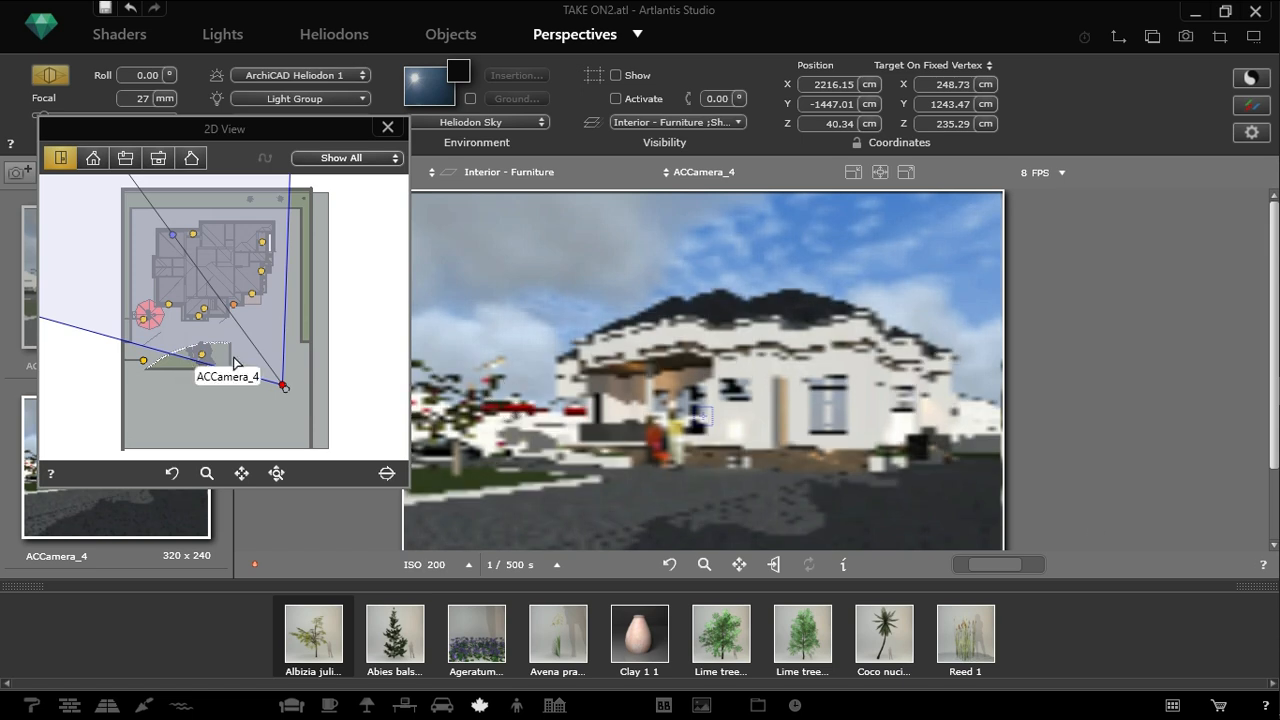
Hide the catalog, select the Albizia julibrissin in the 2D plan view and scale it to a height of about 306.56 cm
scroll(281, 362, up, 5)
scroll(265, 348, up, 5)
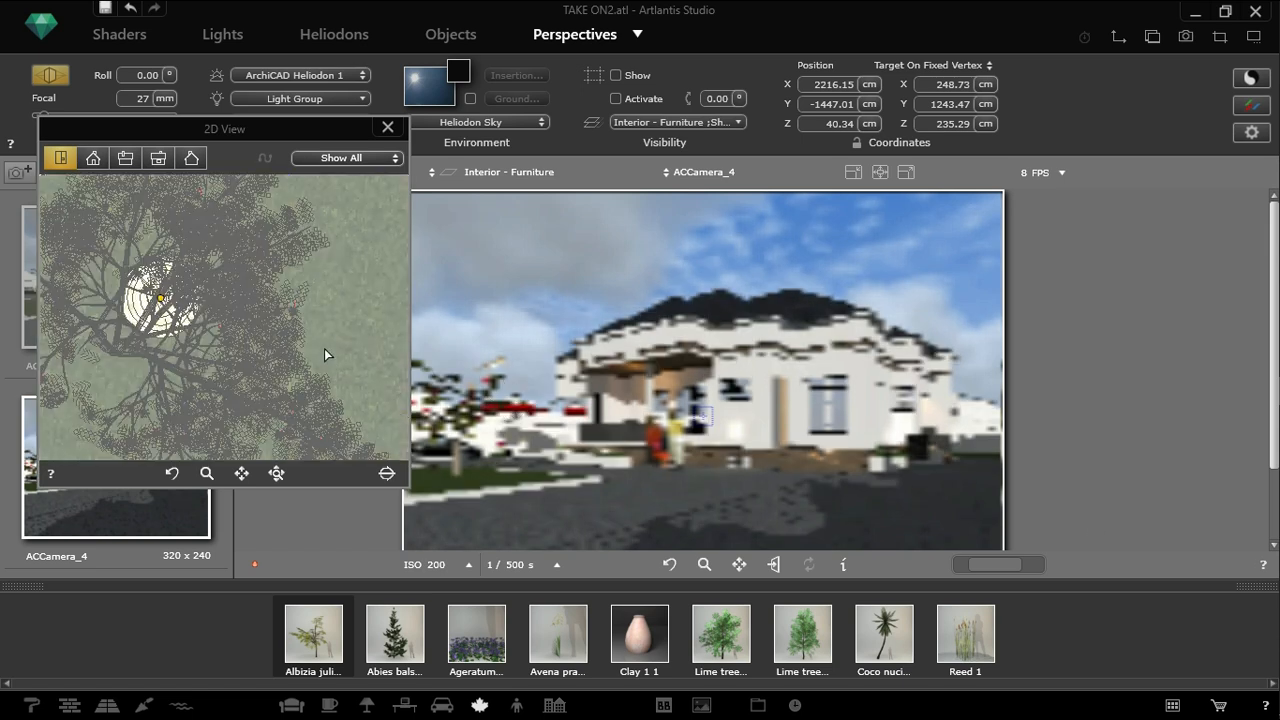
scroll(291, 340, down, 5)
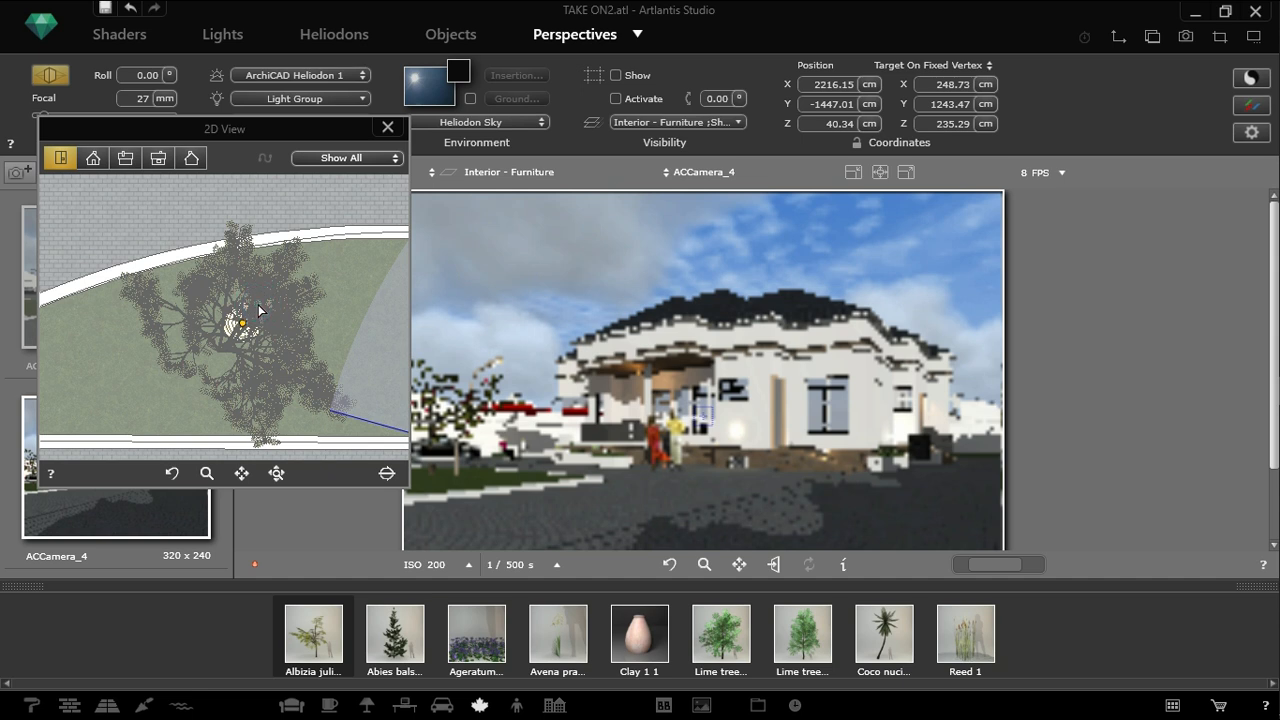
click(1264, 588)
click(296, 350)
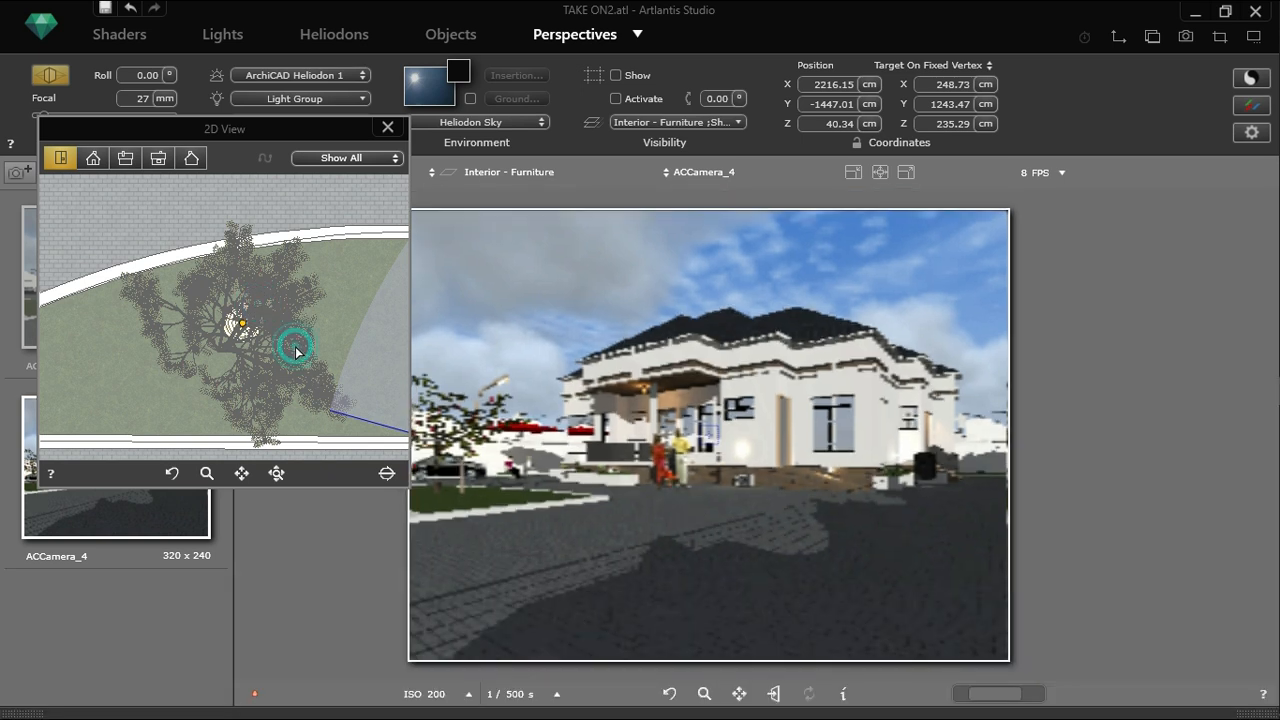
click(437, 35)
click(290, 303)
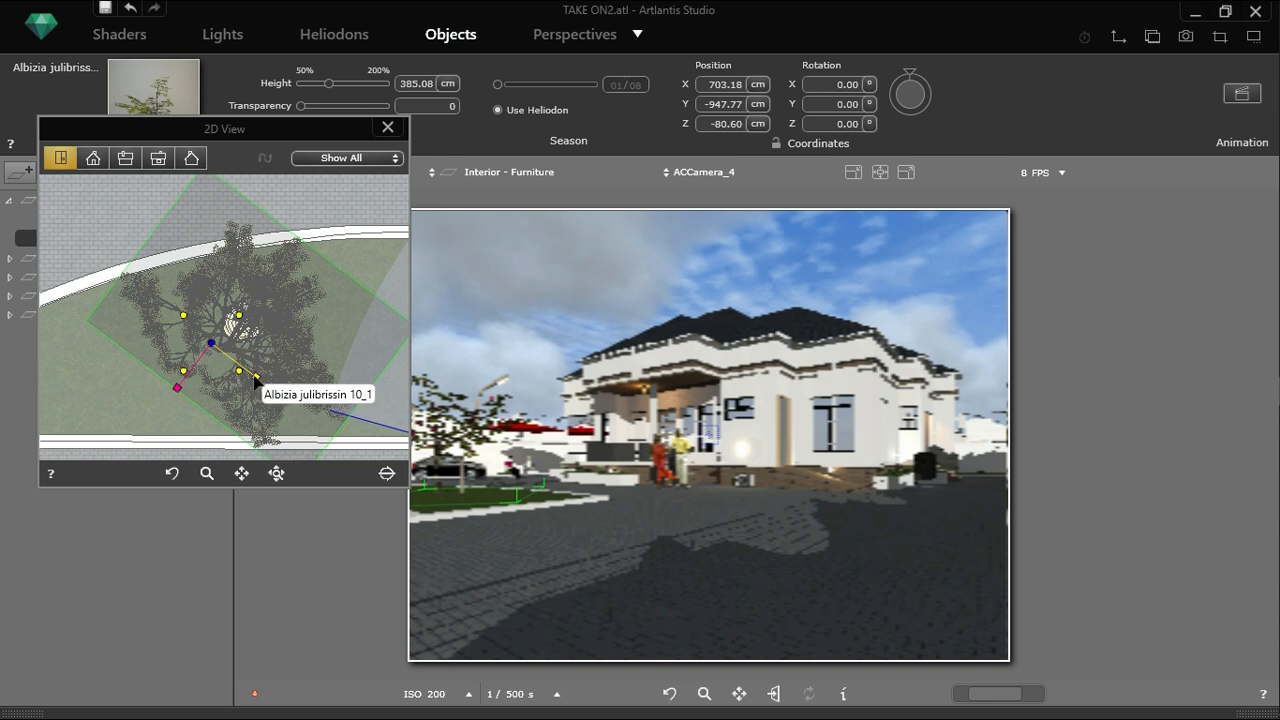
drag(256, 378, 246, 364)
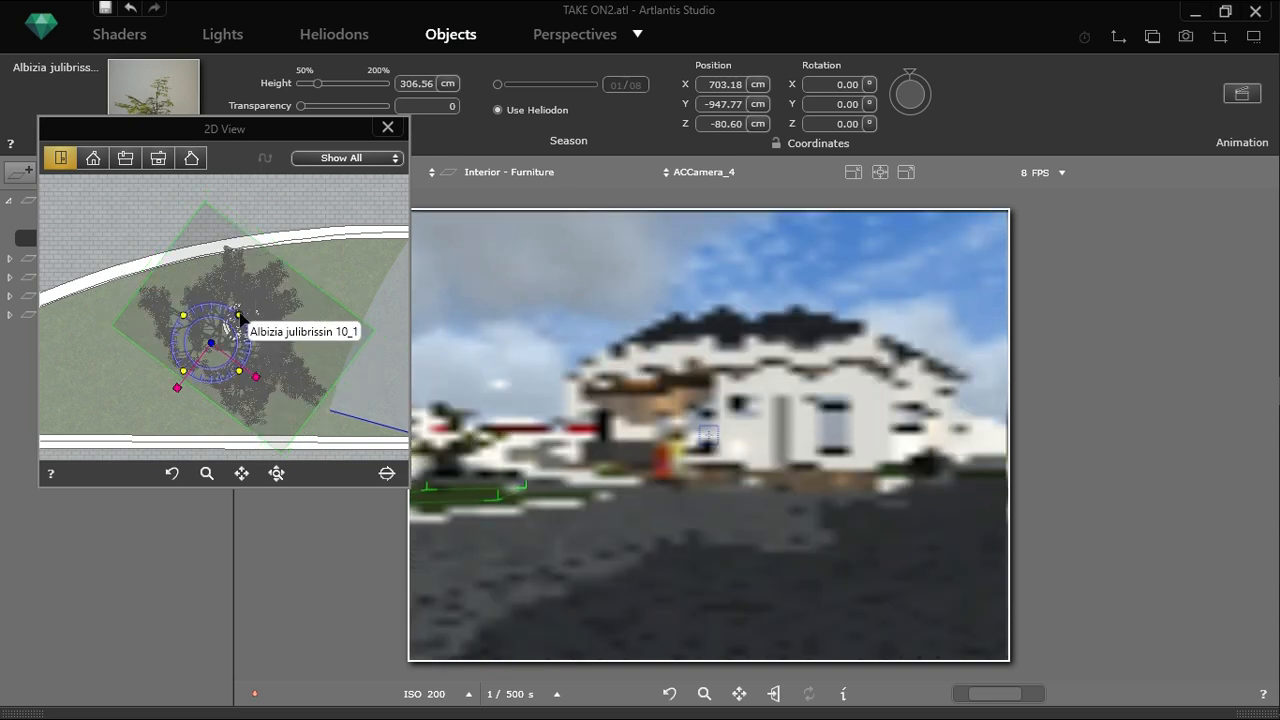
Rotate the Albizia julibrissin about 34.03° around Z in the plan view and move it to about X 678 cm, Y -965 cm
drag(240, 320, 253, 340)
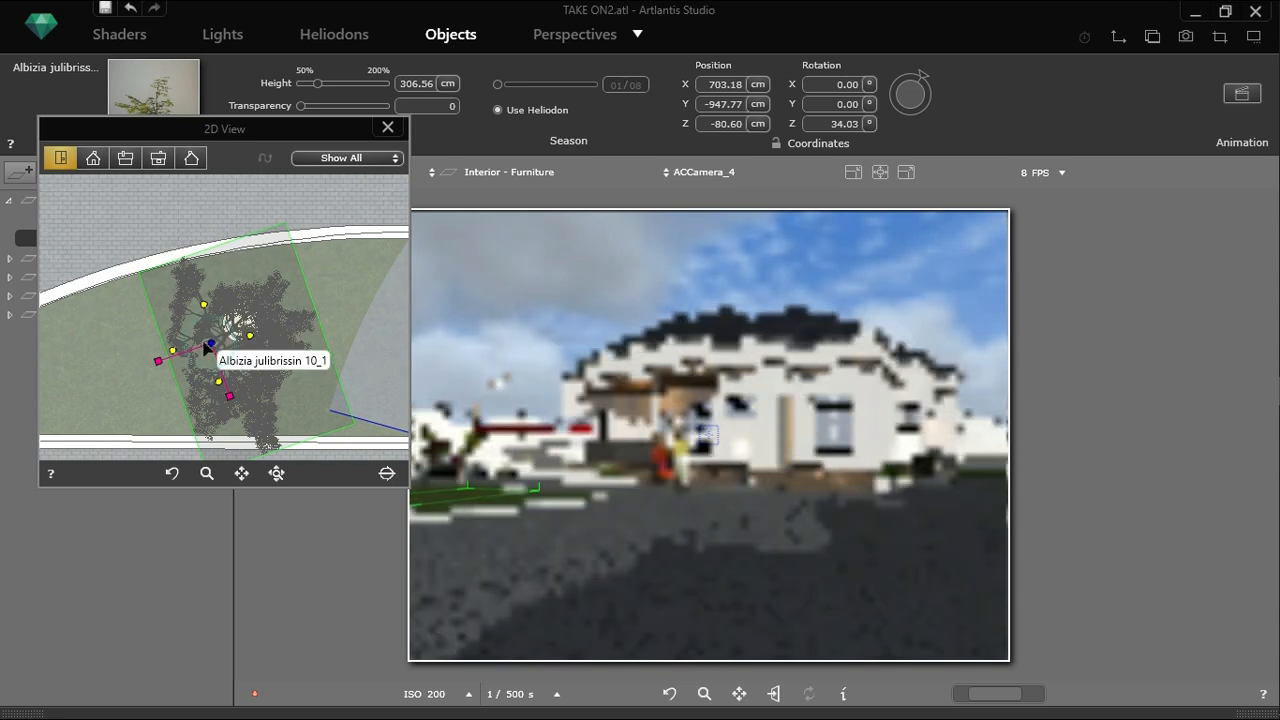
mouse_move(204, 347)
mouse_down()
mouse_move(200, 337)
mouse_move(202, 357)
mouse_up()
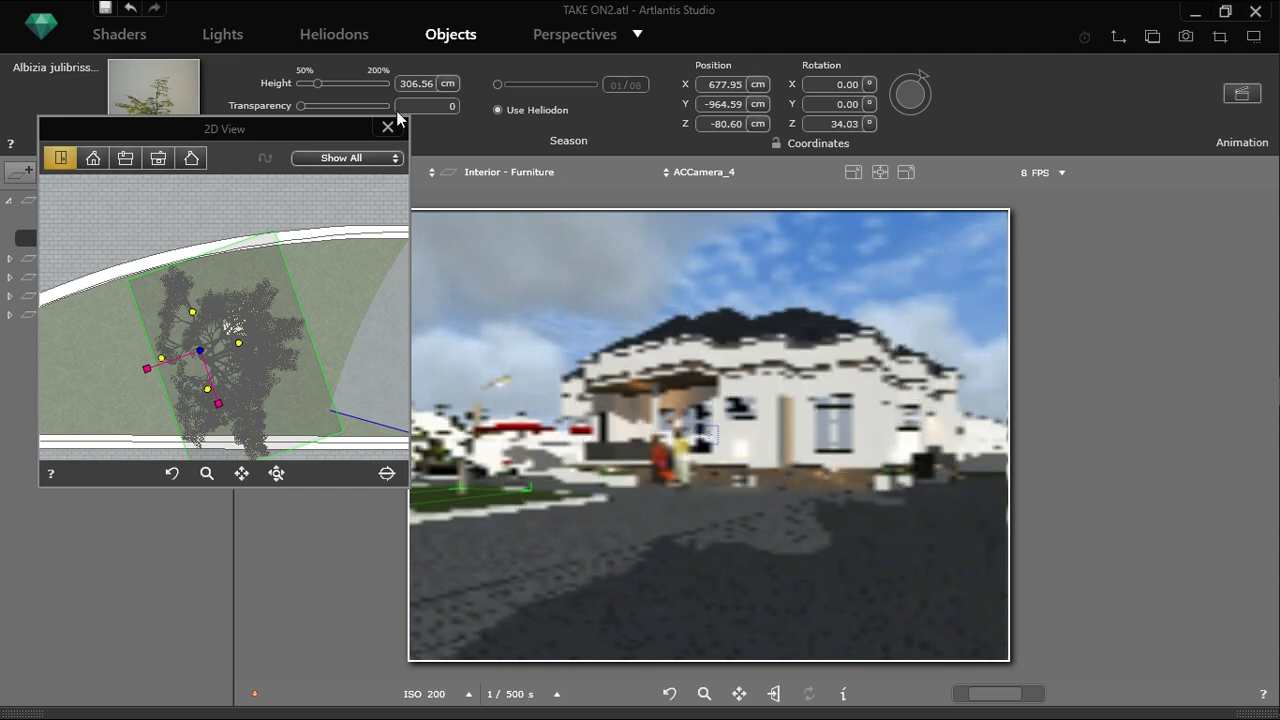
Examine the Albizia julibrissin's height and position against the house in the different 2D elevation views
click(193, 158)
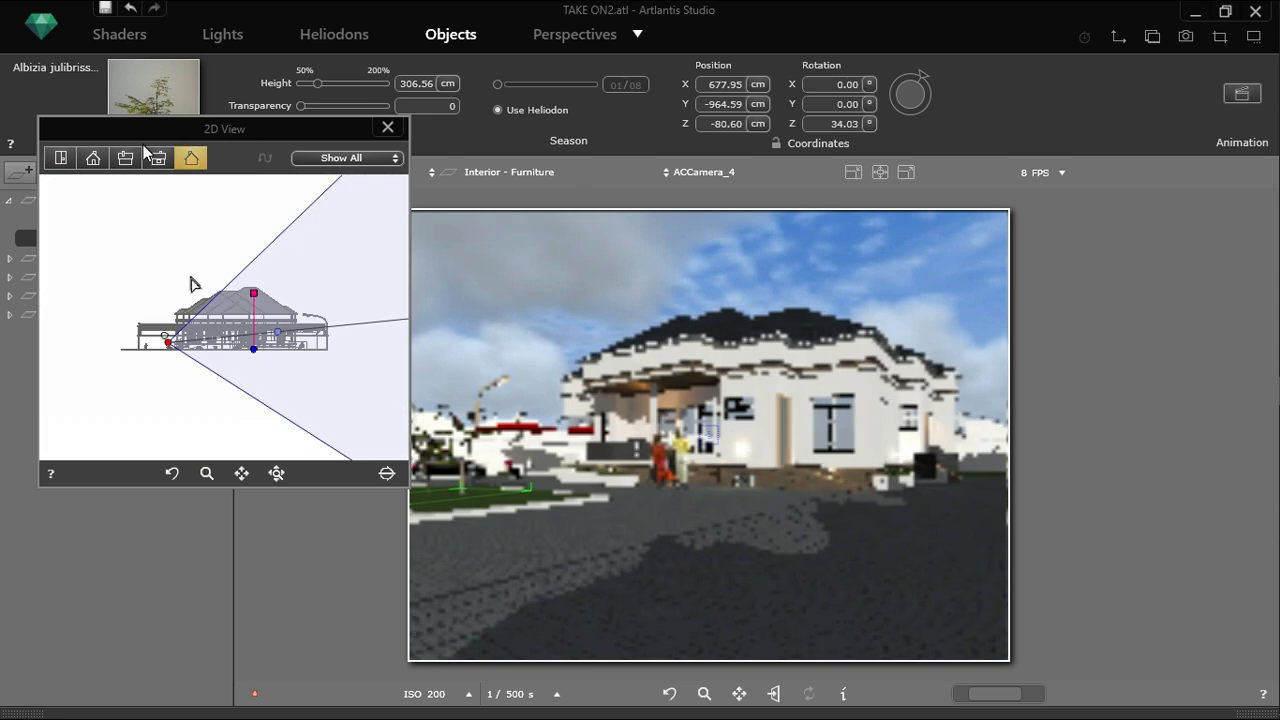
scroll(194, 276, up, 3)
scroll(194, 260, down, 2)
scroll(300, 386, up, 2)
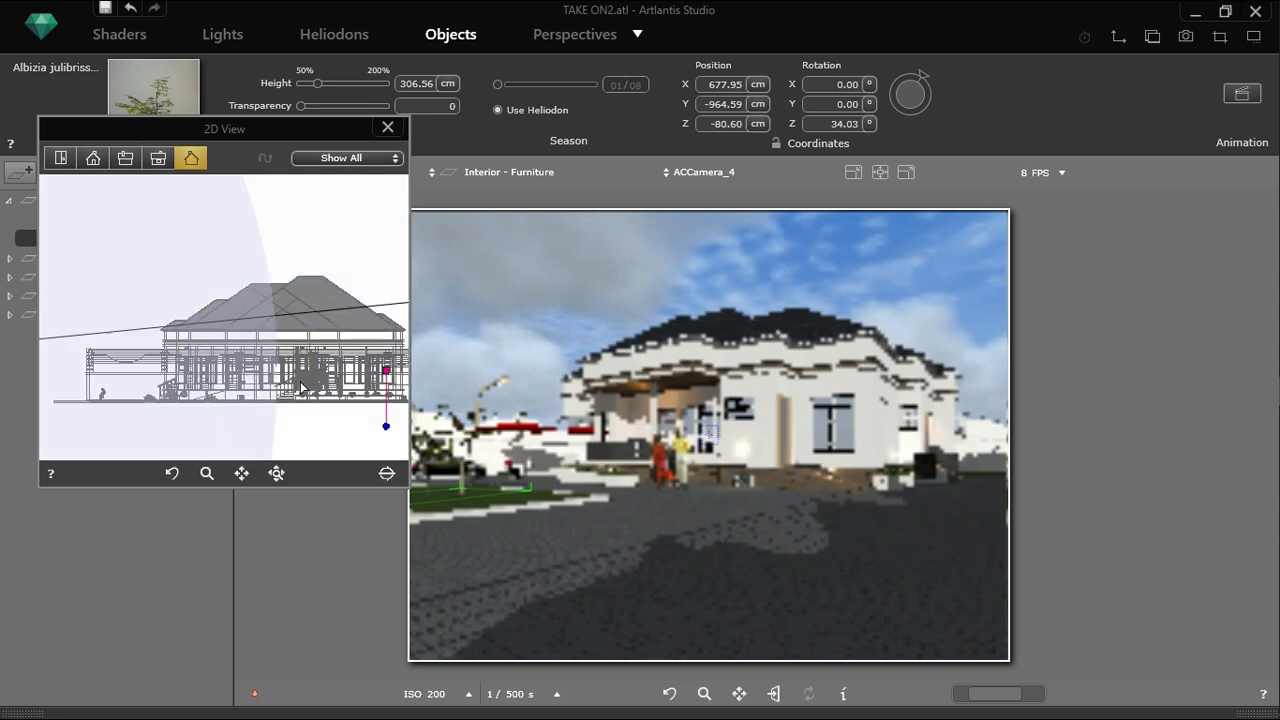
scroll(310, 362, up, 3)
scroll(316, 340, down, 2)
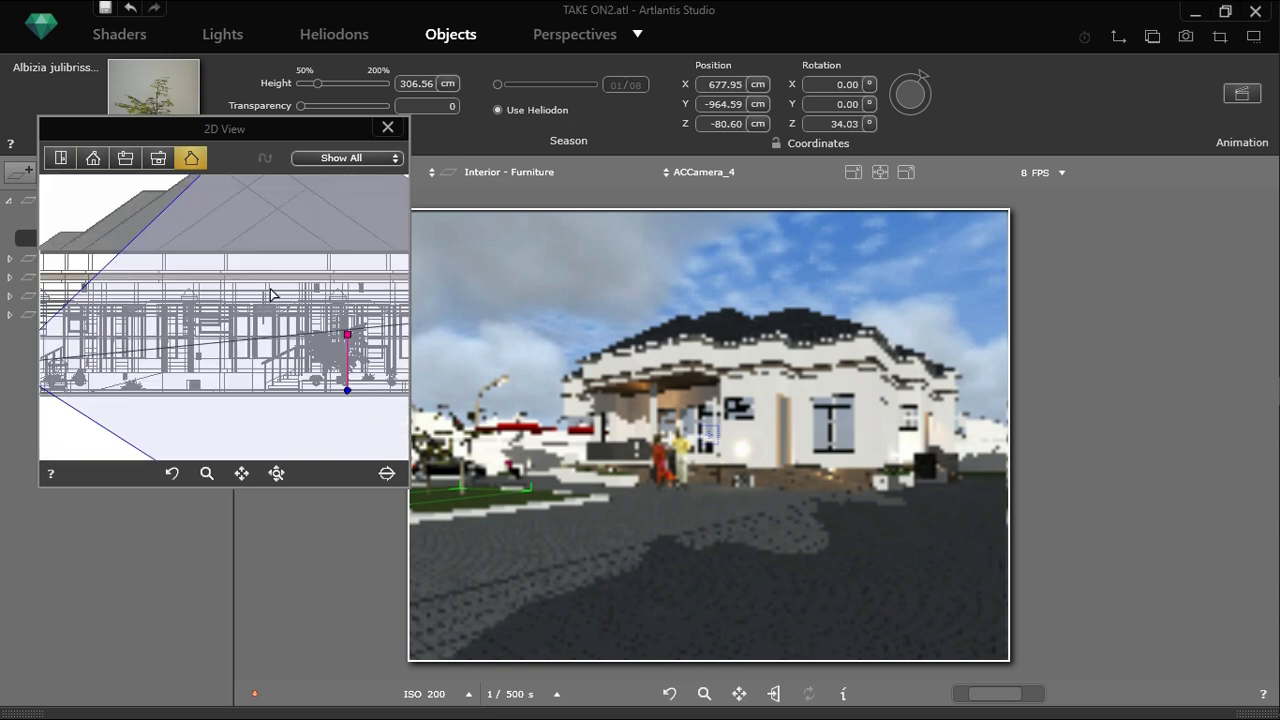
click(159, 160)
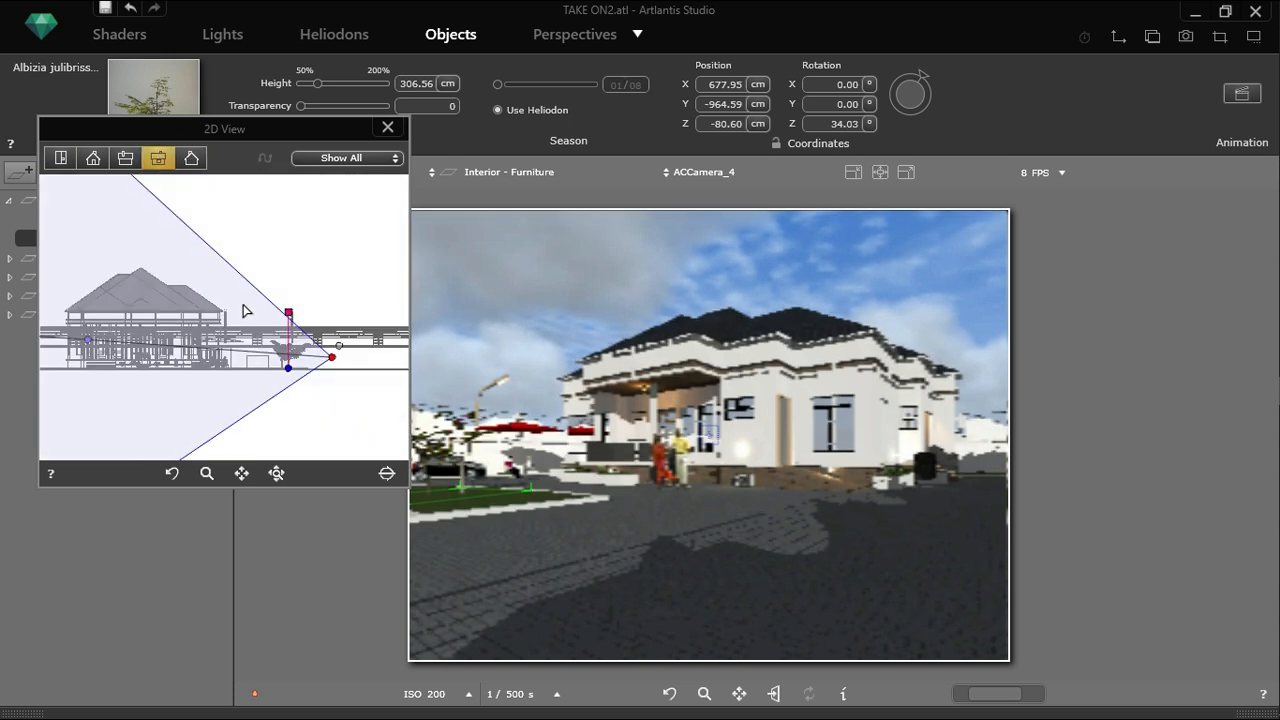
scroll(299, 369, up, 3)
scroll(300, 367, down, 1)
scroll(277, 341, up, 3)
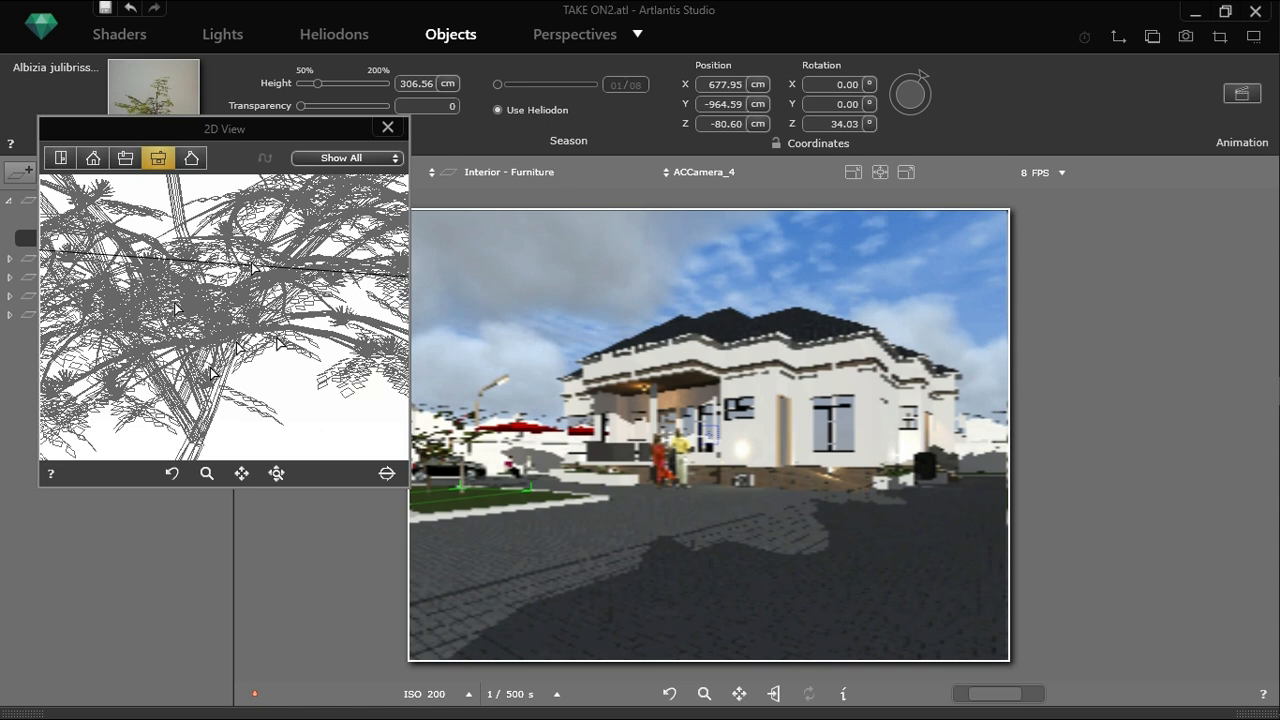
scroll(260, 310, down, 3)
scroll(262, 309, down, 2)
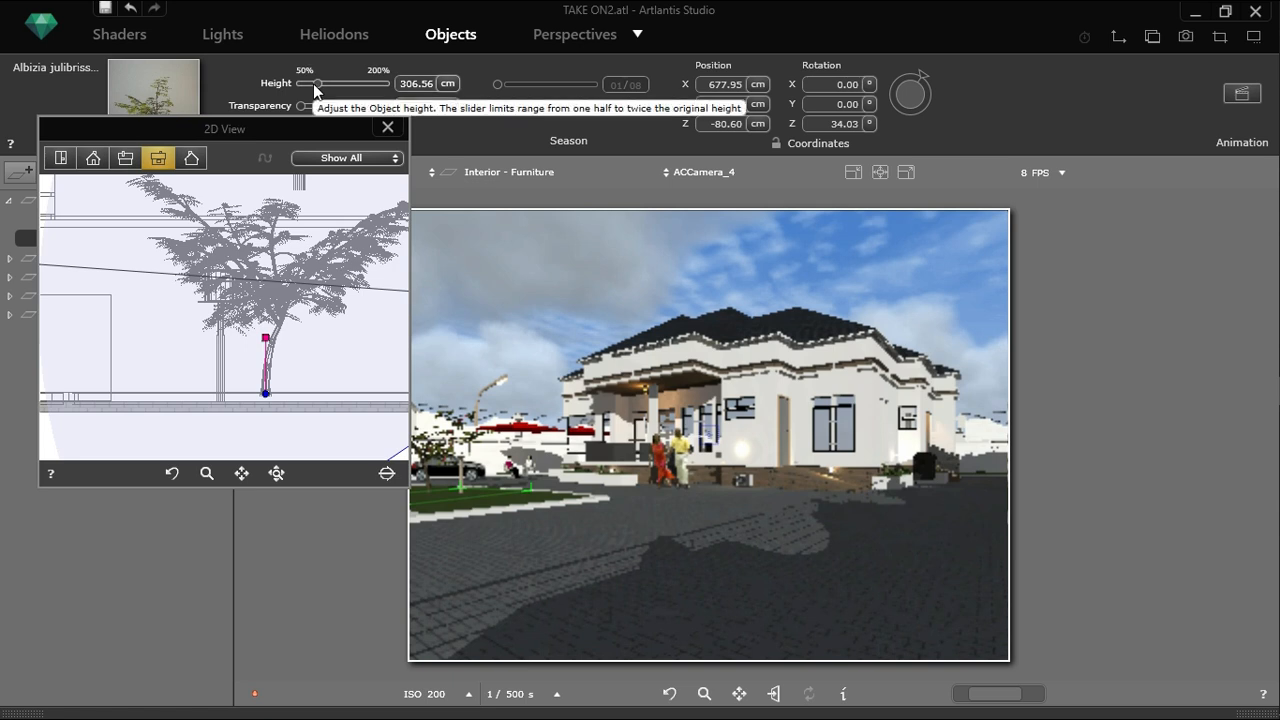
click(95, 161)
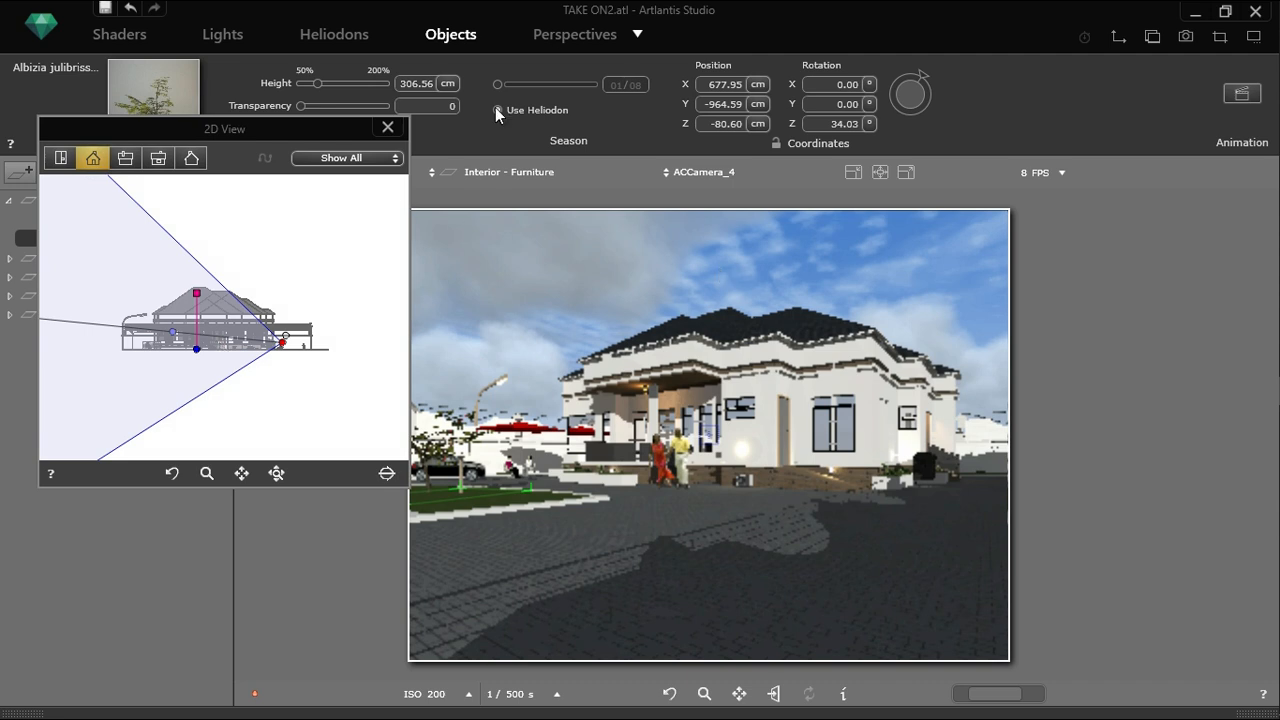
Close the 2D view, duplicate the ACCamera_4 perspective and set the copy's focal length to 31 mm
click(548, 34)
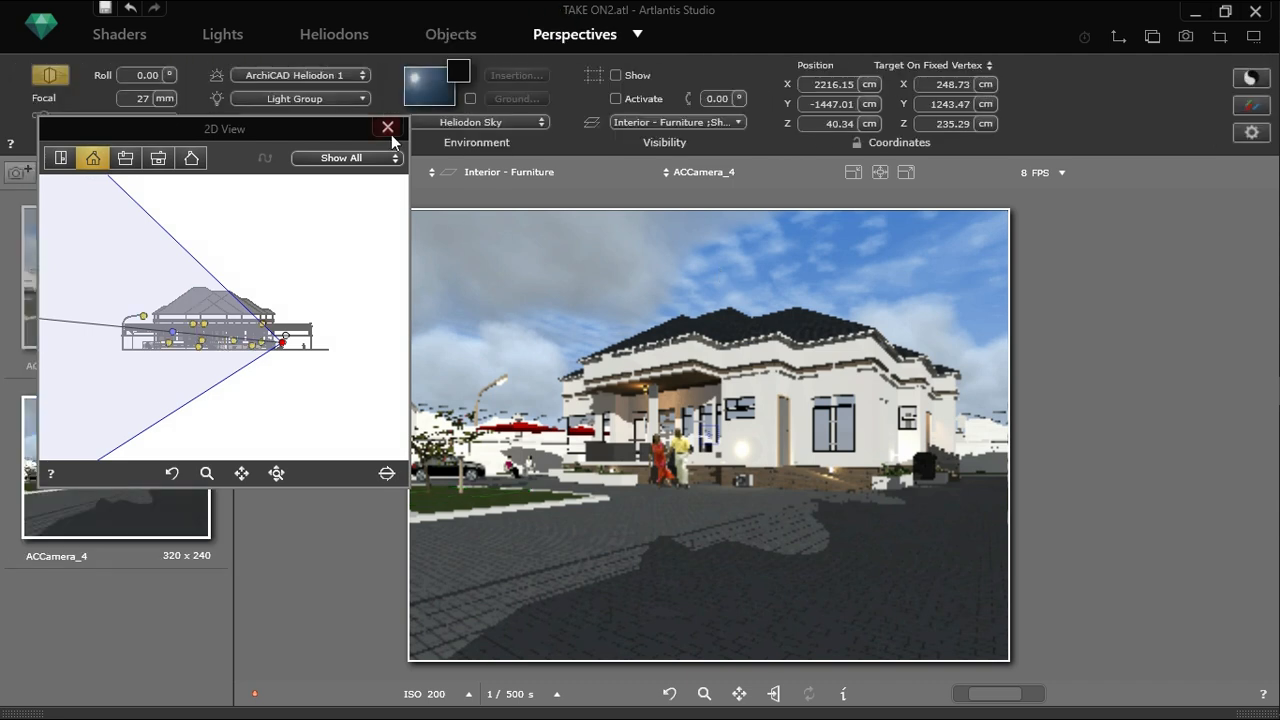
click(388, 128)
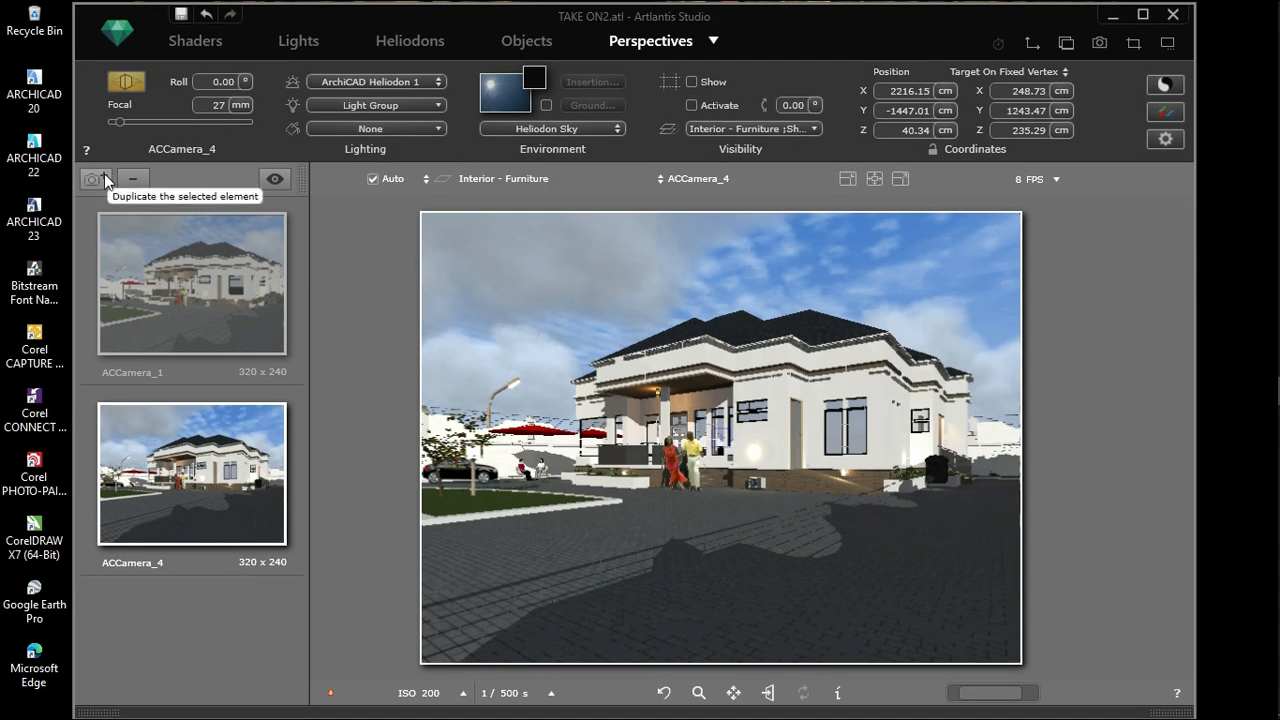
click(104, 174)
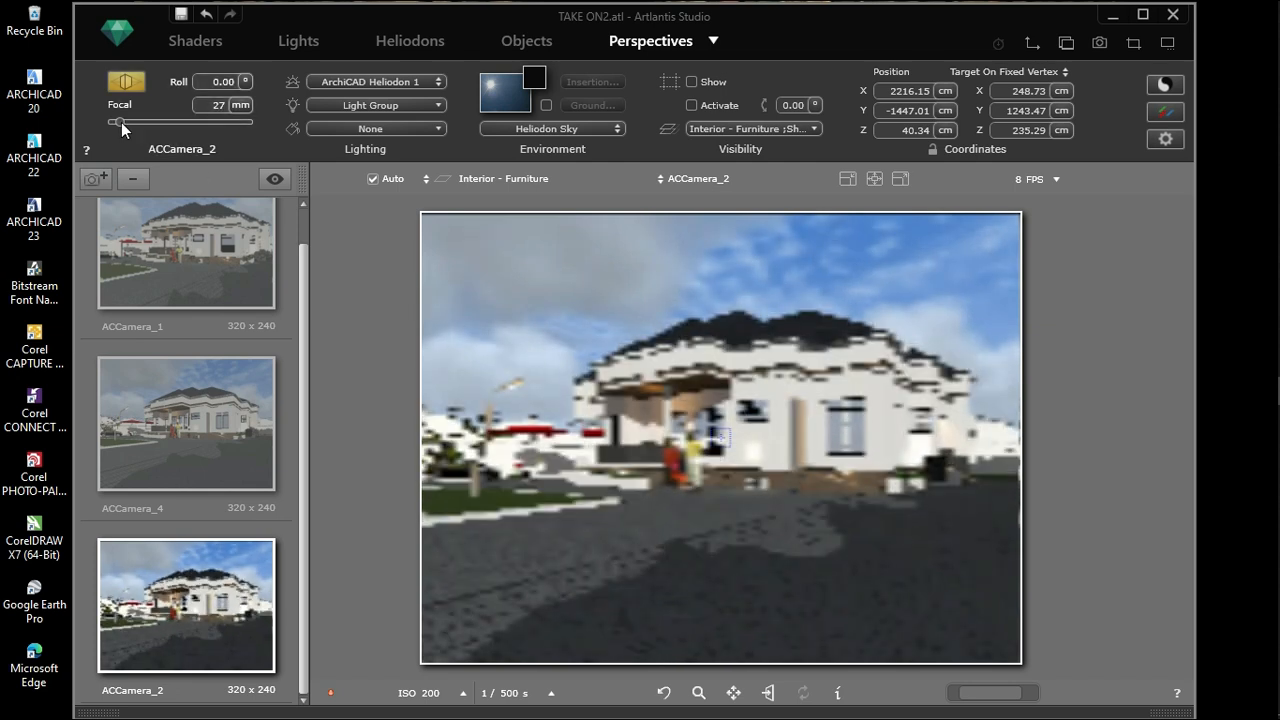
drag(121, 122, 123, 122)
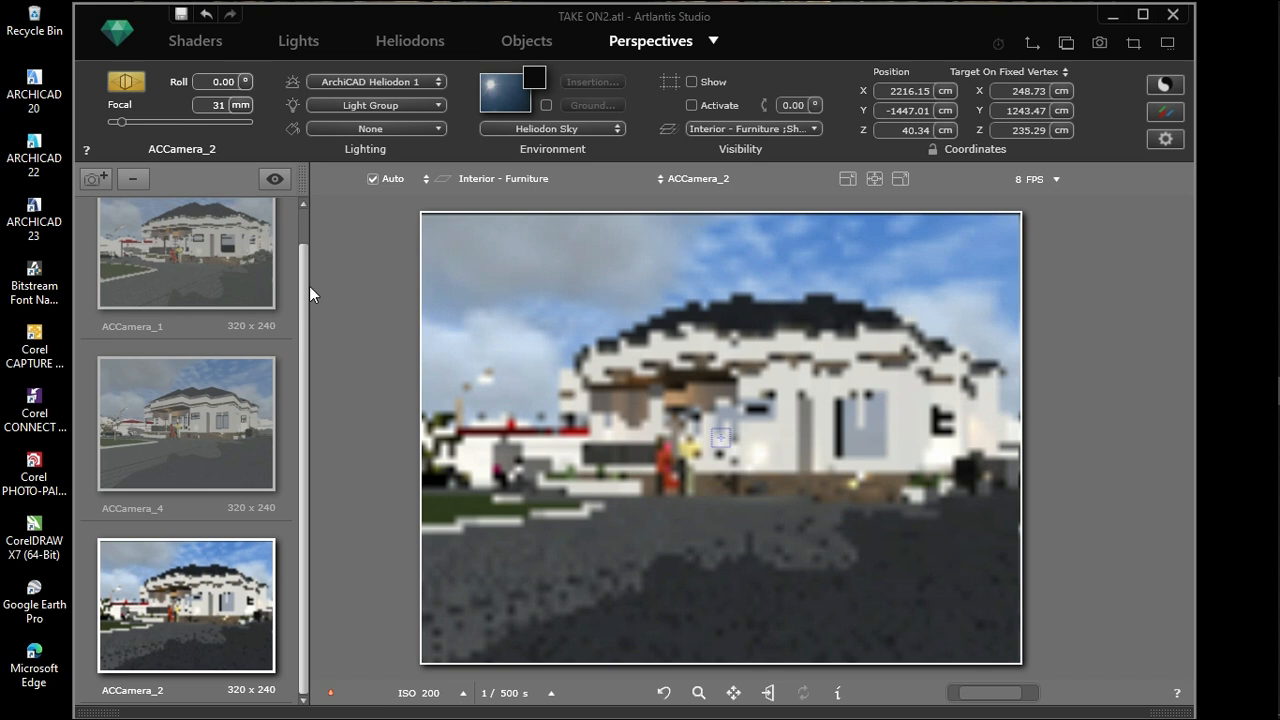
click(1143, 16)
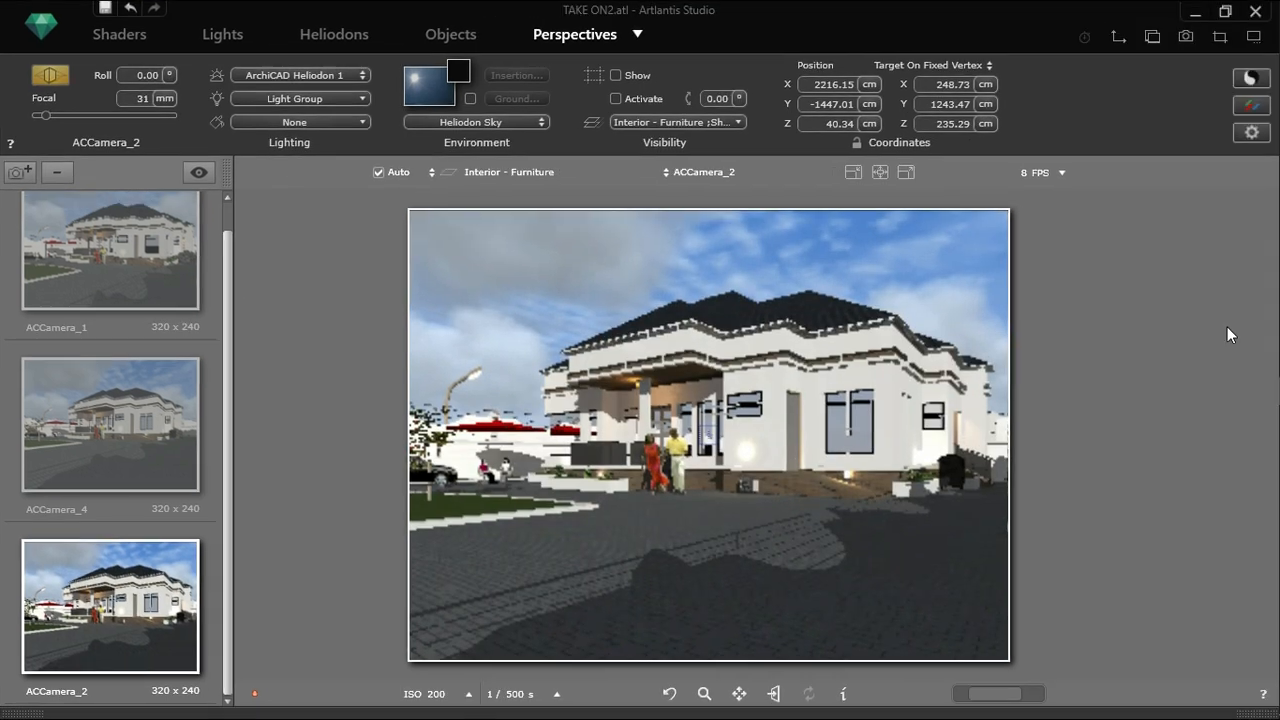
mouse_move(1221, 716)
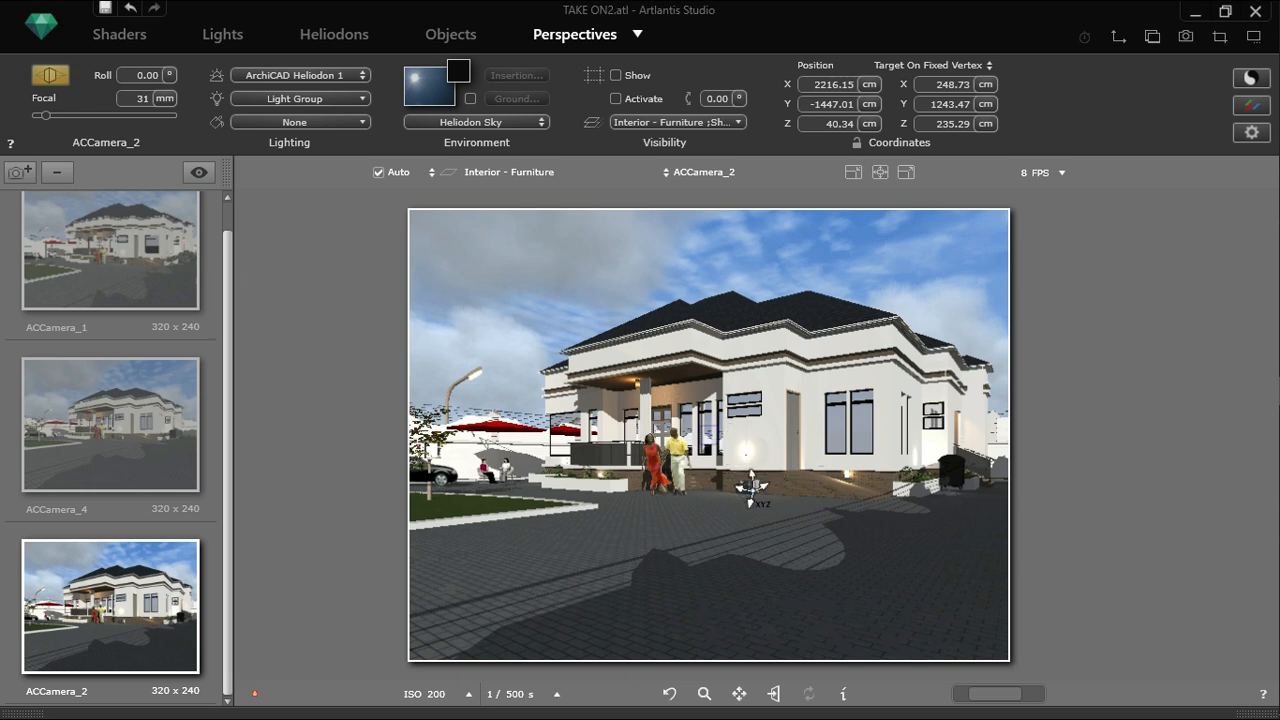
Compare ACCamera_4 with its duplicate, reactivate ACCamera_4 and set its environment background type to Image
click(131, 436)
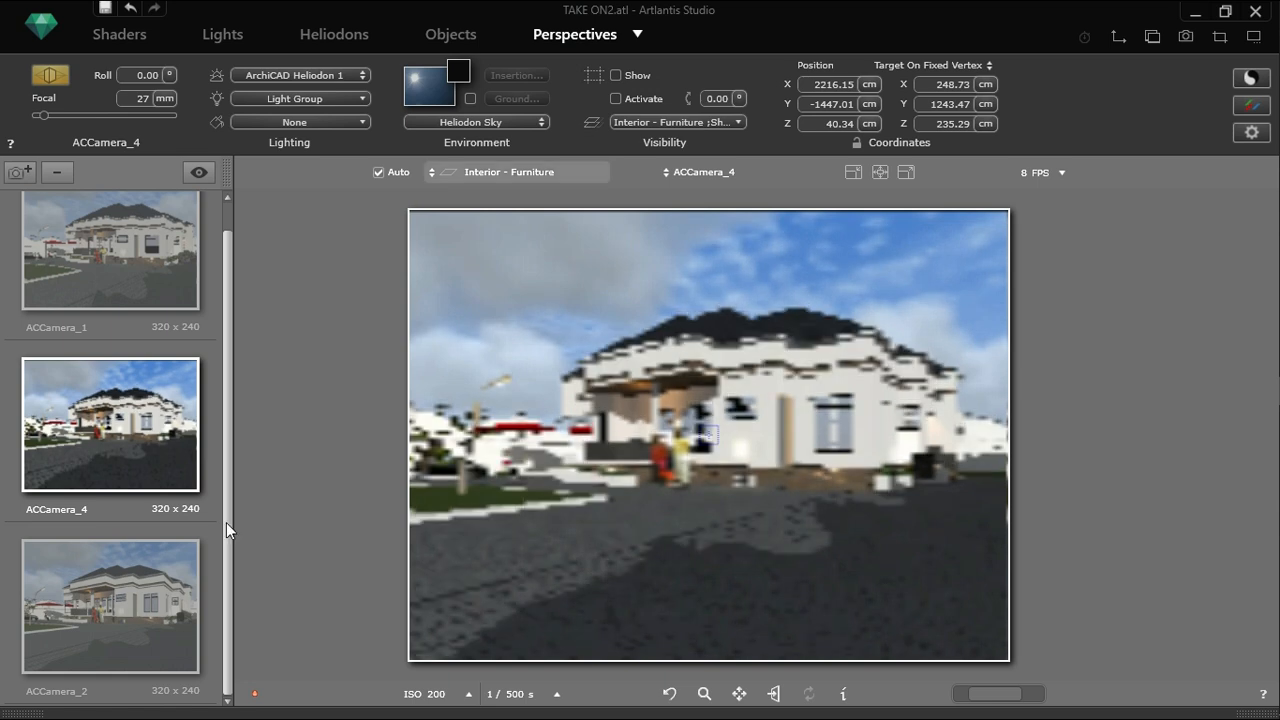
click(128, 593)
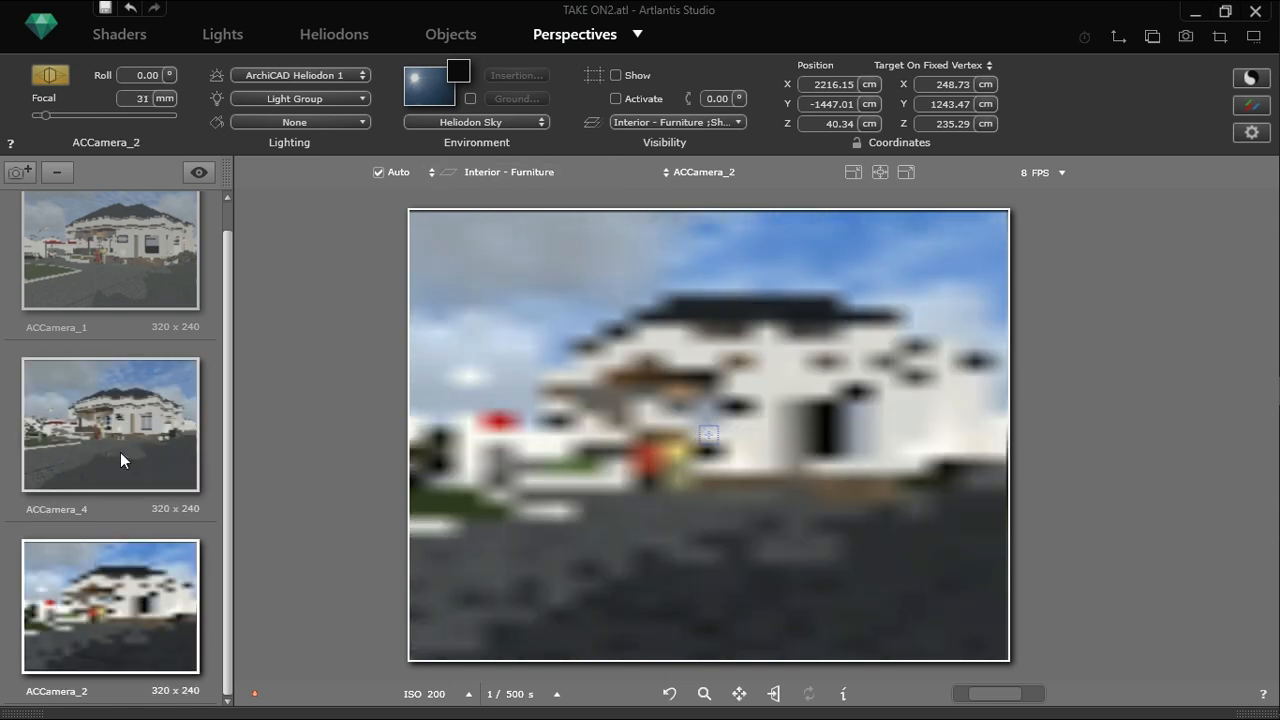
click(120, 452)
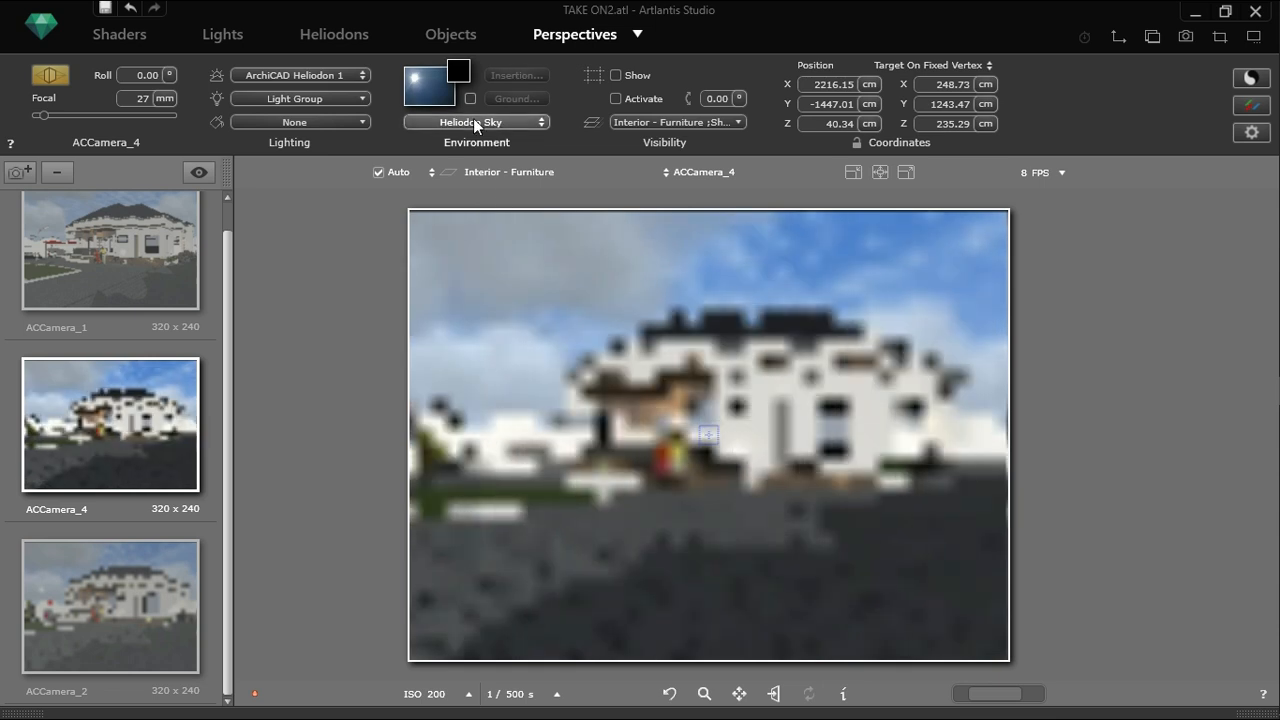
click(473, 120)
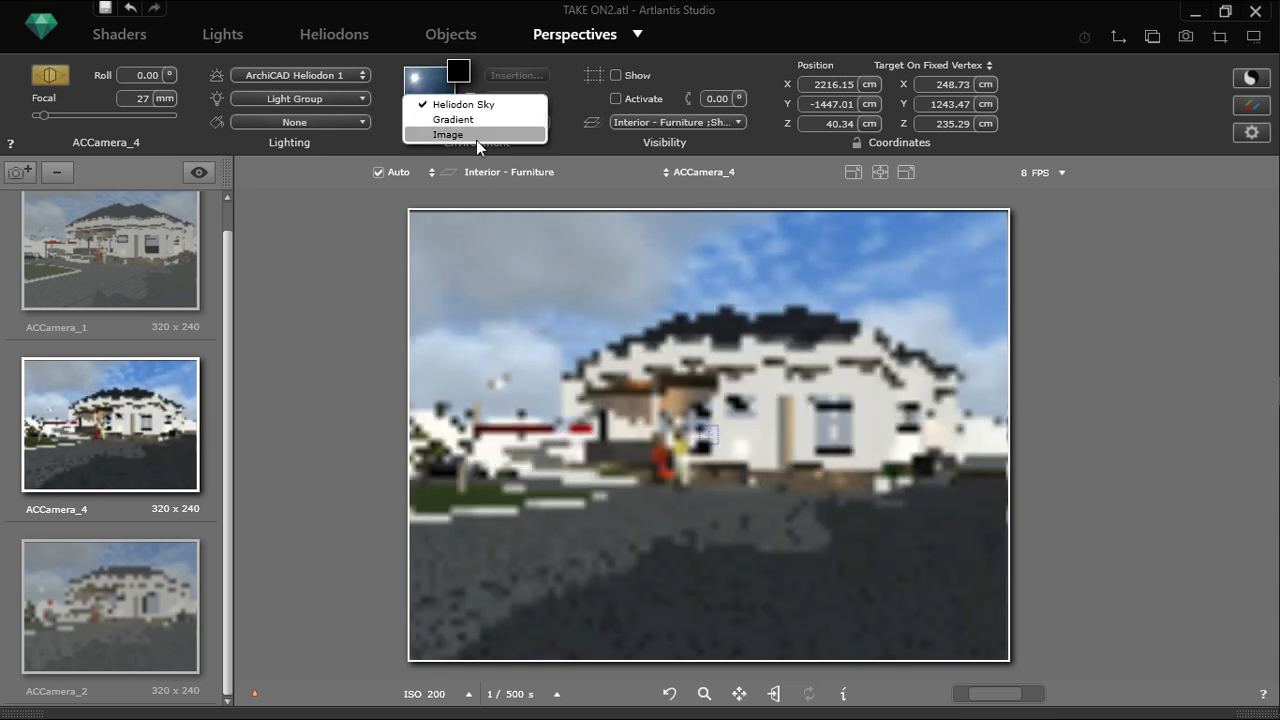
click(475, 137)
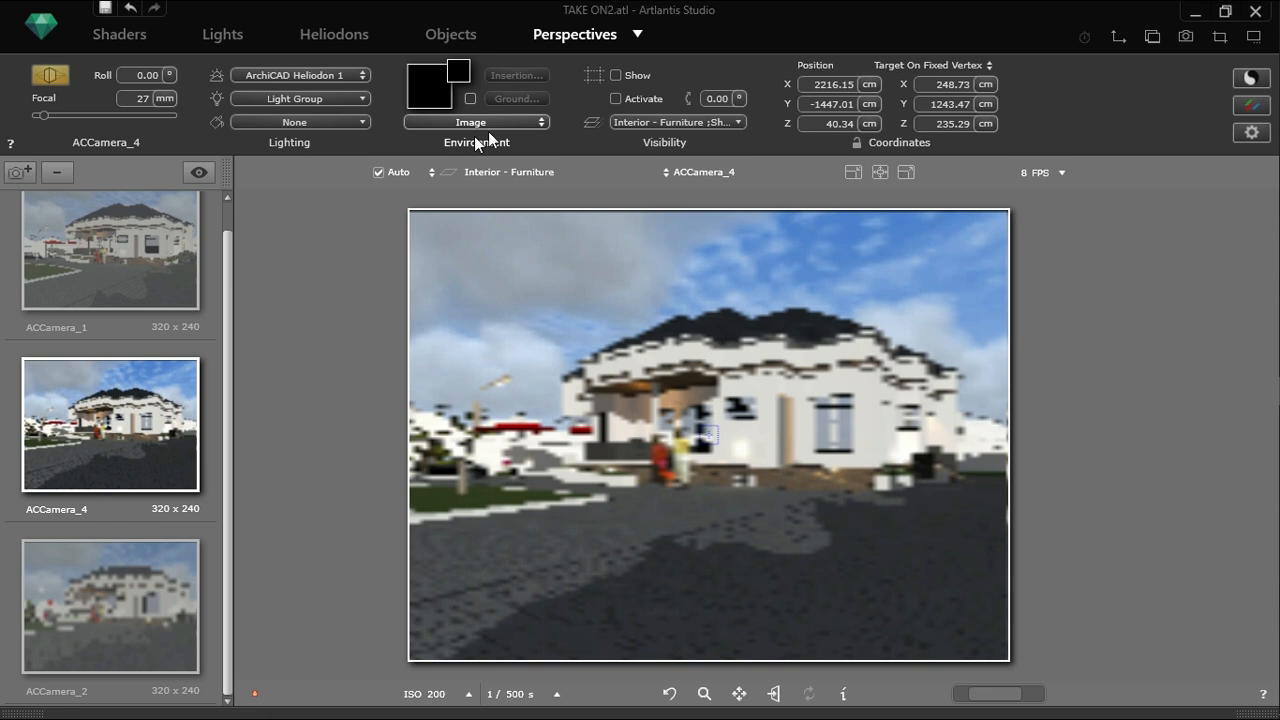
Load 20241019_035614.jpg from Downloads as the 2D background image and offset it to about ΔX -22, ΔY -142
double_click(435, 80)
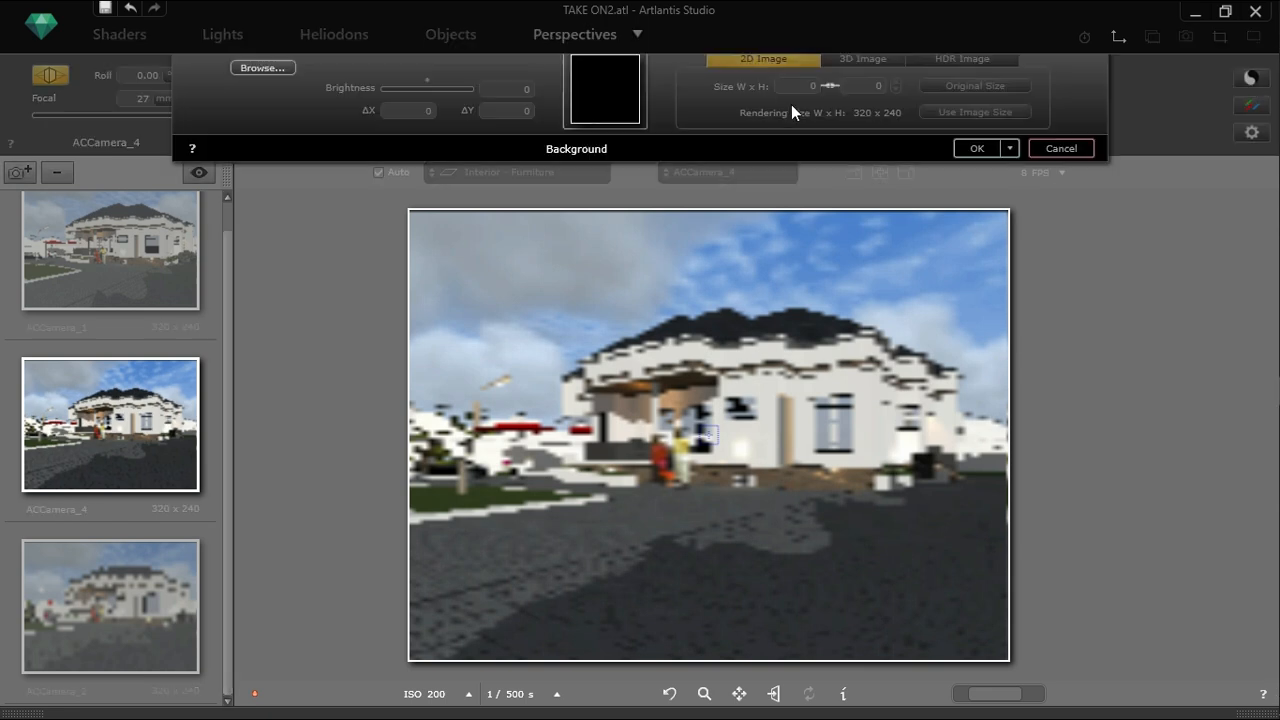
click(287, 80)
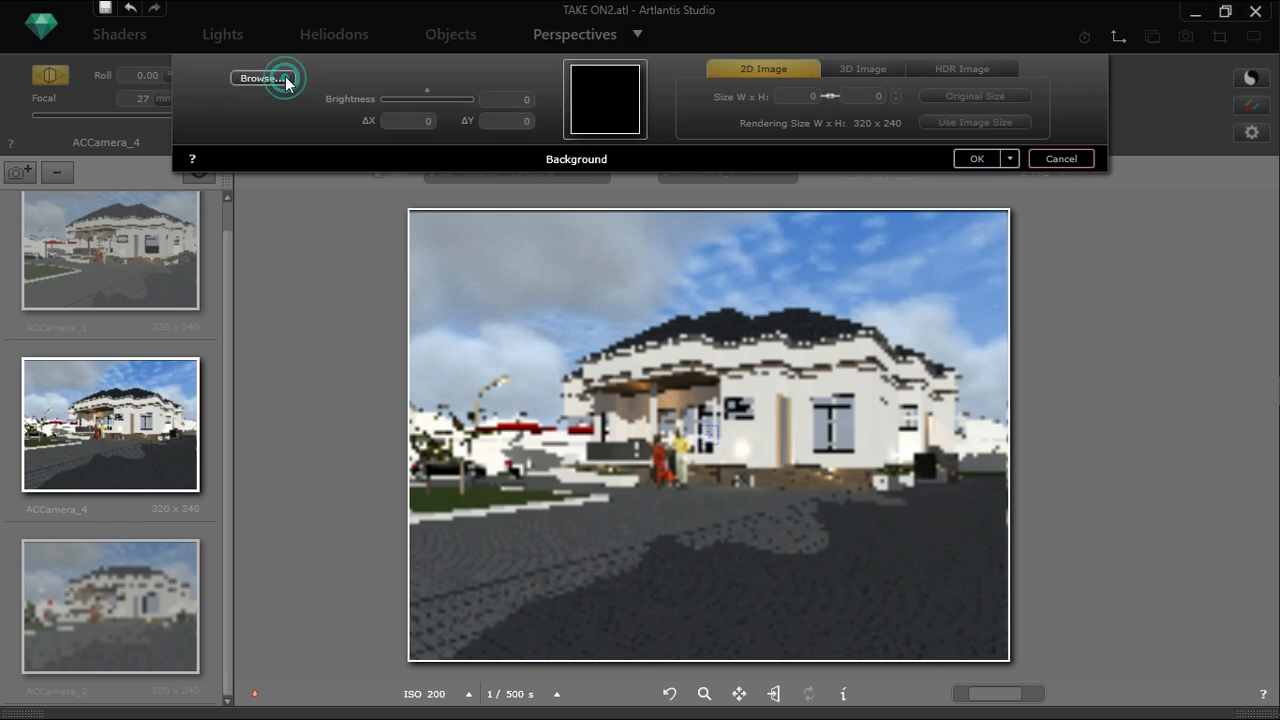
scroll(625, 190, down, 5)
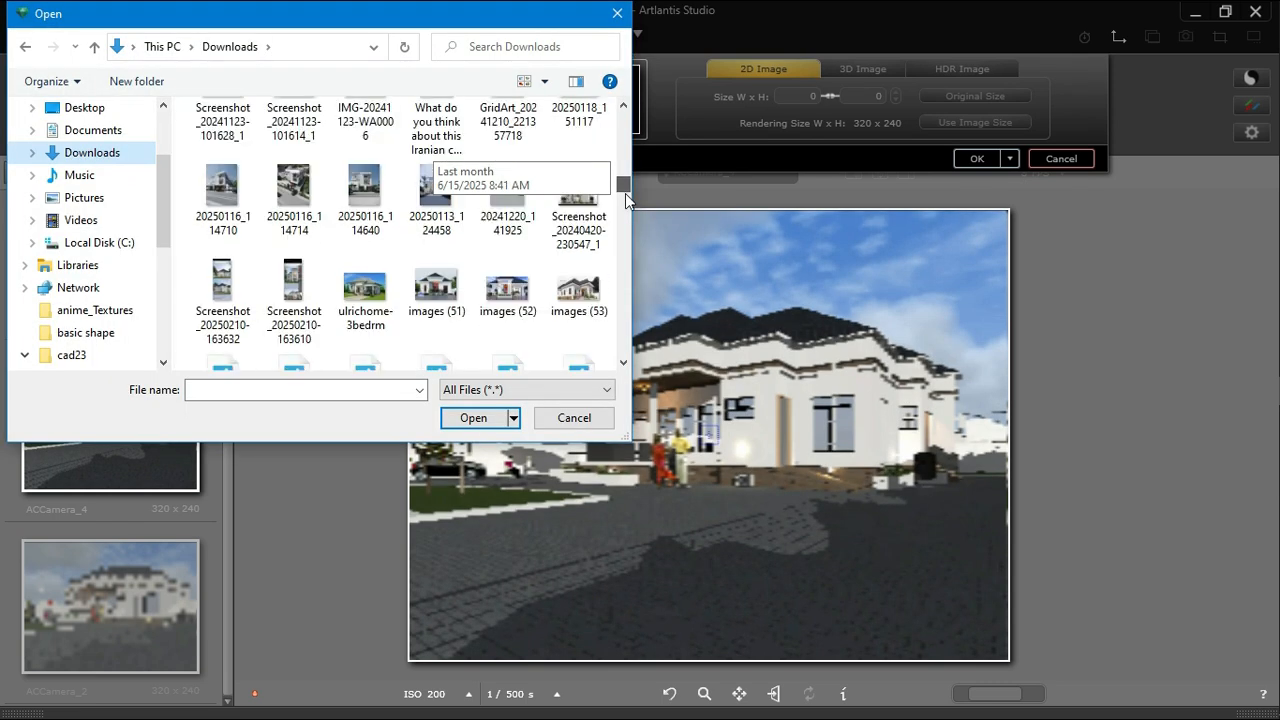
scroll(627, 203, down, 3)
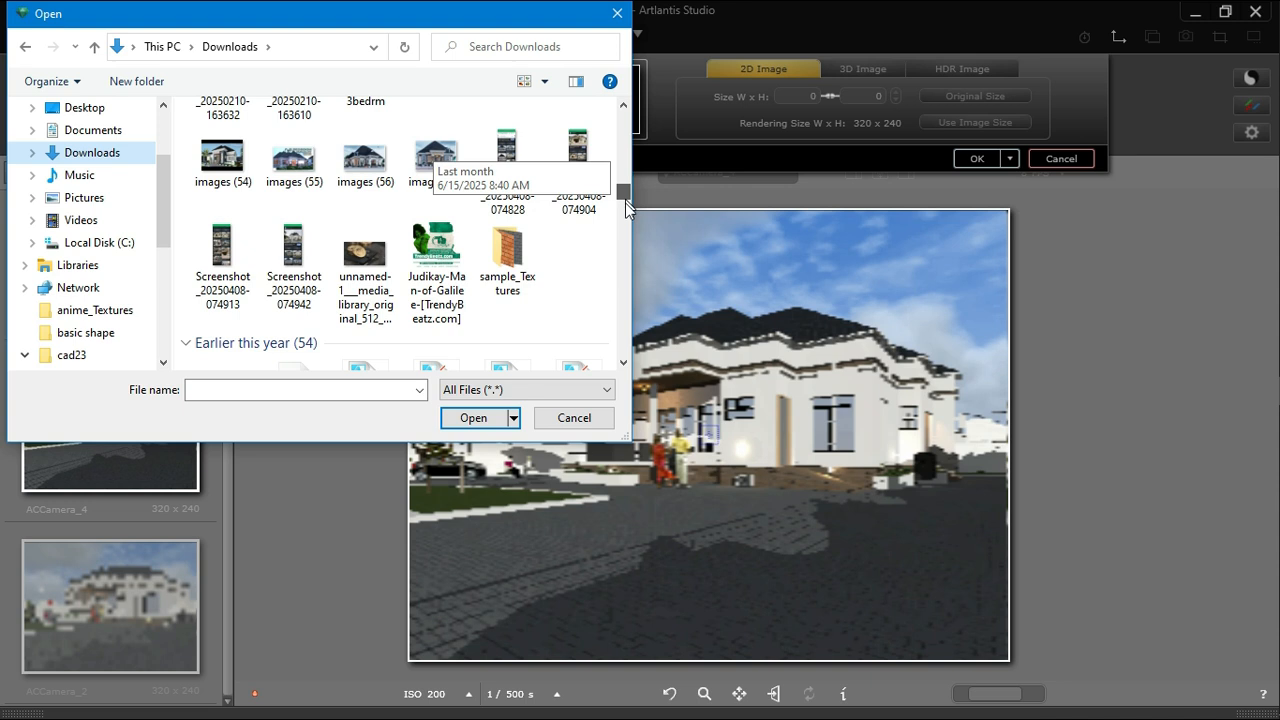
scroll(626, 205, down, 1)
scroll(626, 214, down, 5)
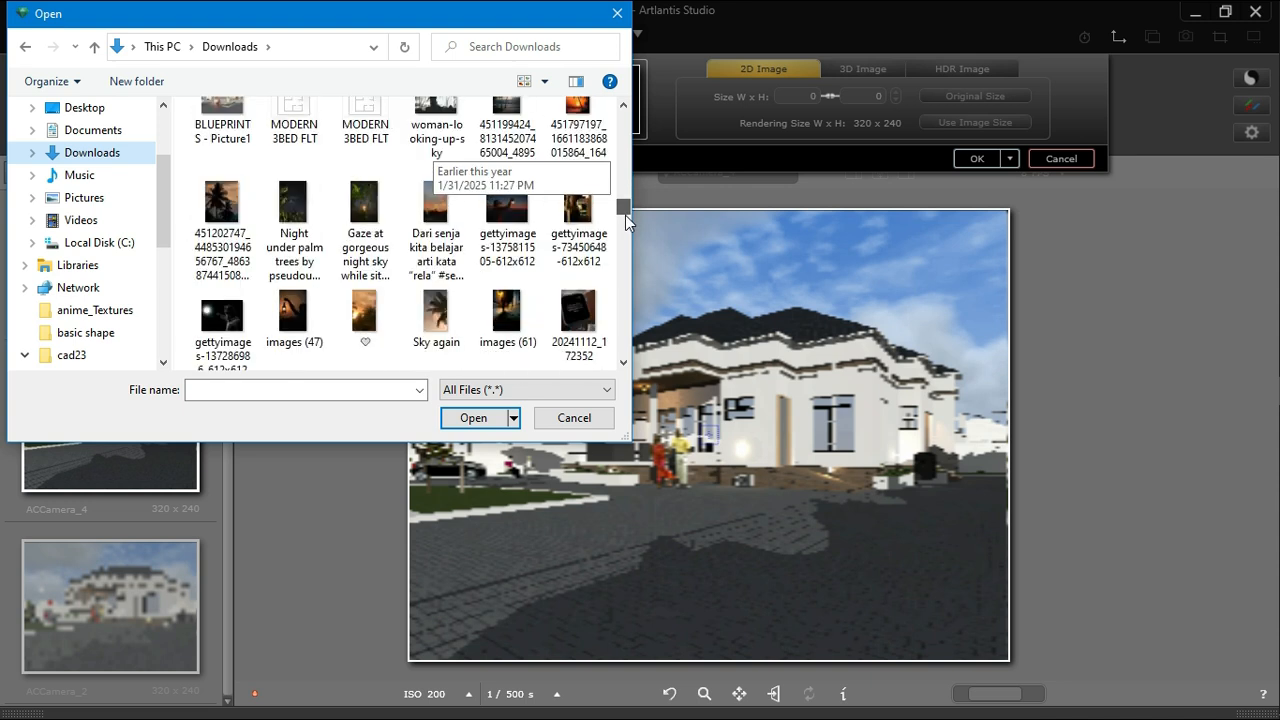
drag(625, 217, 626, 231)
click(306, 182)
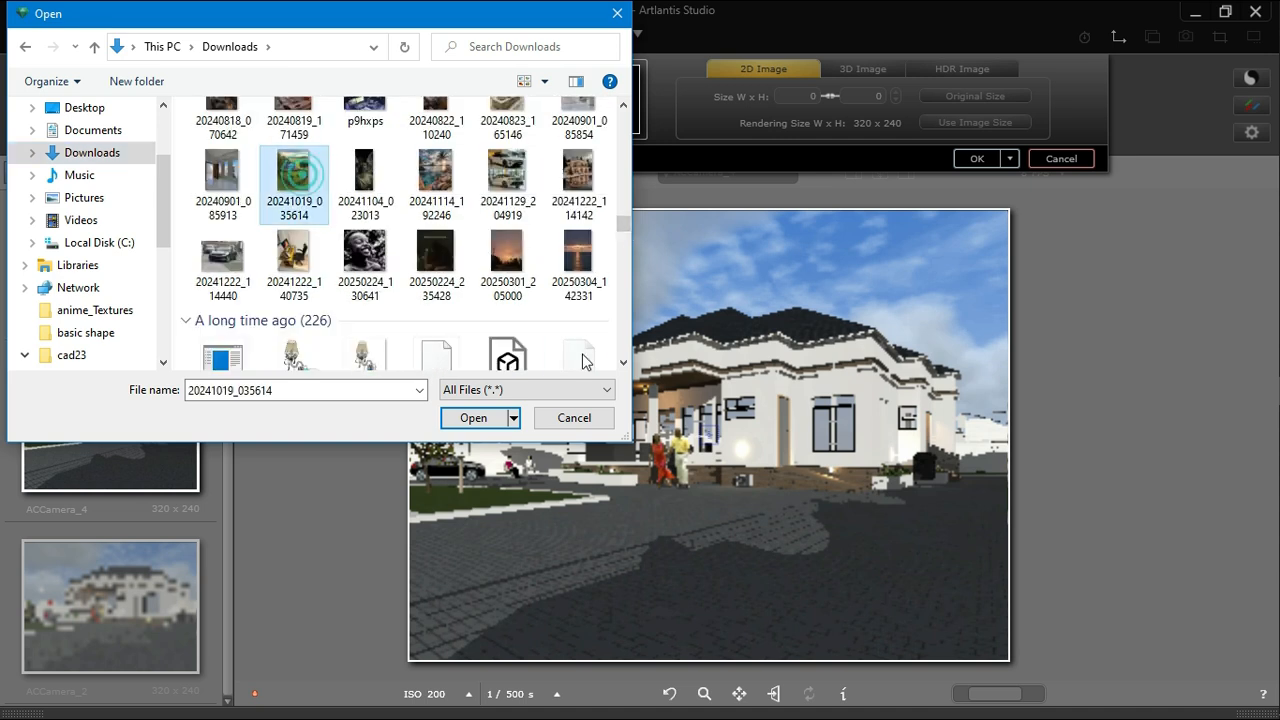
click(487, 418)
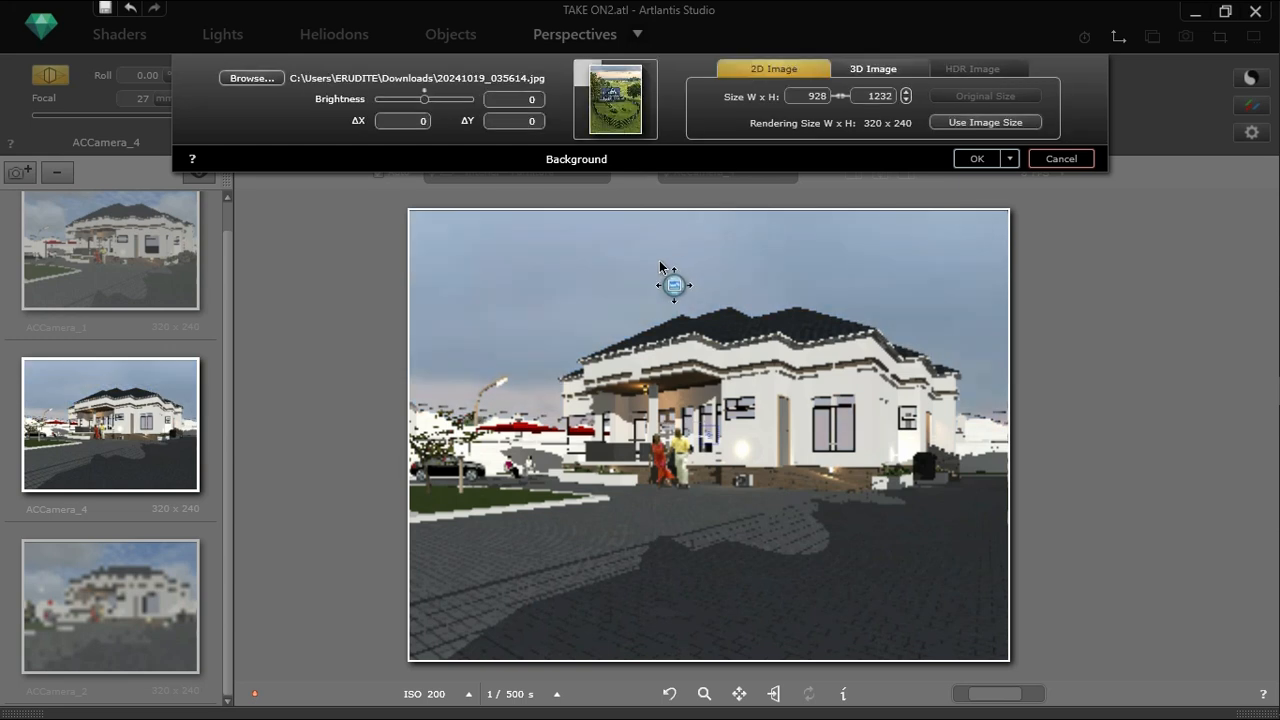
drag(557, 345, 576, 294)
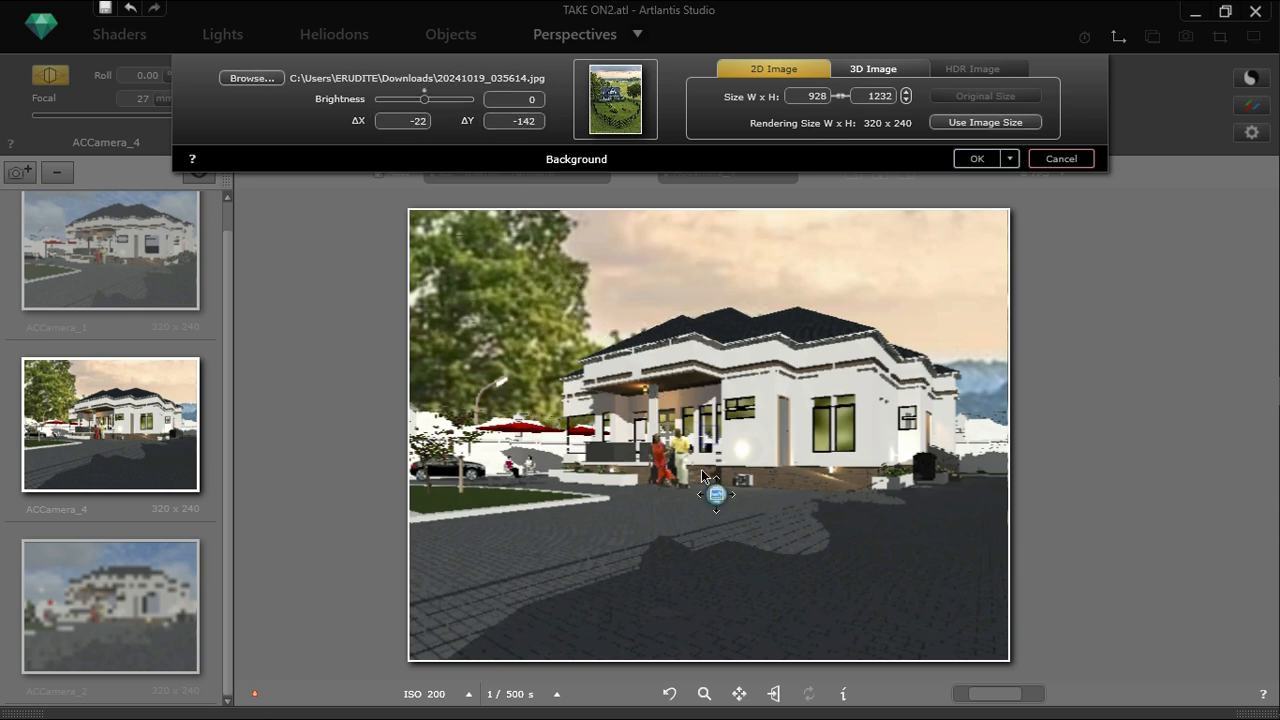
click(975, 160)
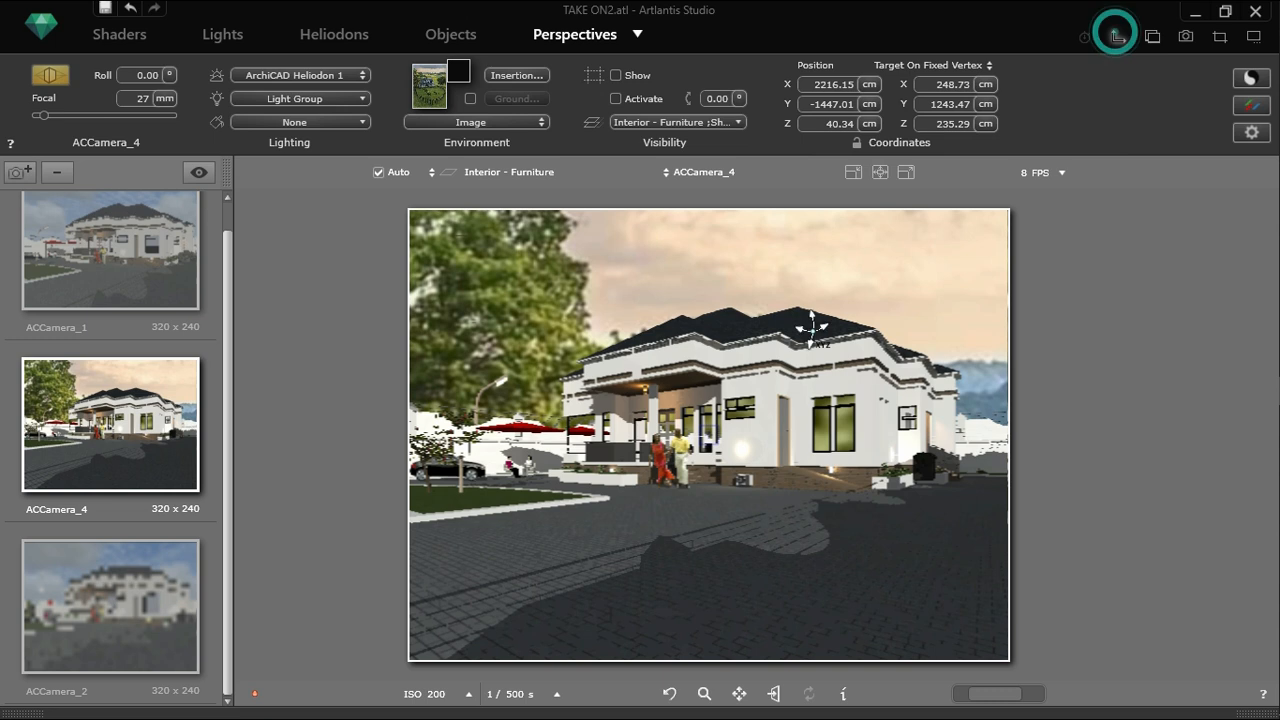
Raise the ACCamera_4 viewpoint in the 2D elevation view and reframe it in the preview at about X 2231, Y -1475, Z 234 cm
click(1116, 36)
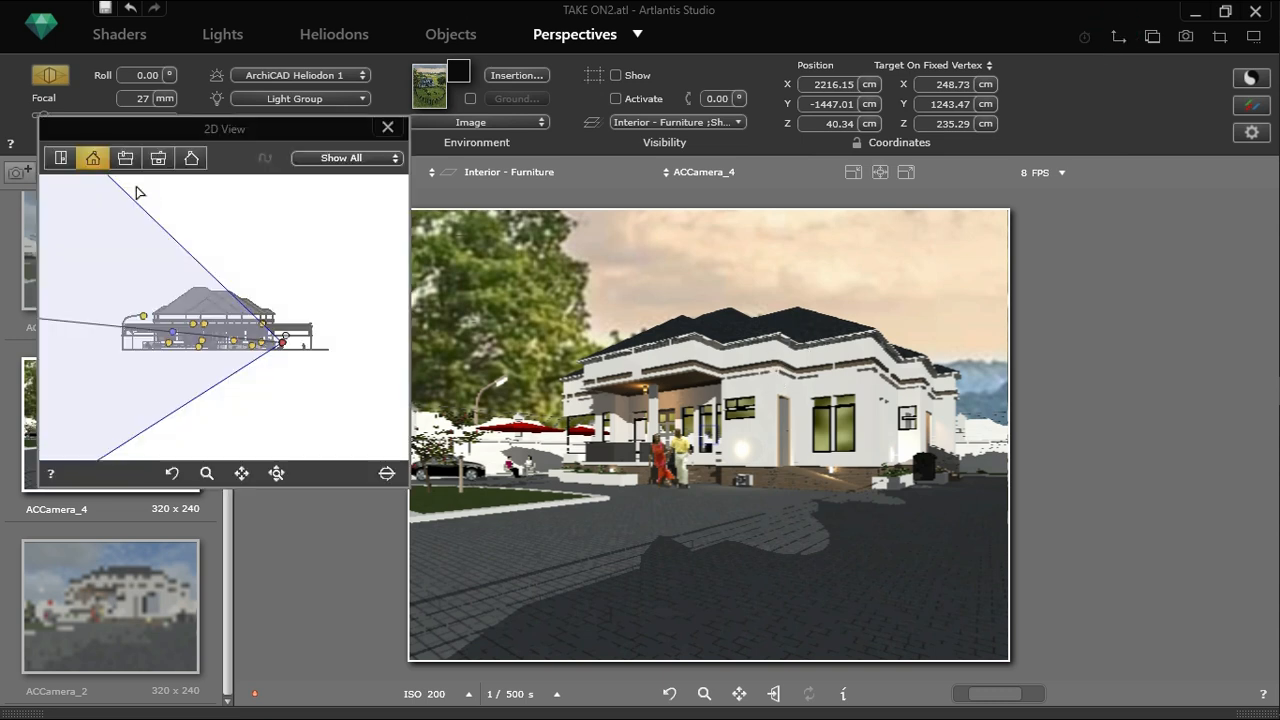
click(62, 158)
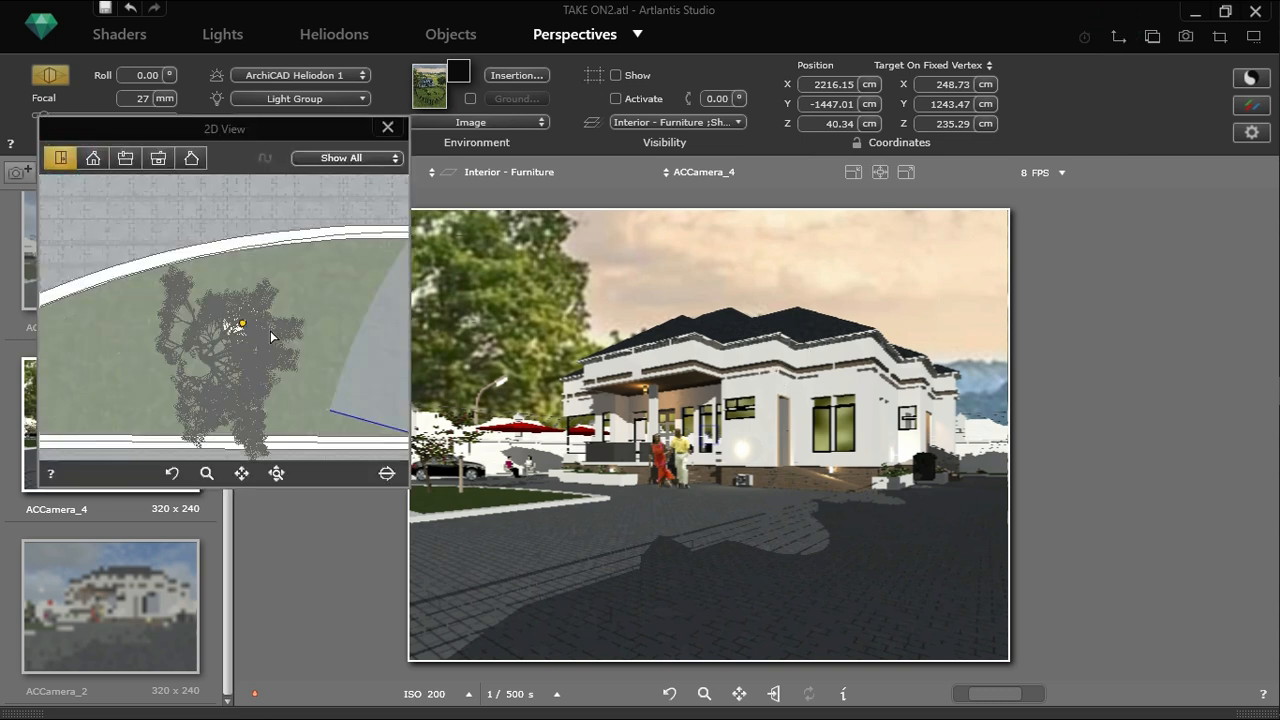
click(93, 158)
drag(287, 347, 289, 336)
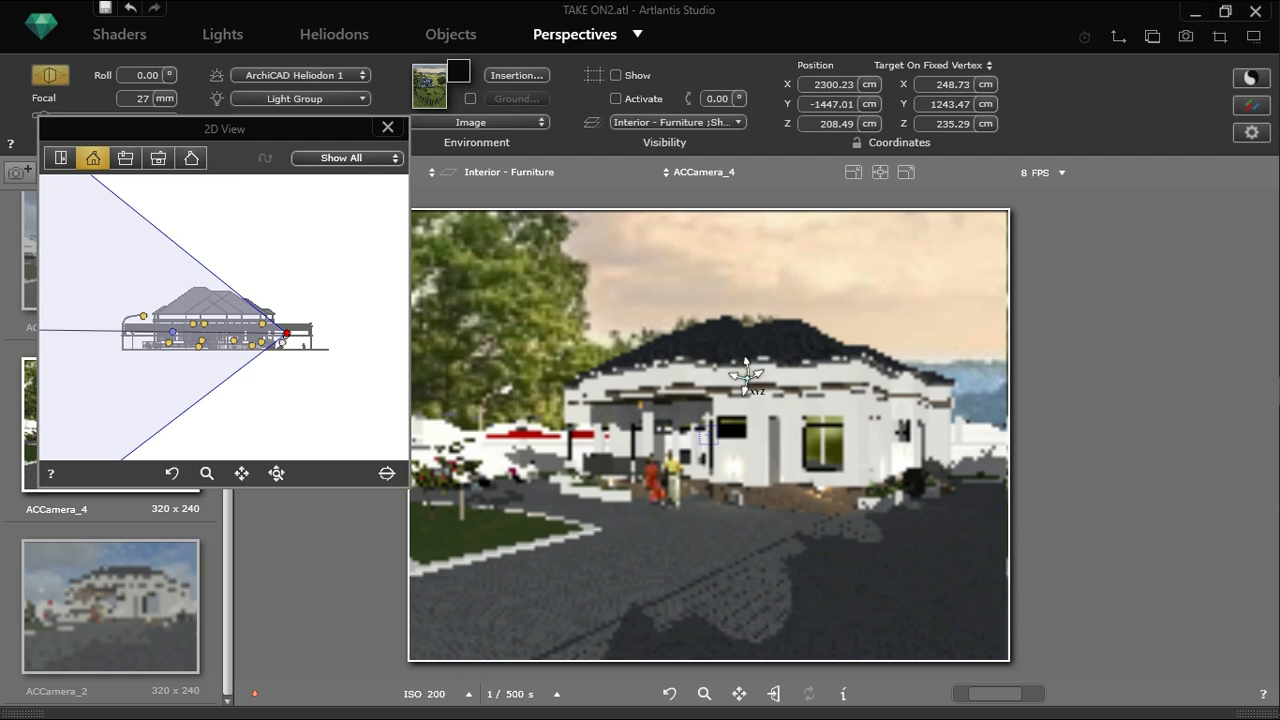
click(387, 128)
scroll(687, 409, down, 2)
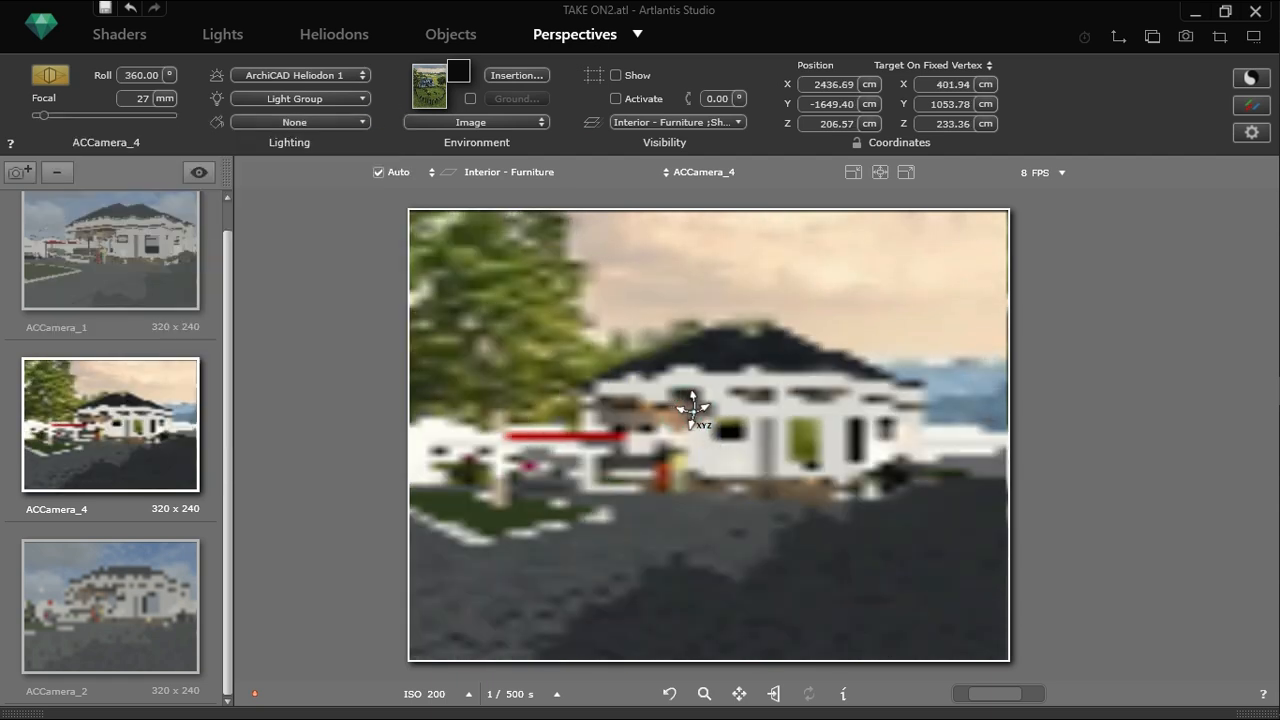
drag(689, 409, 820, 523)
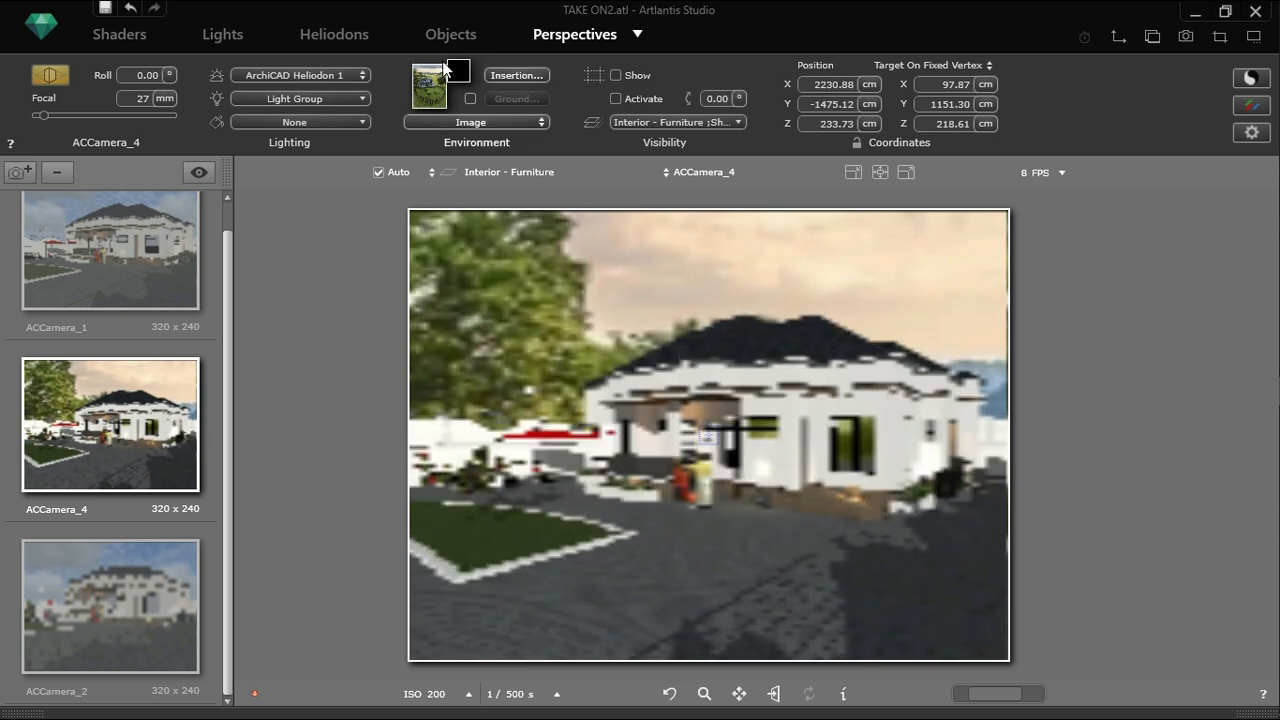
Shift the 2D background image of ACCamera_4 to an offset of about ΔX -251, ΔY -179
click(428, 90)
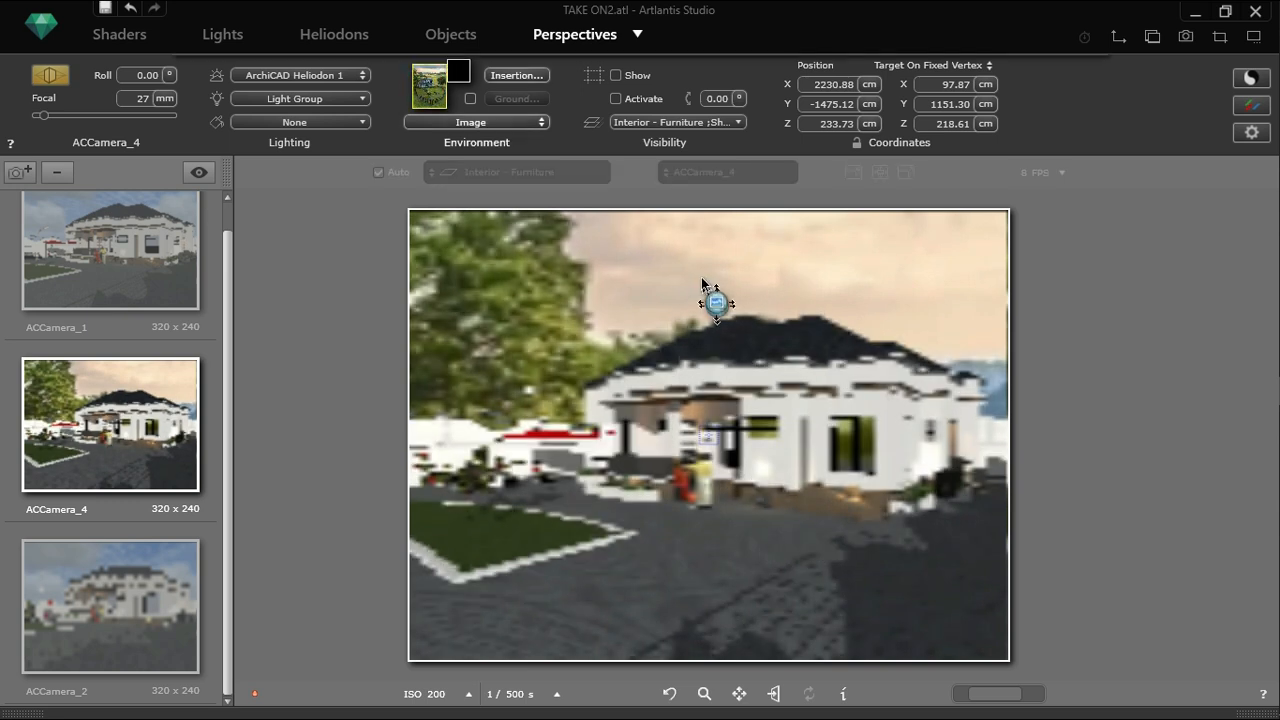
drag(702, 280, 600, 384)
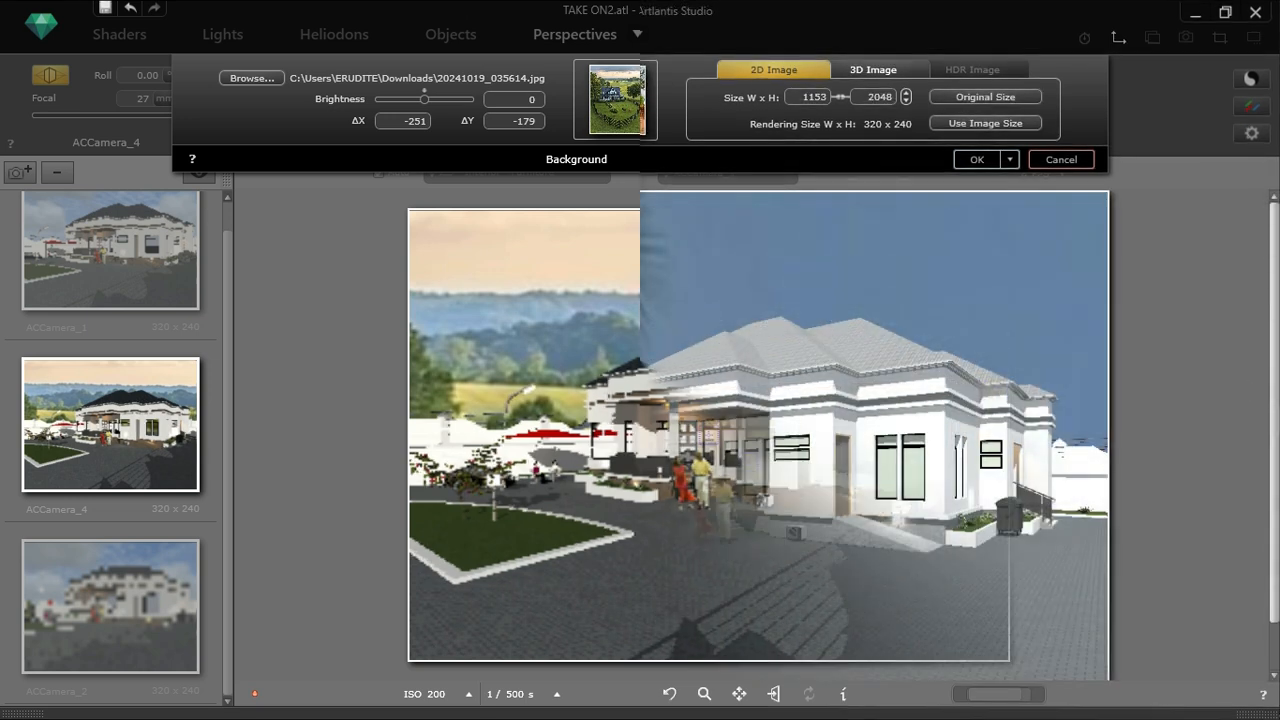
Load 20241019_035614.jpg from Downloads as the ACCamera_1 background, reposition it and try it as a 3D image
click(252, 78)
scroll(460, 300, down, 8)
scroll(362, 224, up, 6)
click(298, 350)
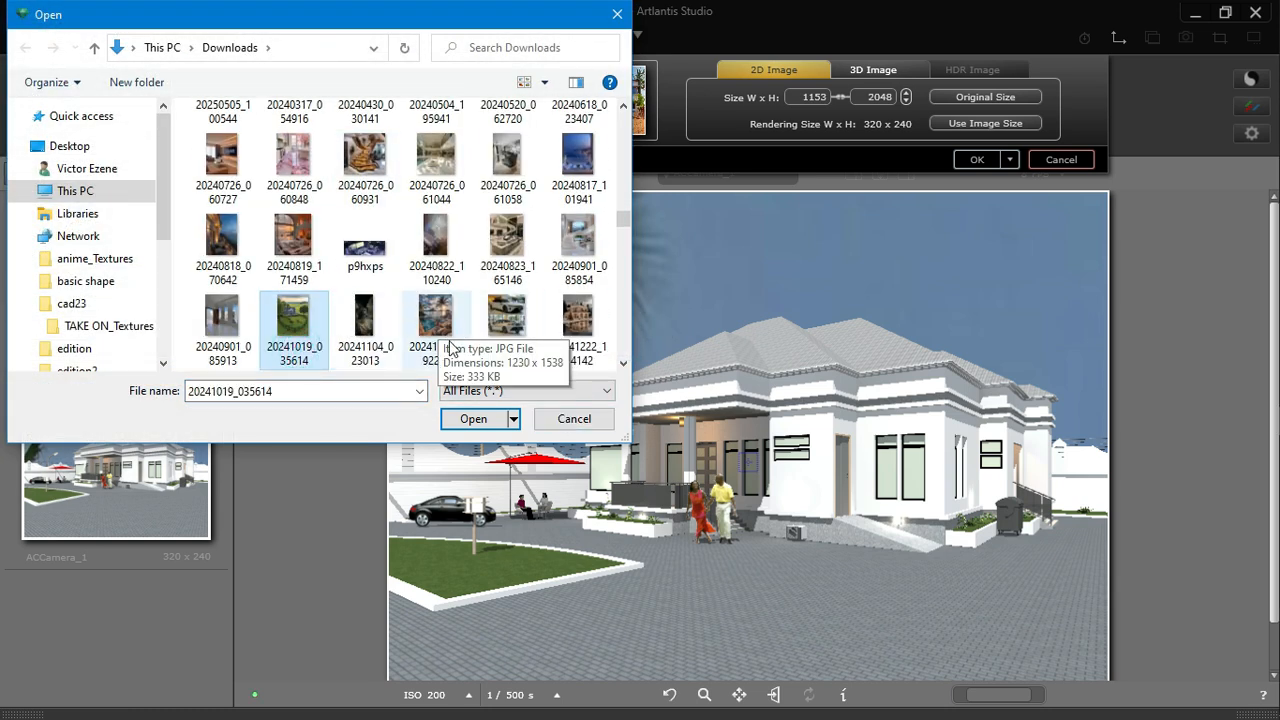
click(473, 418)
drag(608, 254, 503, 283)
click(856, 74)
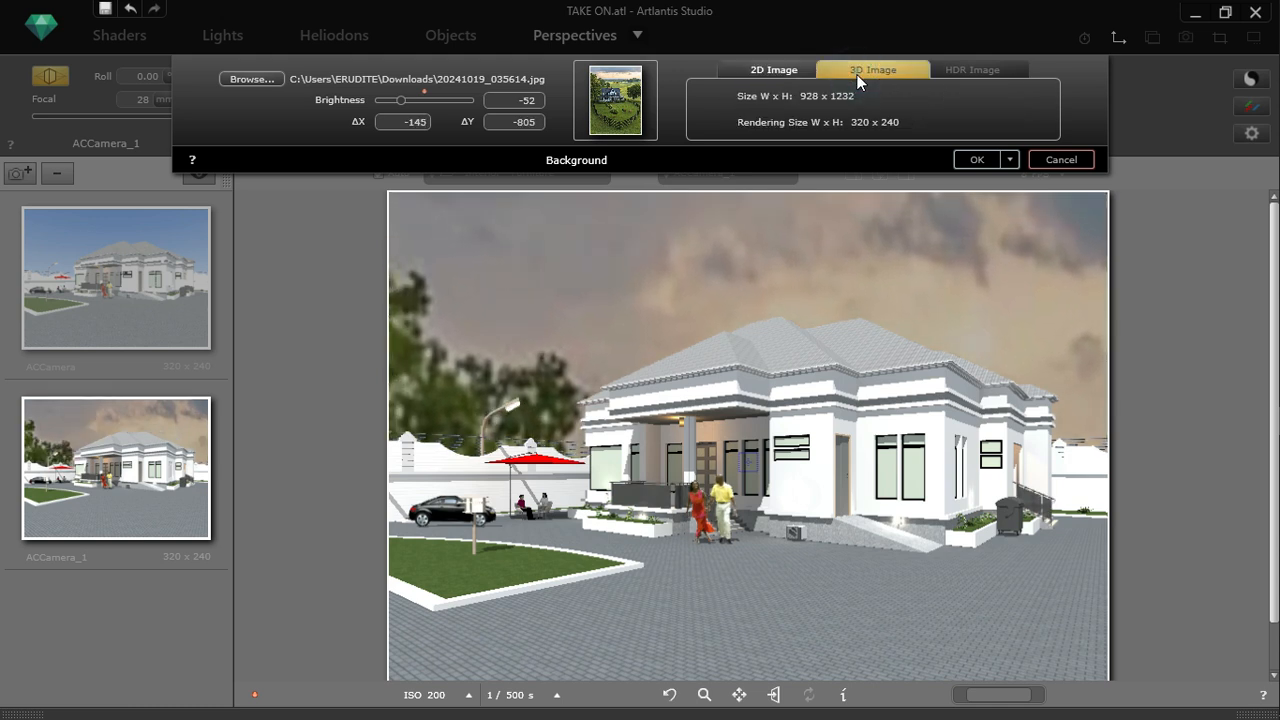
Apply the background as a 320 x 240 2D image with brightness 23 and an offset of about ΔX -1, ΔY -17
click(790, 71)
drag(401, 100, 434, 100)
drag(566, 330, 838, 483)
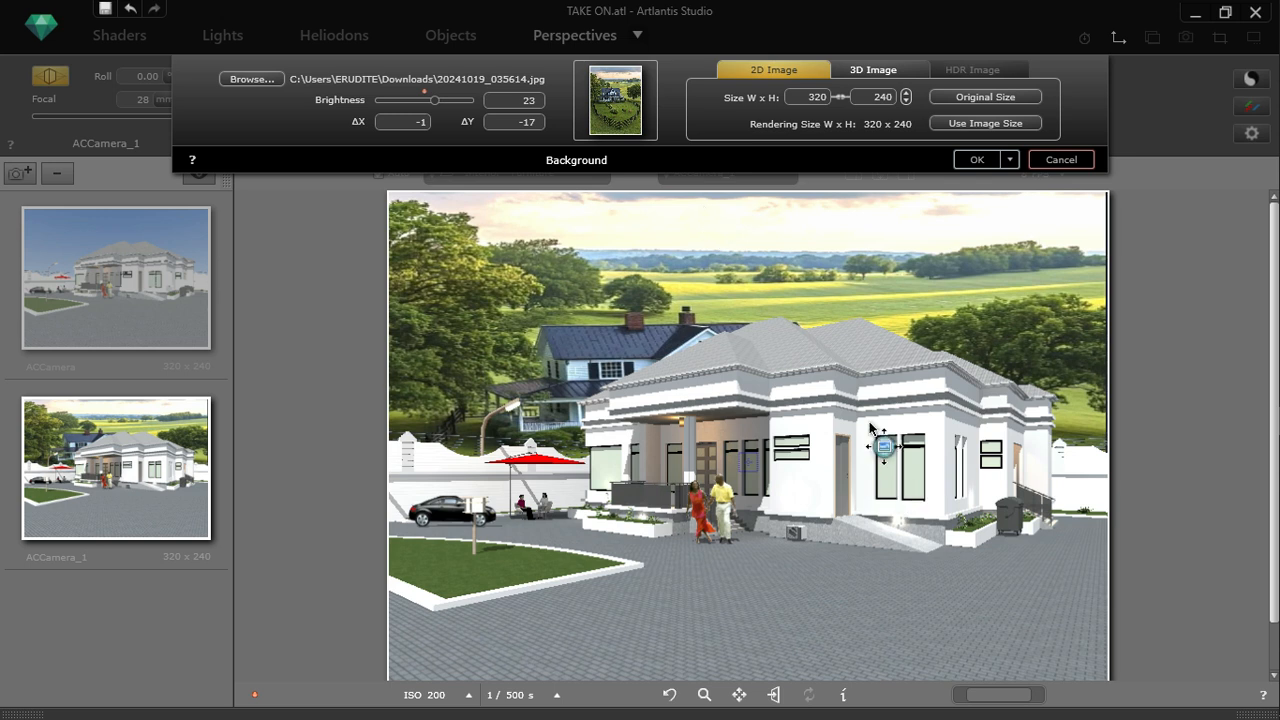
click(975, 160)
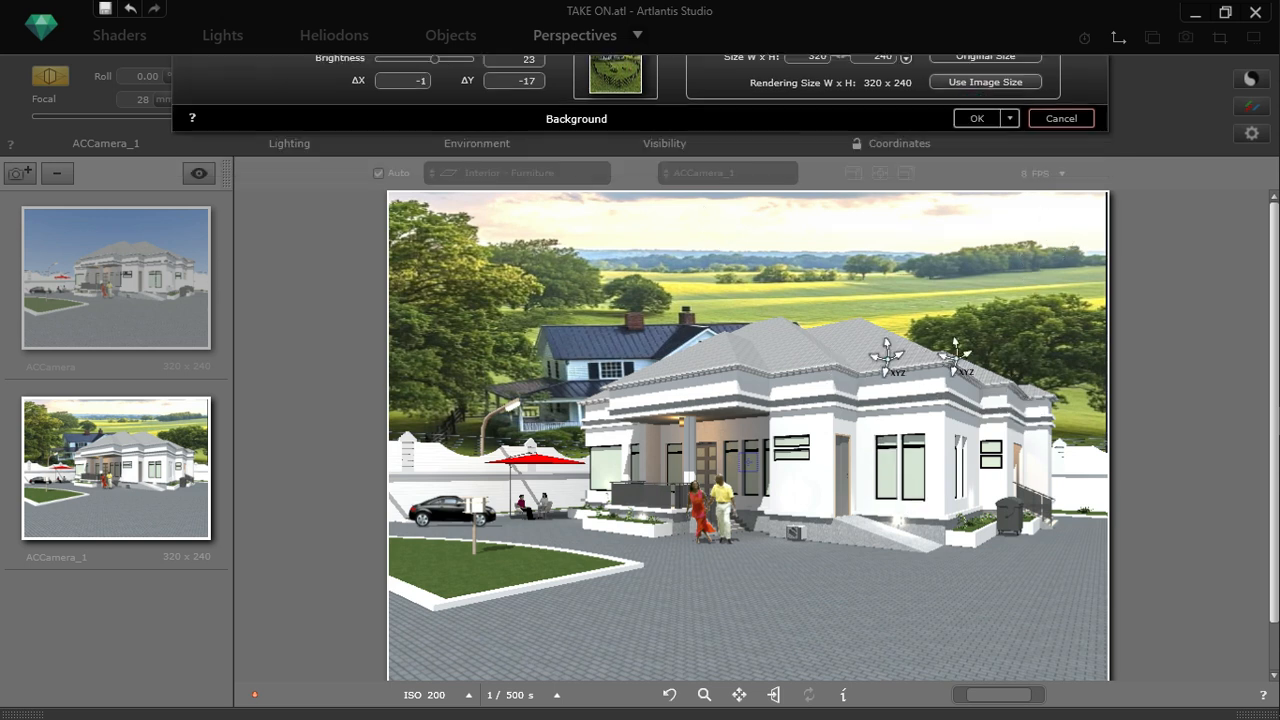
Reframe ACCamera_1 in the preview to a position of about X 2336, Y -1487, Z 291 cm
drag(868, 461, 931, 414)
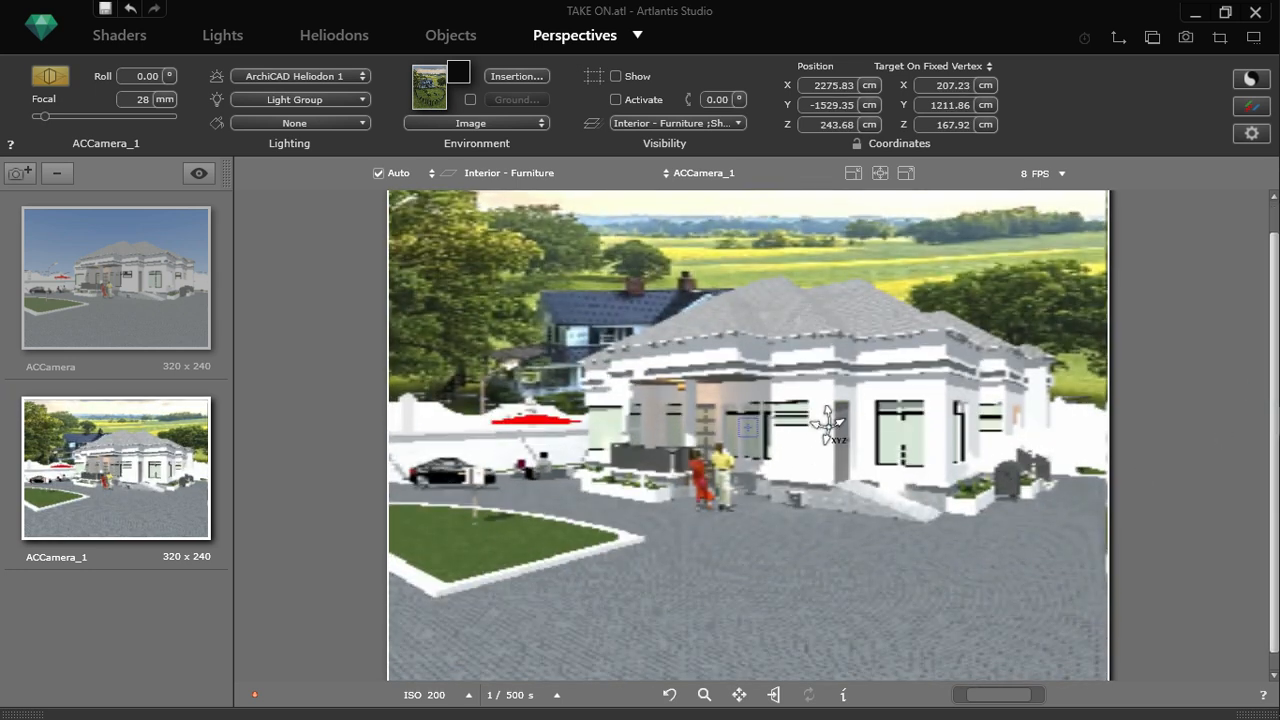
drag(762, 378, 920, 415)
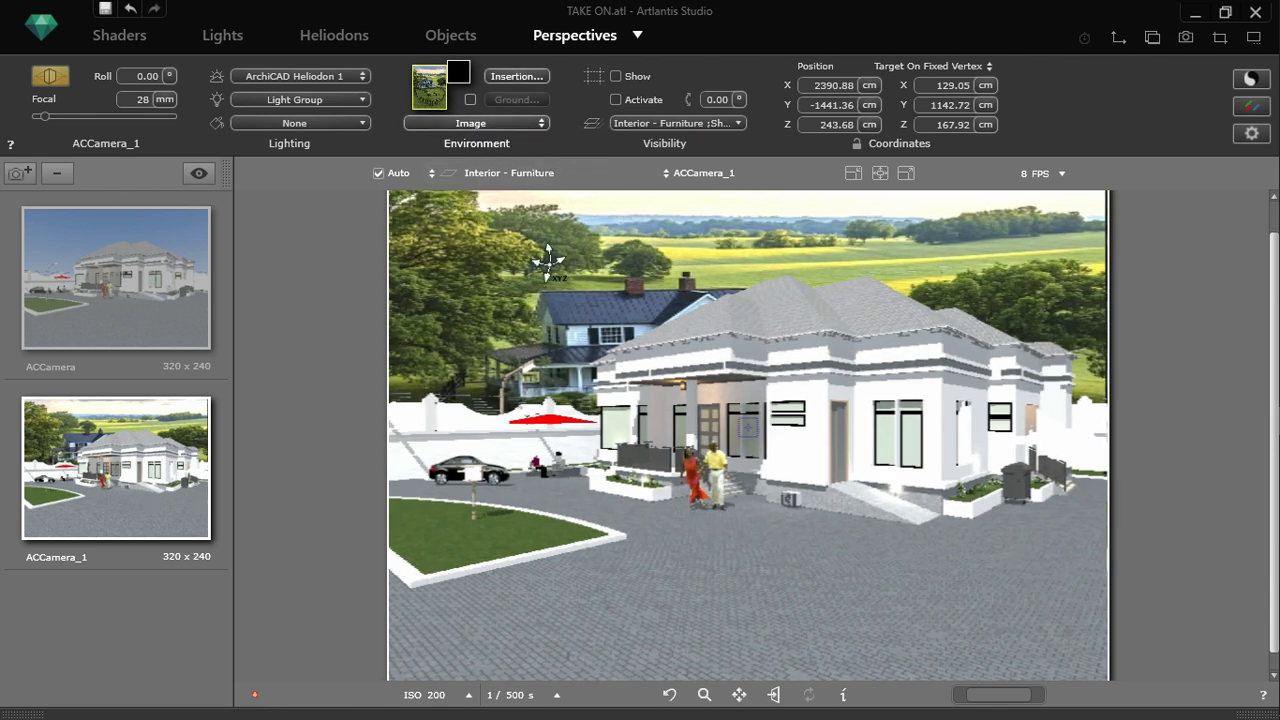
drag(546, 260, 550, 272)
drag(551, 270, 556, 255)
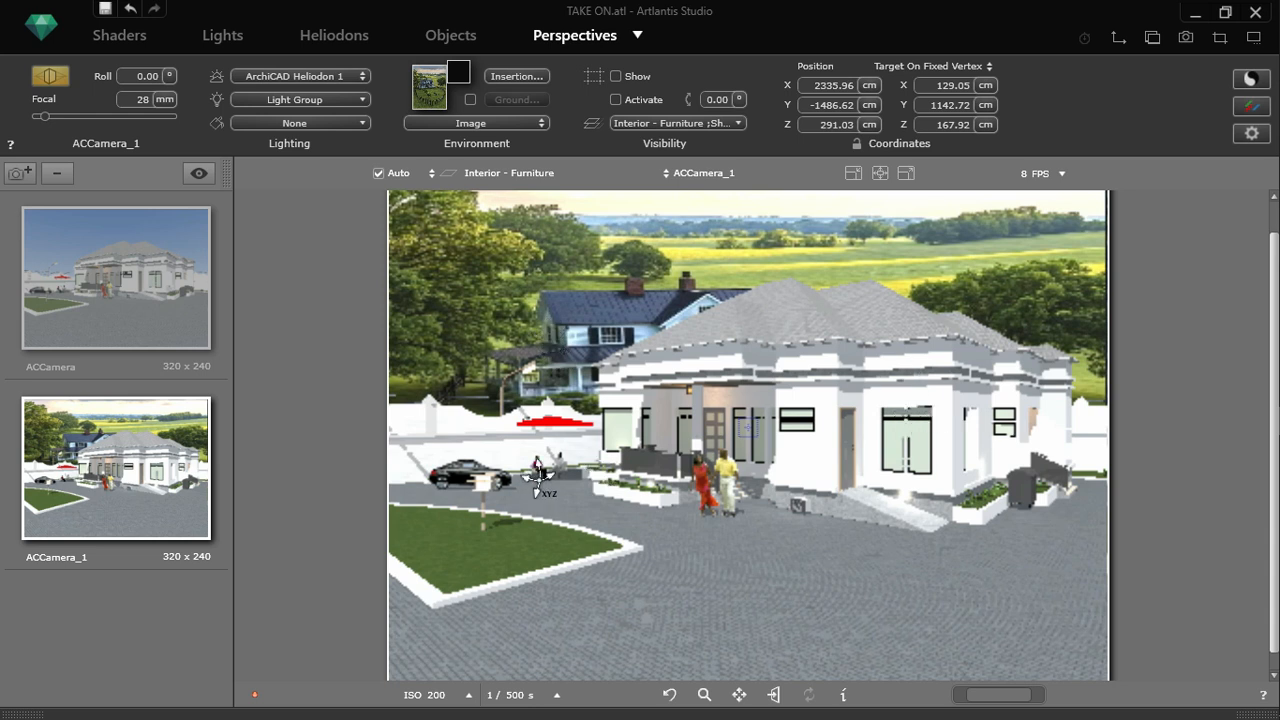
Set the ACCamera_1 background image brightness to -1 and its offset to about ΔX 1, ΔY 15
click(430, 88)
drag(435, 100, 424, 100)
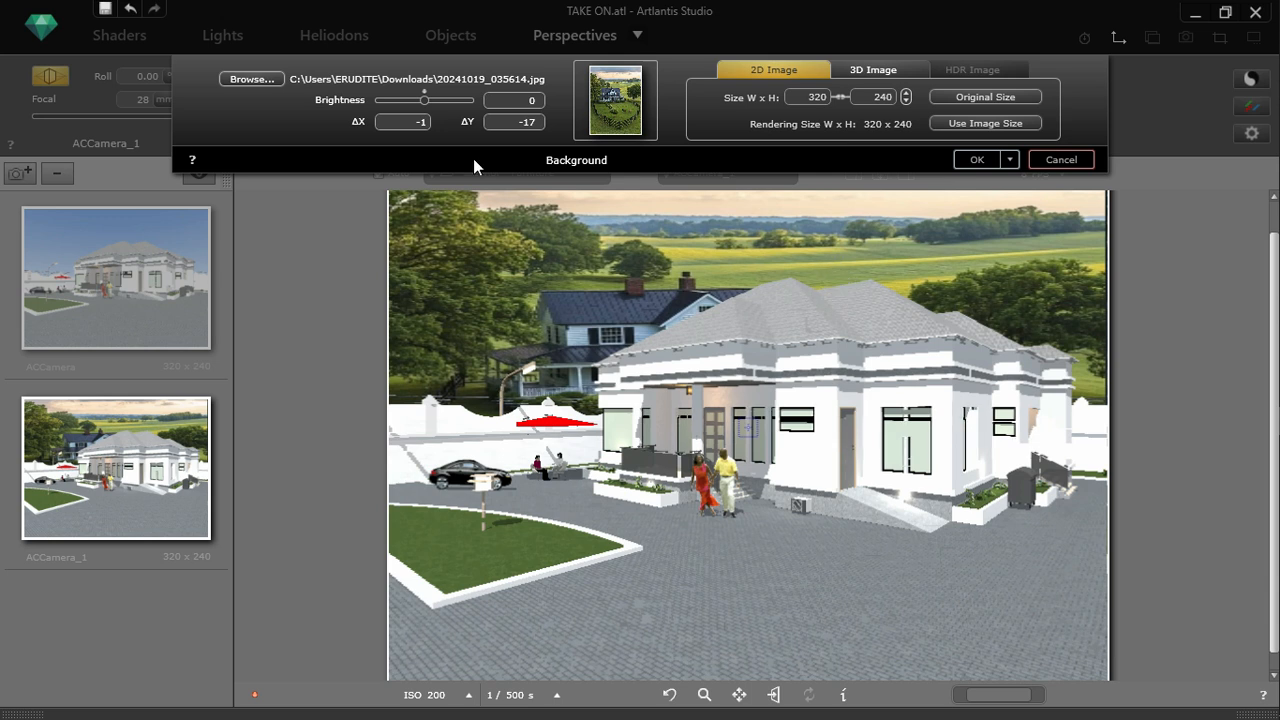
click(423, 101)
drag(677, 263, 590, 331)
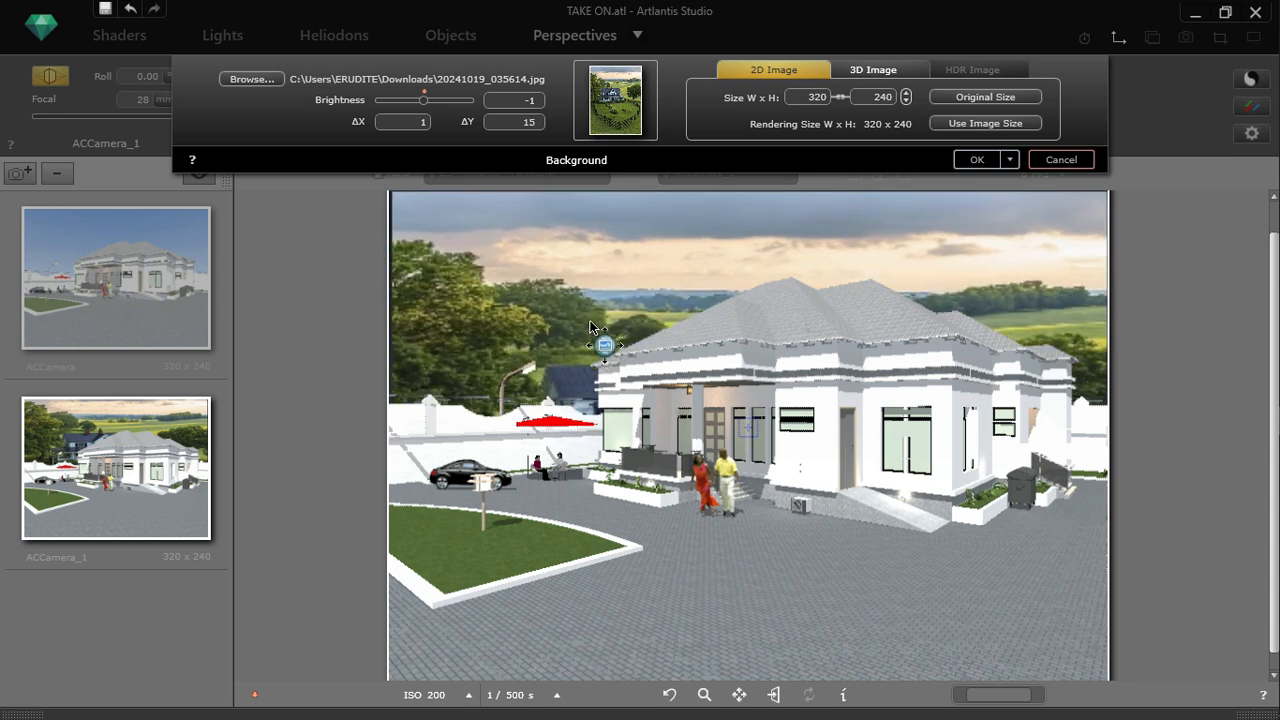
click(975, 160)
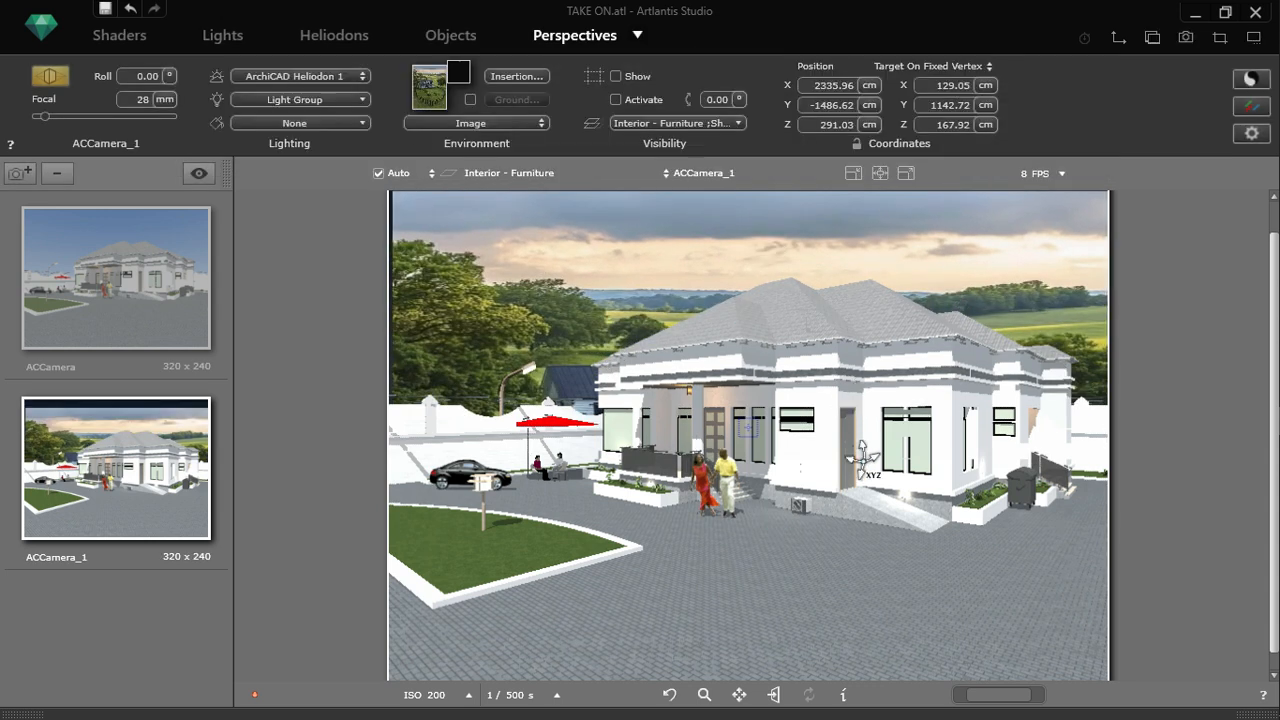
Reposition ACCamera_1 using the preview and 2D top view to about X 2199, Y -1279, Z 250 cm, with a focal length of 25 mm
mouse_move(828, 361)
mouse_down()
mouse_move(829, 380)
mouse_move(826, 350)
mouse_up()
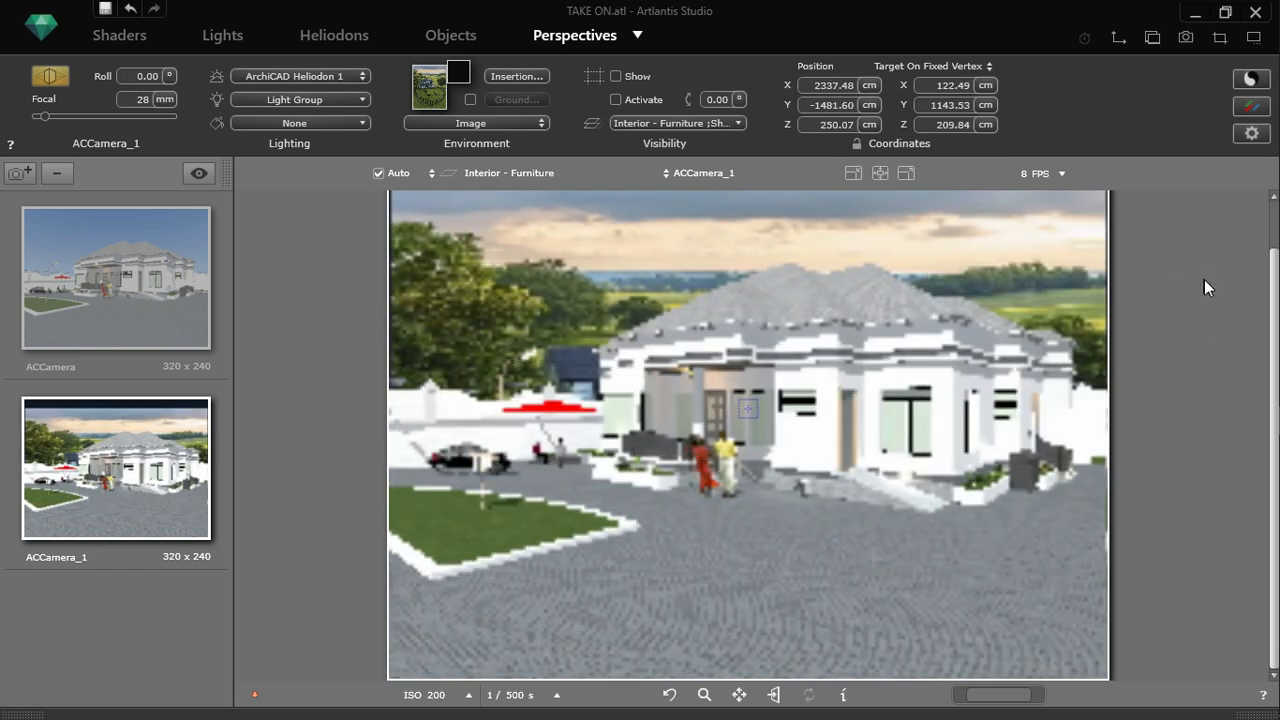
click(1115, 42)
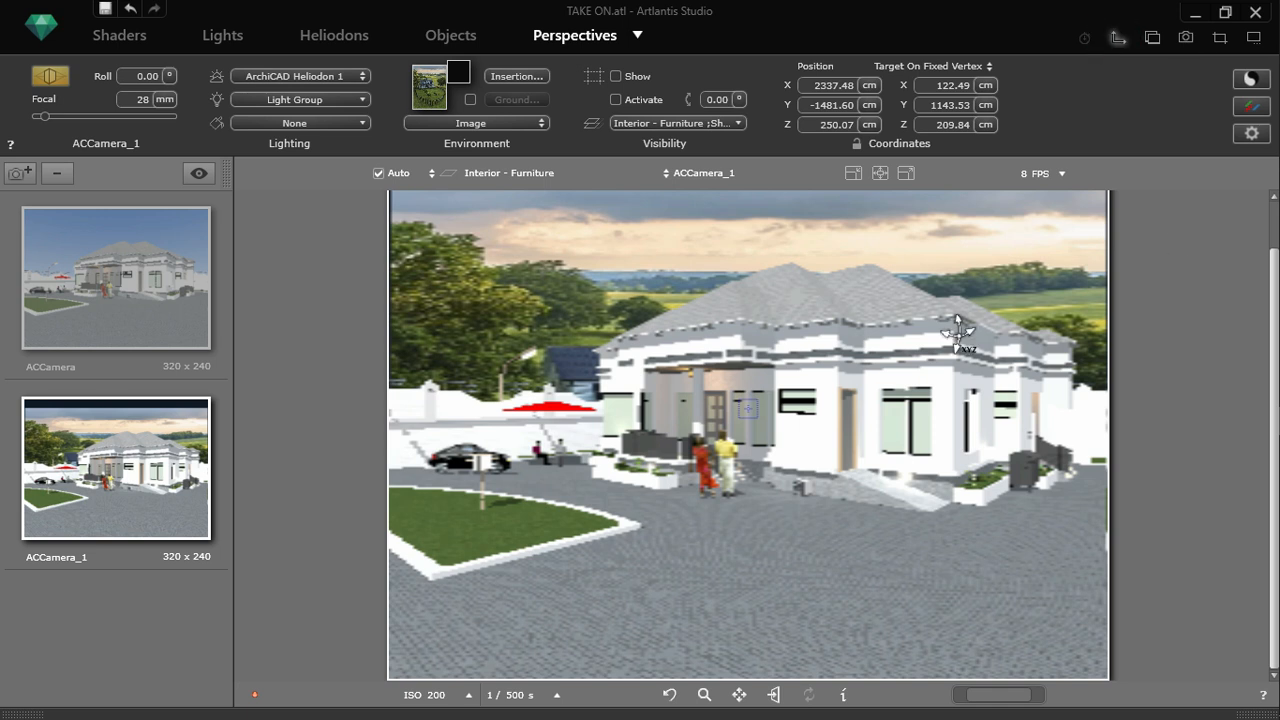
drag(380, 443, 381, 444)
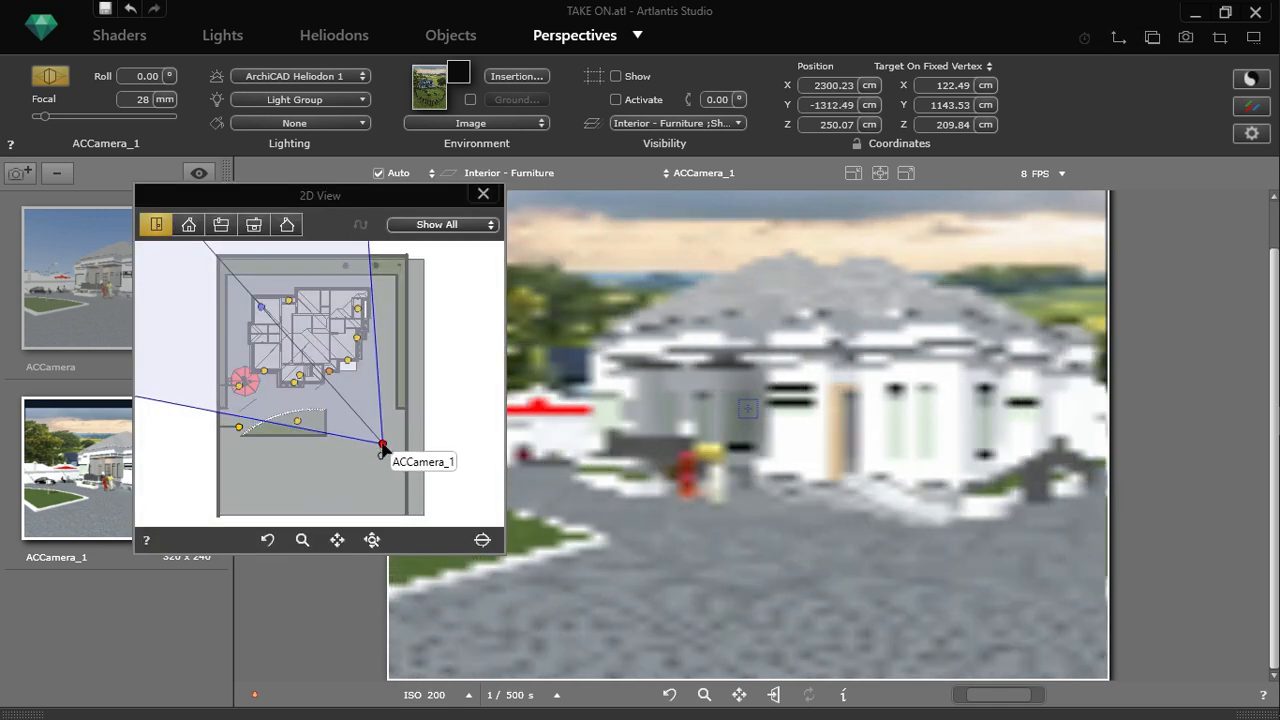
drag(375, 264, 378, 264)
drag(262, 306, 268, 305)
drag(382, 443, 376, 441)
drag(185, 402, 183, 405)
click(267, 305)
drag(267, 305, 263, 304)
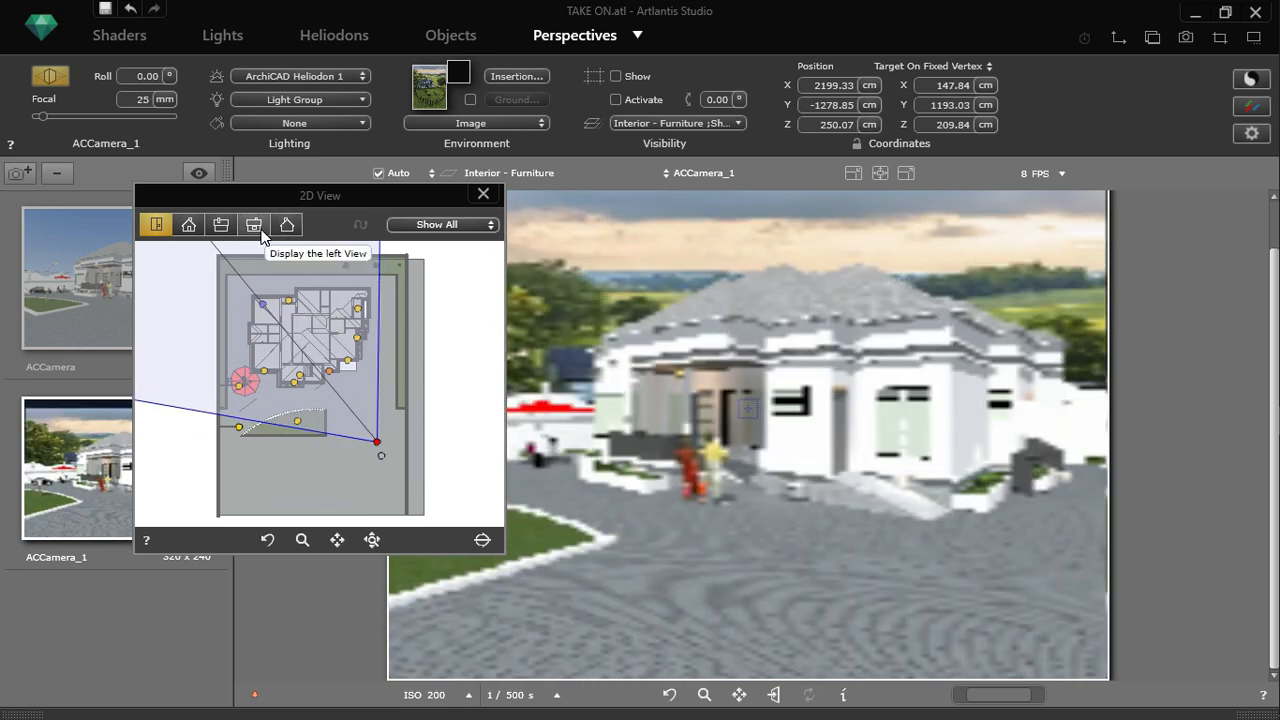
Fine-tune the ACCamera_1 viewpoint in the front elevation of the 2D view
click(188, 224)
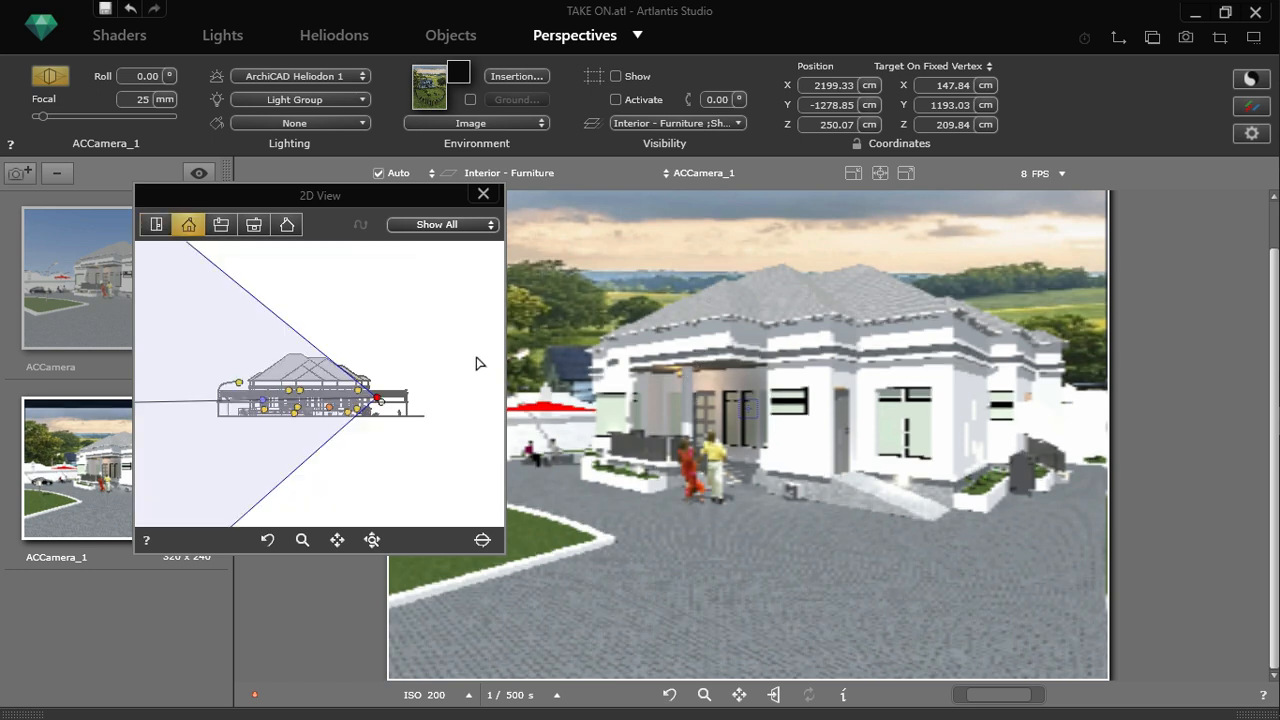
scroll(381, 405, up, 3)
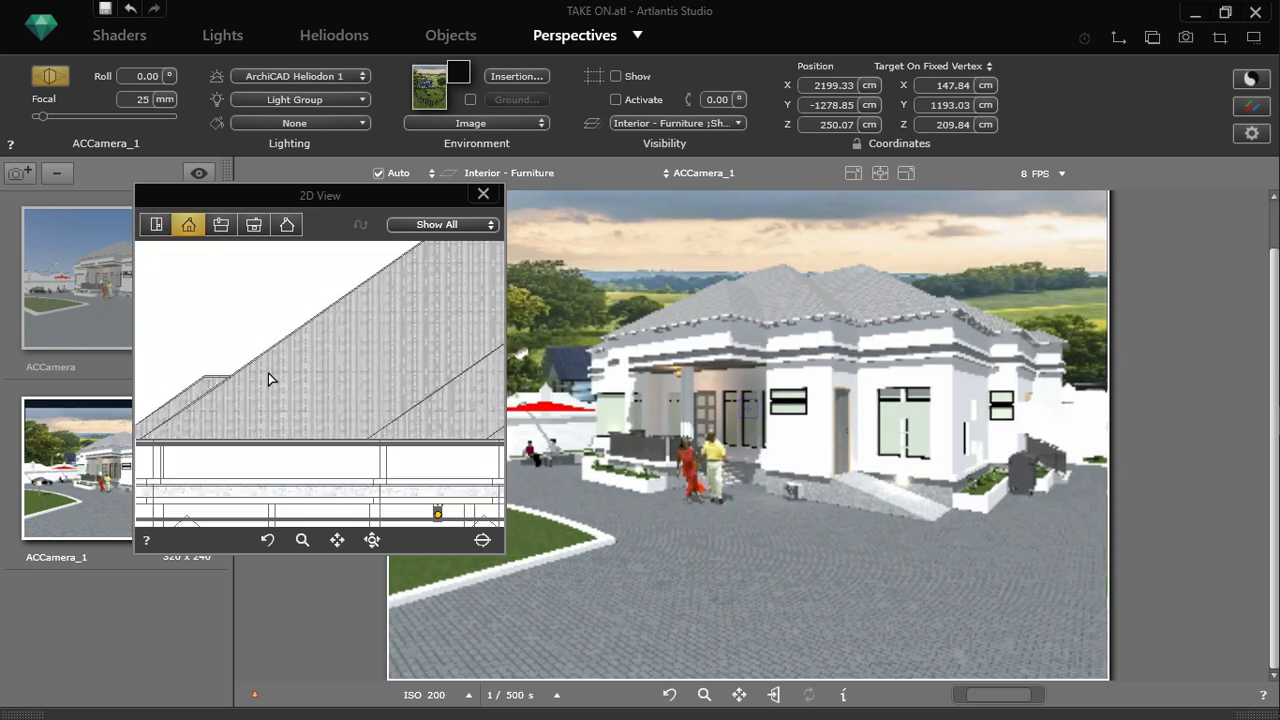
scroll(271, 380, down, 1)
drag(351, 406, 366, 418)
Set the ArchiCAD Heliodon 1 sun to an azimuth of about 332.53° and an elevation of about 8.90°
click(334, 35)
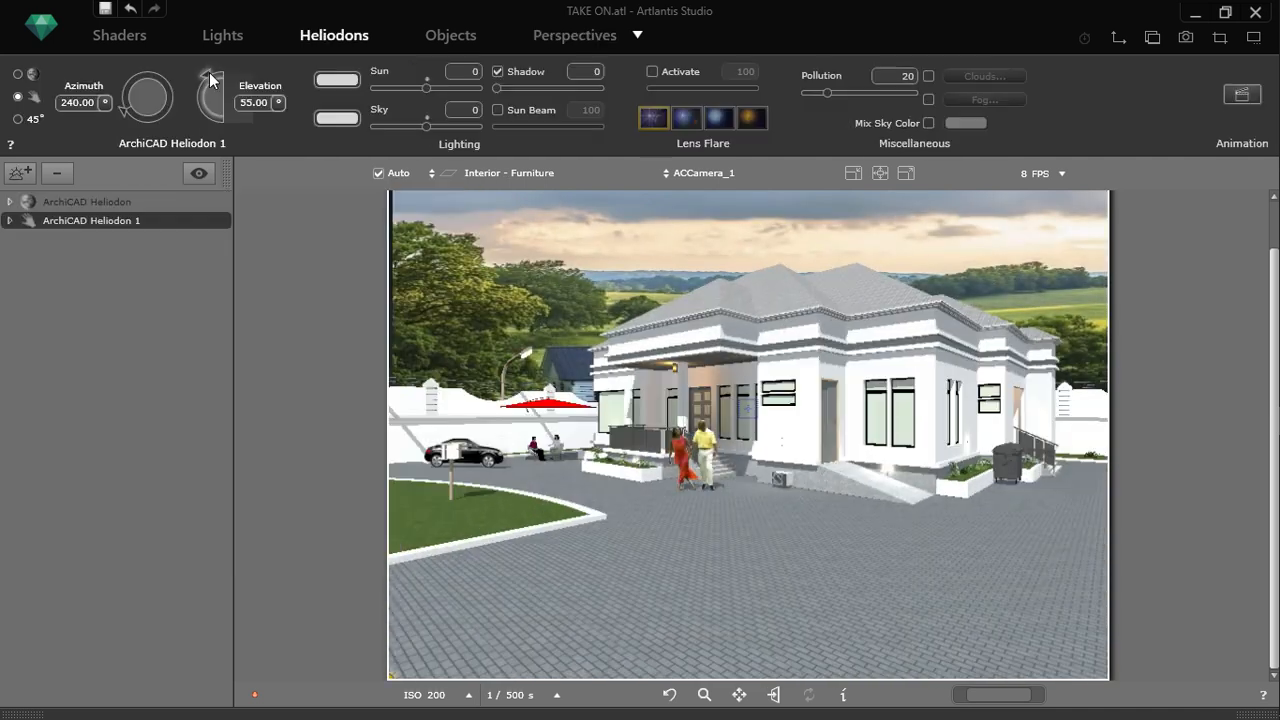
drag(125, 105, 129, 62)
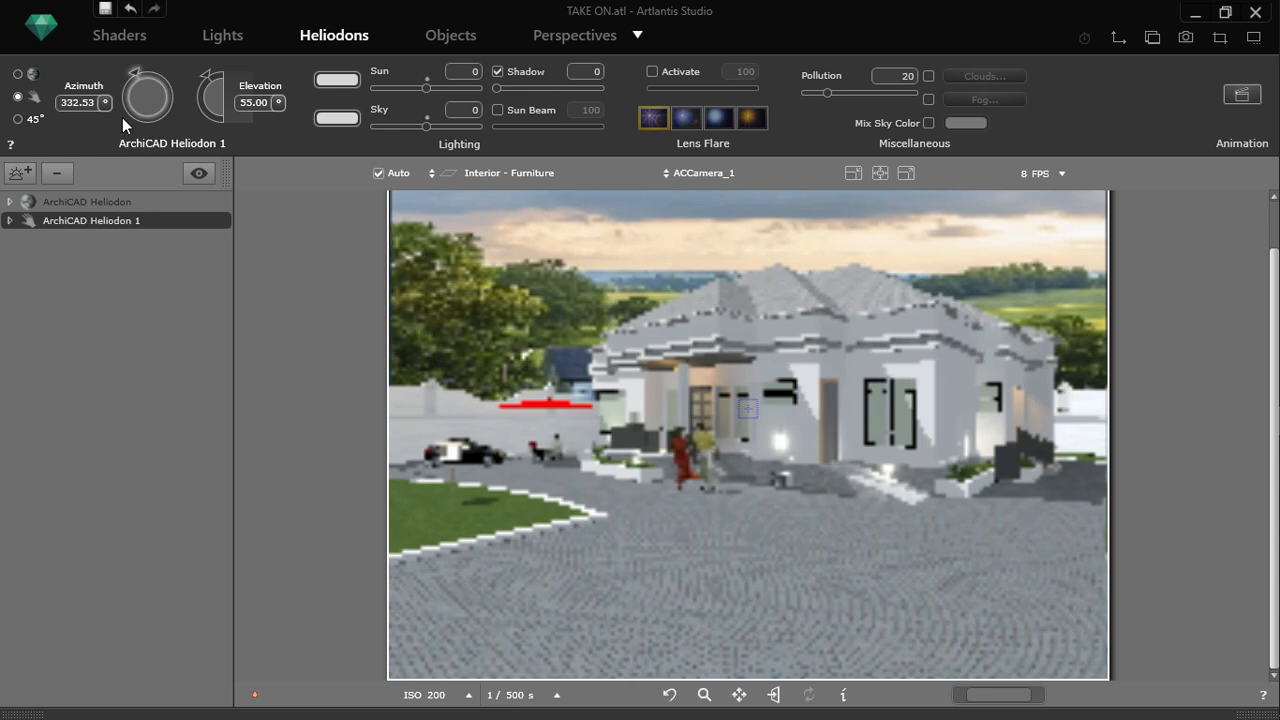
drag(203, 77, 186, 98)
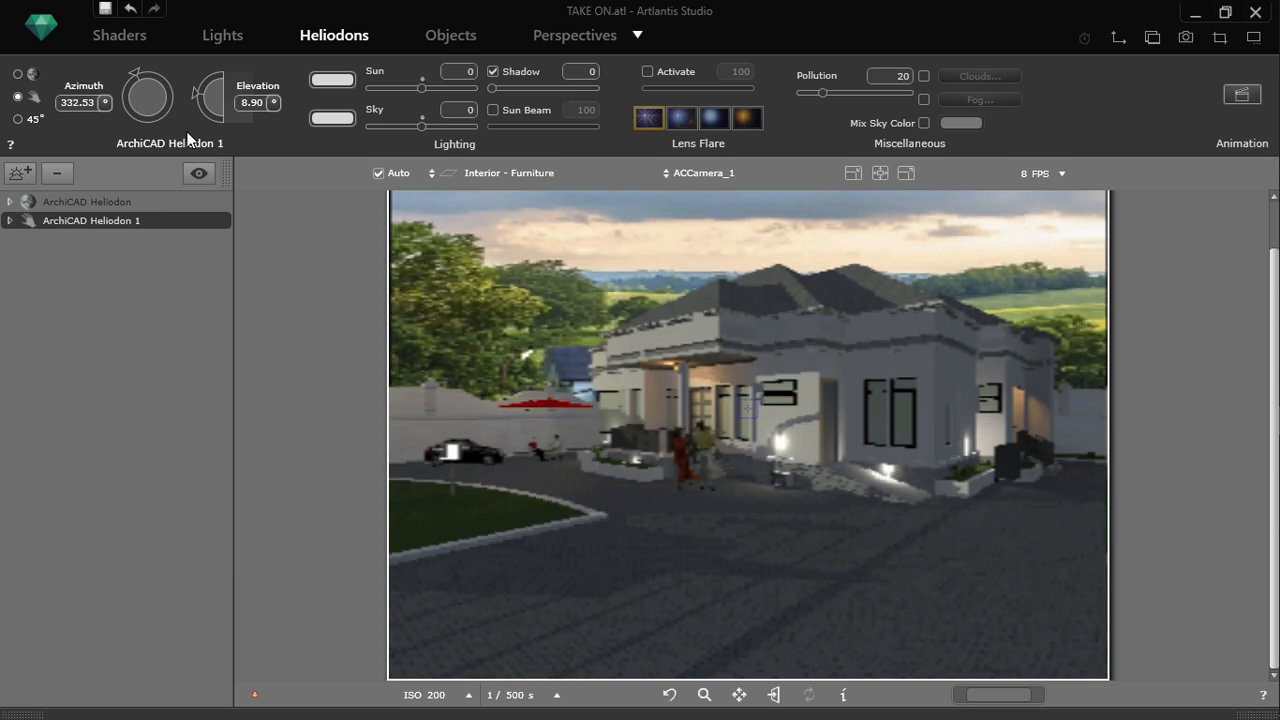
click(210, 35)
click(159, 242)
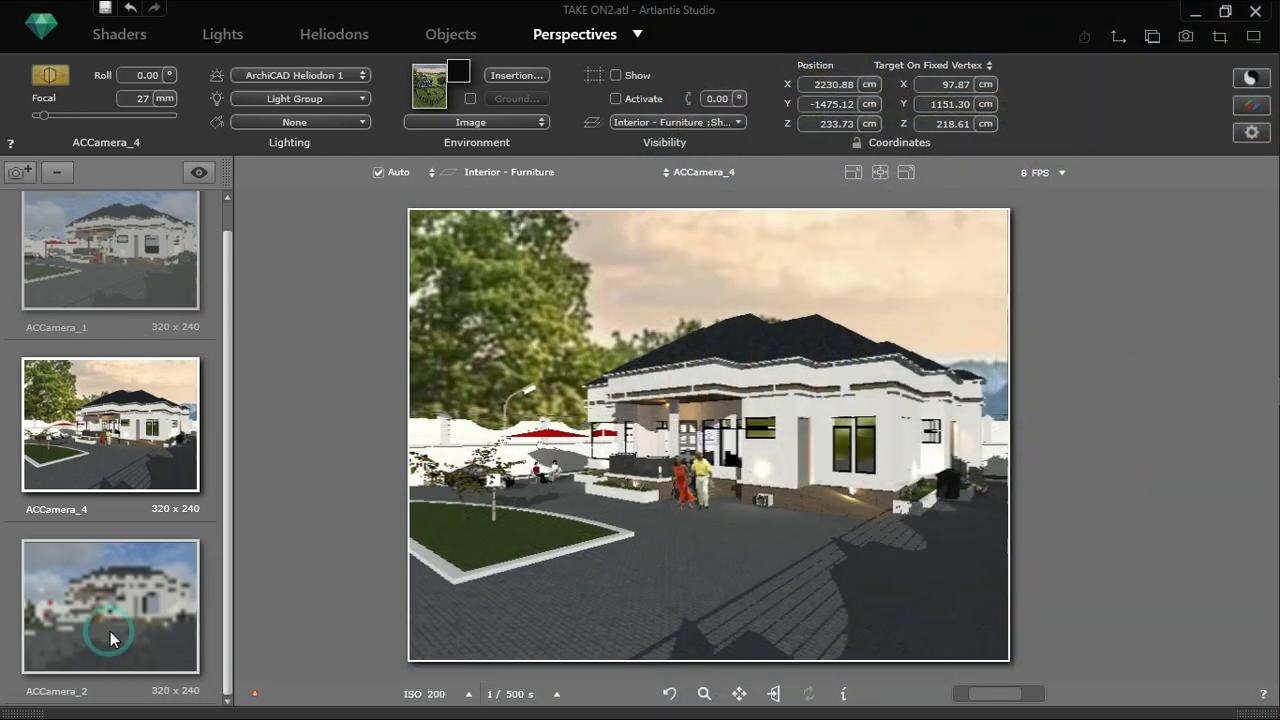
Duplicate the ACCamera_2 perspective and rotate the ArchiCAD Heliodon 1 sun to an azimuth of about 319.09°
click(110, 631)
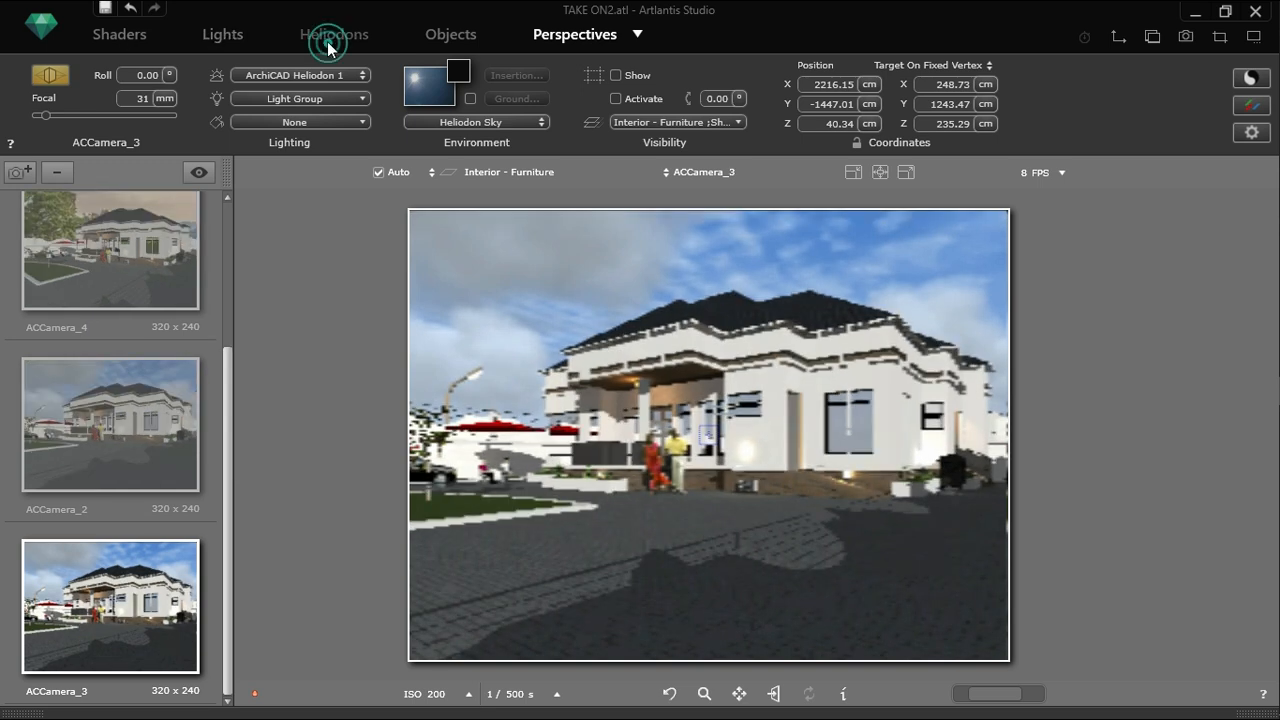
click(330, 40)
drag(126, 117, 104, 64)
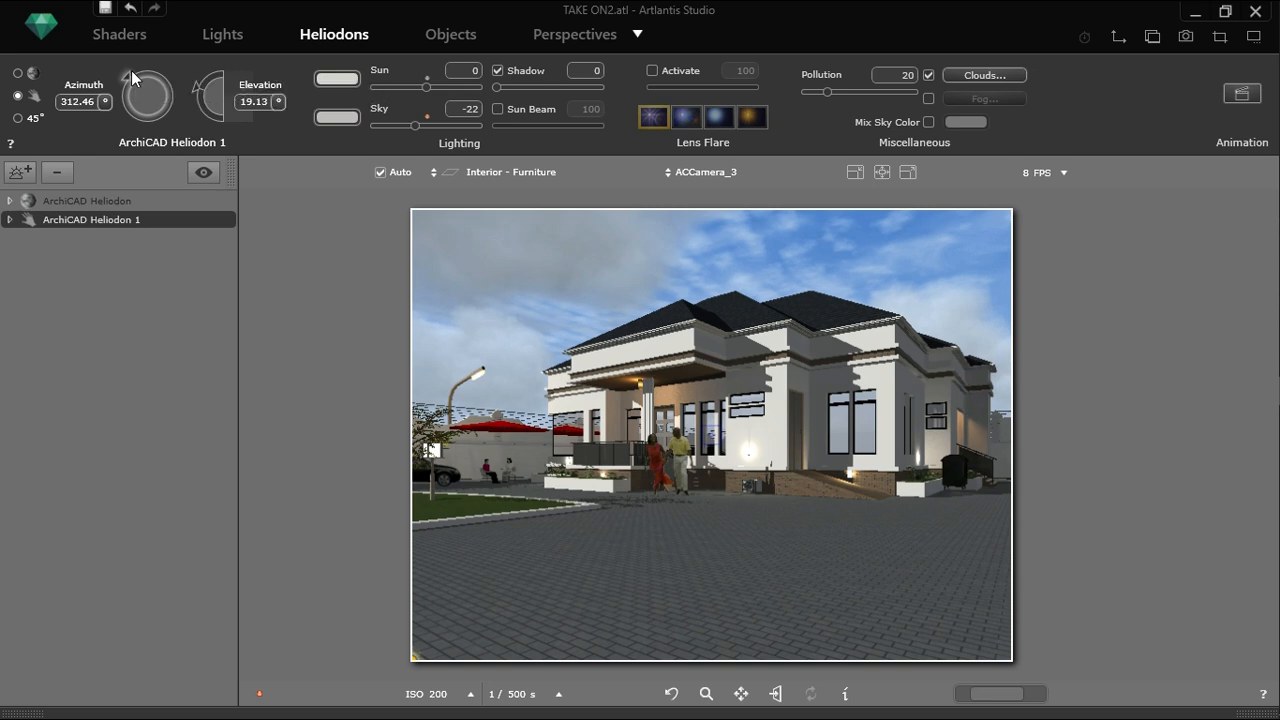
drag(131, 70, 129, 74)
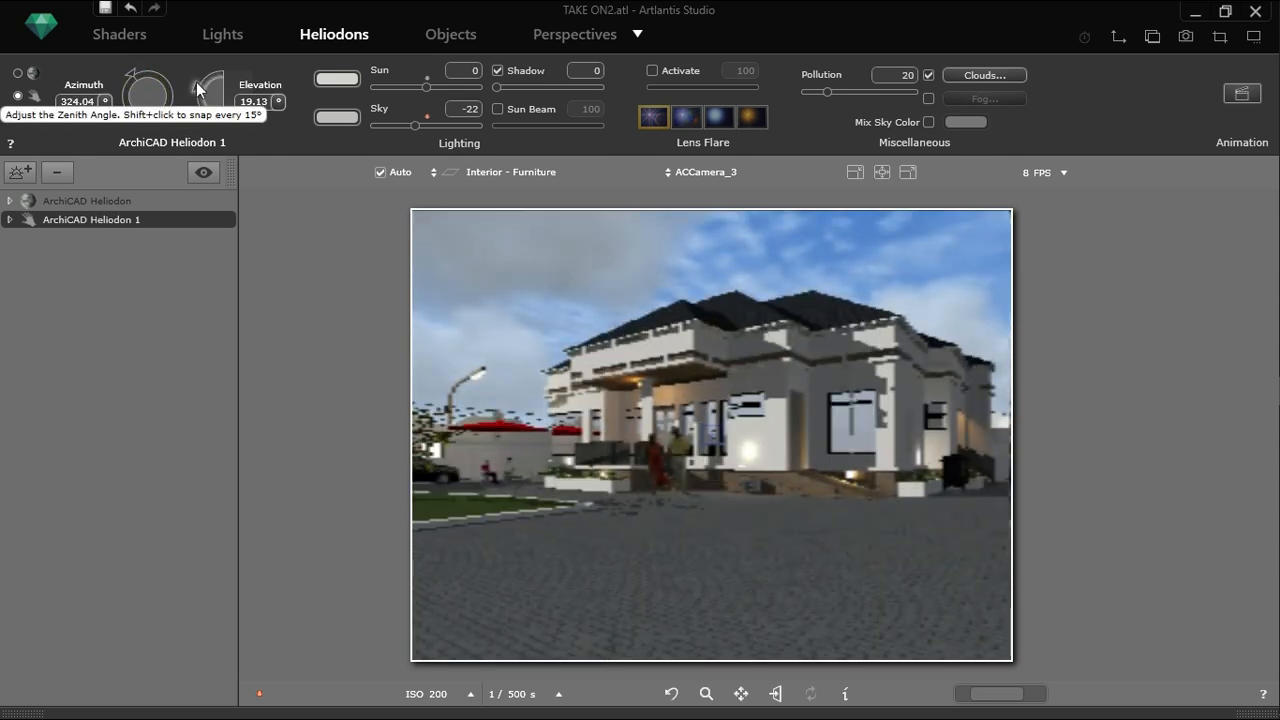
drag(123, 73, 128, 110)
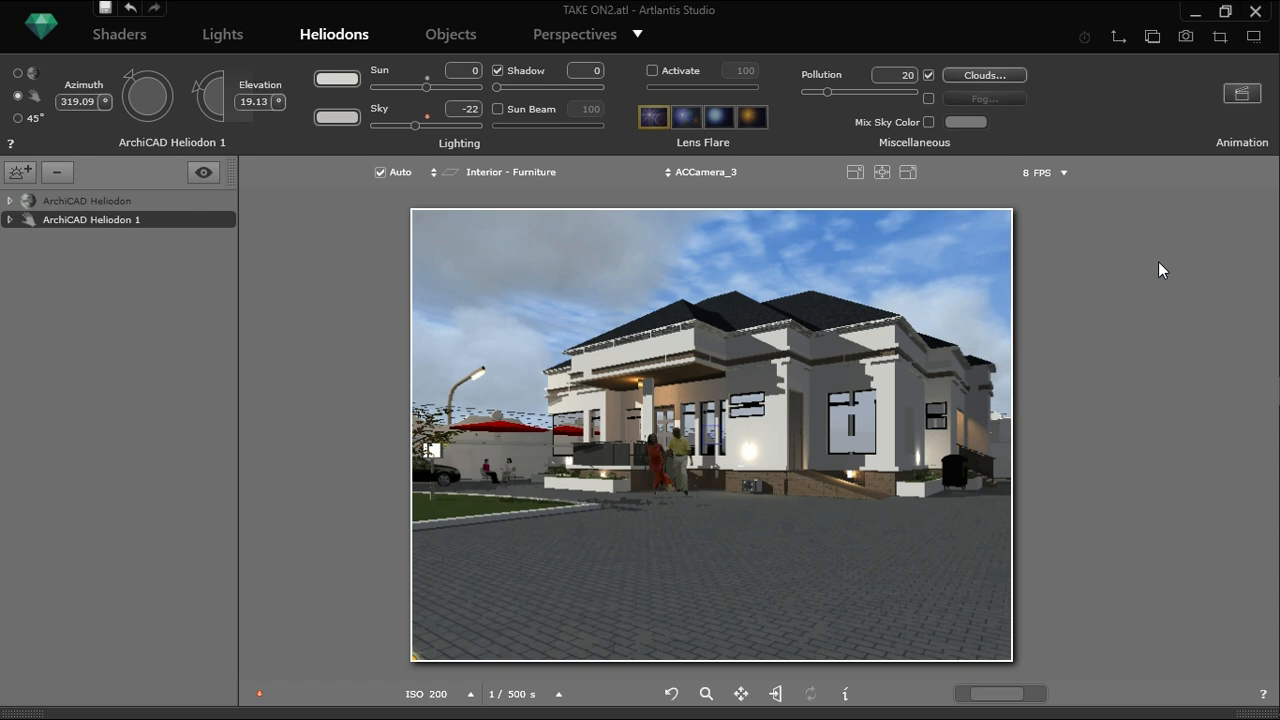
Check the ACCamera_3 viewpoint and its field of view over the site in the 2D top view
click(586, 35)
click(637, 34)
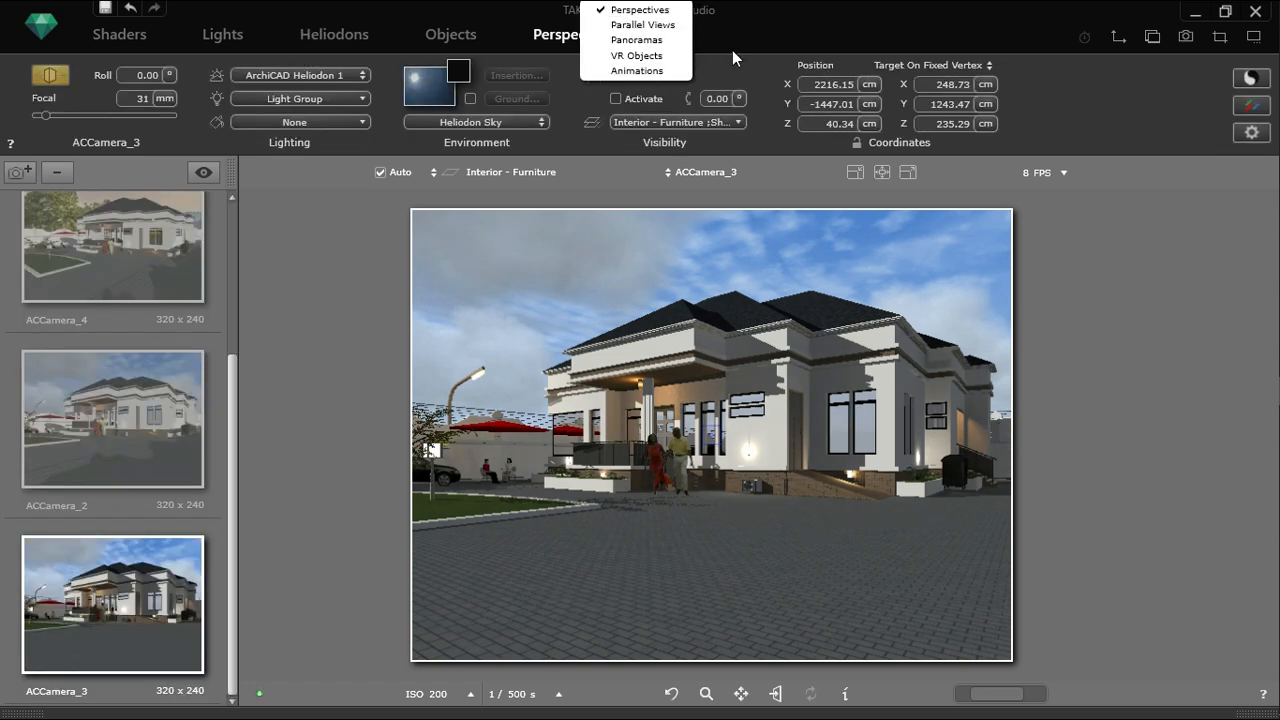
click(811, 40)
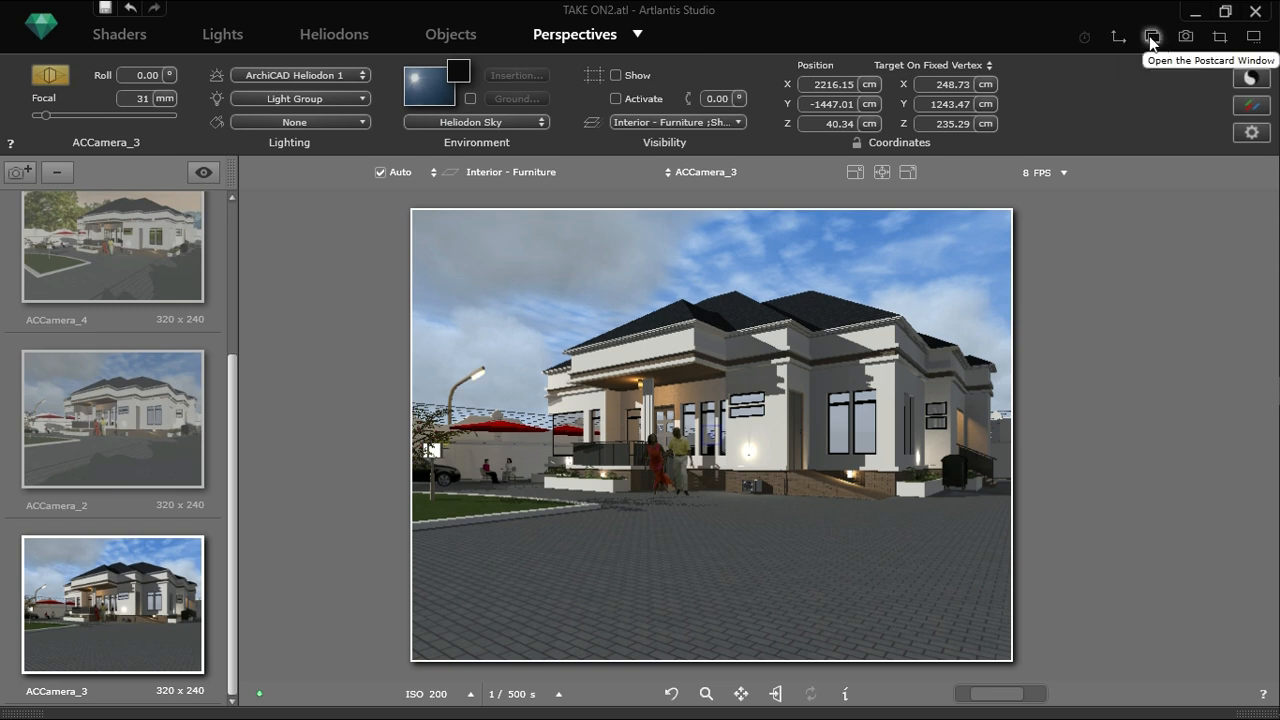
click(1118, 36)
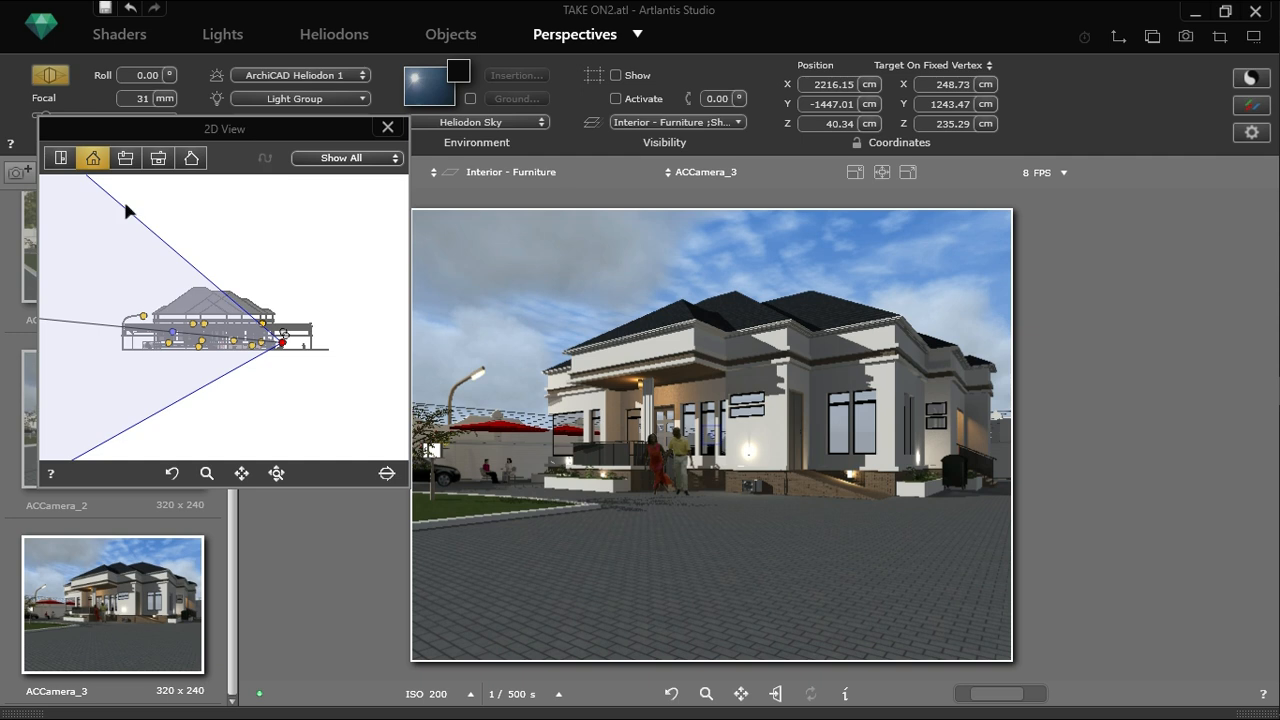
click(60, 157)
scroll(290, 325, up, 5)
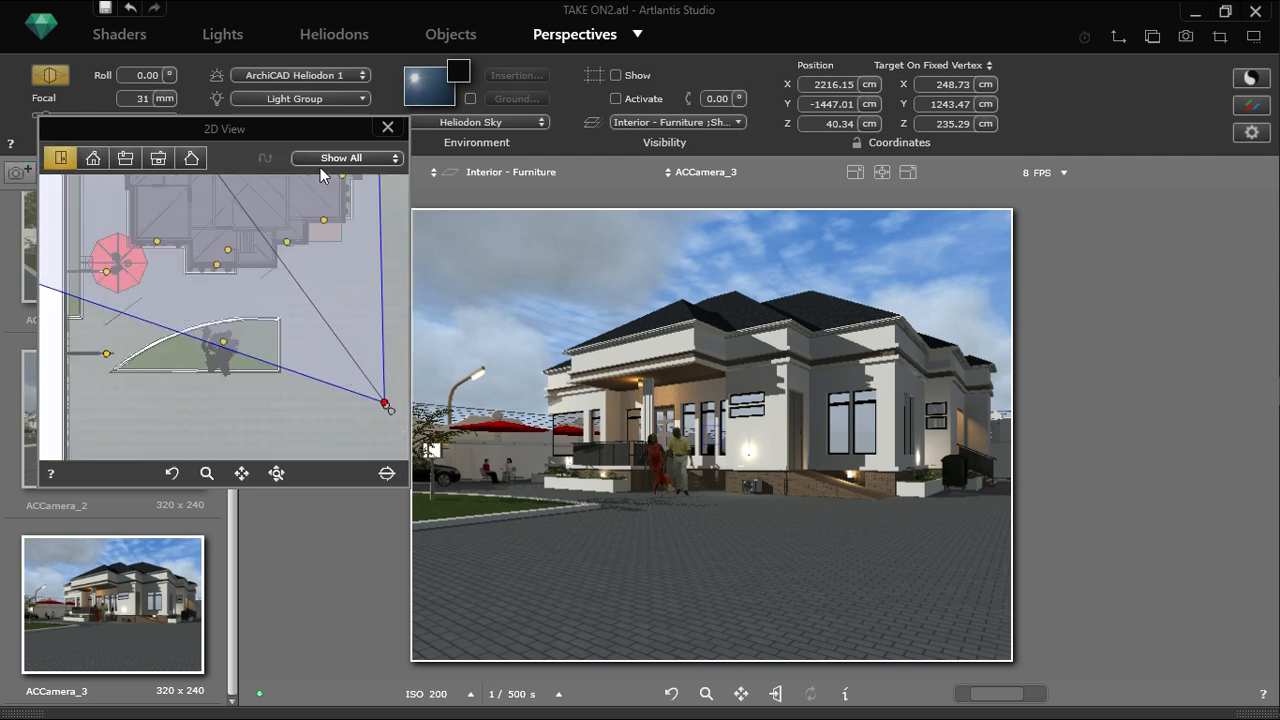
click(388, 128)
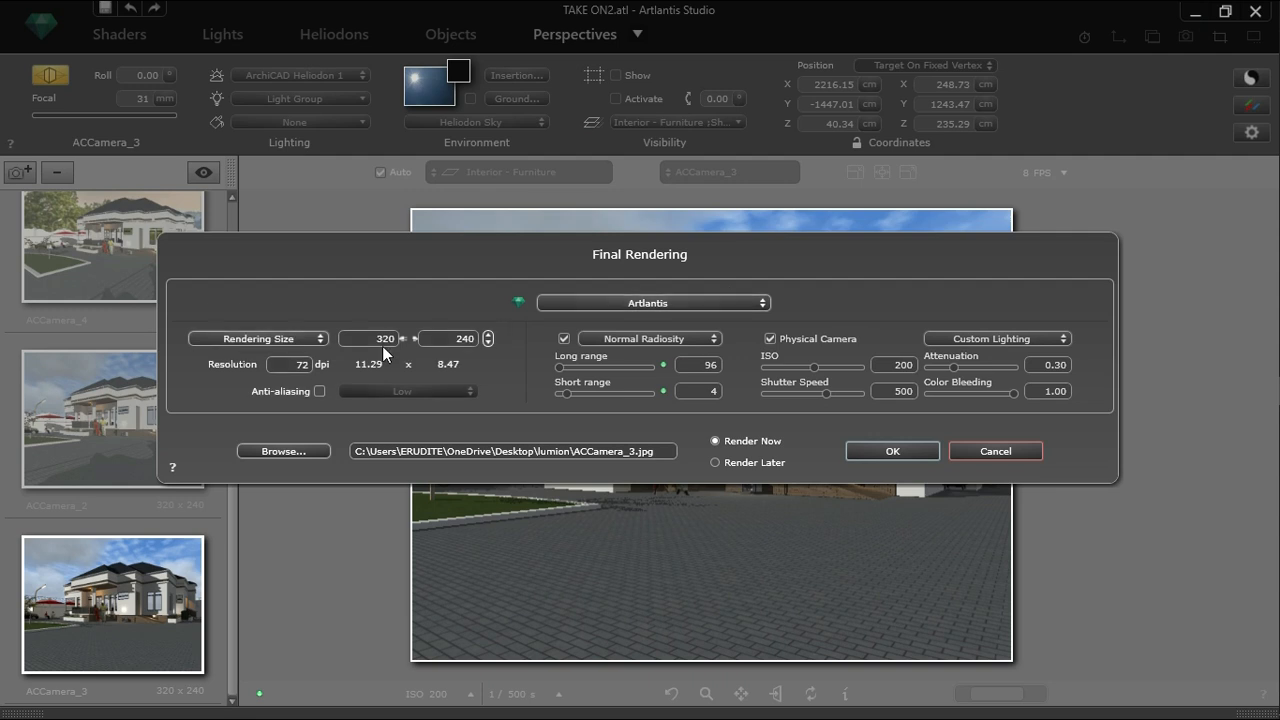
Set the final rendering of ACCamera_3 to 1920x1080 Full HD with the Exterior Lighting preset
click(291, 342)
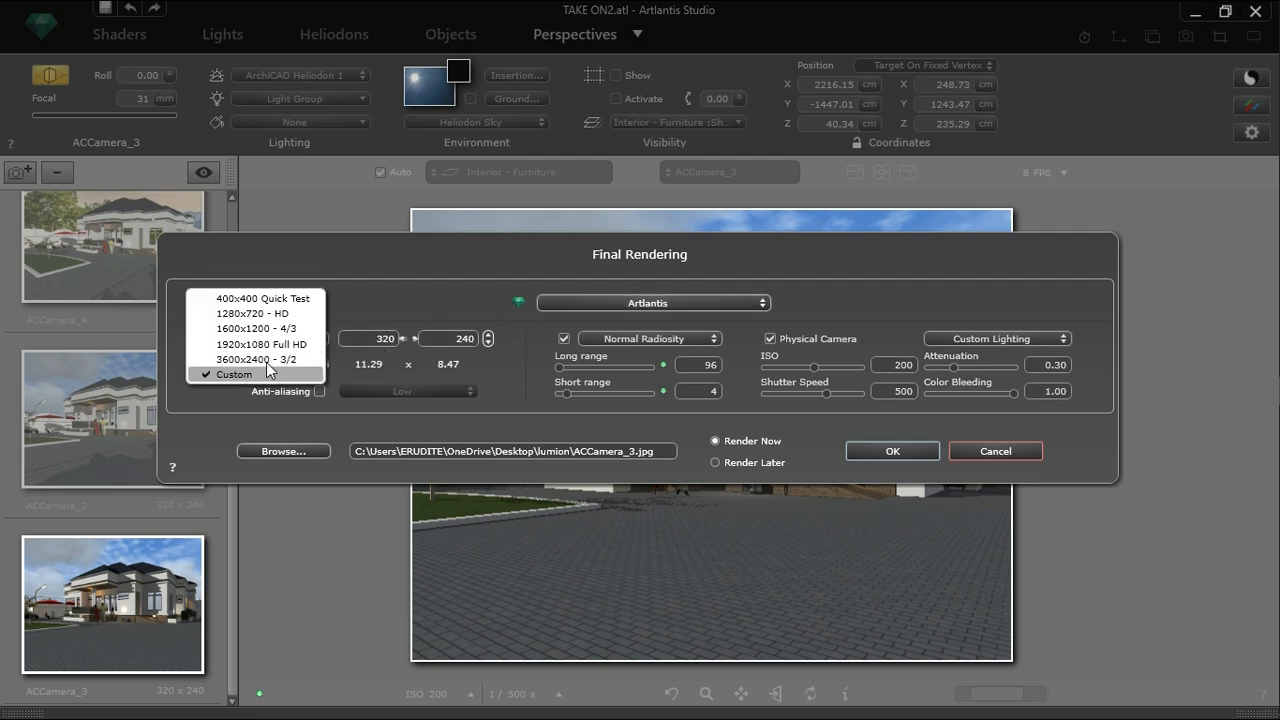
click(294, 346)
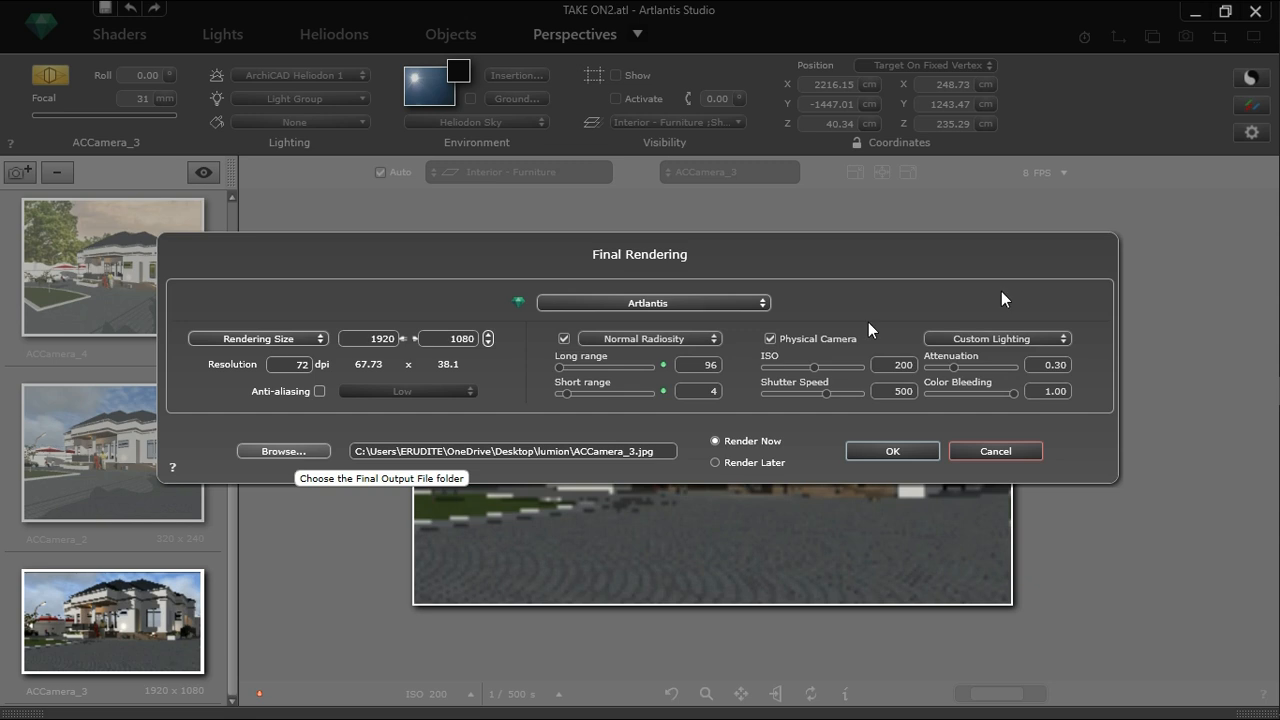
click(998, 339)
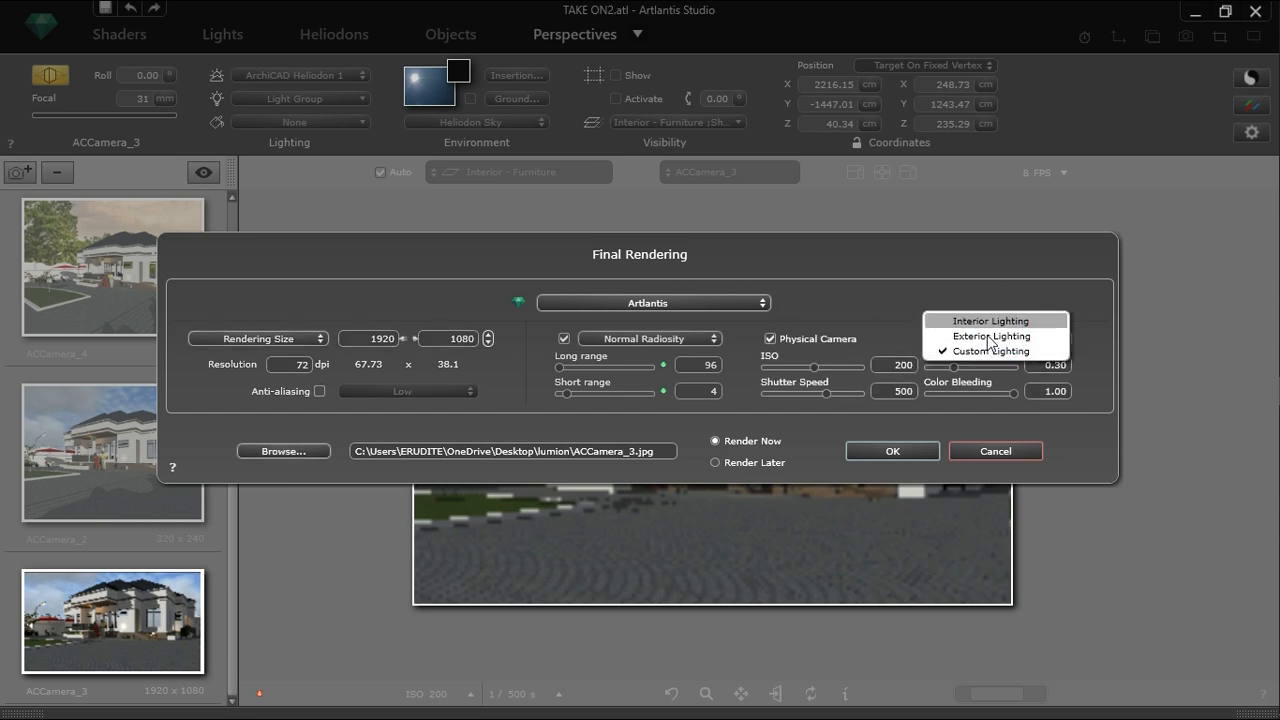
click(990, 336)
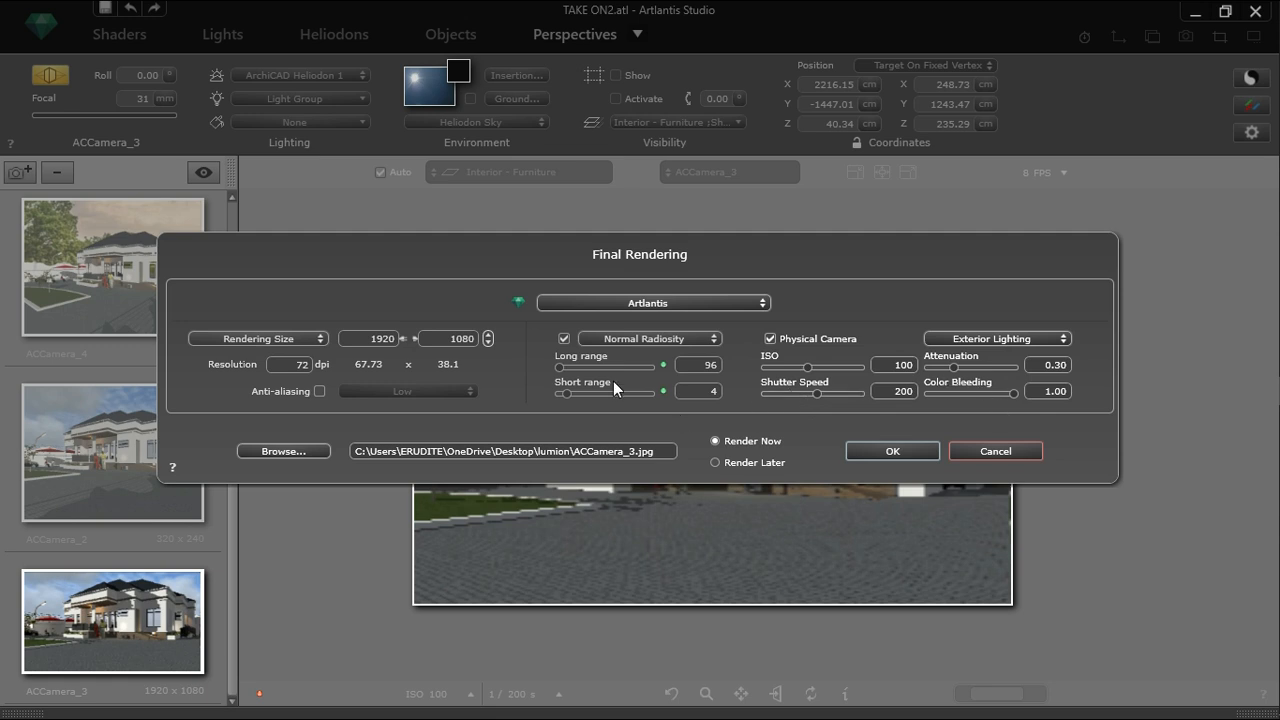
Set the final rendering to Medium Radiosity and enable anti-aliasing at High quality
click(641, 339)
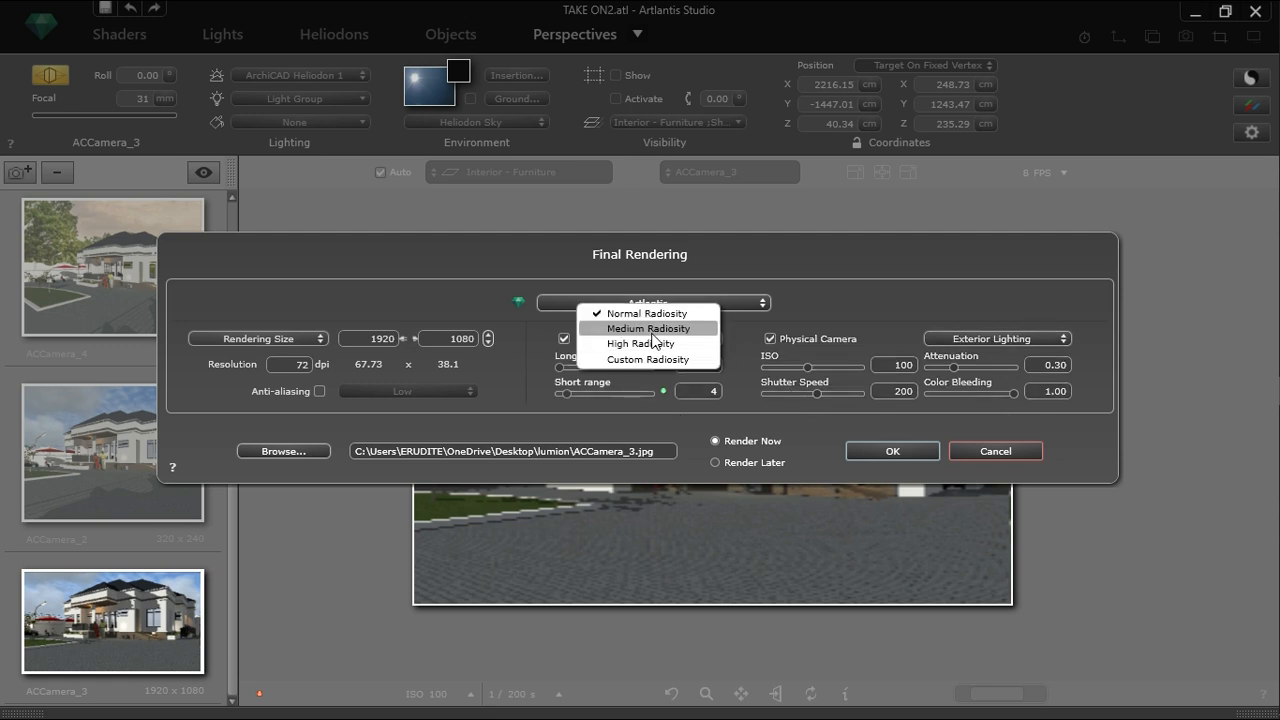
click(650, 330)
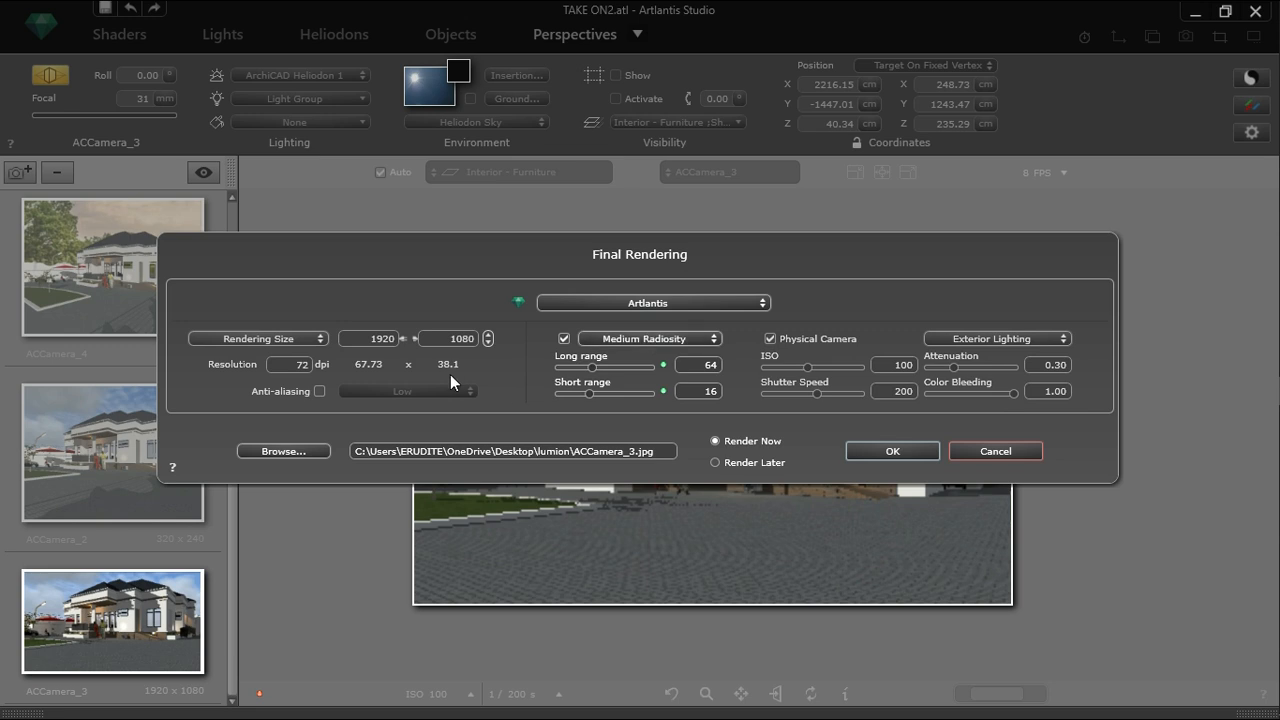
click(318, 391)
click(418, 390)
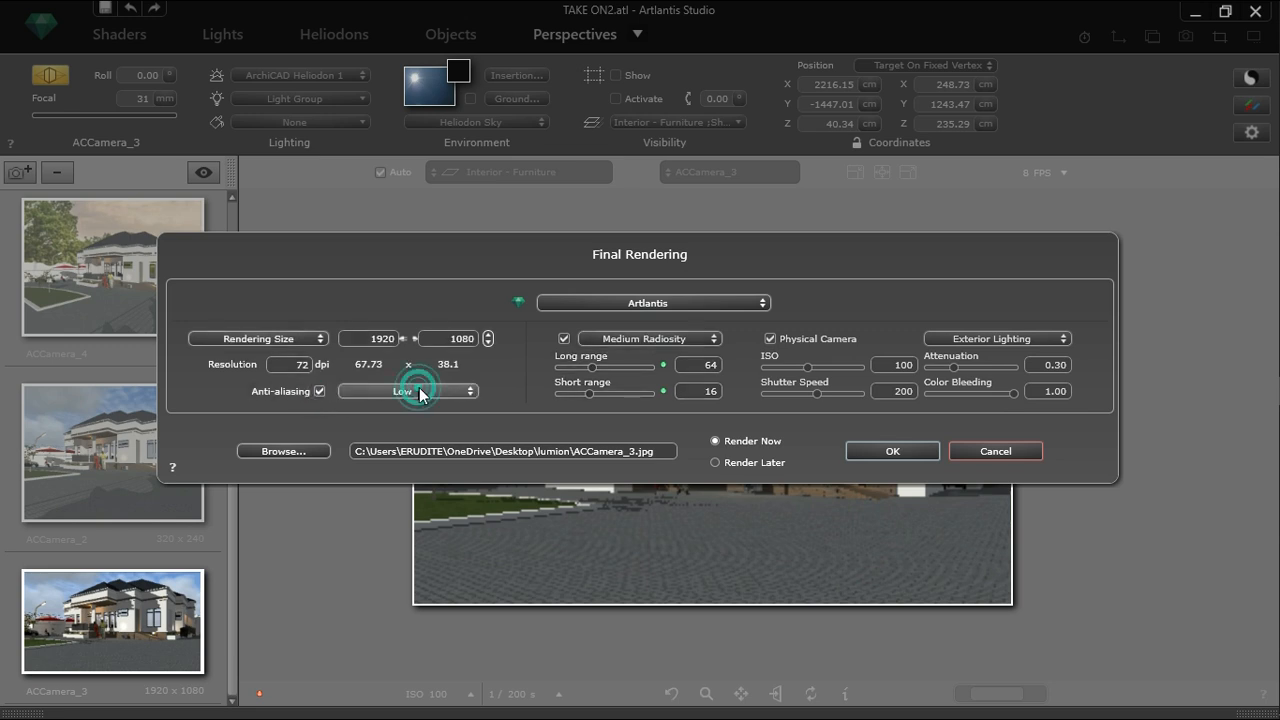
click(426, 396)
click(711, 305)
click(850, 292)
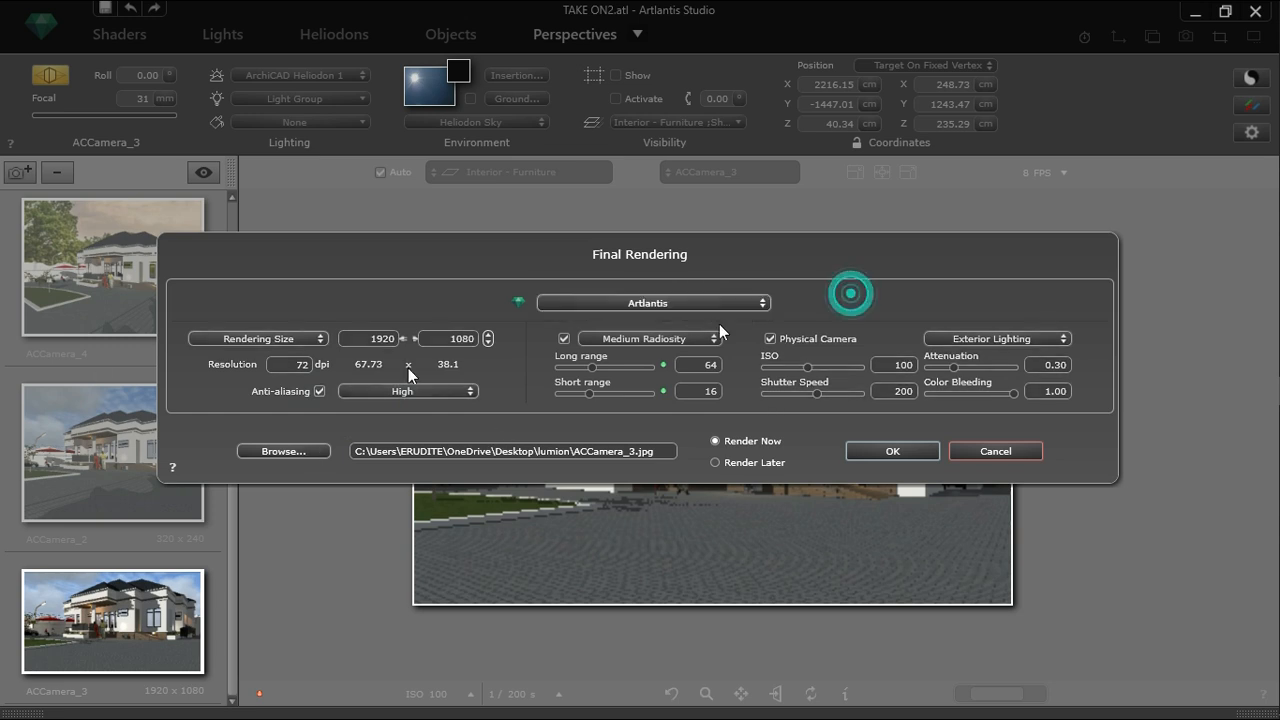
Set the render output to a JPEG file named ACCamera_3 in the Desktop folder
click(300, 451)
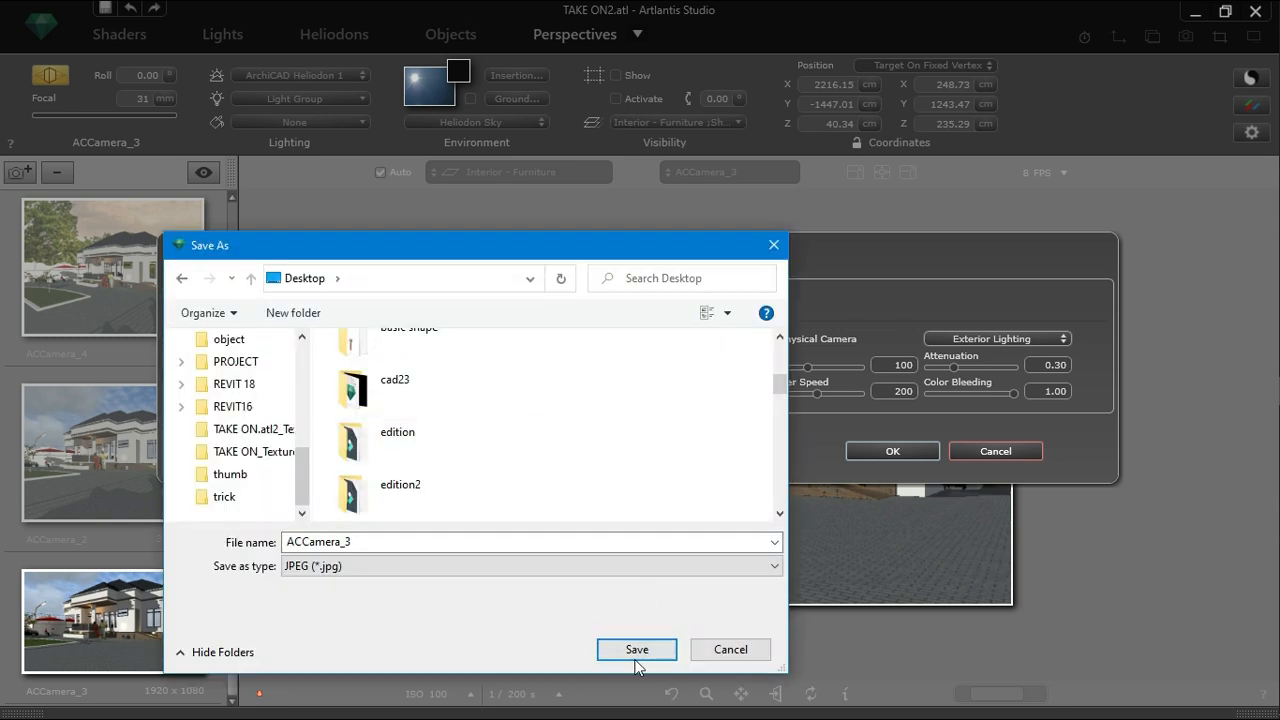
click(629, 652)
mouse_move(653, 275)
mouse_down()
mouse_move(653, 249)
mouse_move(641, 287)
mouse_up()
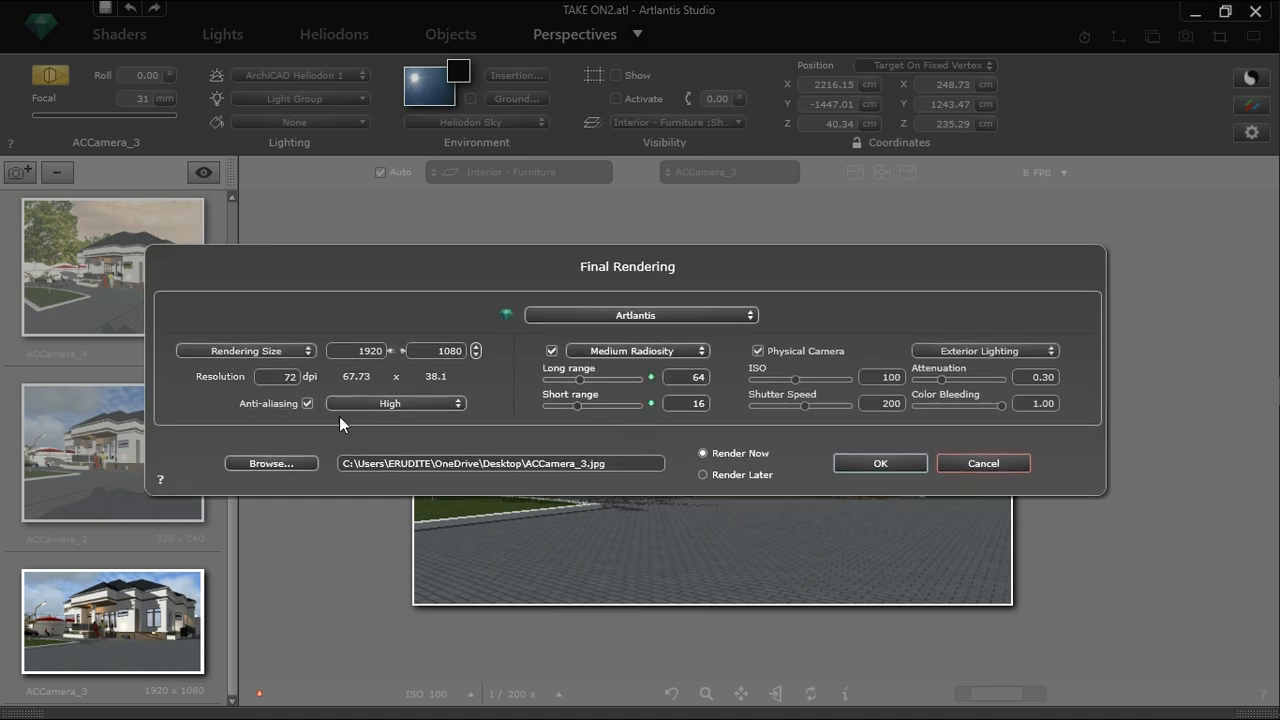
Confirm the 1920x1080 Full HD rendering size and render the ACCamera_3 perspective immediately
click(283, 351)
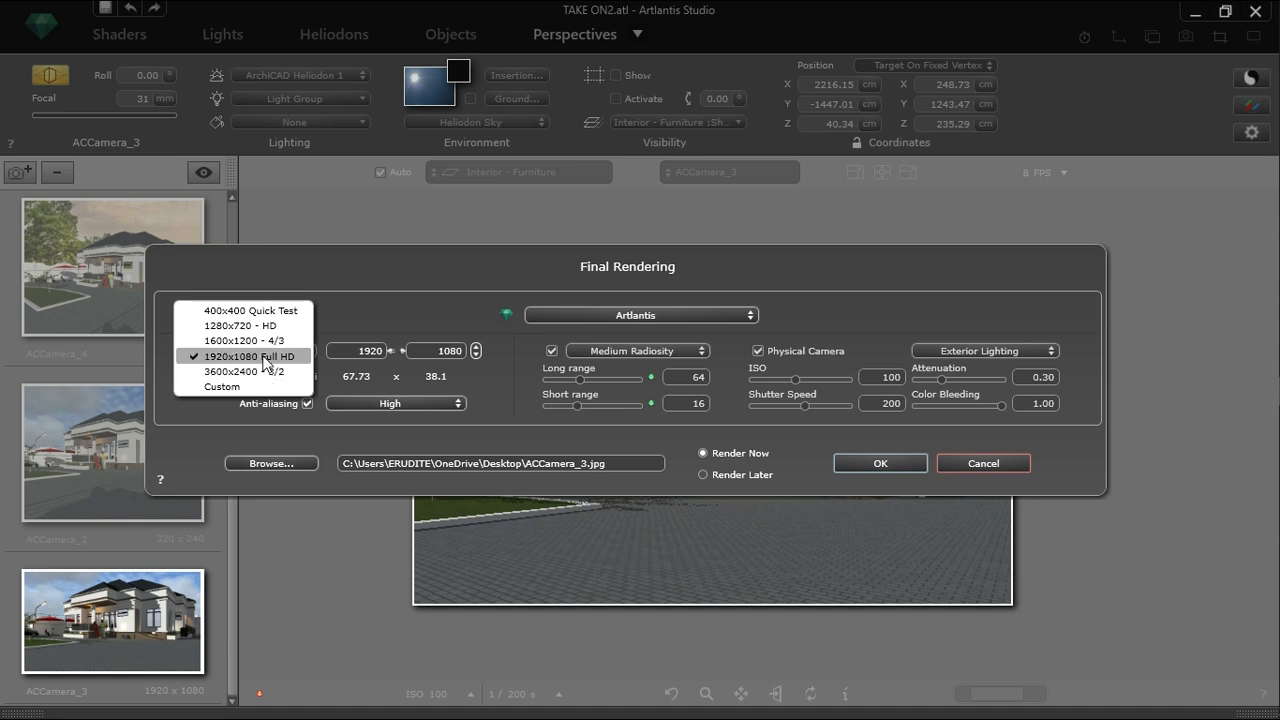
click(262, 357)
click(913, 466)
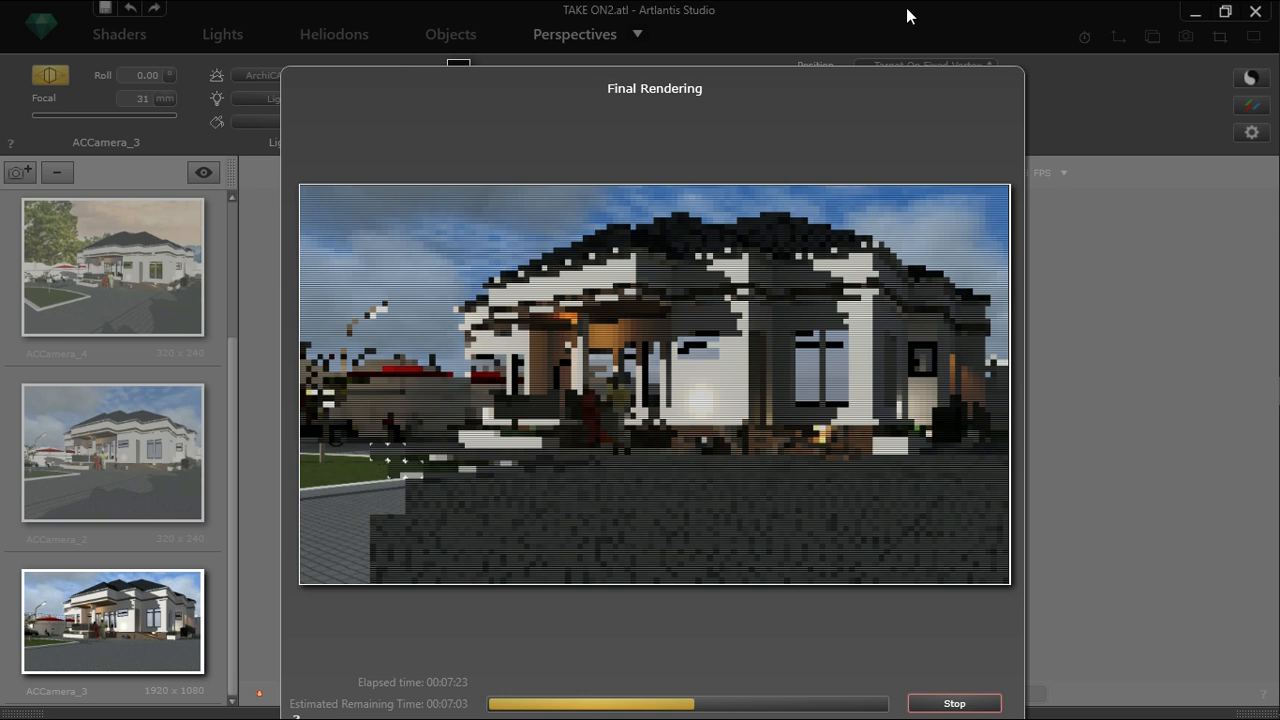
drag(859, 87, 861, 60)
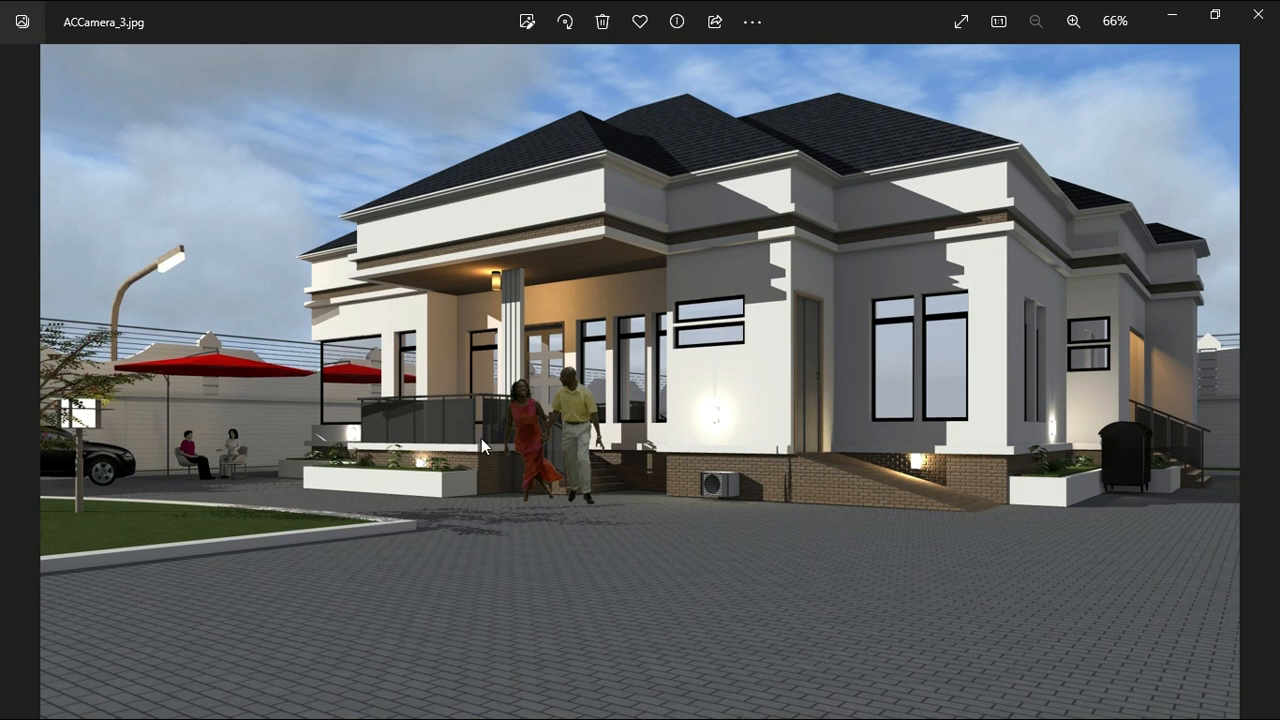
In the image viewer, examine the windows, wall lights, ramp brickwork and planters of the house in the rendered ACCamera_3.jpg
scroll(563, 468, up, 3)
scroll(566, 469, up, 1)
drag(862, 384, 357, 566)
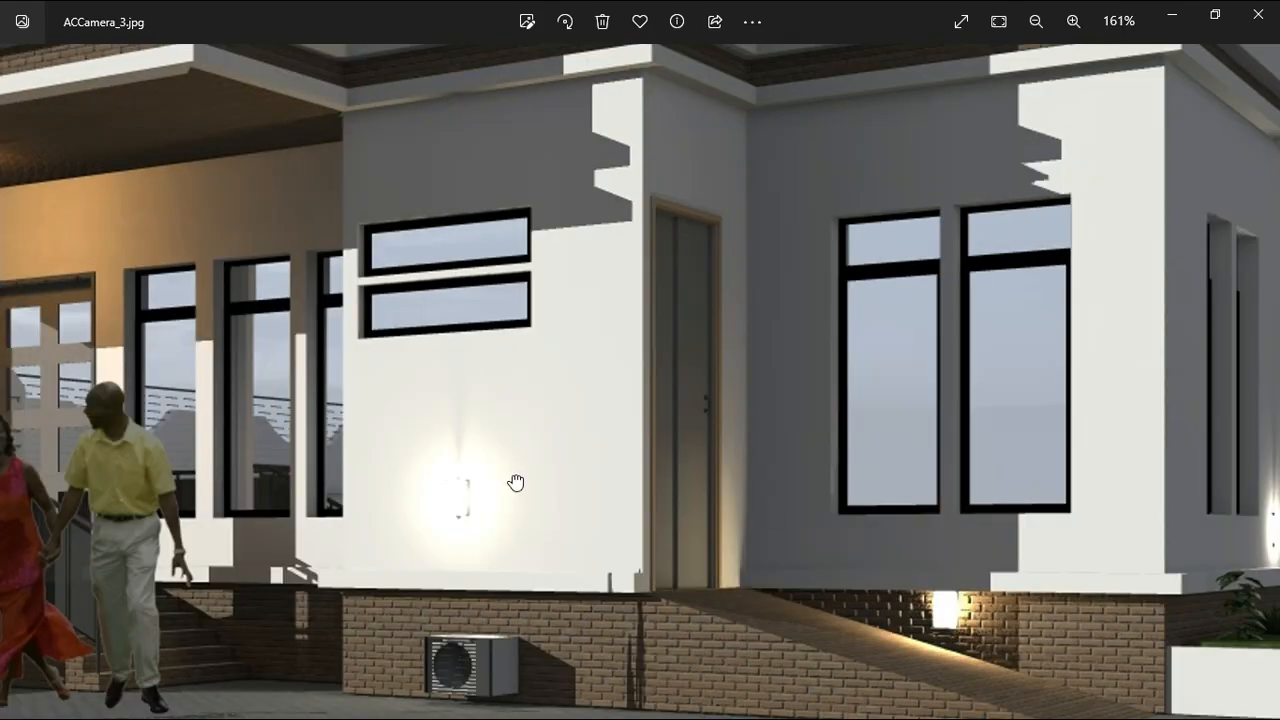
drag(791, 506, 371, 423)
drag(930, 473, 575, 483)
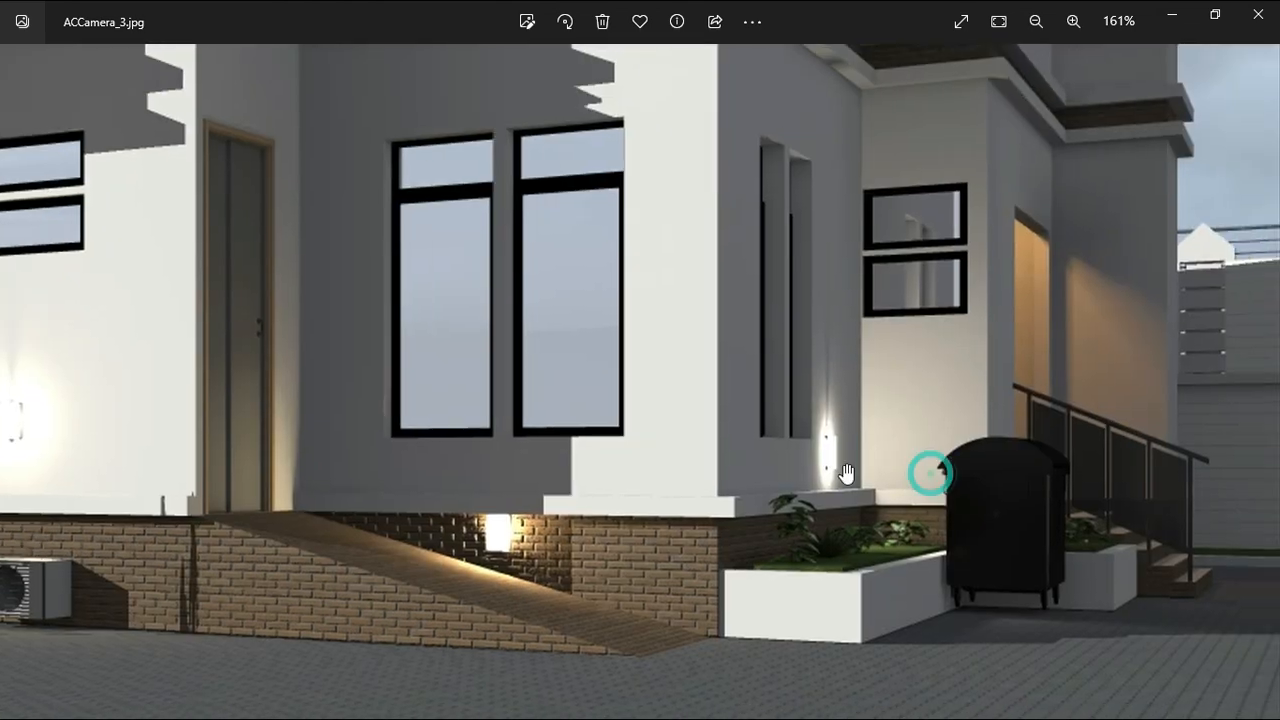
scroll(714, 591, up, 5)
drag(712, 584, 840, 491)
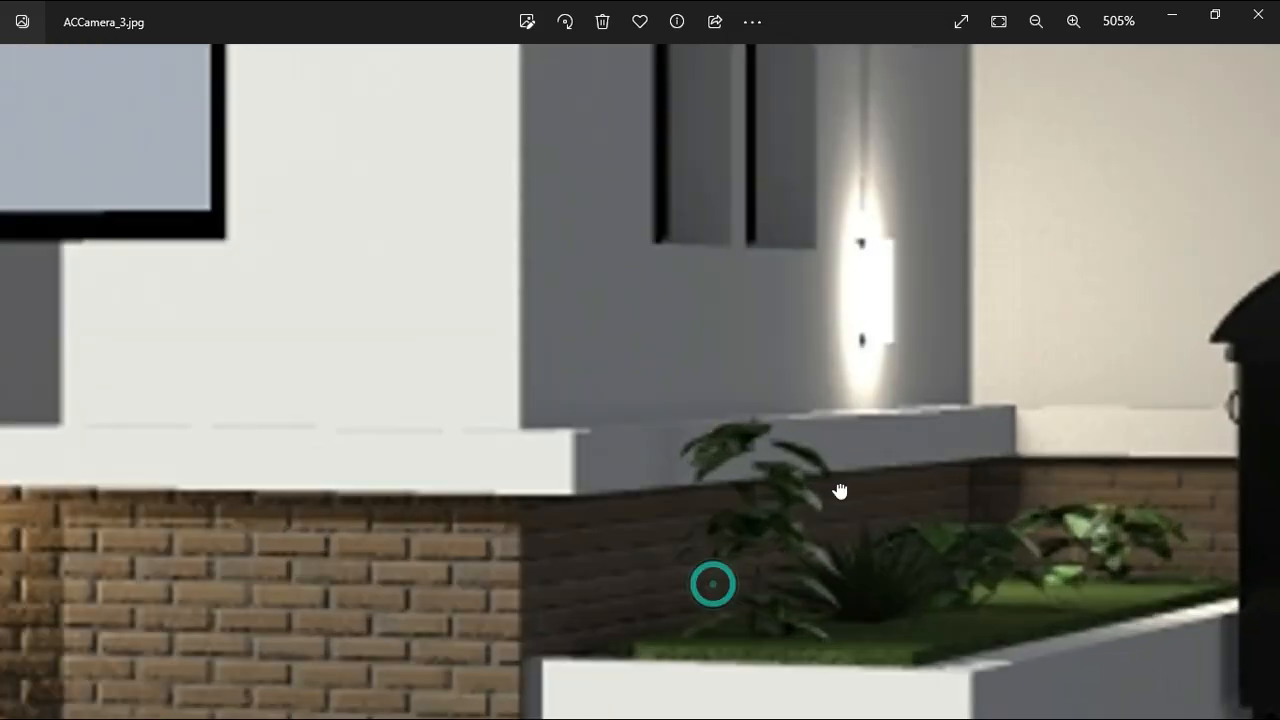
scroll(840, 491, down, 2)
scroll(757, 611, down, 3)
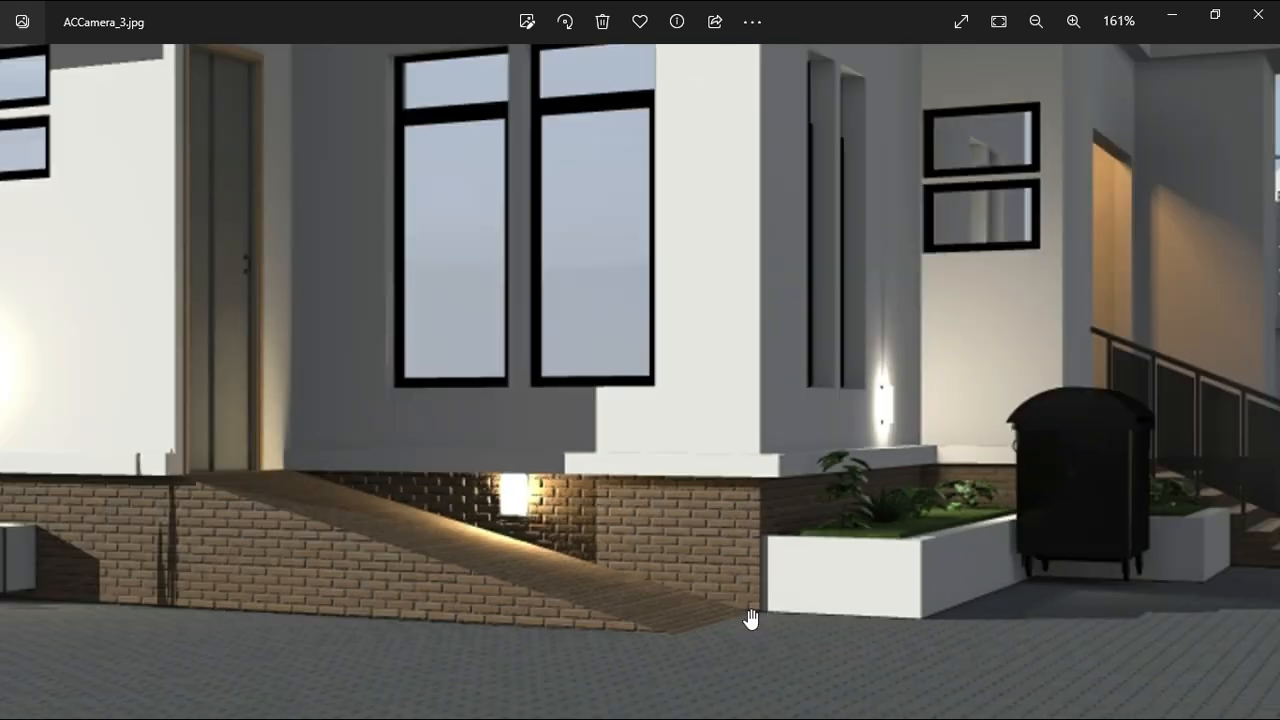
scroll(750, 615, down, 3)
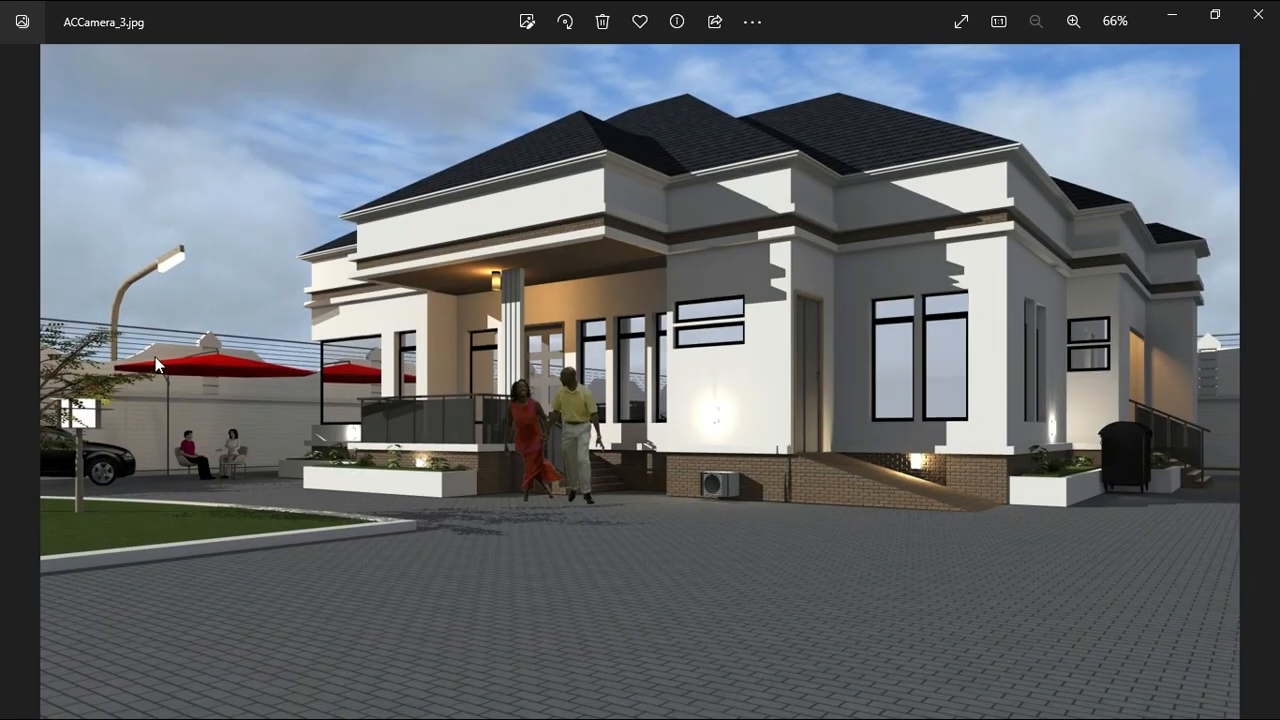
Examine the street lamp, porch, red umbrellas, seated people and lawn in the rendered ACCamera_3.jpg
scroll(189, 258, up, 2)
drag(189, 254, 440, 309)
scroll(440, 310, up, 1)
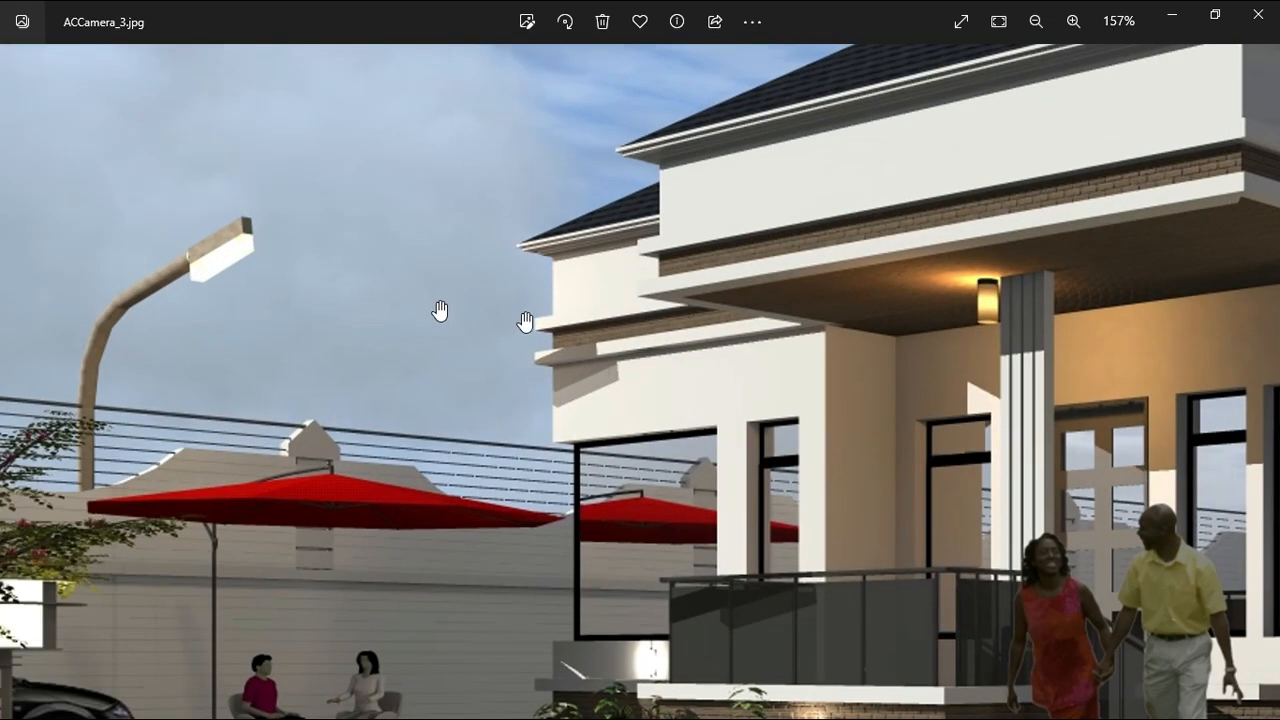
scroll(525, 321, up, 2)
scroll(515, 323, down, 3)
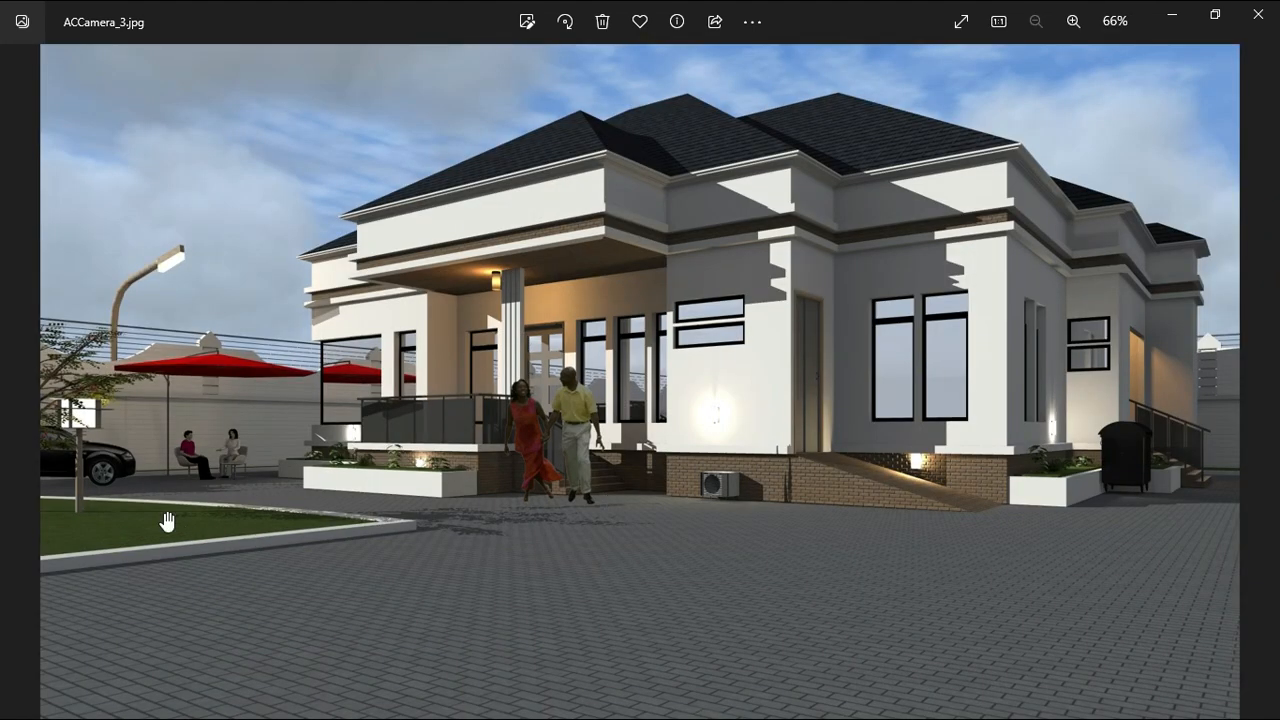
scroll(169, 523, up, 4)
drag(167, 440, 340, 565)
scroll(340, 565, down, 2)
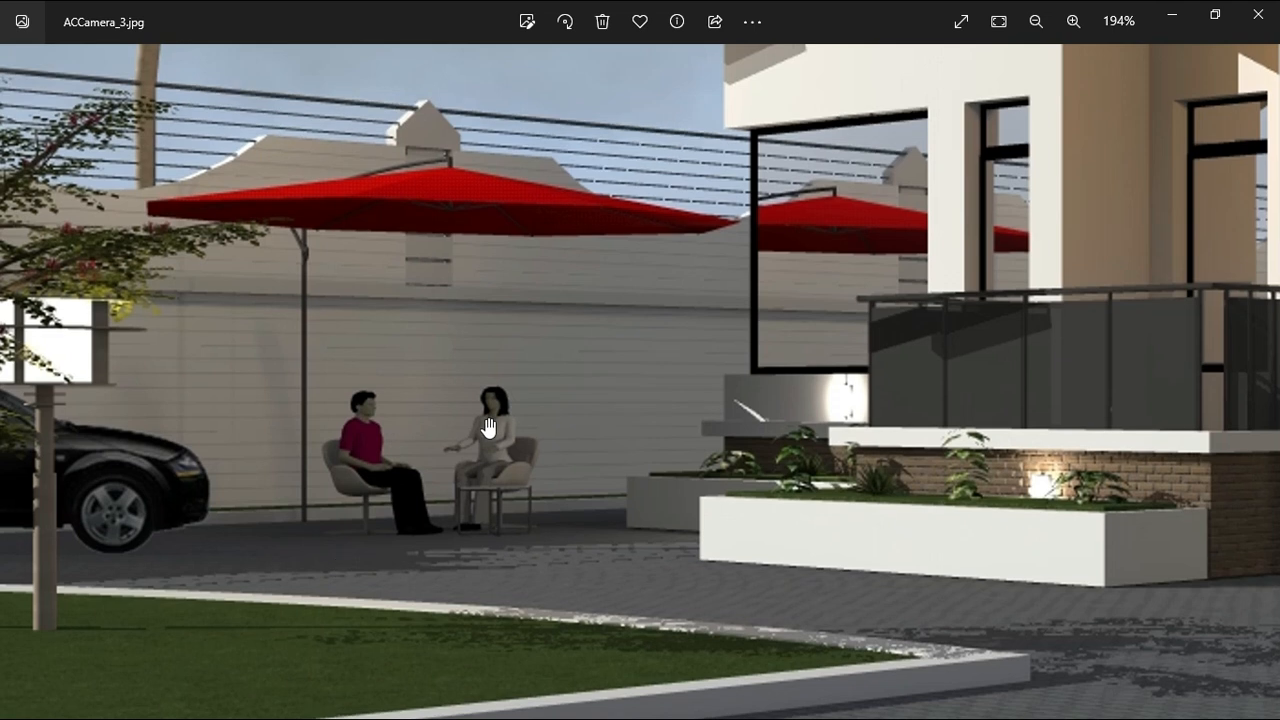
scroll(488, 455, up, 4)
scroll(440, 470, down, 3)
scroll(415, 484, down, 4)
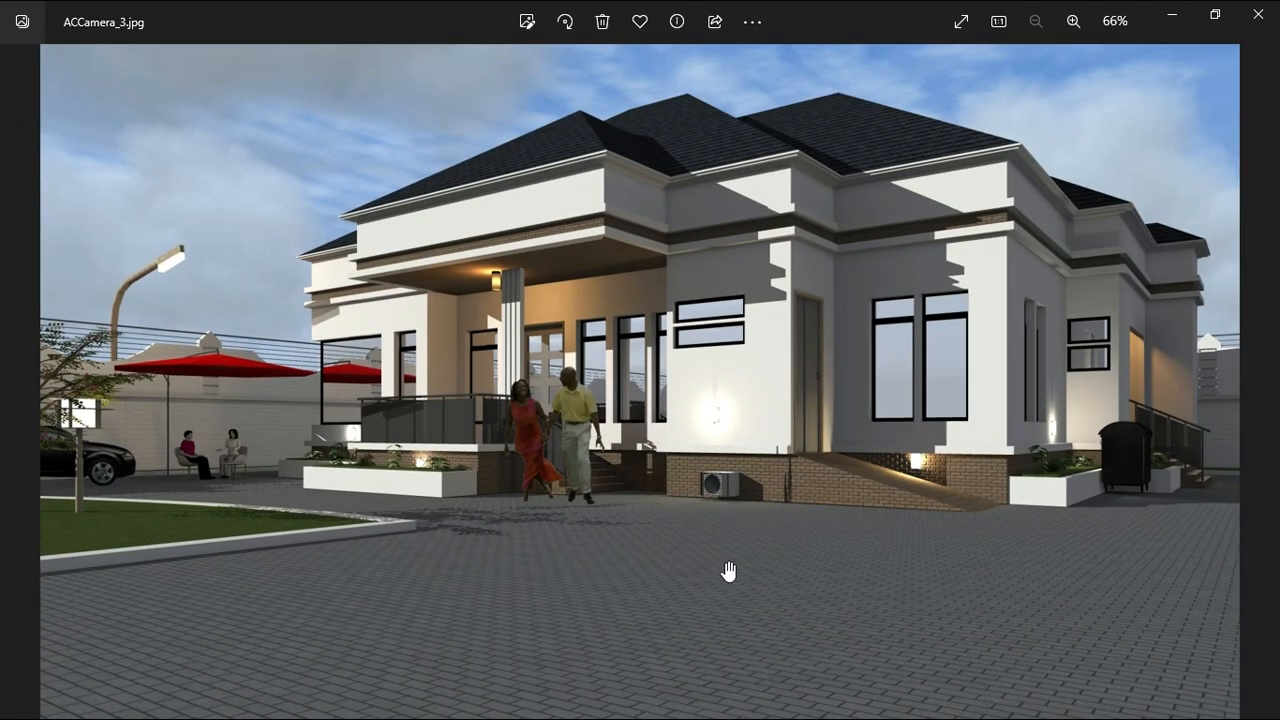
Examine the paving, air-conditioning unit, facade shadows and roof edges in the rendered ACCamera_3.jpg
scroll(729, 571, up, 3)
scroll(835, 430, up, 3)
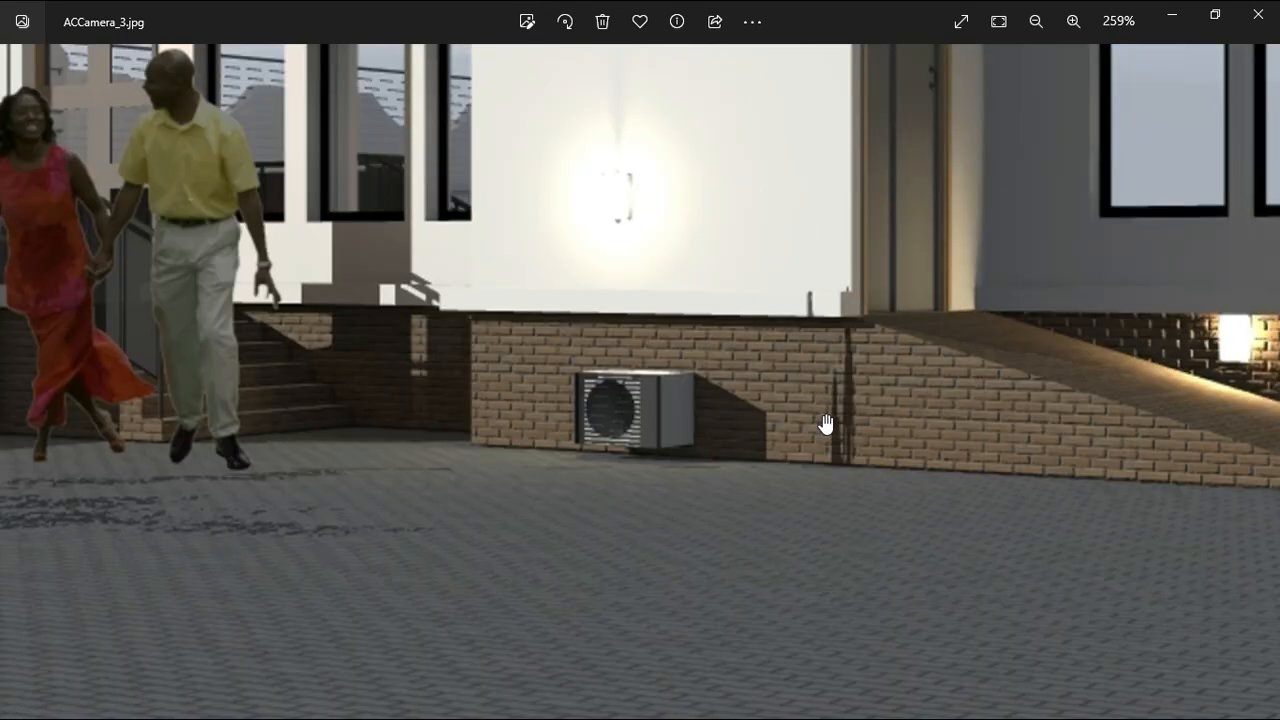
scroll(745, 500, down, 3)
scroll(727, 514, down, 4)
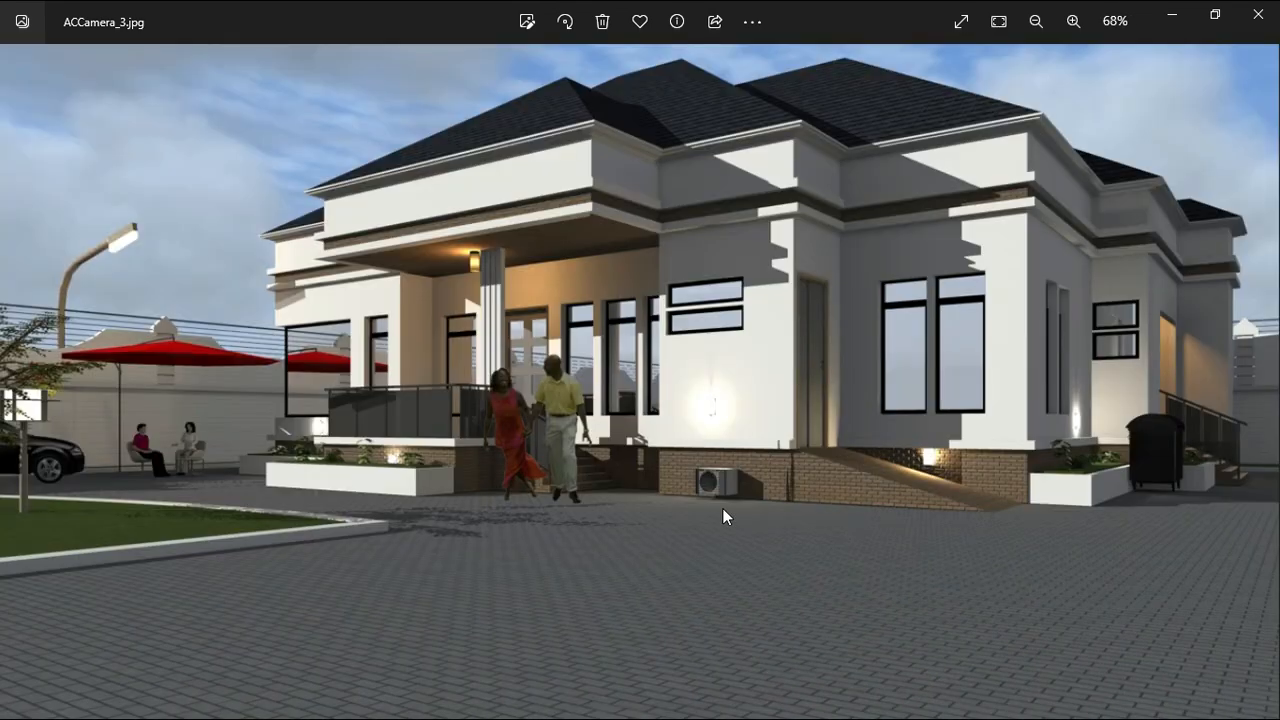
scroll(1174, 247, up, 4)
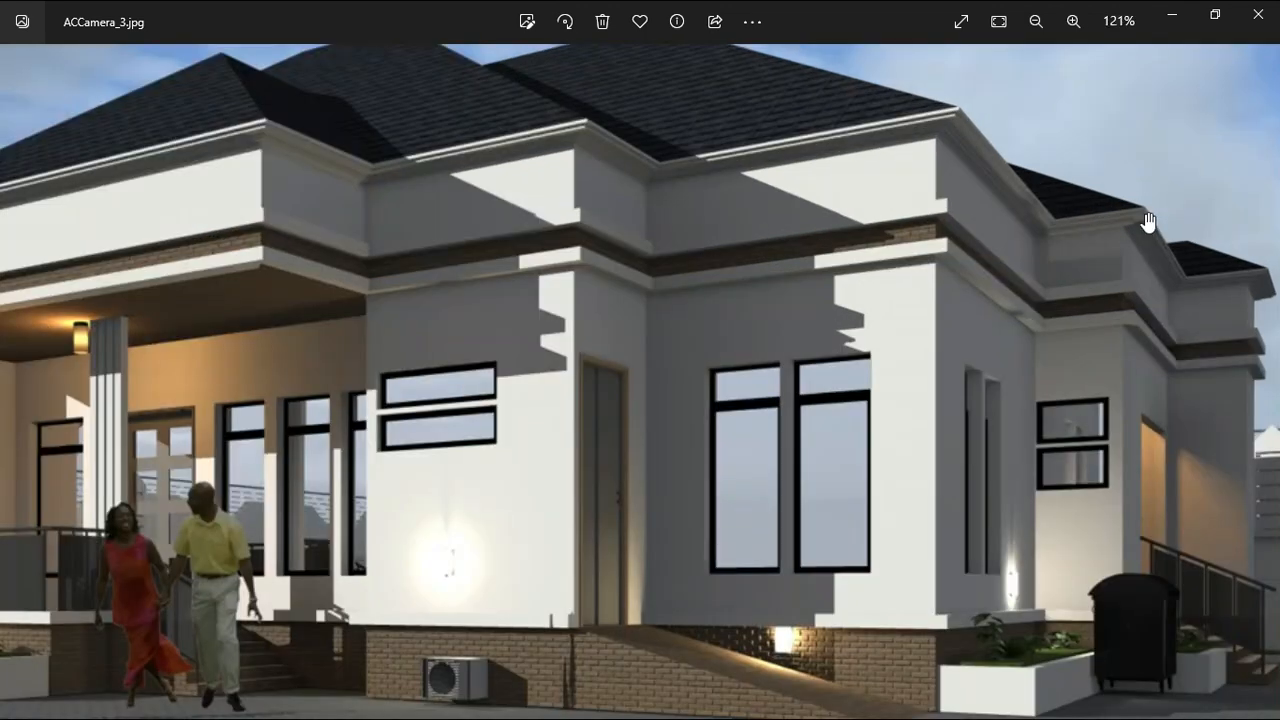
scroll(808, 248, down, 3)
scroll(808, 248, down, 2)
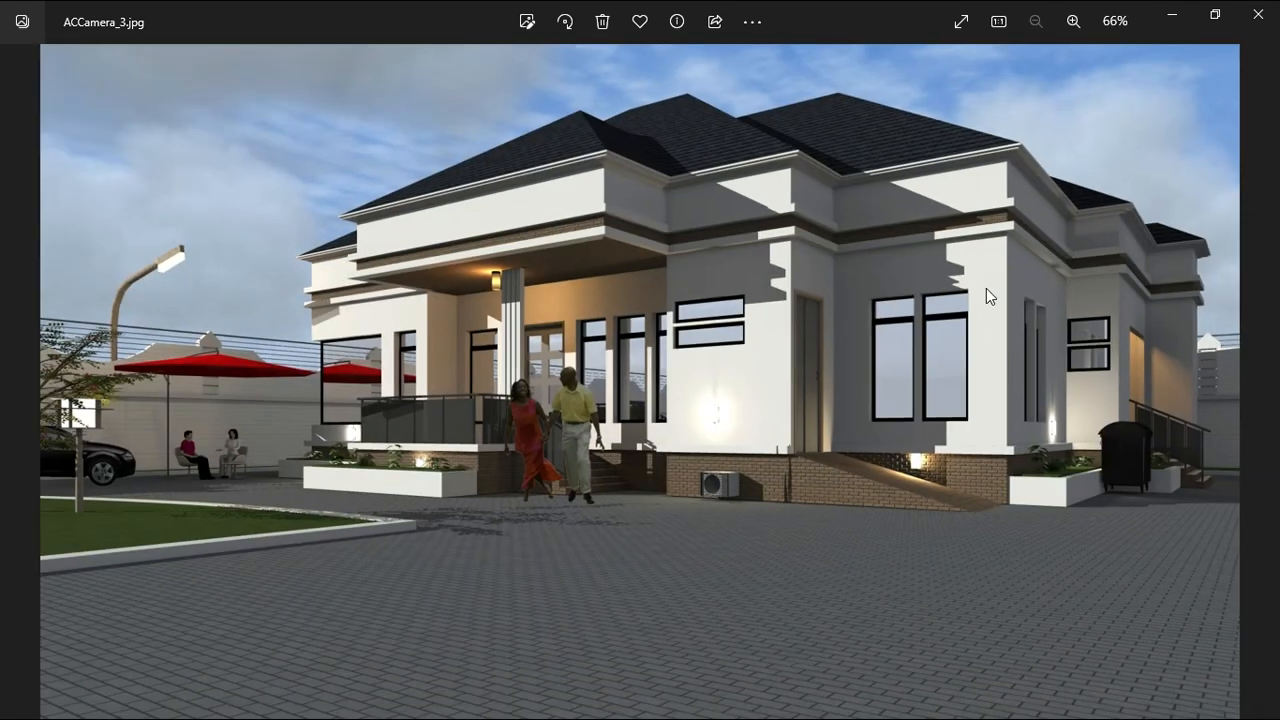